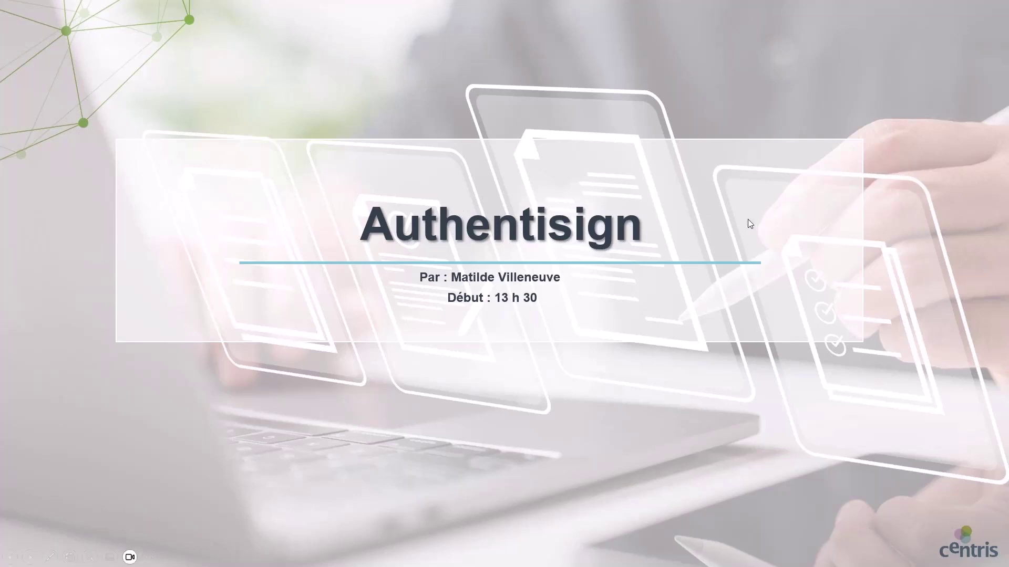
- Exit the Authentisign slideshow and switch to the Espace Centris dashboard in Chrome
{"action": "key", "text": "Escape"}
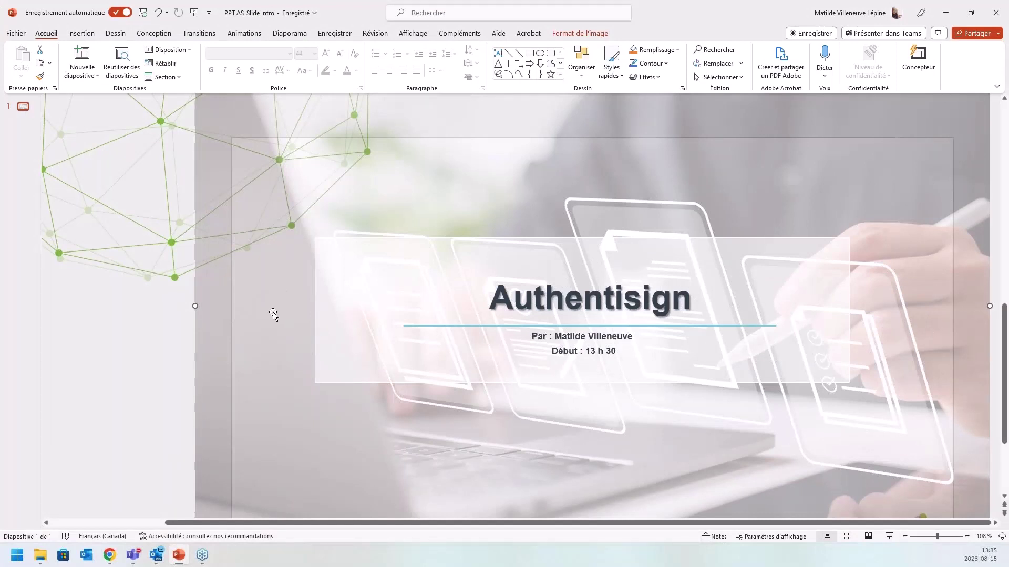
{"action": "mouse_move", "coordinate": [113, 556]}
{"action": "left_click", "coordinate": [91, 519]}
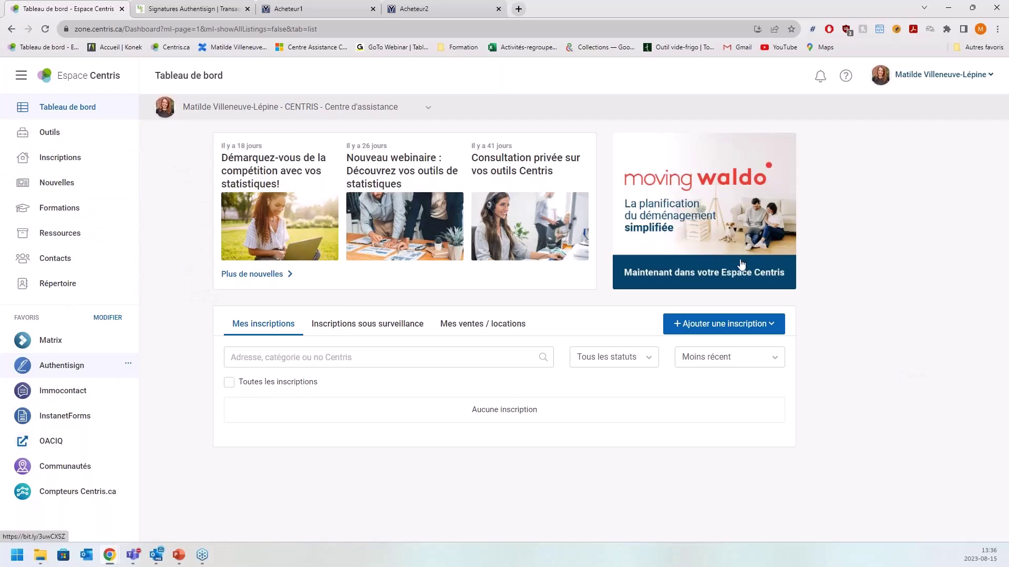
- Browse the Outils catalogue to Gestion et formulaires and open the Authentisign tool kit
{"action": "left_click", "coordinate": [68, 140]}
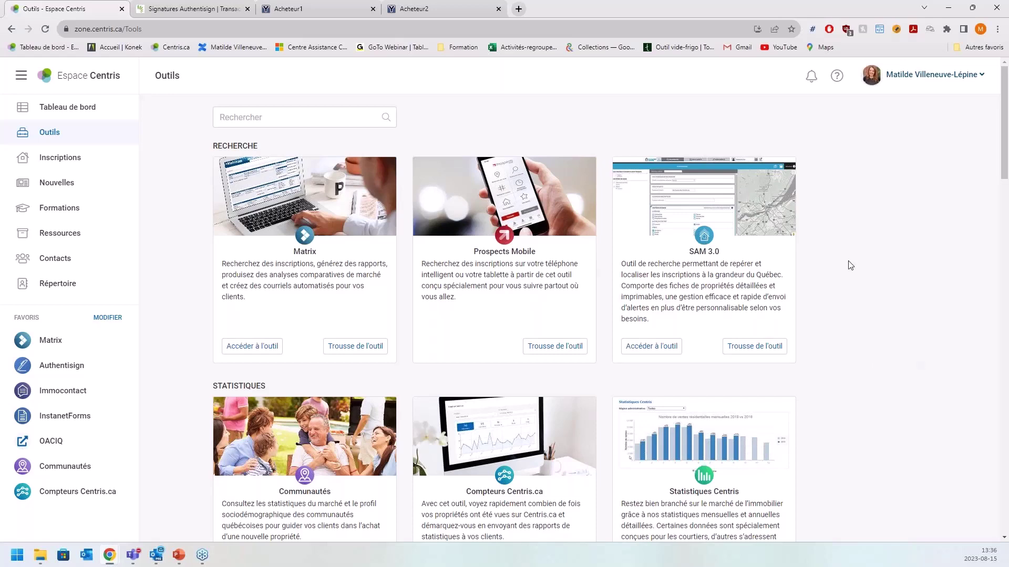
{"action": "scroll", "coordinate": [888, 288], "scroll_direction": "down", "scroll_amount": 6}
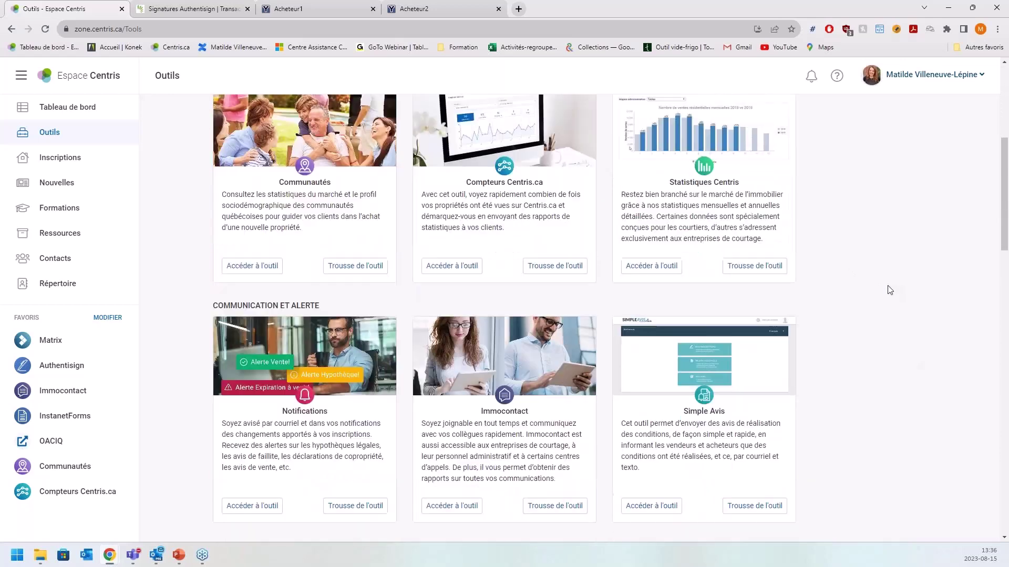
{"action": "scroll", "coordinate": [889, 290], "scroll_direction": "down", "scroll_amount": 9}
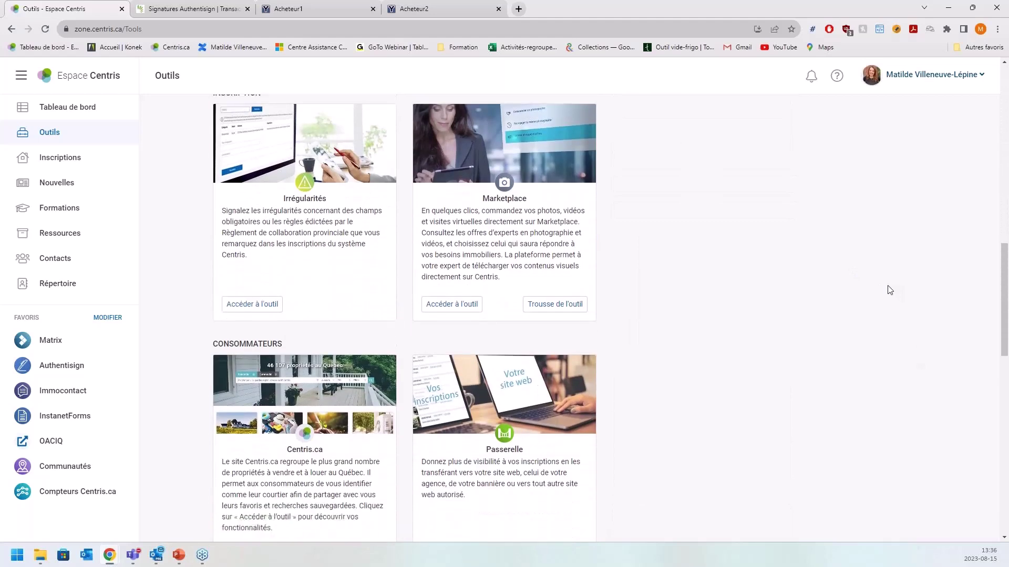
{"action": "scroll", "coordinate": [889, 290], "scroll_direction": "down", "scroll_amount": 8}
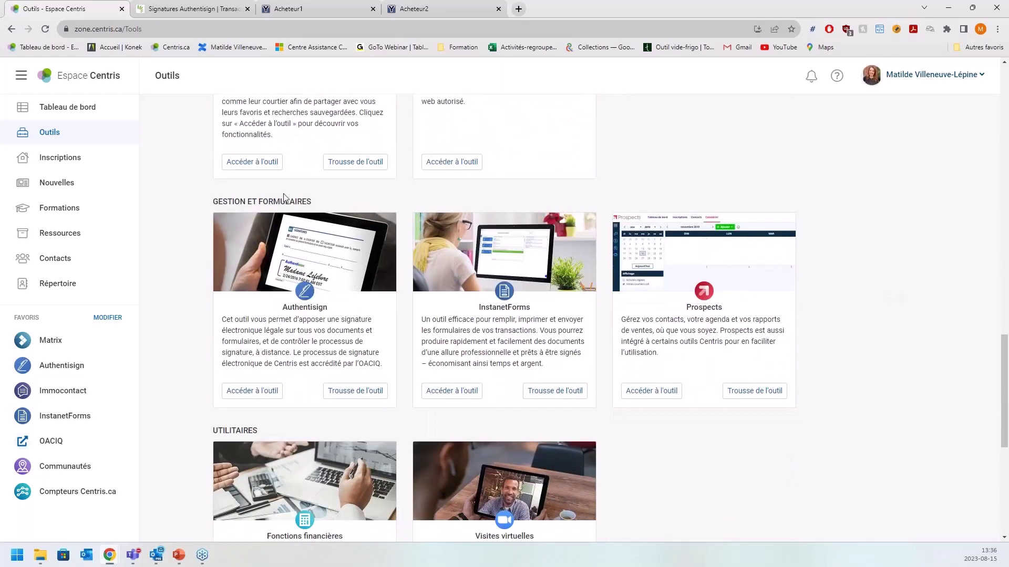
{"action": "left_click_drag", "start_coordinate": [278, 311], "coordinate": [331, 312]}
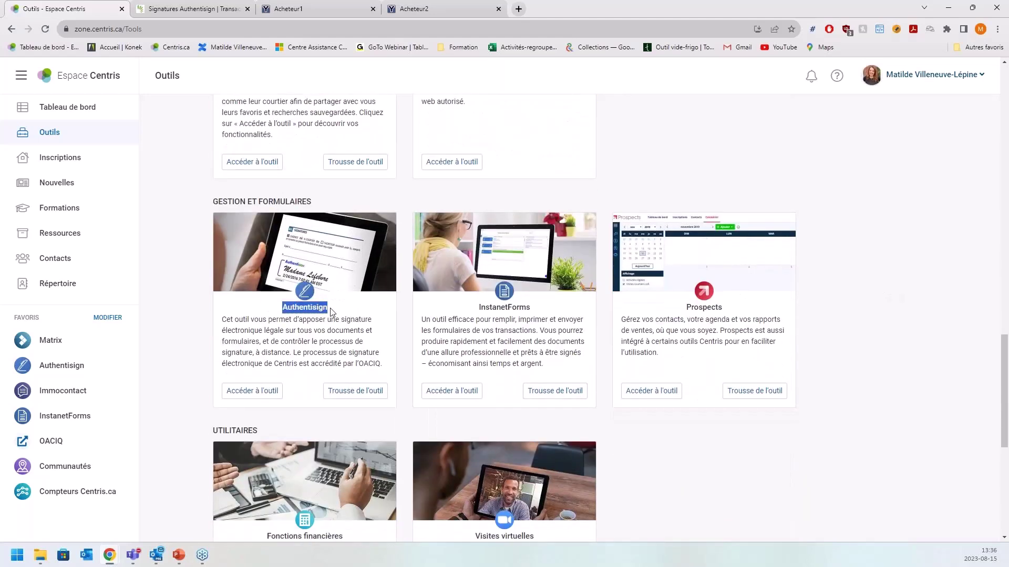
{"action": "left_click", "coordinate": [349, 312]}
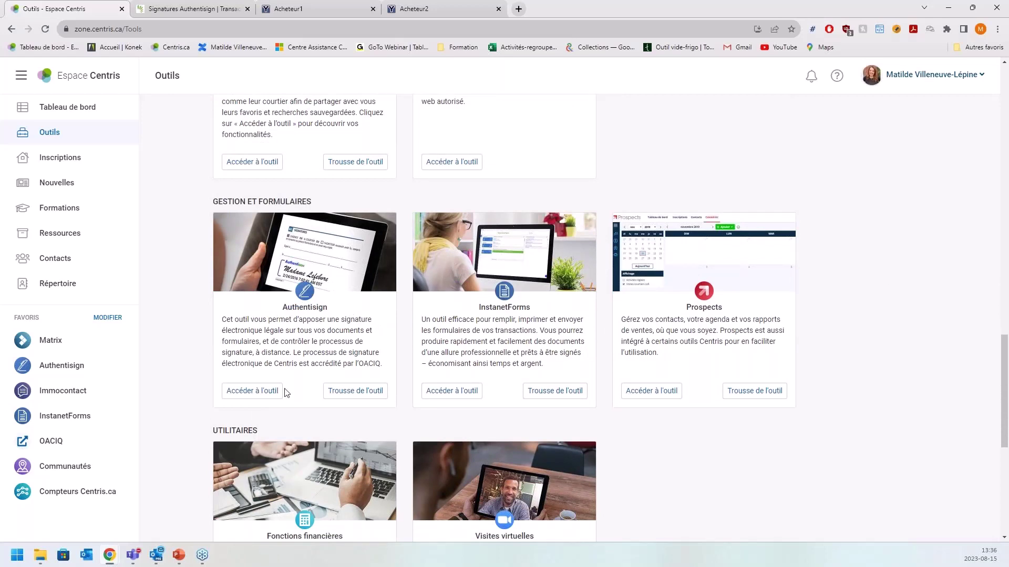
{"action": "left_click", "coordinate": [355, 392]}
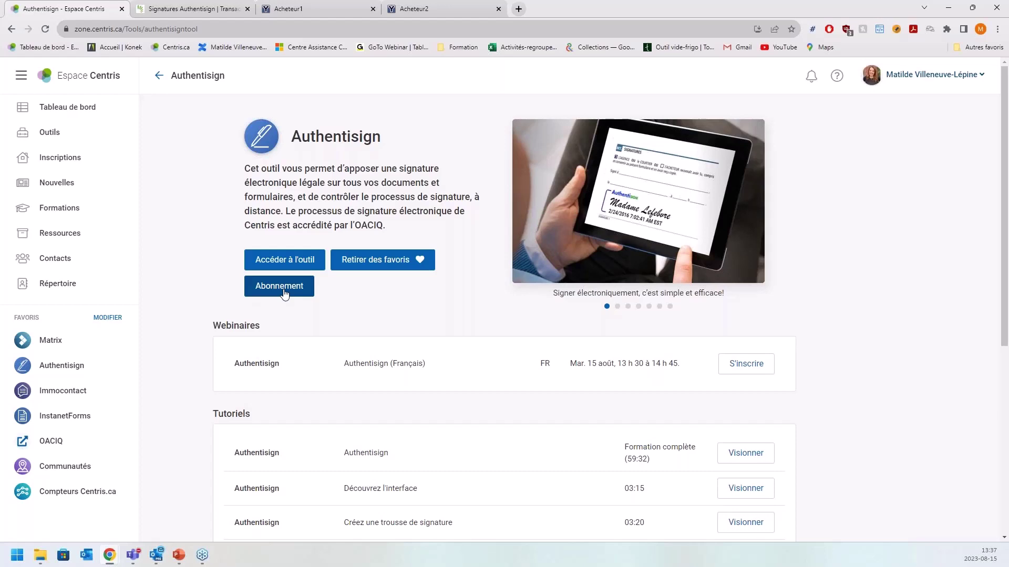
- Review the Authentisign training tutorials, then show the Centris support panel with contact options
{"action": "scroll", "coordinate": [284, 292], "scroll_direction": "down", "scroll_amount": 3}
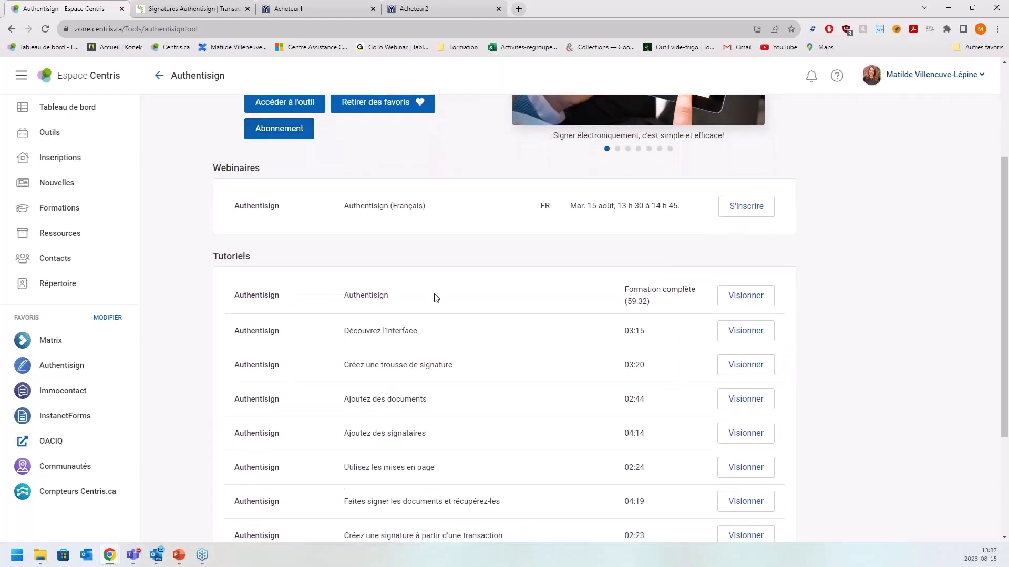
{"action": "scroll", "coordinate": [443, 304], "scroll_direction": "down", "scroll_amount": 1}
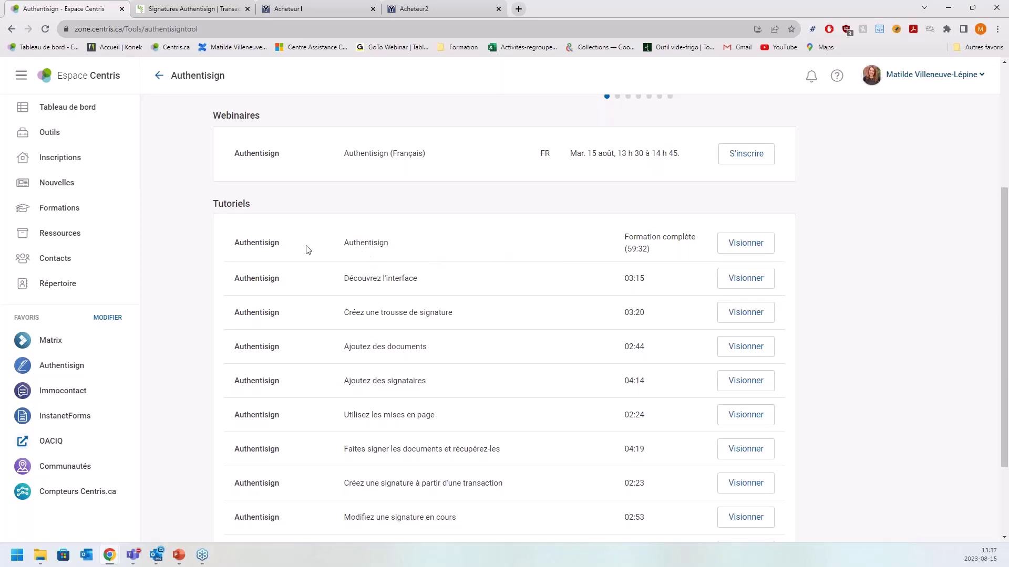
{"action": "left_click_drag", "start_coordinate": [346, 246], "coordinate": [671, 253]}
{"action": "left_click", "coordinate": [687, 255]}
{"action": "scroll", "coordinate": [629, 257], "scroll_direction": "down", "scroll_amount": 2}
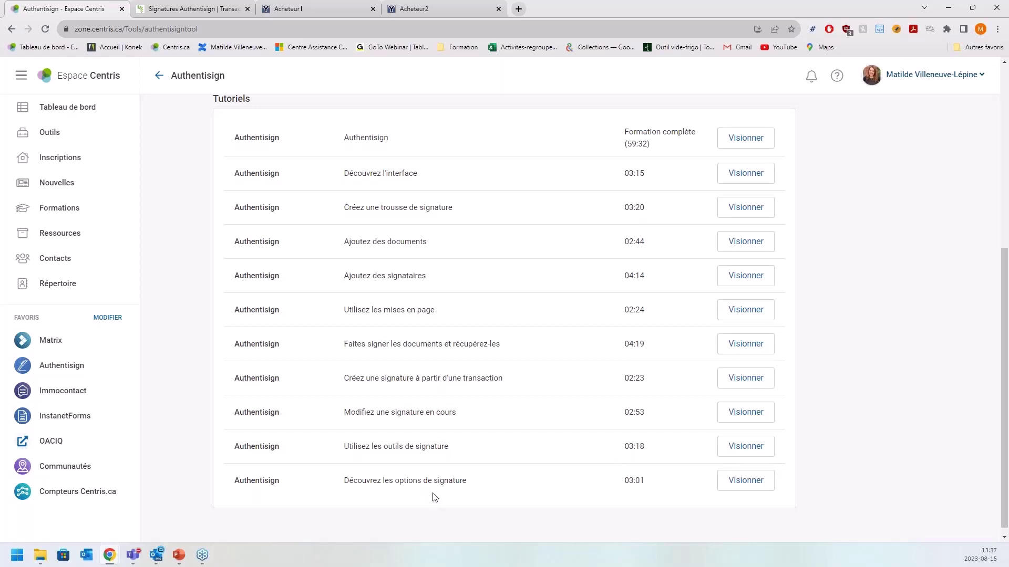
{"action": "scroll", "coordinate": [843, 389], "scroll_direction": "up", "scroll_amount": 5}
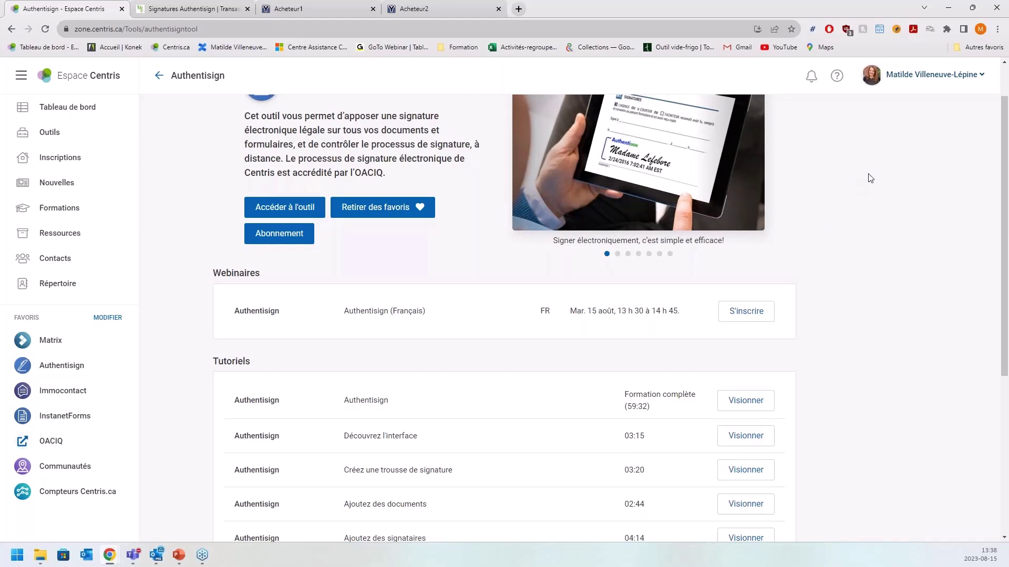
{"action": "left_click", "coordinate": [838, 78]}
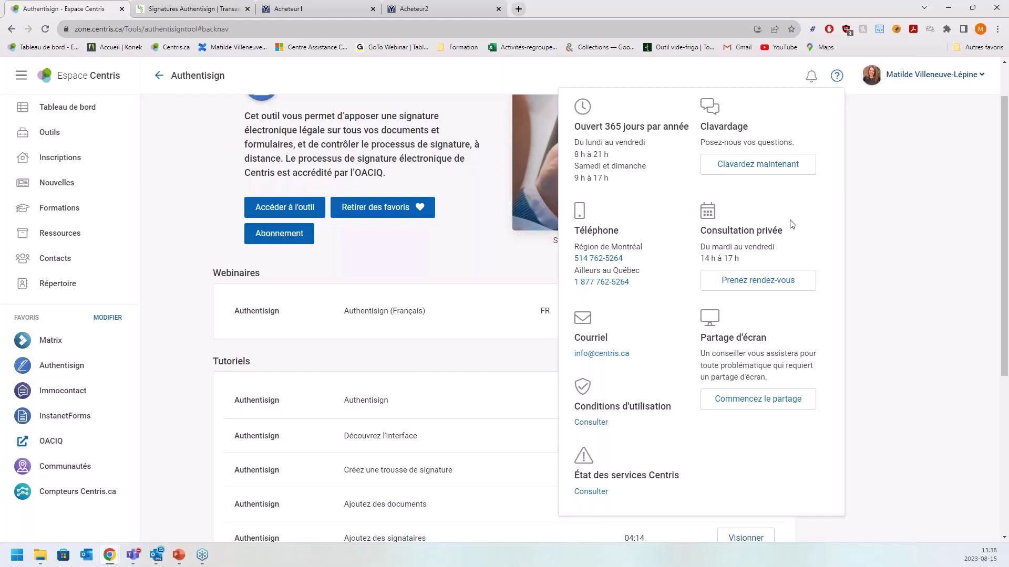
- Point out the Consultation privée option, then close the support panel
{"action": "left_click_drag", "start_coordinate": [701, 230], "coordinate": [794, 237]}
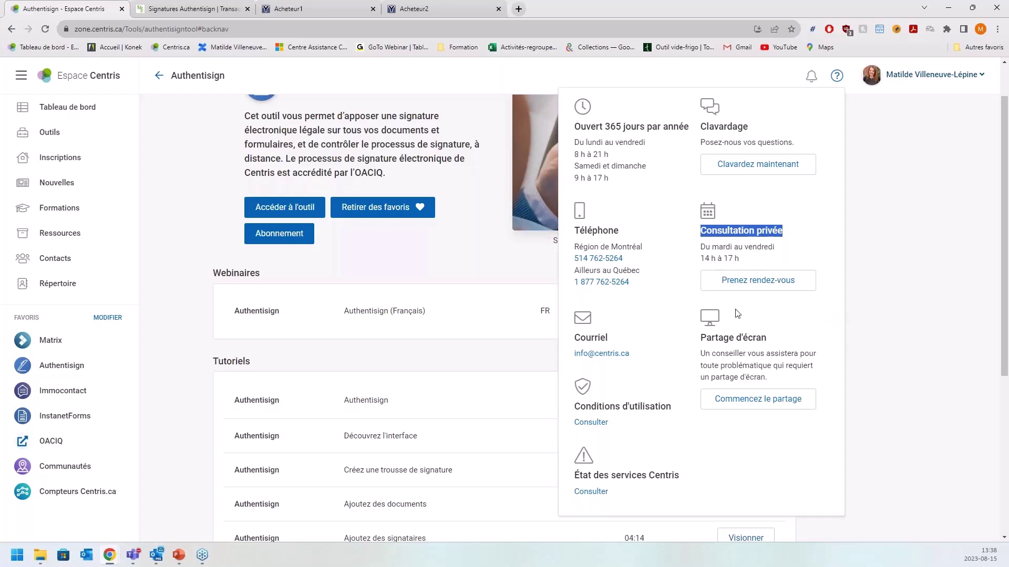
{"action": "left_click", "coordinate": [922, 349]}
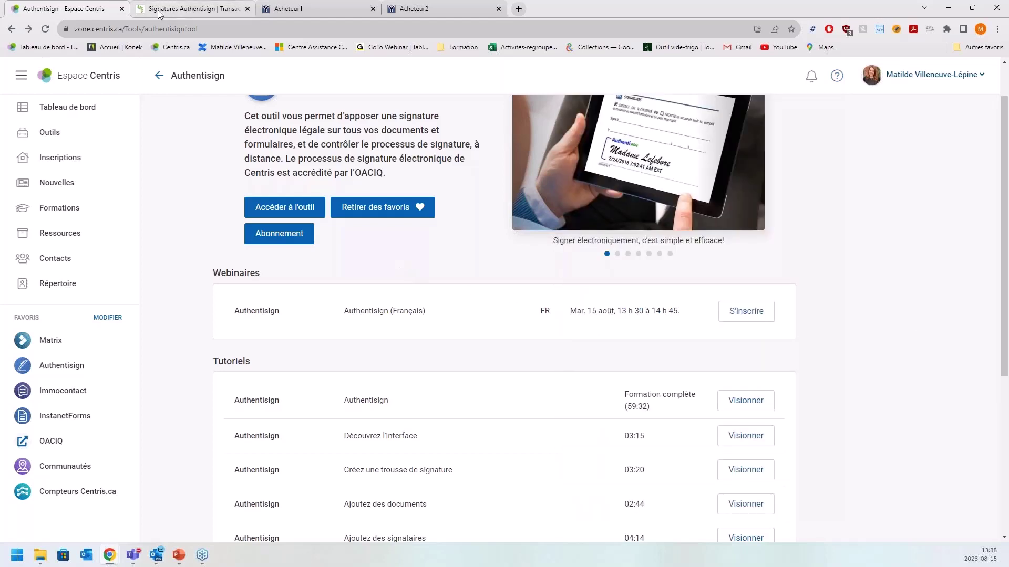
- Launch Authentisign in a new tab and close the duplicate Signatures Authentisign tab
{"action": "left_click", "coordinate": [283, 207]}
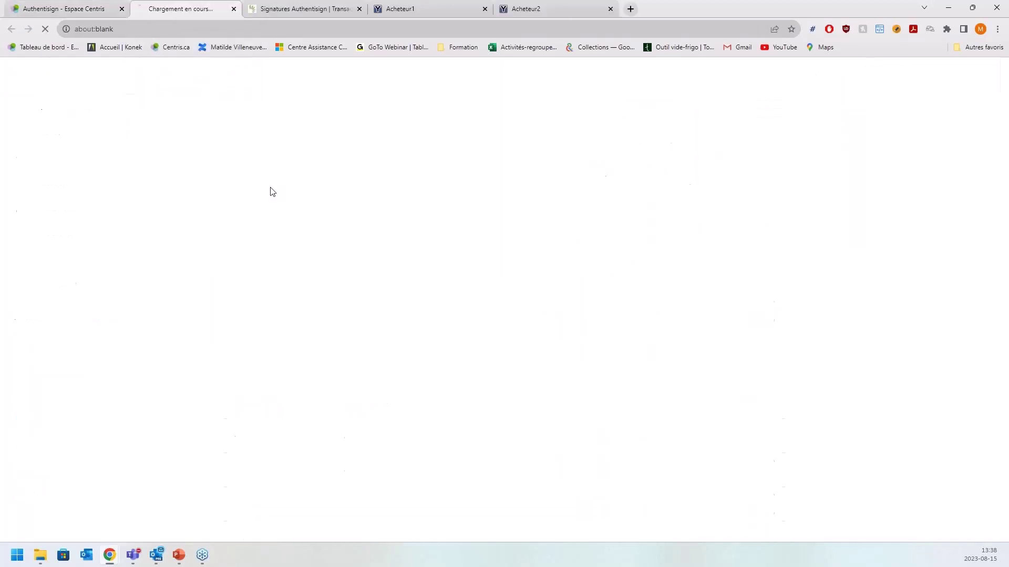
{"action": "left_click", "coordinate": [360, 9]}
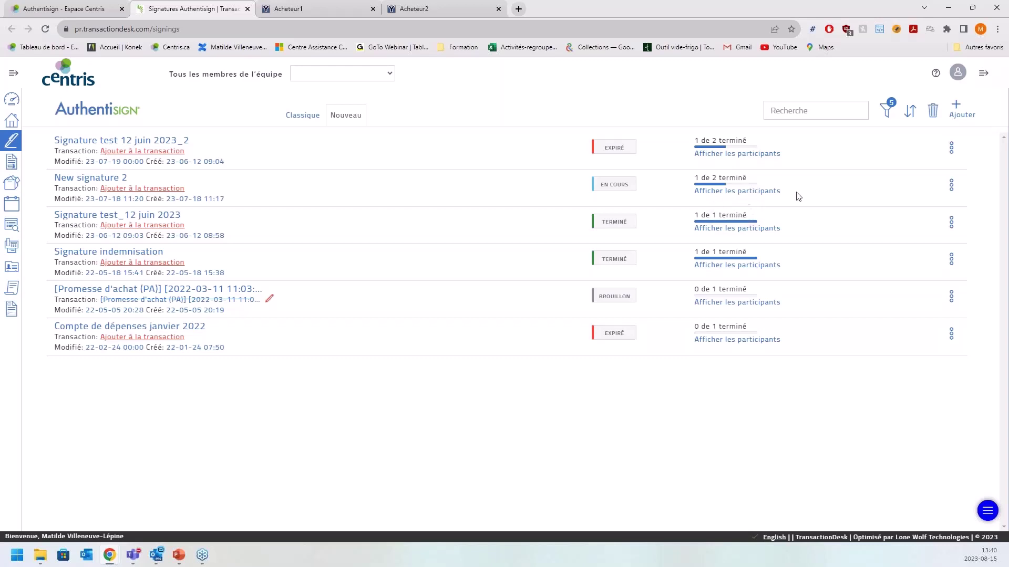
- Check New signature 2's participants and the status filter, then start a new signature
{"action": "left_click", "coordinate": [762, 190]}
{"action": "left_click", "coordinate": [863, 115]}
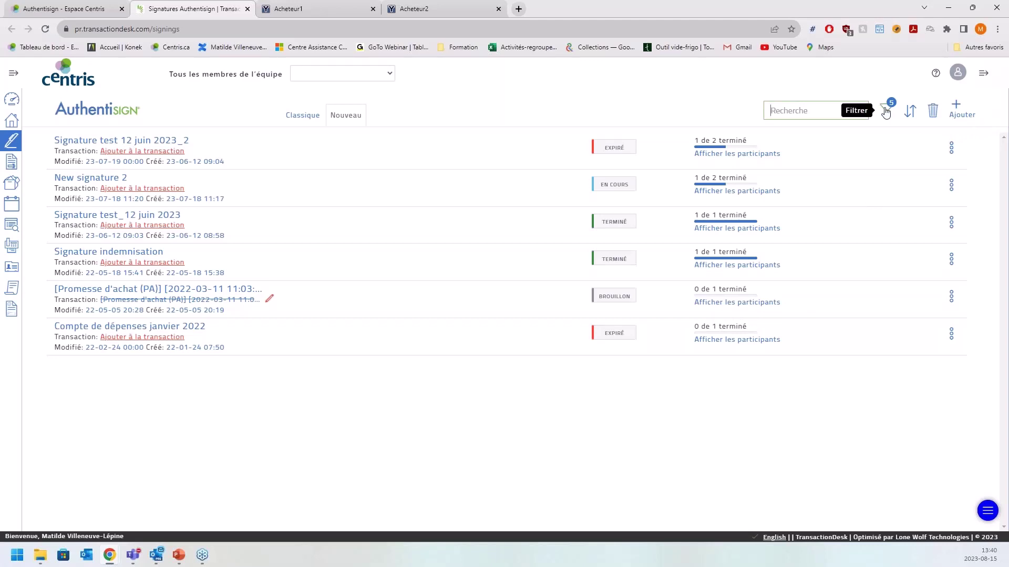
{"action": "left_click", "coordinate": [886, 112]}
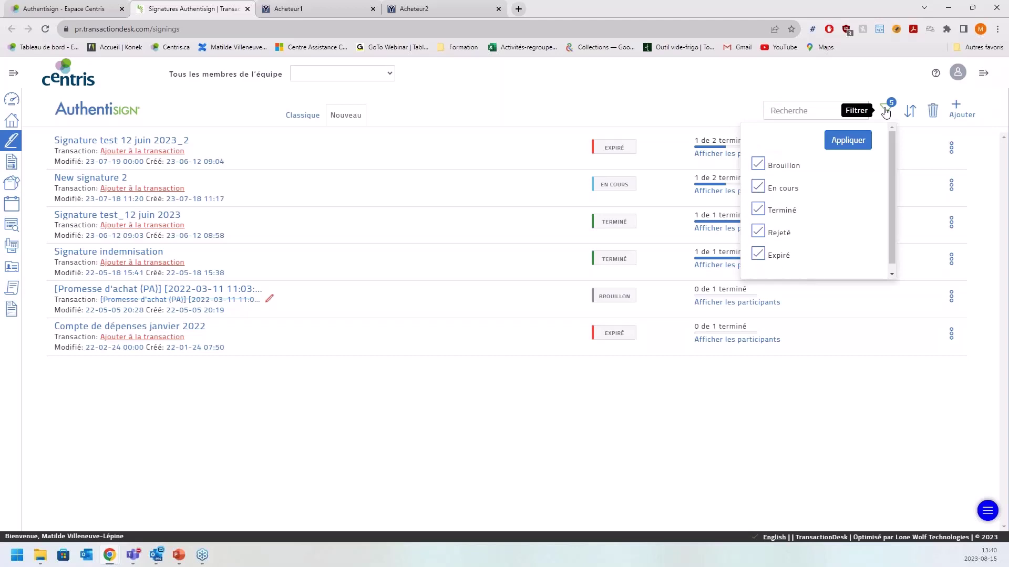
{"action": "left_click_drag", "start_coordinate": [890, 150], "coordinate": [893, 179]}
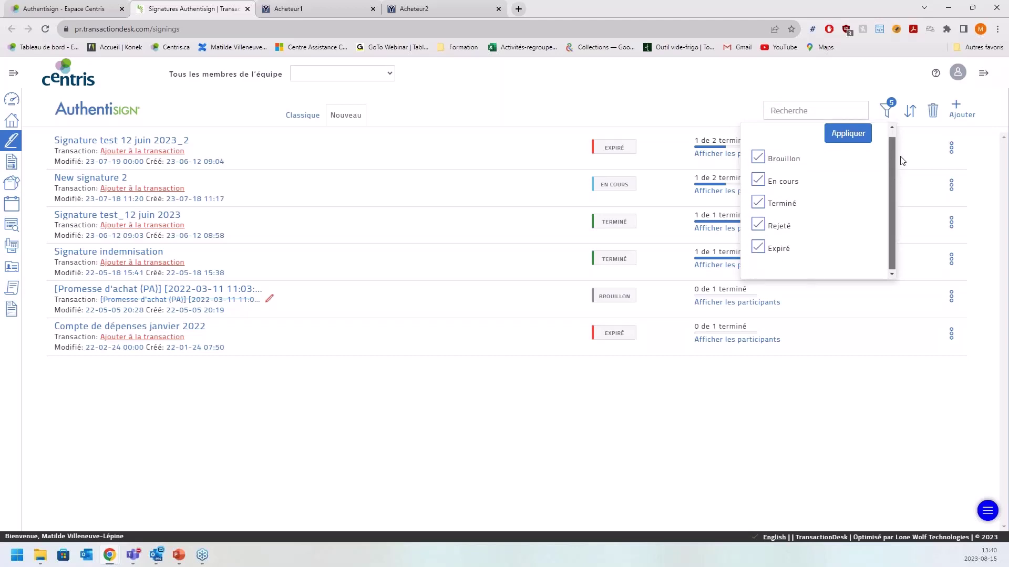
{"action": "left_click", "coordinate": [871, 82]}
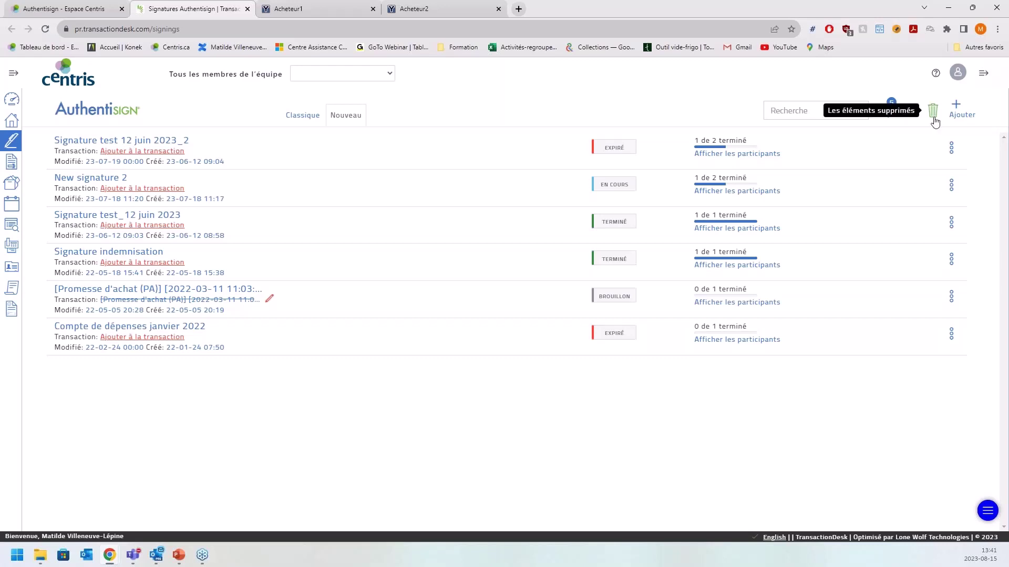
{"action": "left_click", "coordinate": [965, 111]}
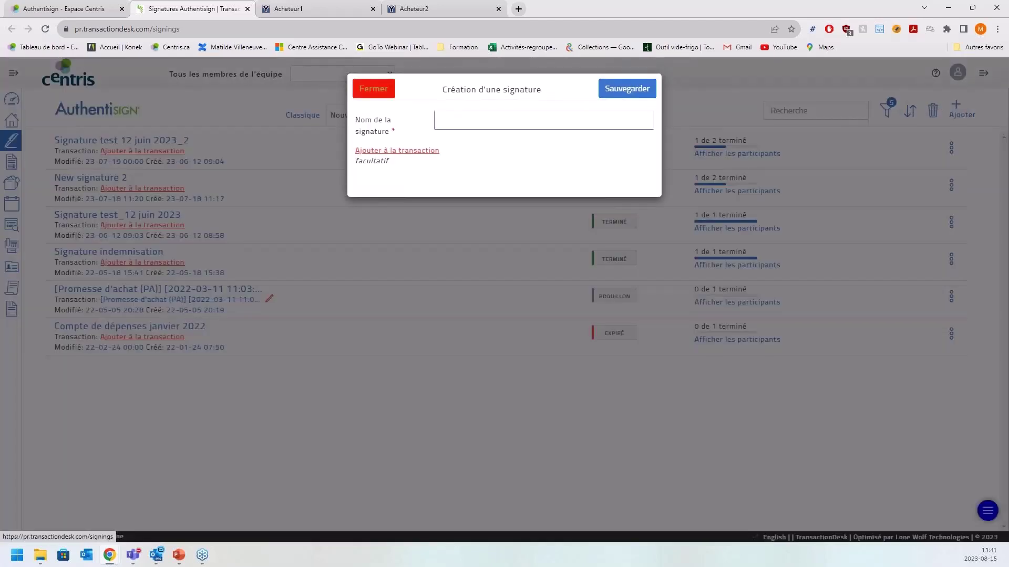
- Close the Création d'une signature dialog unsaved and show the first signing's action options
{"action": "left_click", "coordinate": [374, 89]}
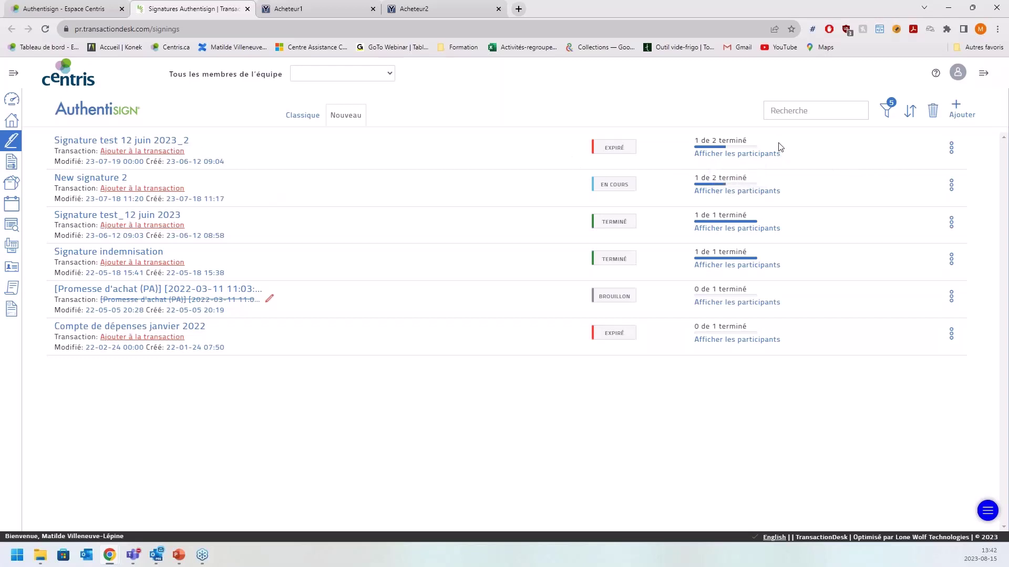
{"action": "left_click", "coordinate": [952, 149]}
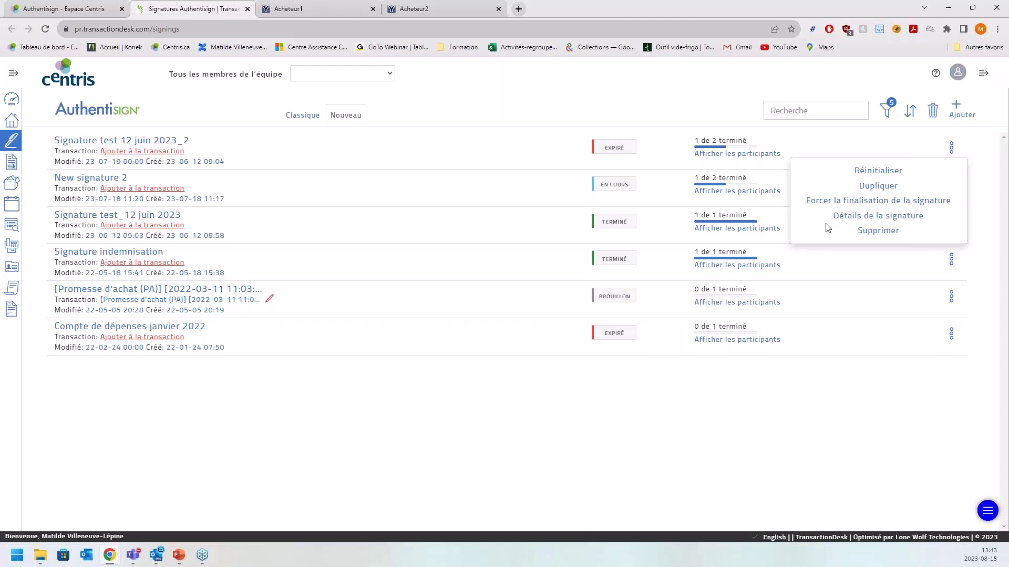
- Dismiss the first signing's options and go to the TransactionDesk transactions list
{"action": "left_click", "coordinate": [897, 444]}
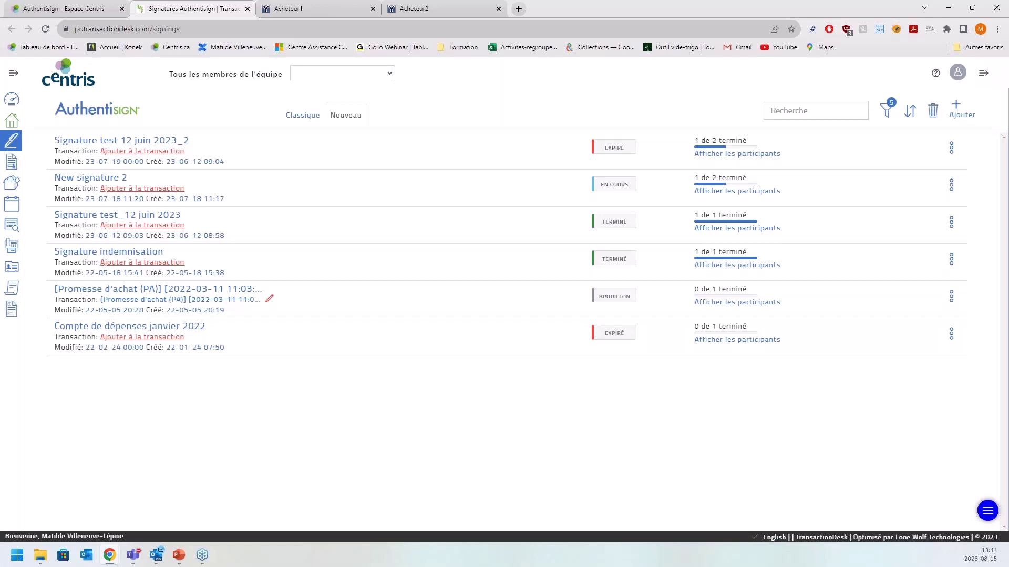
{"action": "left_click", "coordinate": [10, 121]}
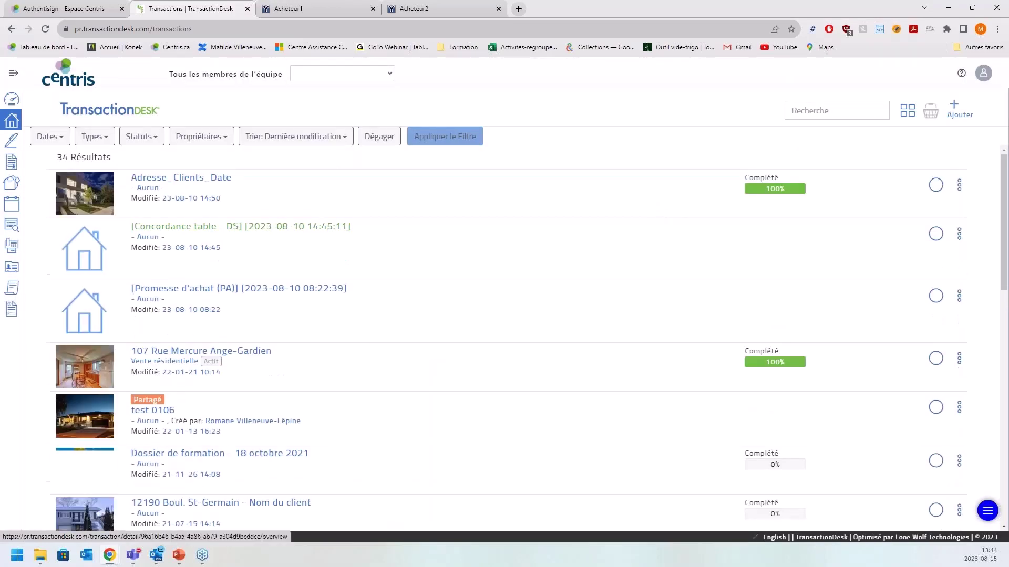
- Open Adresse_Clients_Date, look at its Contacts and dashboard, then list its Formulaires
{"action": "left_click", "coordinate": [217, 179]}
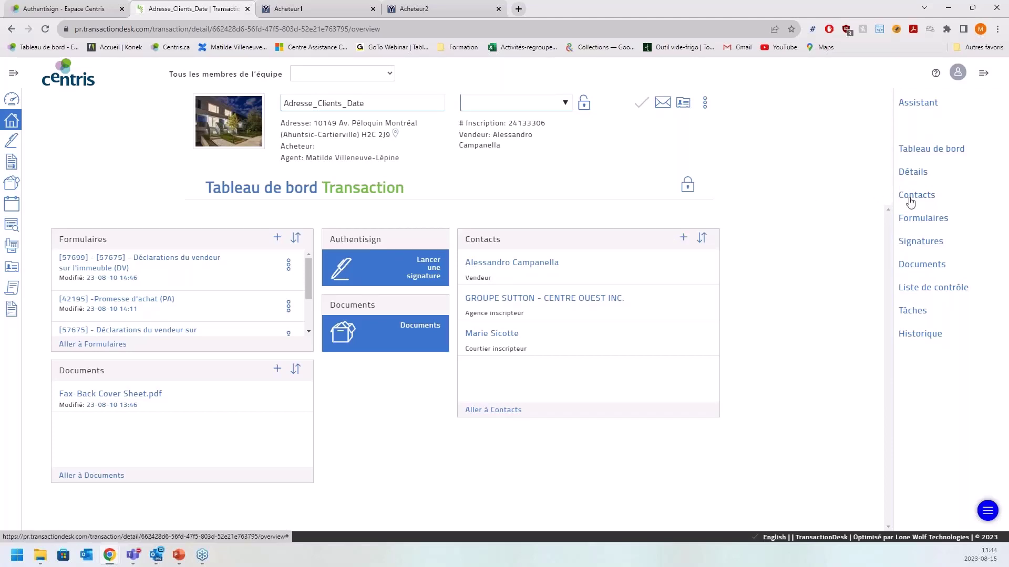
{"action": "left_click", "coordinate": [910, 201]}
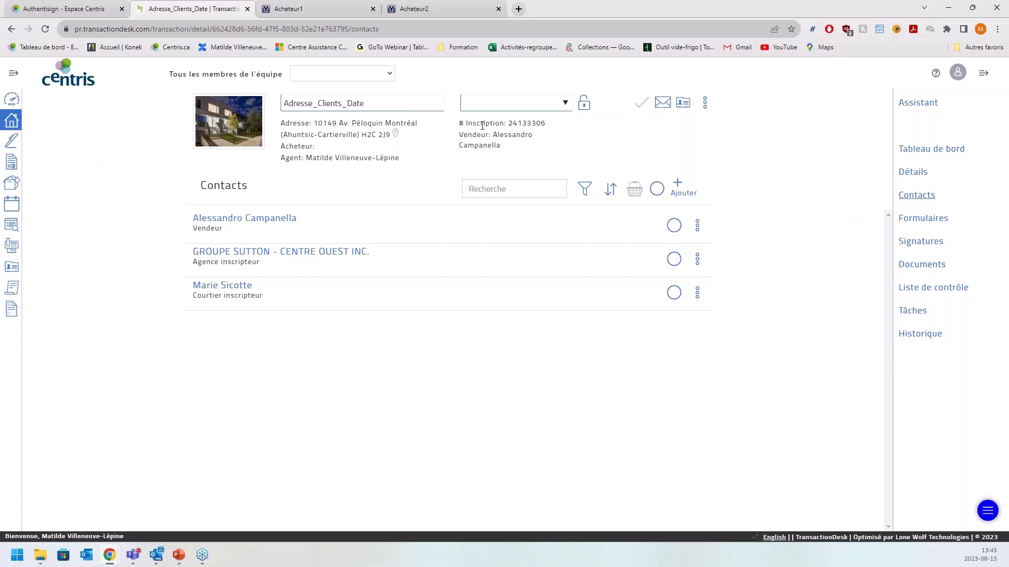
{"action": "left_click", "coordinate": [929, 150]}
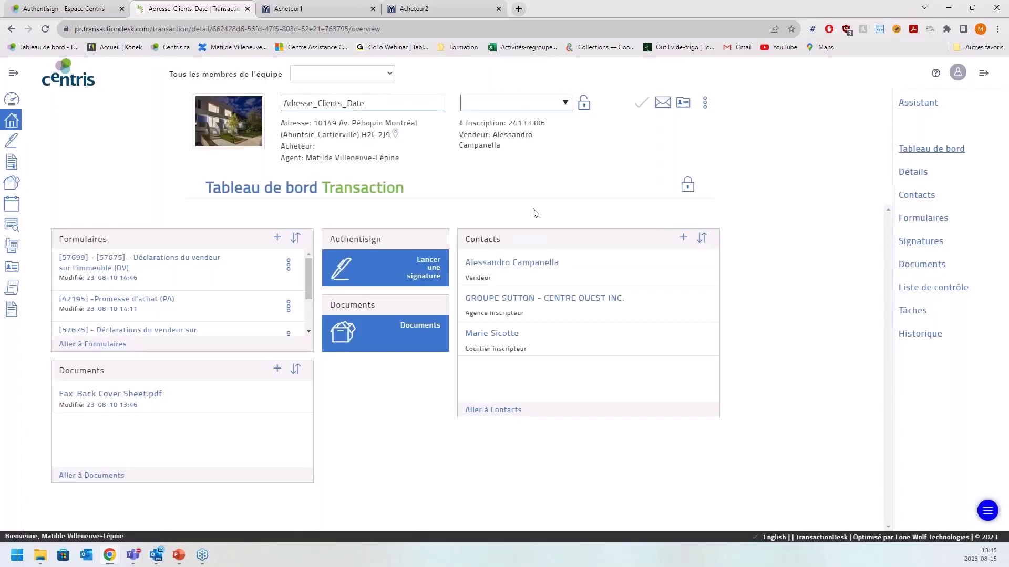
{"action": "left_click", "coordinate": [938, 224]}
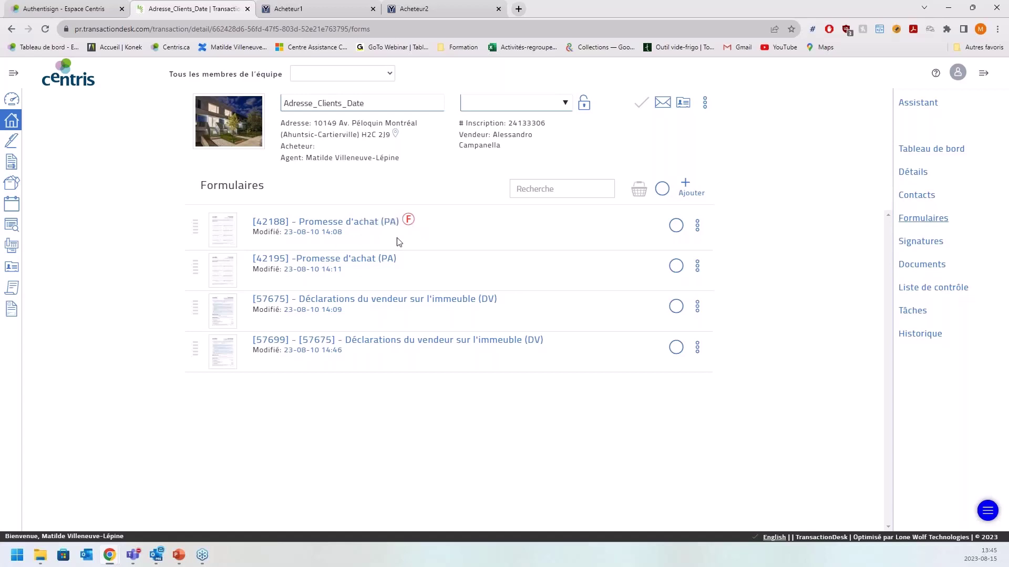
- Check the [42188] Promesse d'achat actions and the empty Signatures page, then return to Formulaires
{"action": "left_click", "coordinate": [697, 231]}
{"action": "left_click_drag", "start_coordinate": [710, 265], "coordinate": [714, 309]}
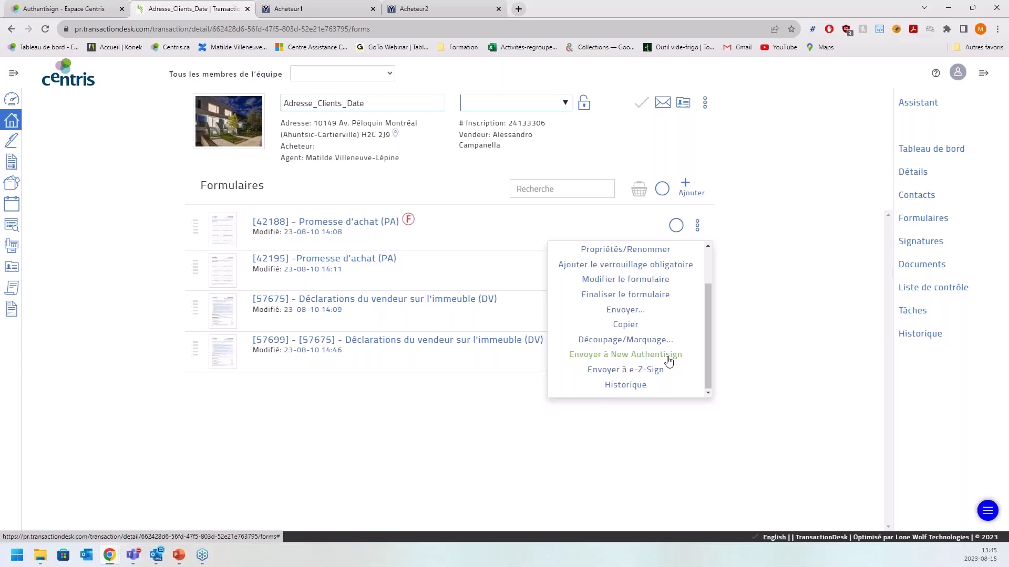
{"action": "left_click", "coordinate": [743, 371]}
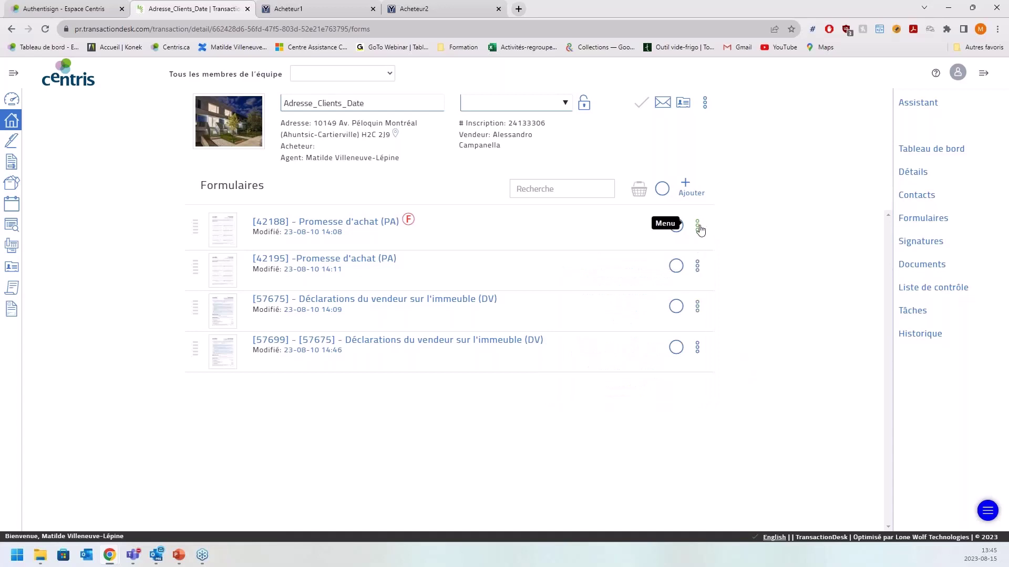
{"action": "left_click", "coordinate": [911, 245]}
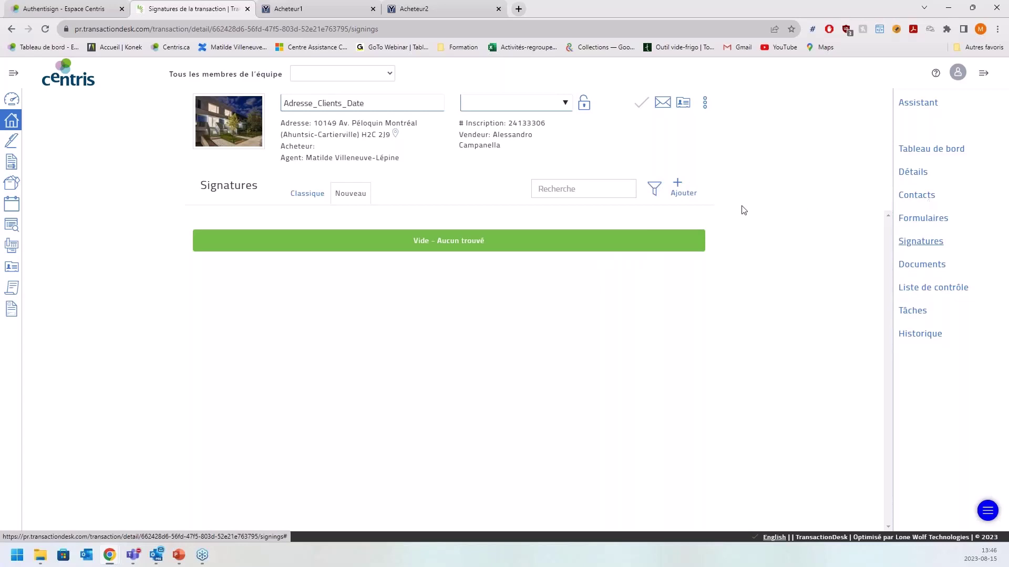
{"action": "left_click", "coordinate": [923, 218]}
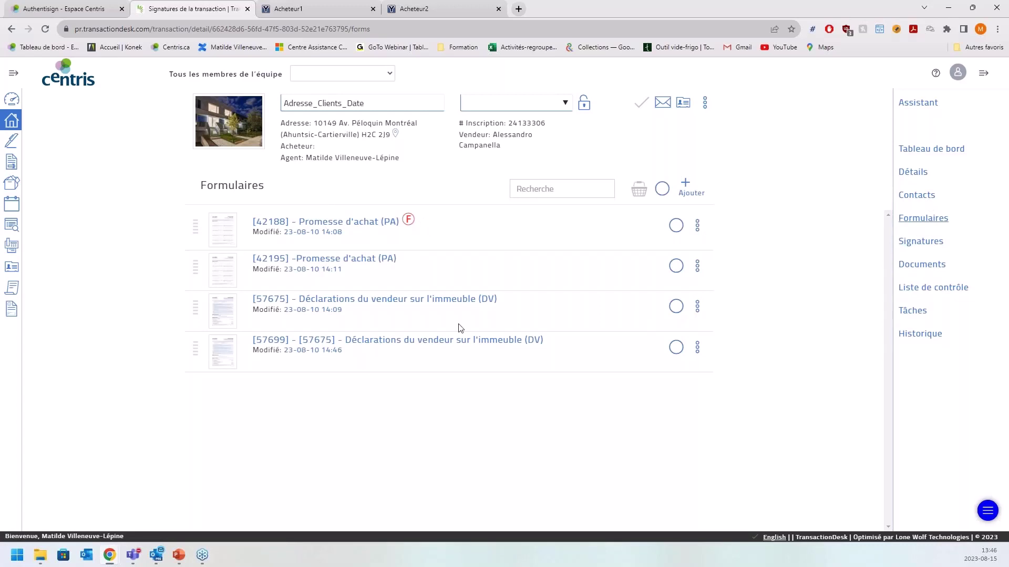
- Finalize the [57675] Déclarations du vendeur form, then add forms 42188 and 57675 to the basket
{"action": "left_click", "coordinate": [697, 307]}
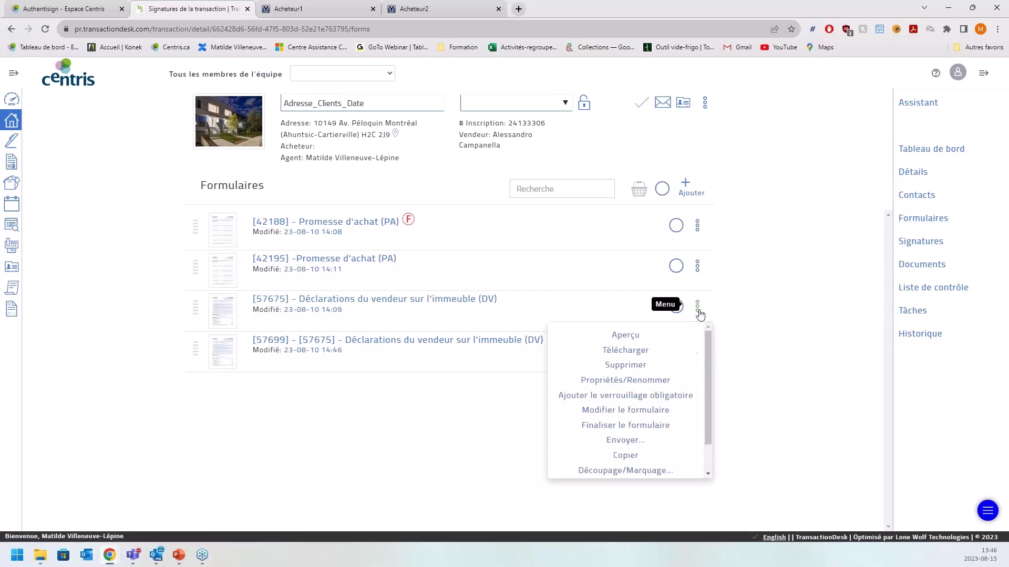
{"action": "left_click_drag", "start_coordinate": [710, 348], "coordinate": [720, 387]}
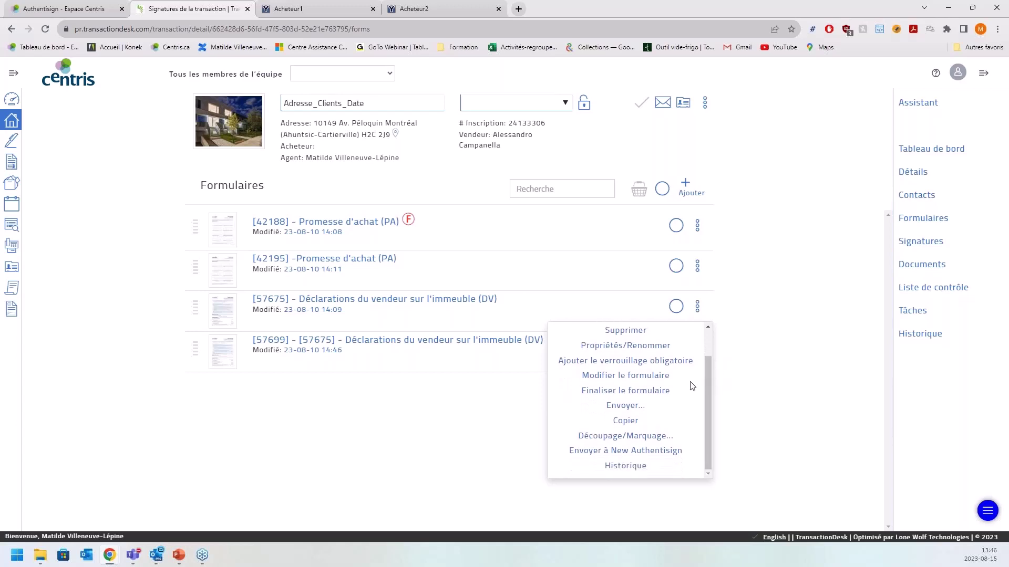
{"action": "left_click", "coordinate": [665, 391]}
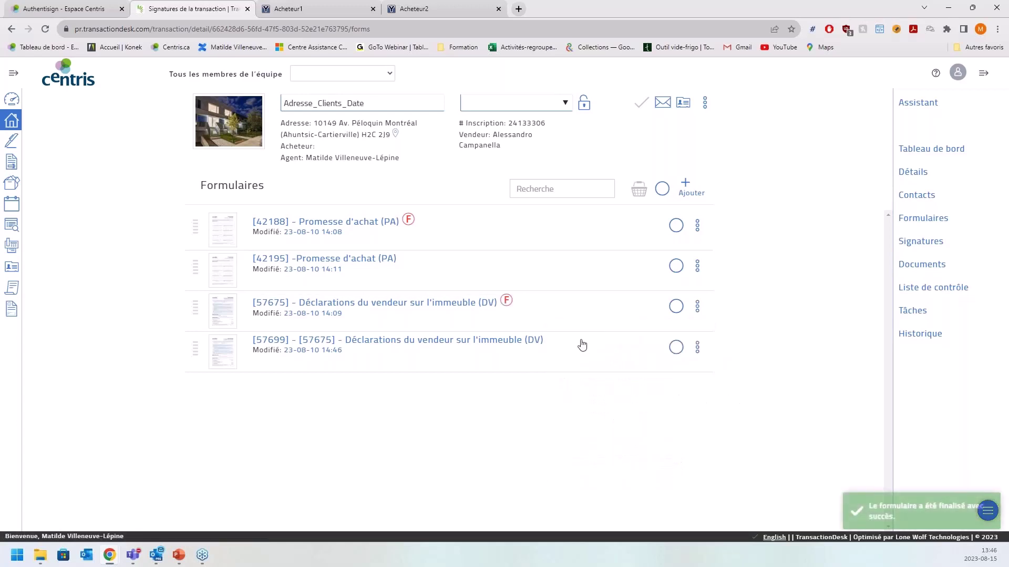
{"action": "left_click", "coordinate": [678, 227]}
{"action": "left_click", "coordinate": [675, 307]}
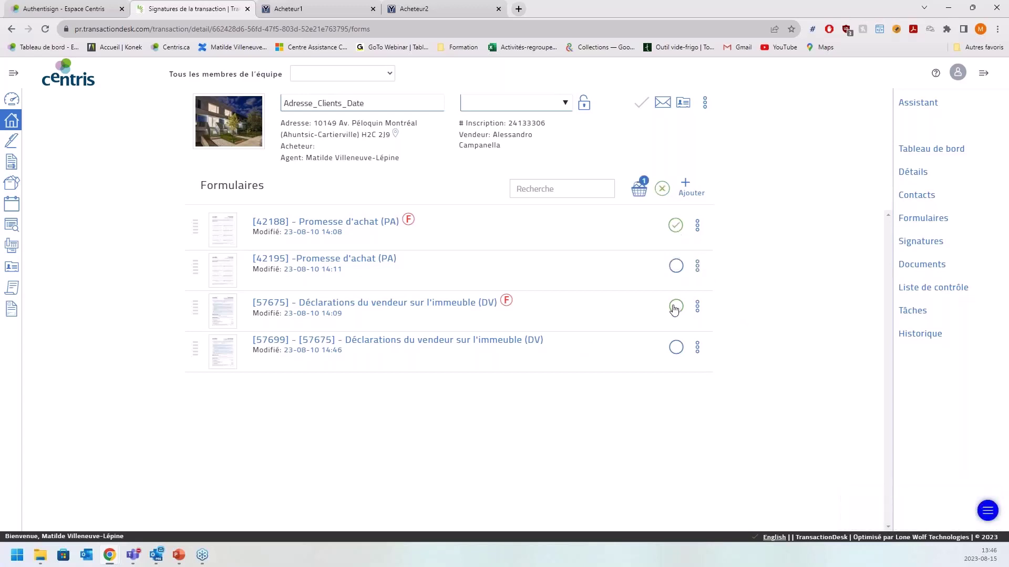
- Send forms 42188 and 57675 from the Panier basket to New Authentisign
{"action": "left_click", "coordinate": [640, 194]}
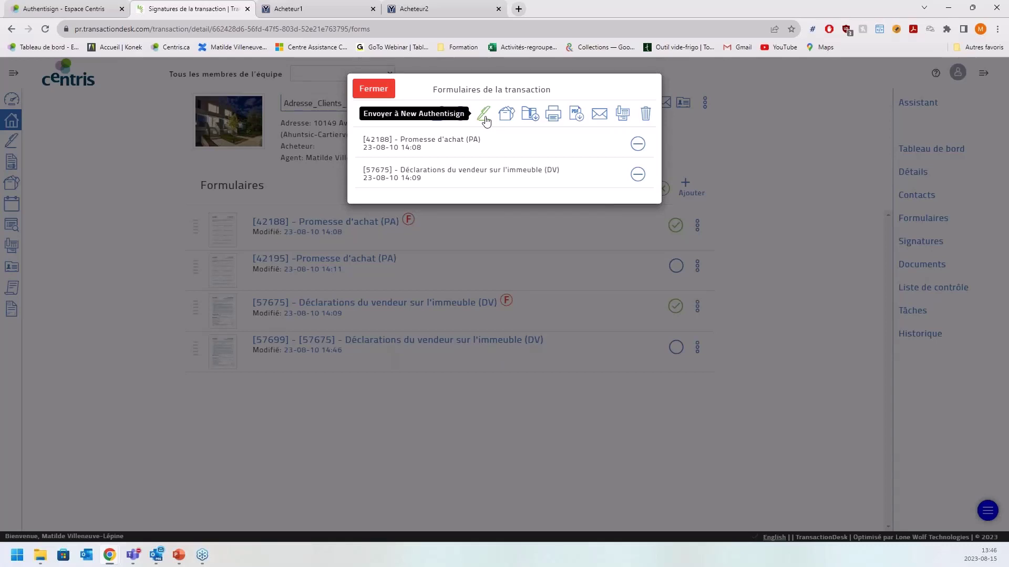
{"action": "left_click", "coordinate": [484, 119]}
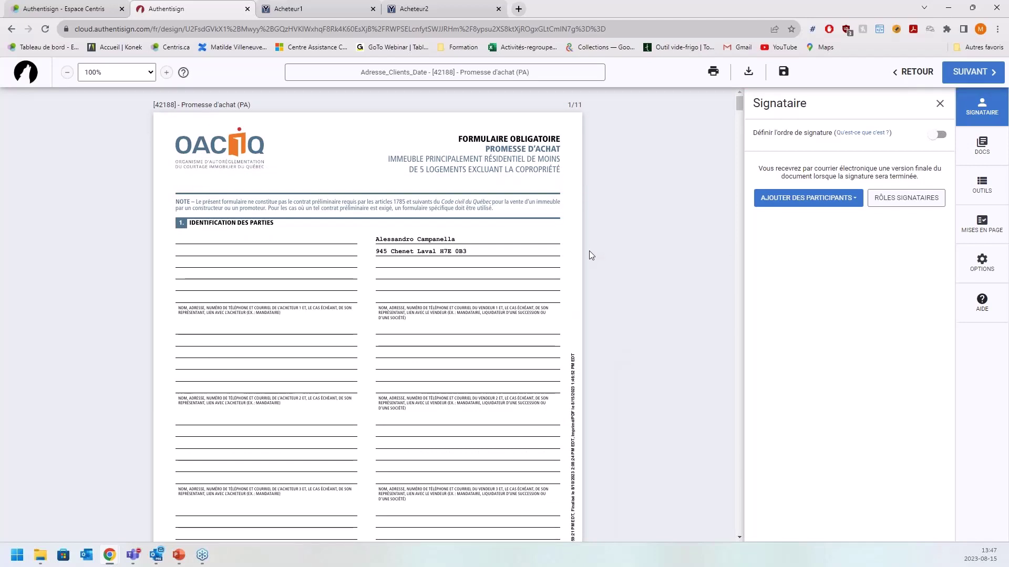
{"action": "left_click", "coordinate": [78, 10]}
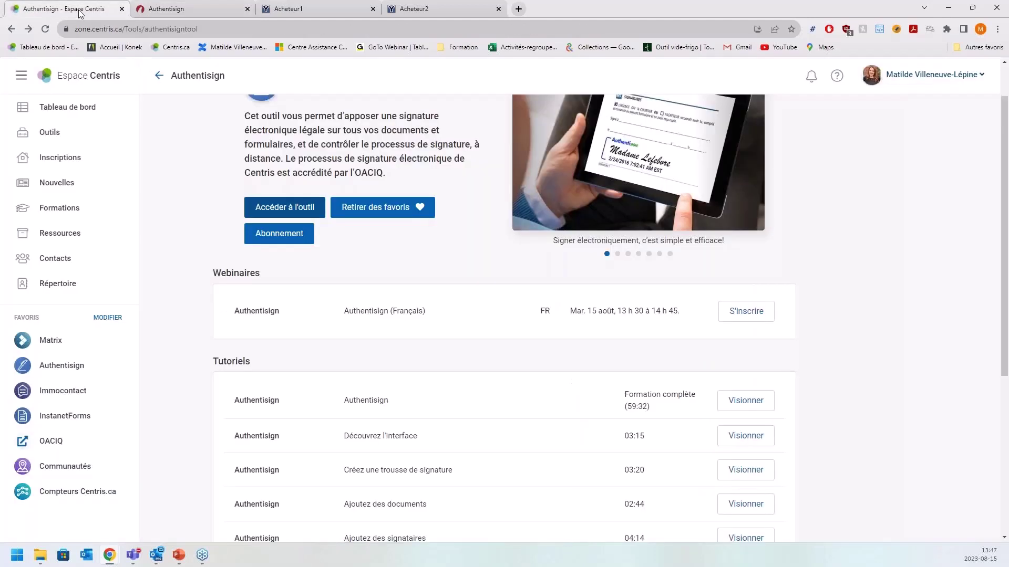
{"action": "left_click", "coordinate": [210, 11]}
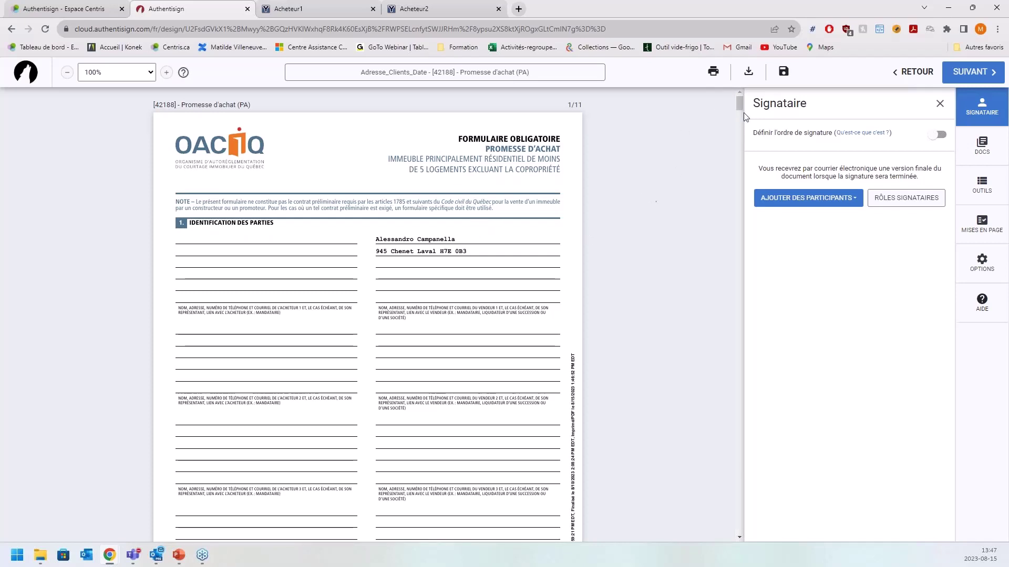
{"action": "left_click_drag", "start_coordinate": [739, 106], "coordinate": [743, 200]}
{"action": "scroll", "coordinate": [657, 248], "scroll_direction": "down", "scroll_amount": 20}
{"action": "scroll", "coordinate": [657, 256], "scroll_direction": "down", "scroll_amount": 14}
{"action": "scroll", "coordinate": [656, 251], "scroll_direction": "down", "scroll_amount": 15}
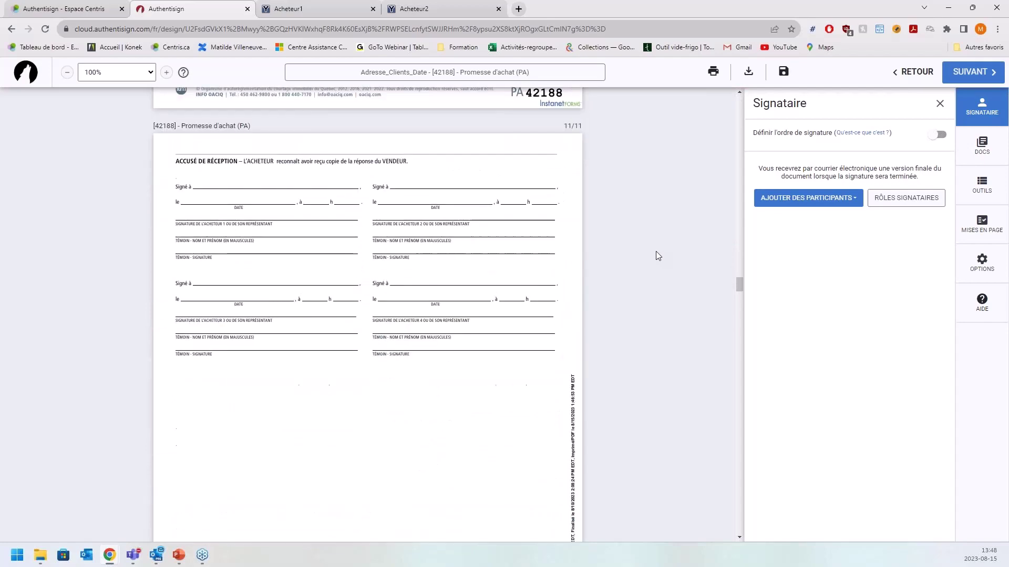
{"action": "scroll", "coordinate": [655, 252], "scroll_direction": "down", "scroll_amount": 20}
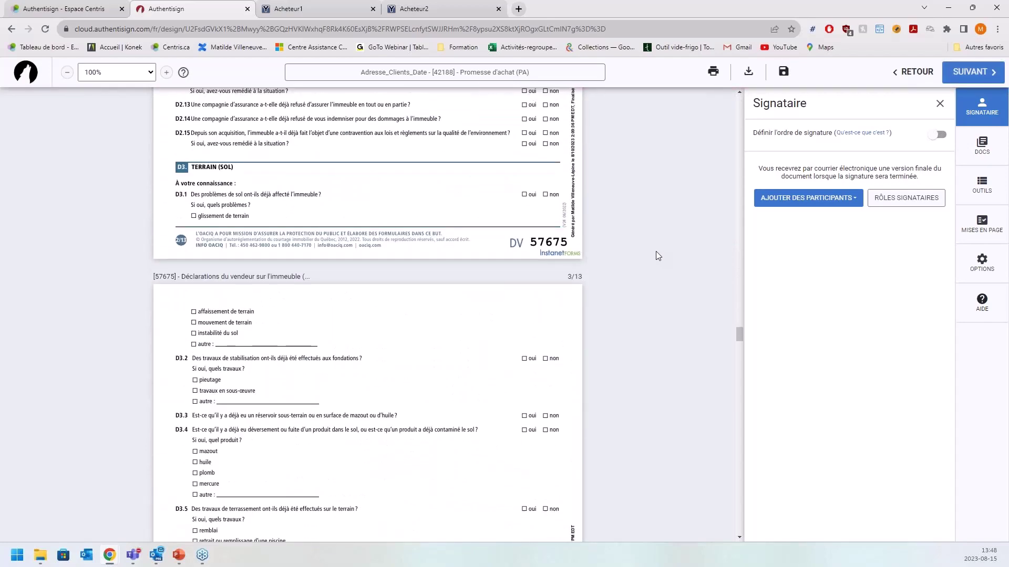
{"action": "scroll", "coordinate": [673, 254], "scroll_direction": "down", "scroll_amount": 20}
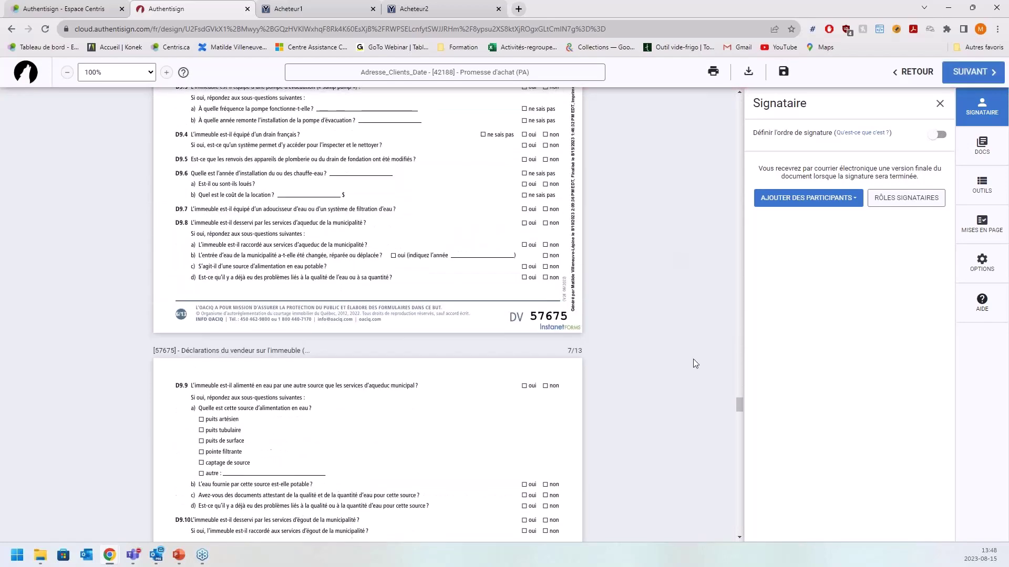
{"action": "left_click_drag", "start_coordinate": [734, 477], "coordinate": [713, 94]}
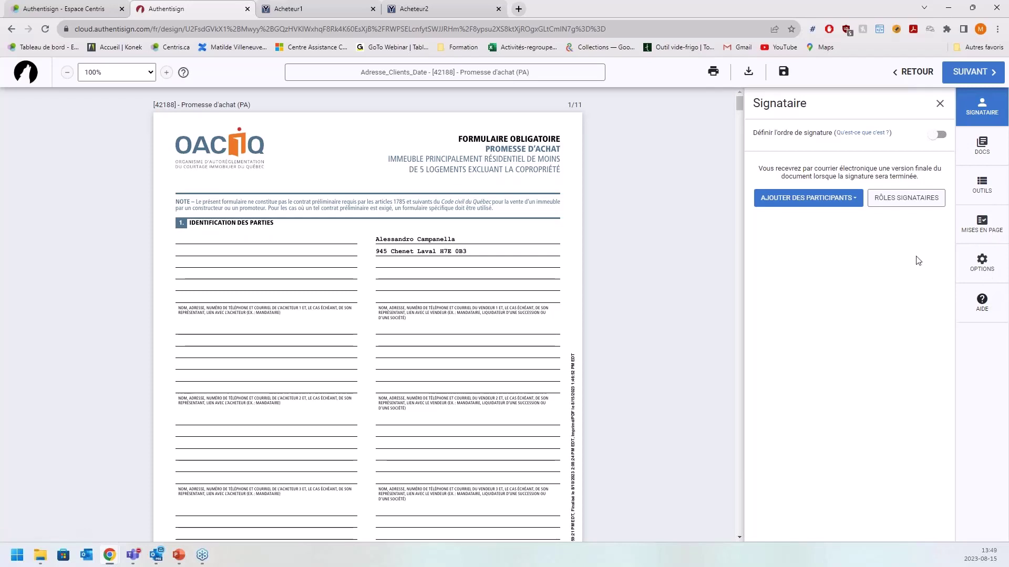
- Choose to add participants from the transaction via AJOUTER DES PARTICIPANTS
{"action": "left_click", "coordinate": [834, 199]}
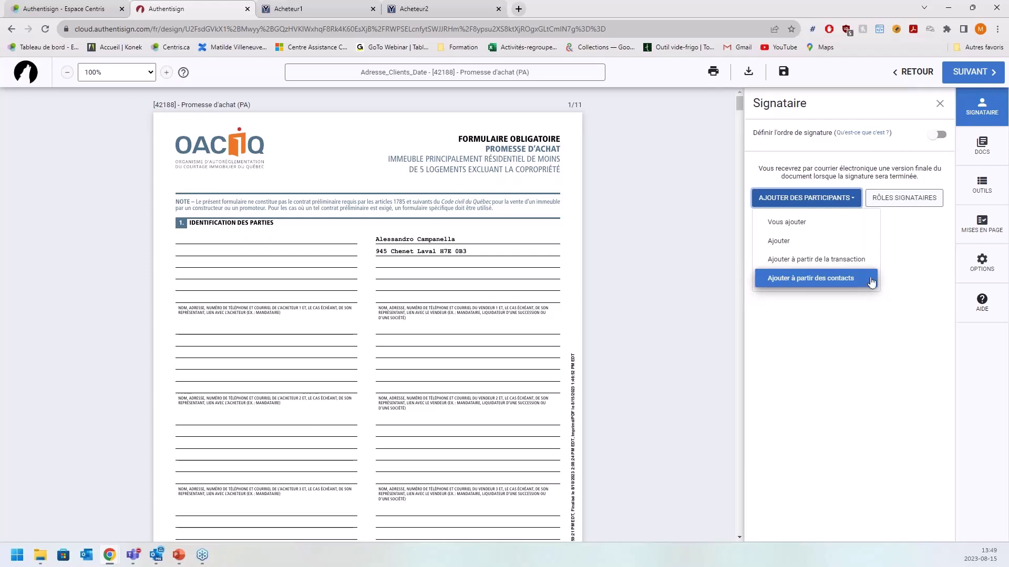
{"action": "left_click", "coordinate": [796, 261]}
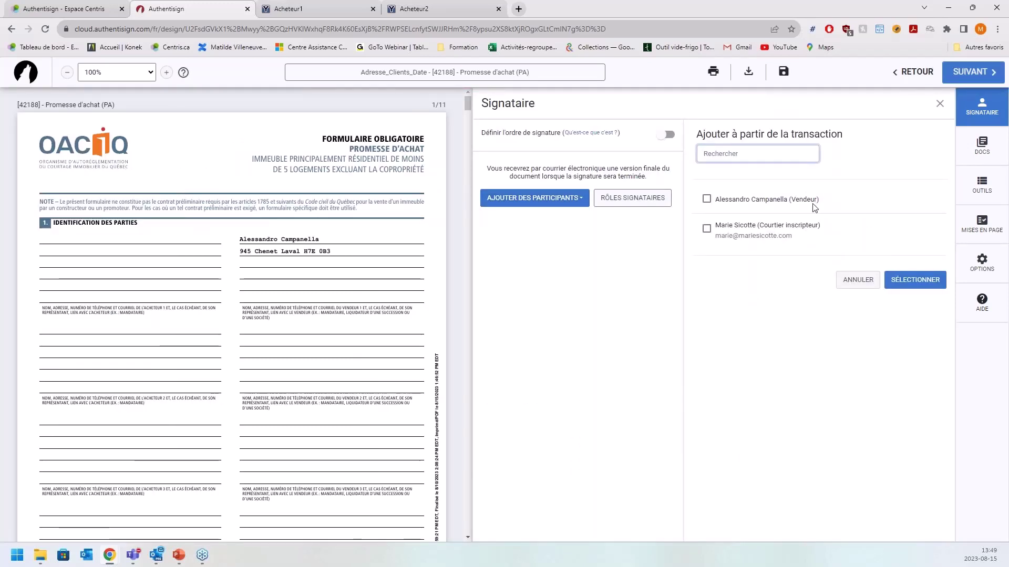
- Select the transaction's Vendeur and confirm adding them as a remote signer
{"action": "left_click", "coordinate": [707, 200]}
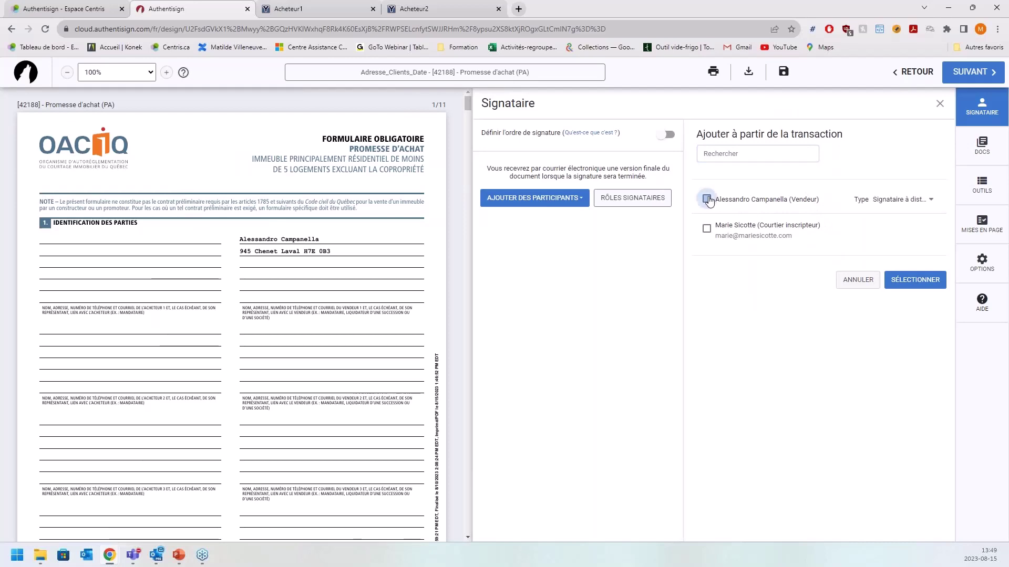
{"action": "left_click", "coordinate": [927, 281]}
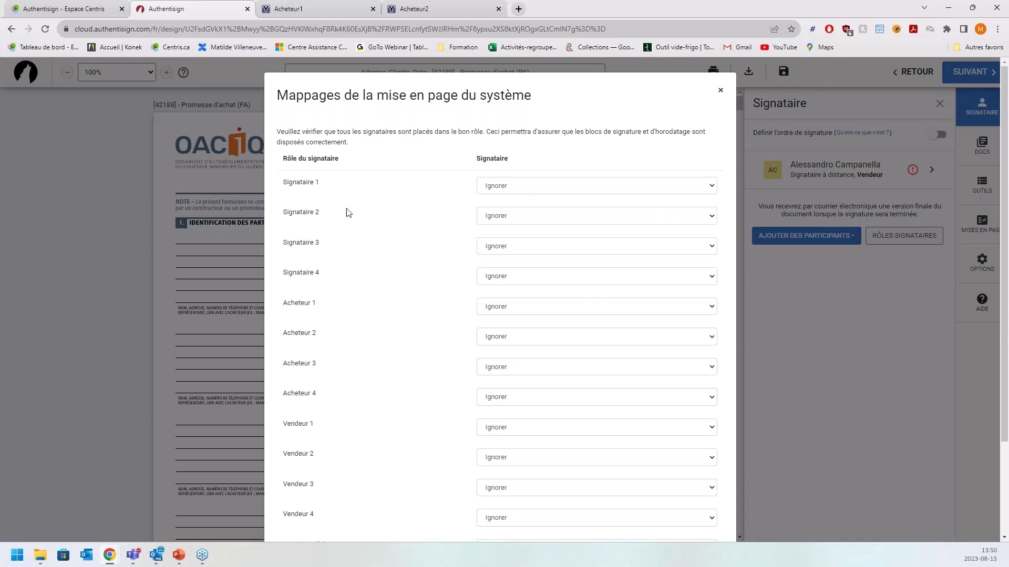
{"action": "scroll", "coordinate": [332, 305], "scroll_direction": "down", "scroll_amount": 2}
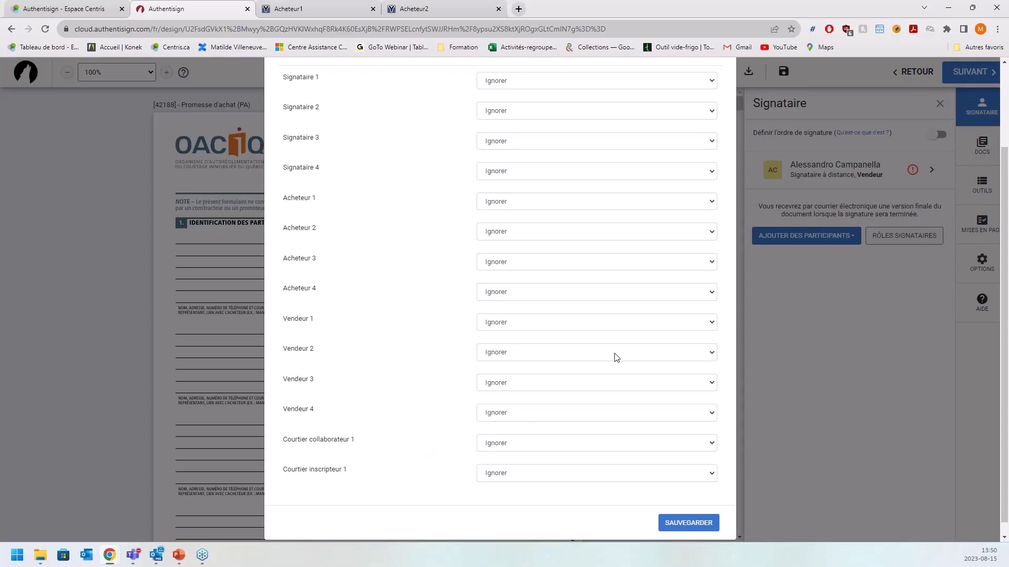
{"action": "scroll", "coordinate": [615, 355], "scroll_direction": "up", "scroll_amount": 2}
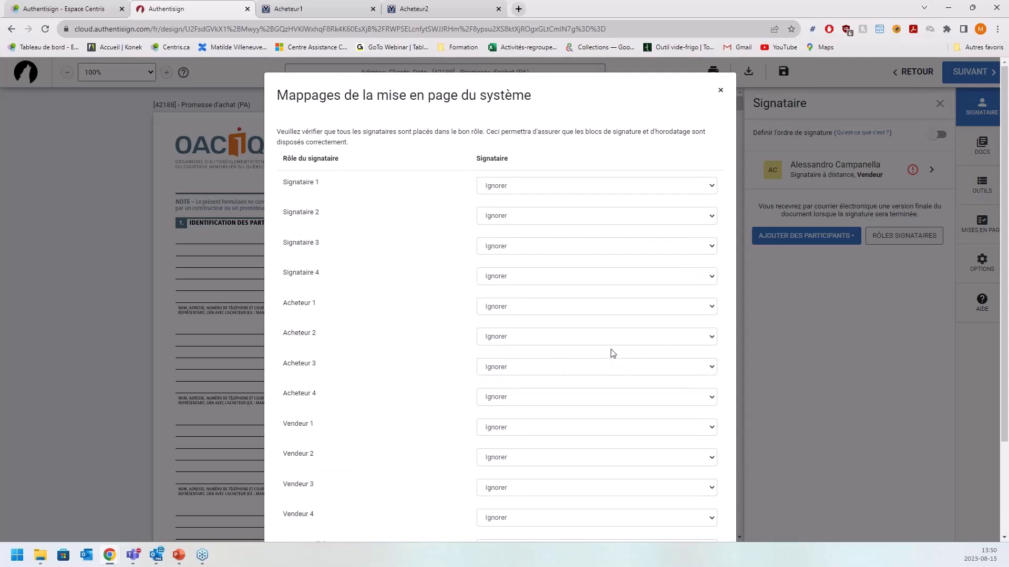
{"action": "left_click", "coordinate": [487, 429]}
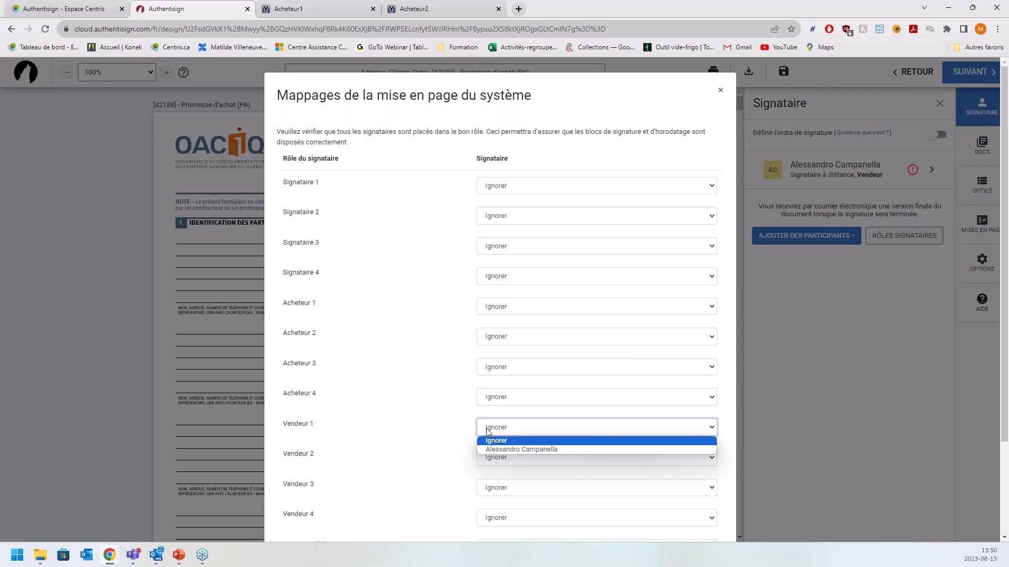
{"action": "left_click", "coordinate": [494, 449]}
{"action": "scroll", "coordinate": [567, 331], "scroll_direction": "down", "scroll_amount": 2}
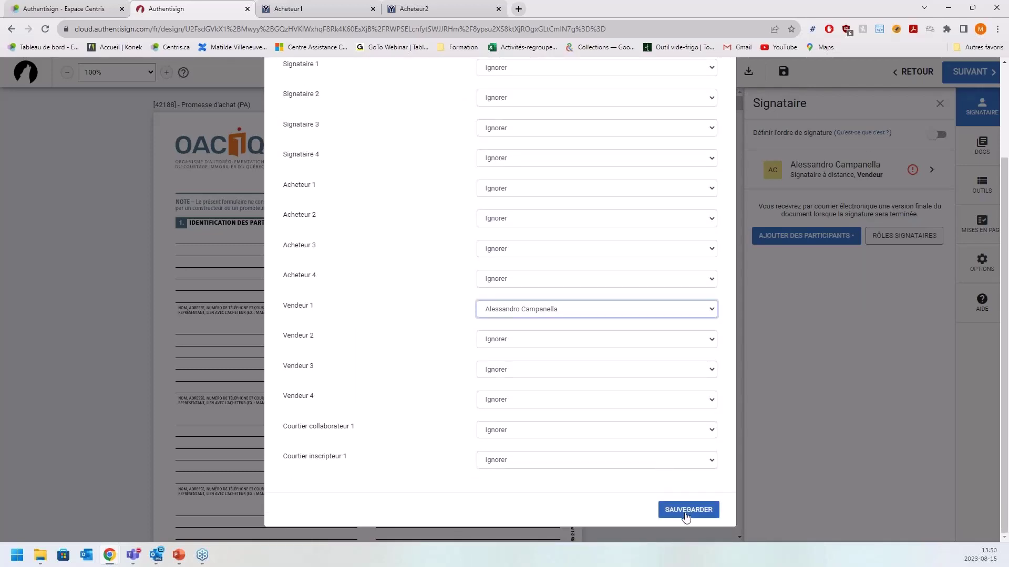
{"action": "left_click", "coordinate": [685, 510]}
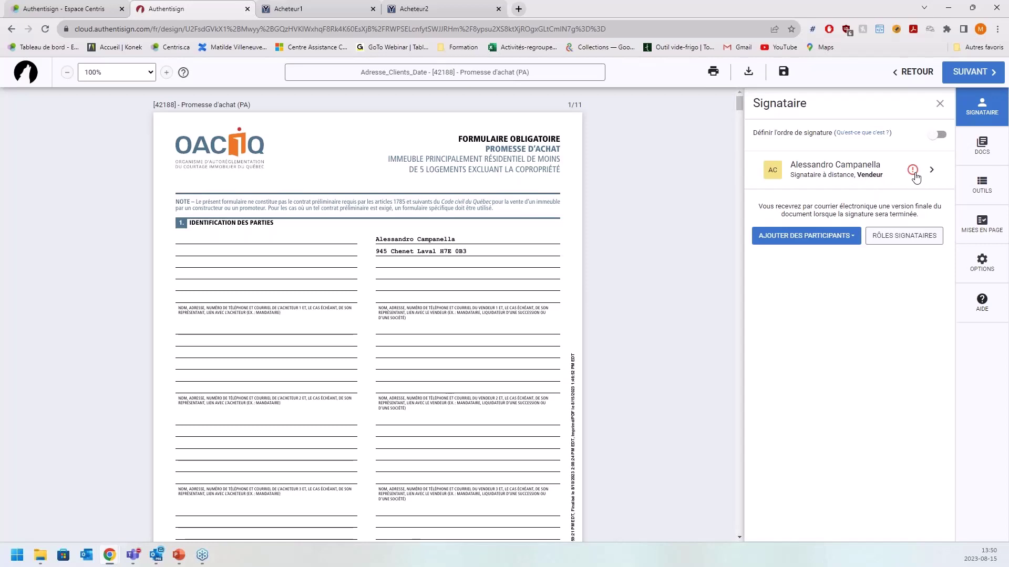
- Enter the seller's e-mail address in the Courriel field of their participant details
{"action": "left_click", "coordinate": [938, 177]}
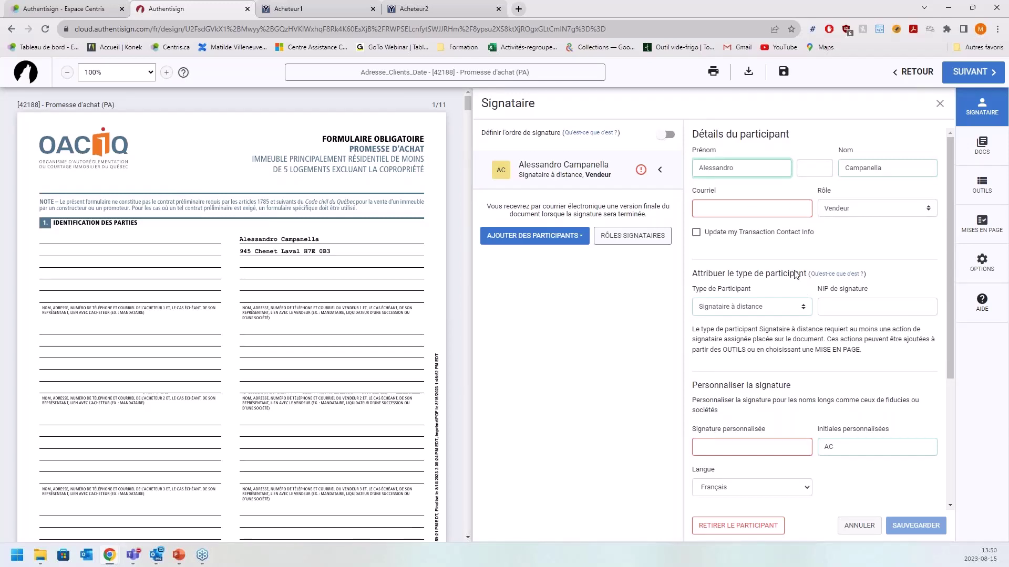
{"action": "left_click", "coordinate": [780, 215]}
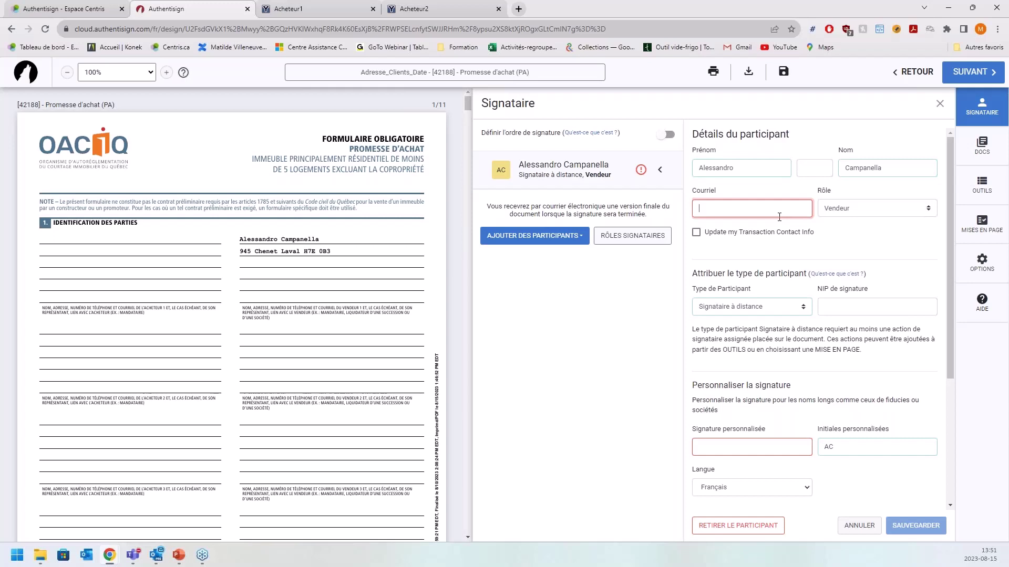
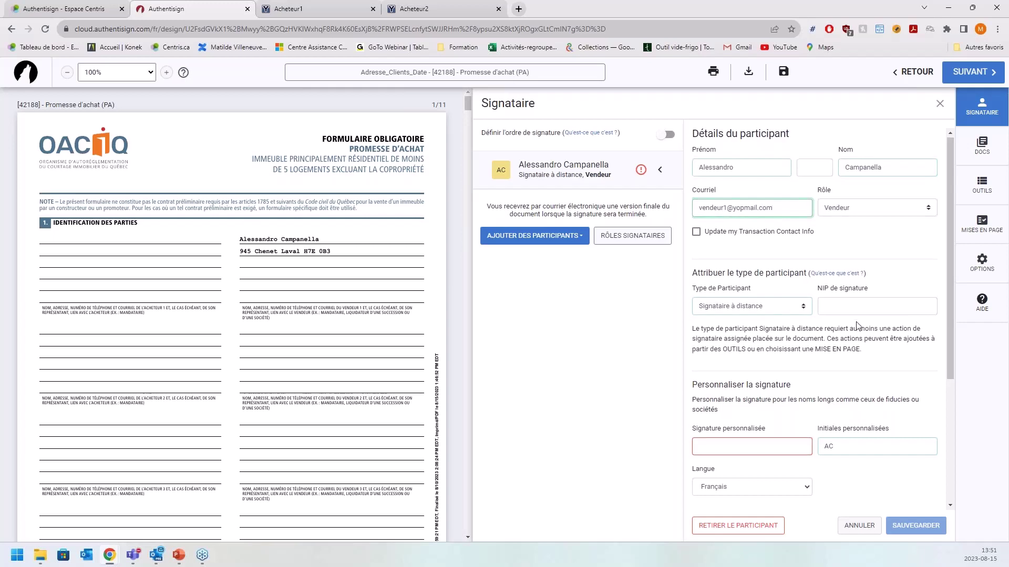
{"action": "scroll", "coordinate": [755, 371], "scroll_direction": "down", "scroll_amount": 2}
{"action": "scroll", "coordinate": [755, 371], "scroll_direction": "up", "scroll_amount": 2}
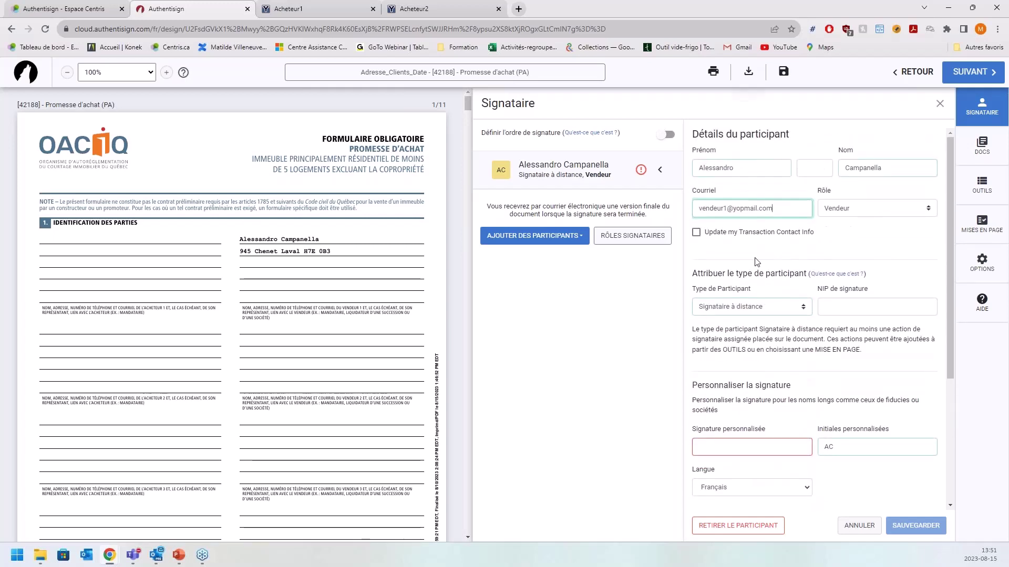
- Fill Signature personnalisée with the seller's first name and surname
{"action": "double_click", "coordinate": [719, 170]}
{"action": "key", "text": "ctrl+c"}
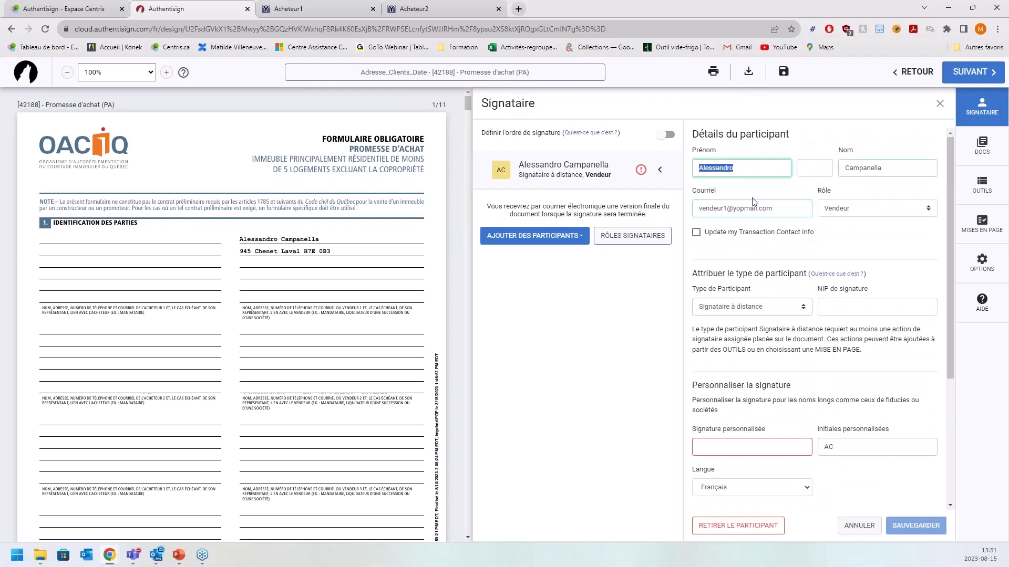
{"action": "left_click", "coordinate": [772, 448]}
{"action": "key", "text": "ctrl+v"}
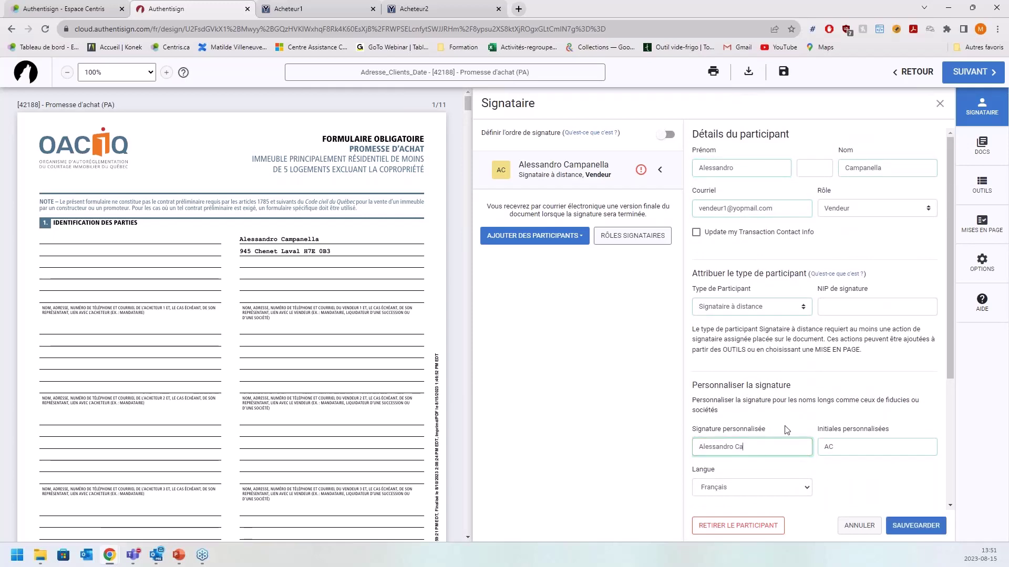
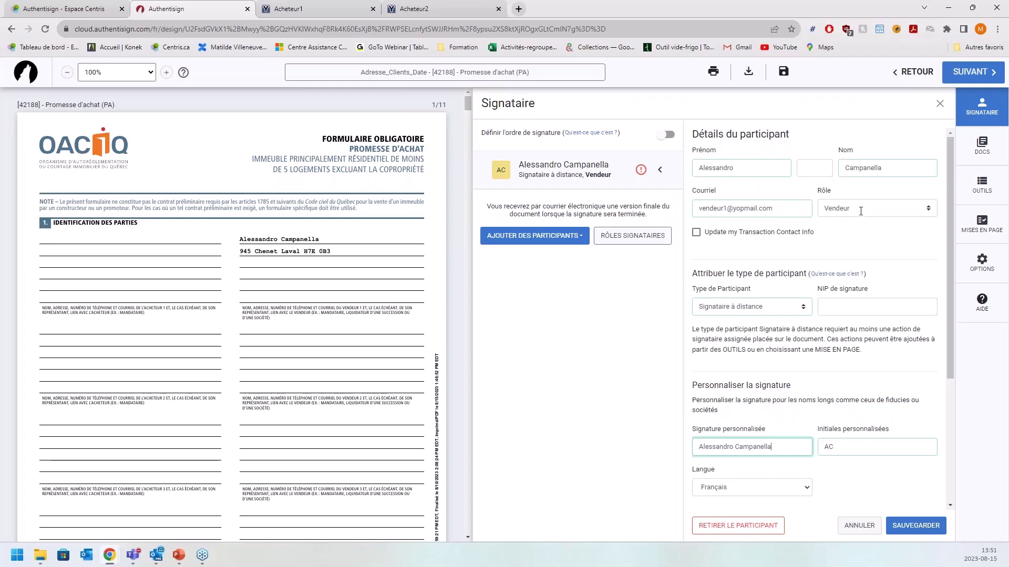
- Keep the seller's participant type as remote signer and save their participant settings
{"action": "left_click", "coordinate": [806, 311]}
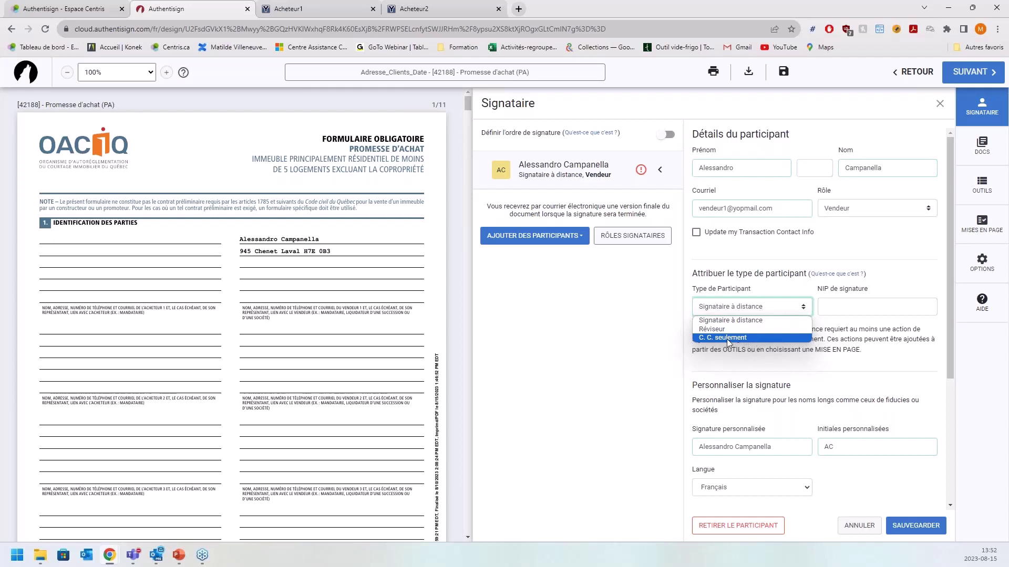
{"action": "left_click", "coordinate": [768, 323]}
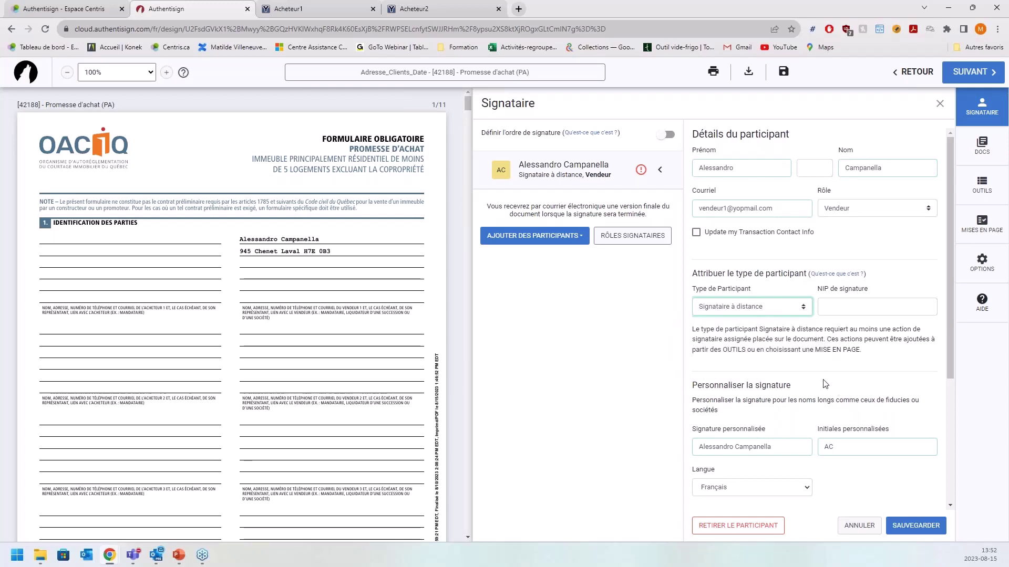
{"action": "scroll", "coordinate": [903, 385], "scroll_direction": "down", "scroll_amount": 1}
{"action": "mouse_move", "coordinate": [948, 315]}
{"action": "left_mouse_down"}
{"action": "mouse_move", "coordinate": [948, 410]}
{"action": "mouse_move", "coordinate": [948, 353]}
{"action": "left_mouse_up"}
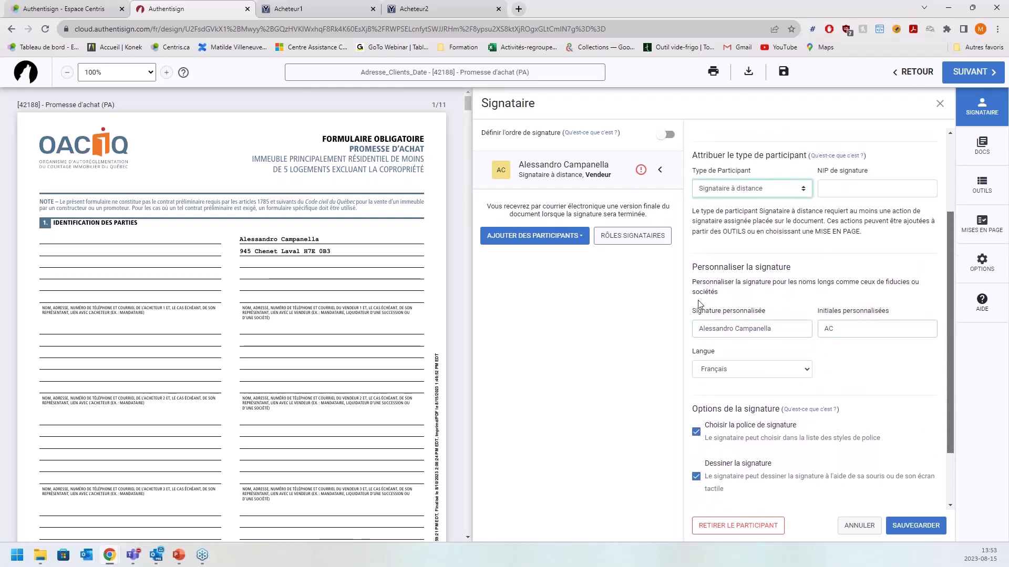
{"action": "scroll", "coordinate": [868, 322], "scroll_direction": "down", "scroll_amount": 1}
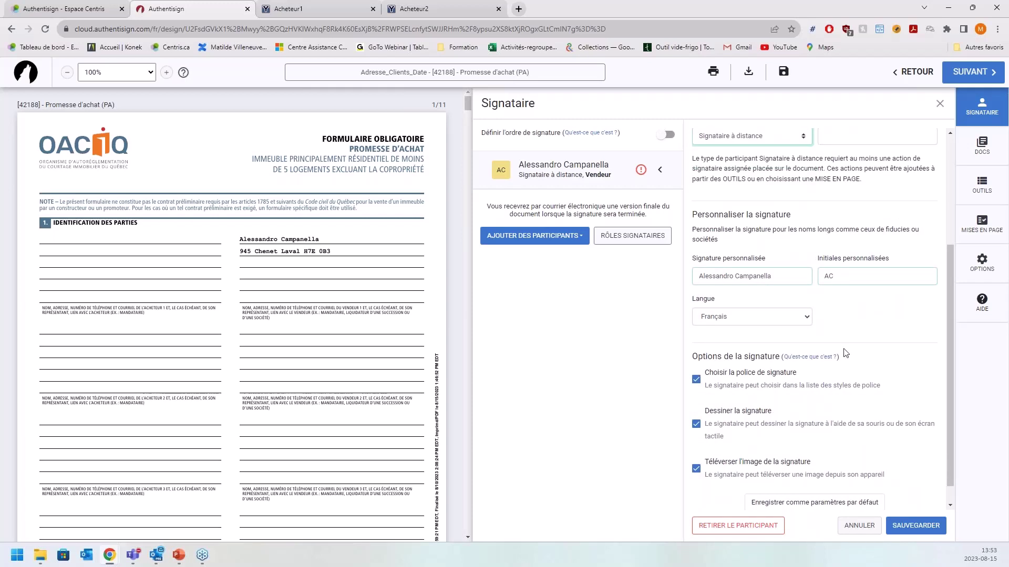
{"action": "scroll", "coordinate": [796, 369], "scroll_direction": "down", "scroll_amount": 1}
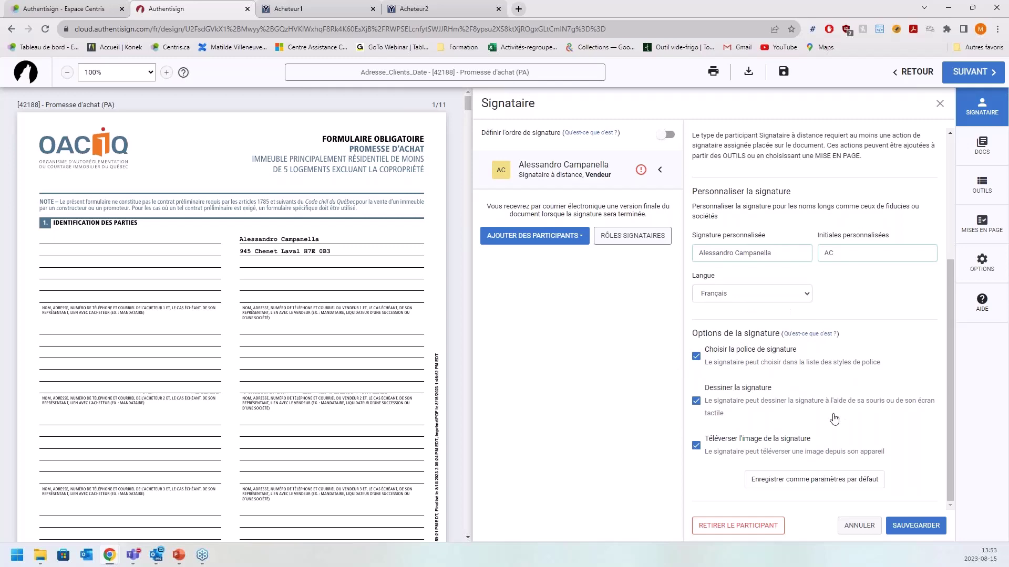
{"action": "scroll", "coordinate": [835, 415], "scroll_direction": "up", "scroll_amount": 5}
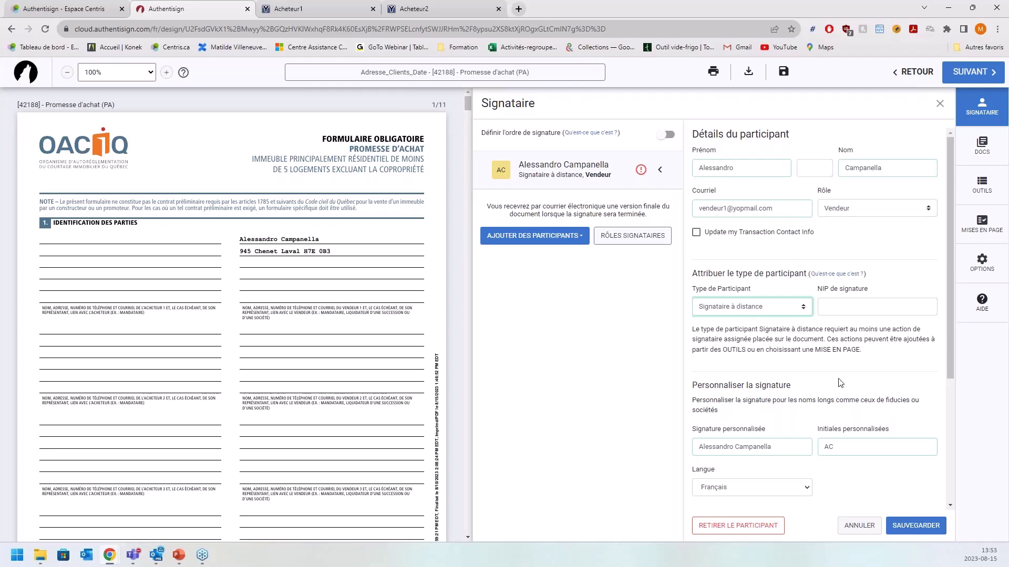
{"action": "left_click", "coordinate": [919, 526]}
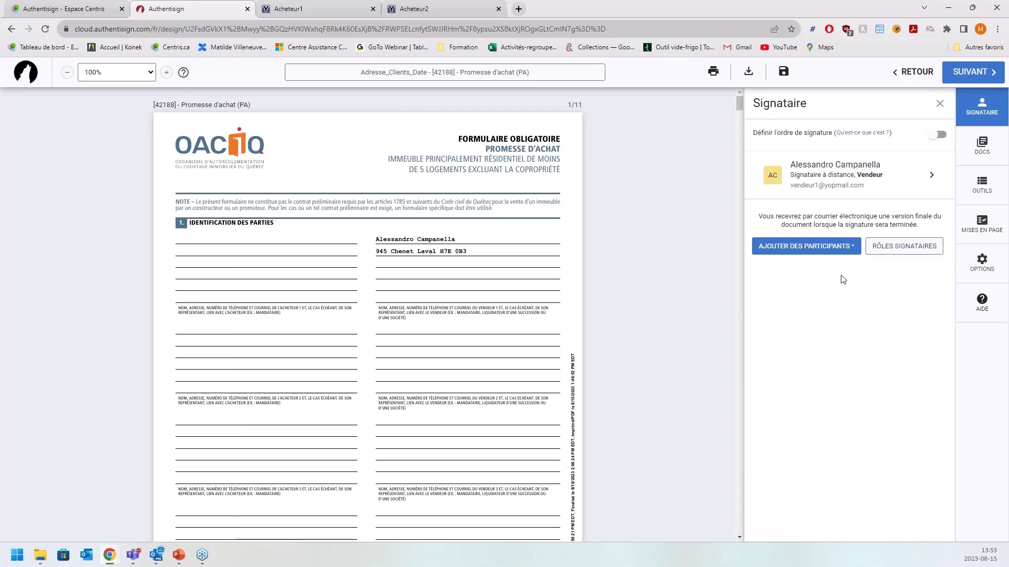
- Add yourself as a participant with the Courtier inscripteur role
{"action": "left_click", "coordinate": [828, 253]}
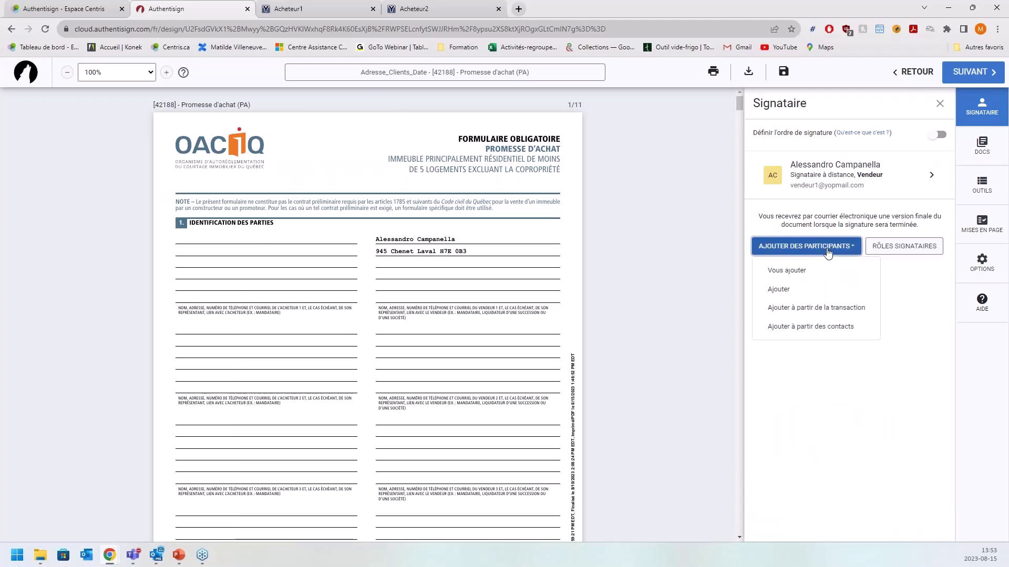
{"action": "left_click", "coordinate": [823, 272]}
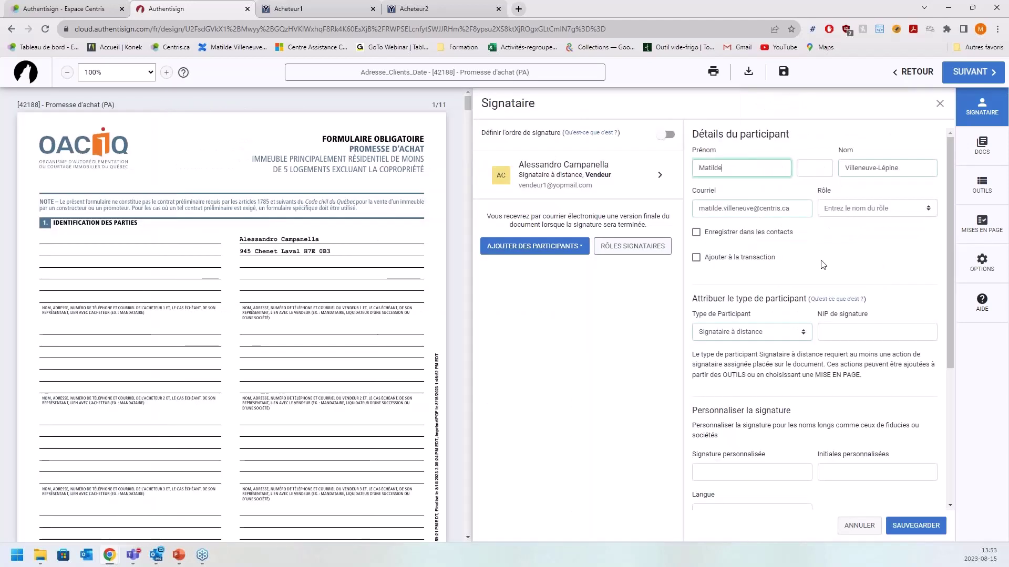
{"action": "left_click", "coordinate": [858, 208]}
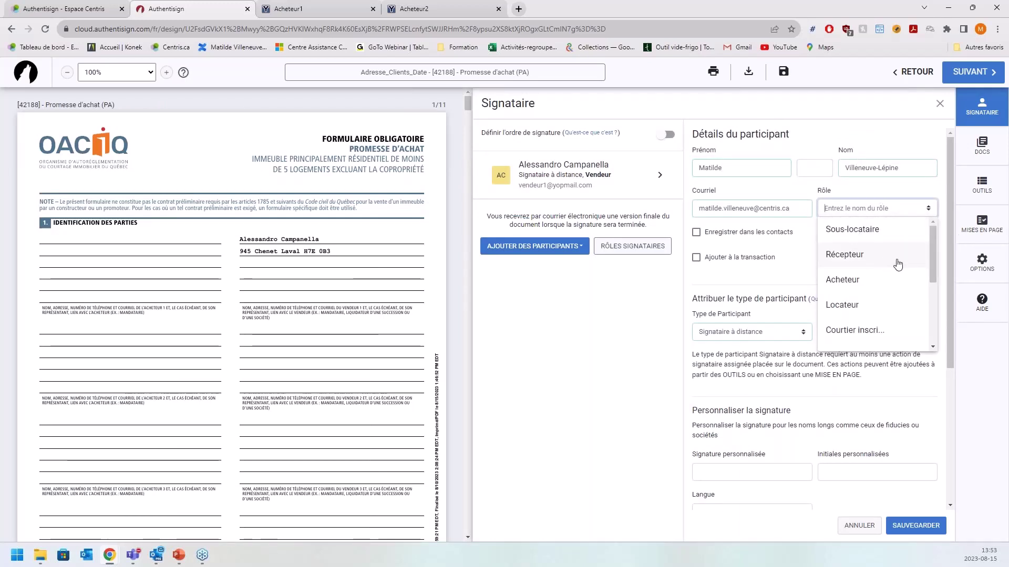
{"action": "scroll", "coordinate": [901, 269], "scroll_direction": "down", "scroll_amount": 1}
{"action": "left_click", "coordinate": [900, 277]}
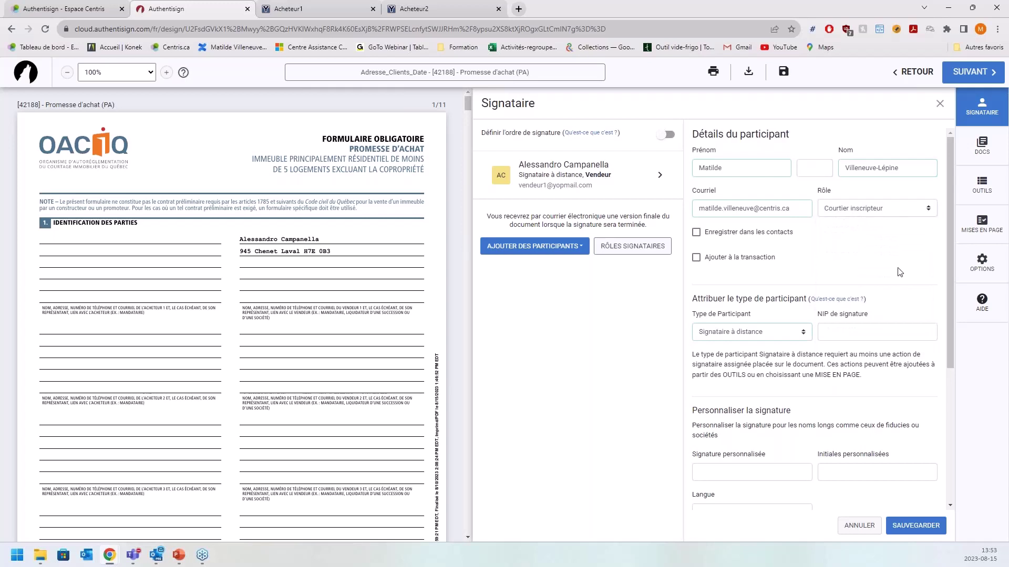
- Tick Ajouter à la transaction and save the broker participant
{"action": "scroll", "coordinate": [881, 273], "scroll_direction": "down", "scroll_amount": 1}
{"action": "scroll", "coordinate": [879, 223], "scroll_direction": "up", "scroll_amount": 1}
{"action": "left_click", "coordinate": [696, 258]}
{"action": "scroll", "coordinate": [851, 268], "scroll_direction": "down", "scroll_amount": 1}
{"action": "scroll", "coordinate": [849, 266], "scroll_direction": "up", "scroll_amount": 1}
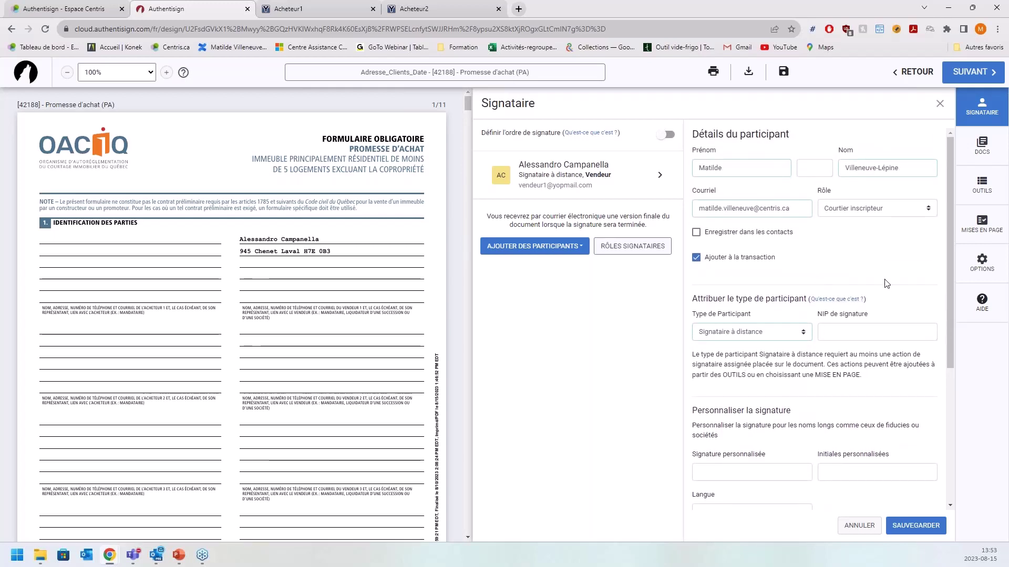
{"action": "scroll", "coordinate": [883, 247], "scroll_direction": "down", "scroll_amount": 2}
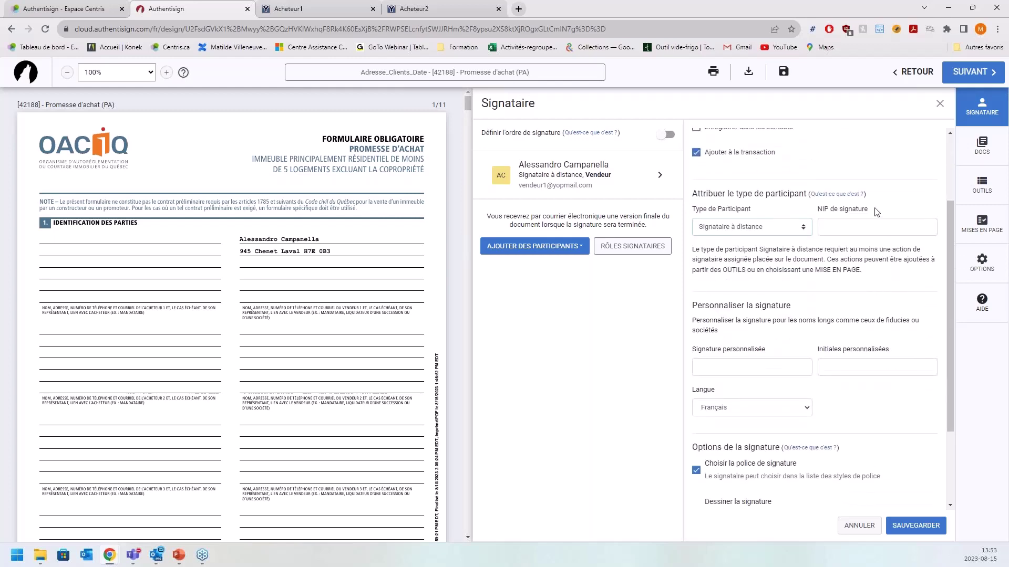
{"action": "scroll", "coordinate": [923, 424], "scroll_direction": "up", "scroll_amount": 2}
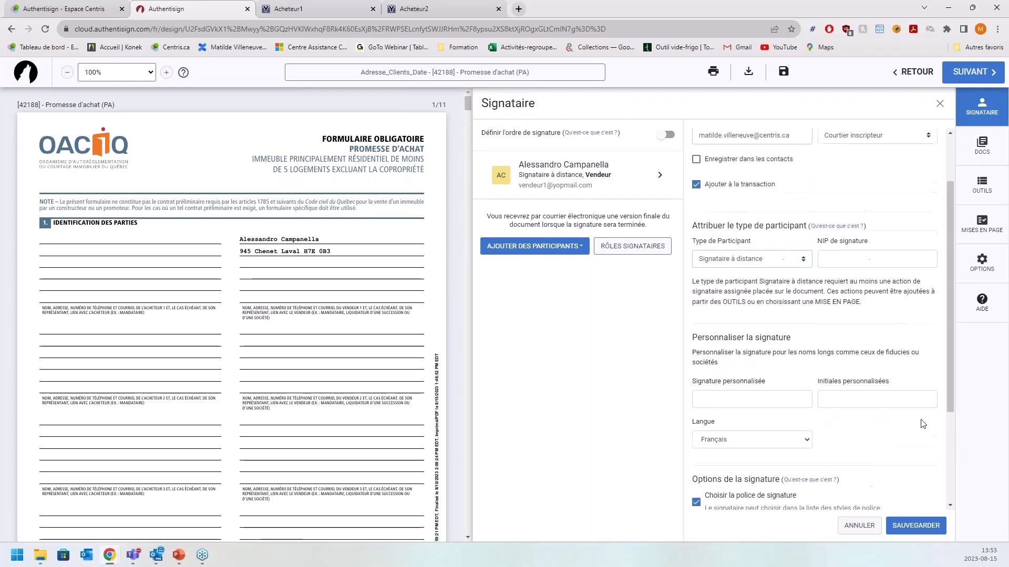
{"action": "left_click", "coordinate": [927, 527]}
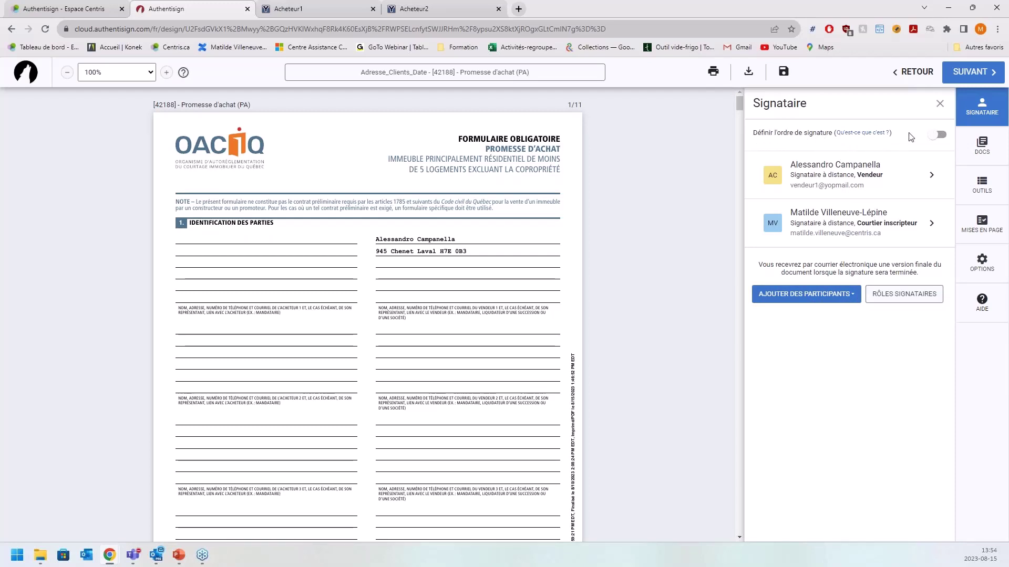
- Enable Définir l'ordre de signature with the broker as signer 1 and the seller as signer 2
{"action": "left_click", "coordinate": [938, 140]}
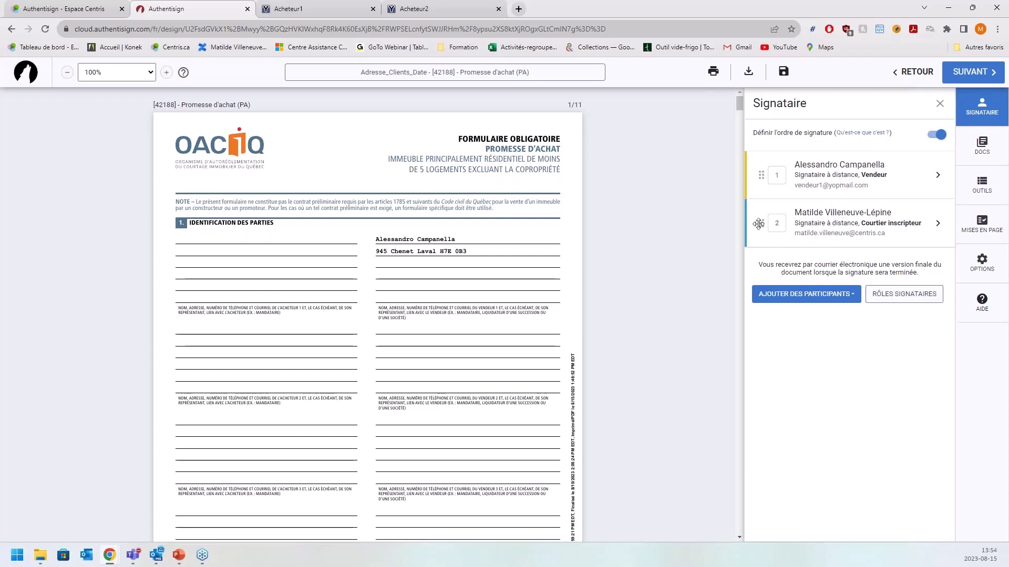
{"action": "left_click_drag", "start_coordinate": [758, 223], "coordinate": [758, 171]}
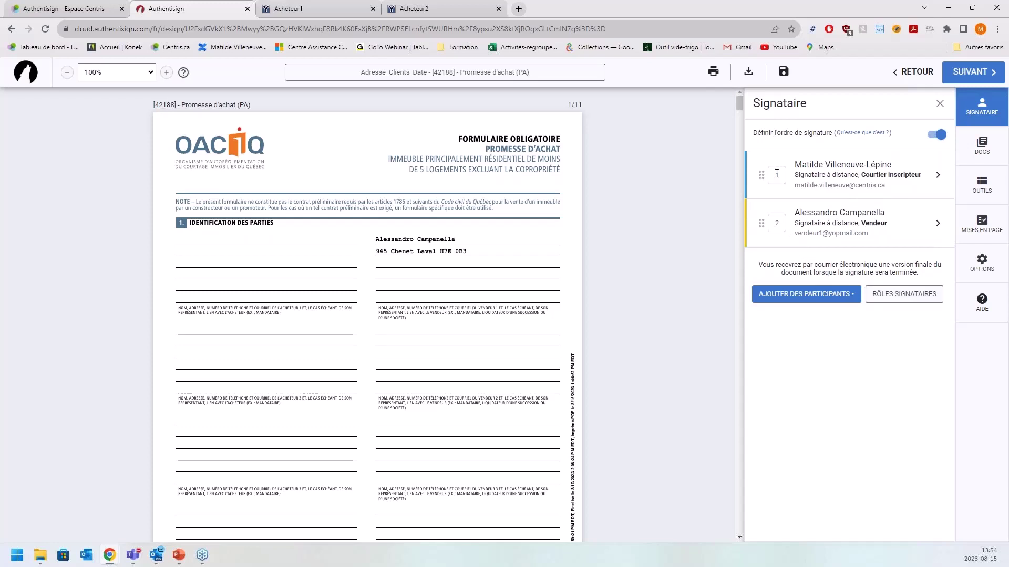
{"action": "double_click", "coordinate": [777, 174]}
{"action": "left_click", "coordinate": [777, 223]}
{"action": "left_click", "coordinate": [776, 175]}
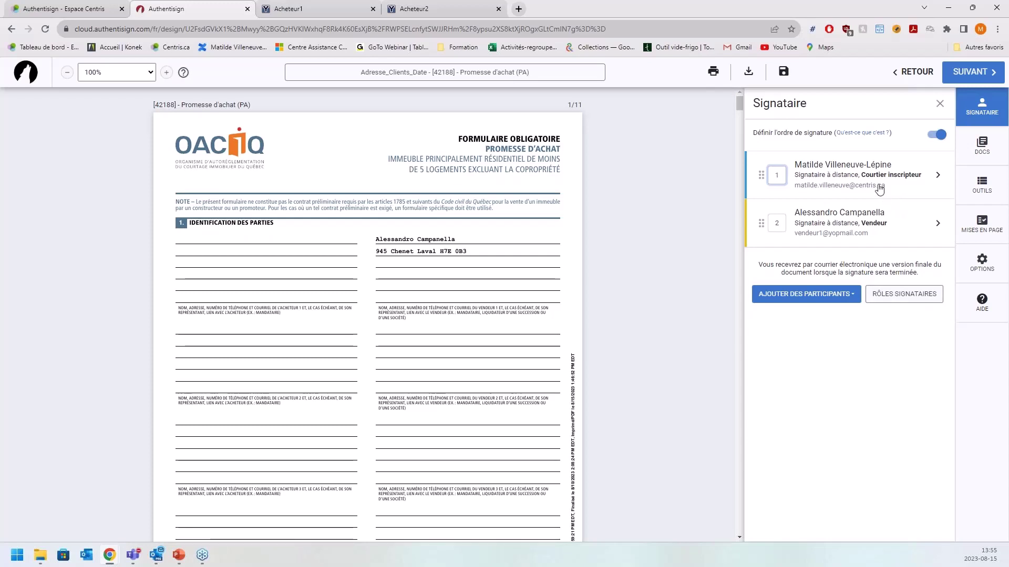
- Switch off Définir l'ordre de signature and bring up the DOCS sidebar
{"action": "left_click", "coordinate": [936, 136]}
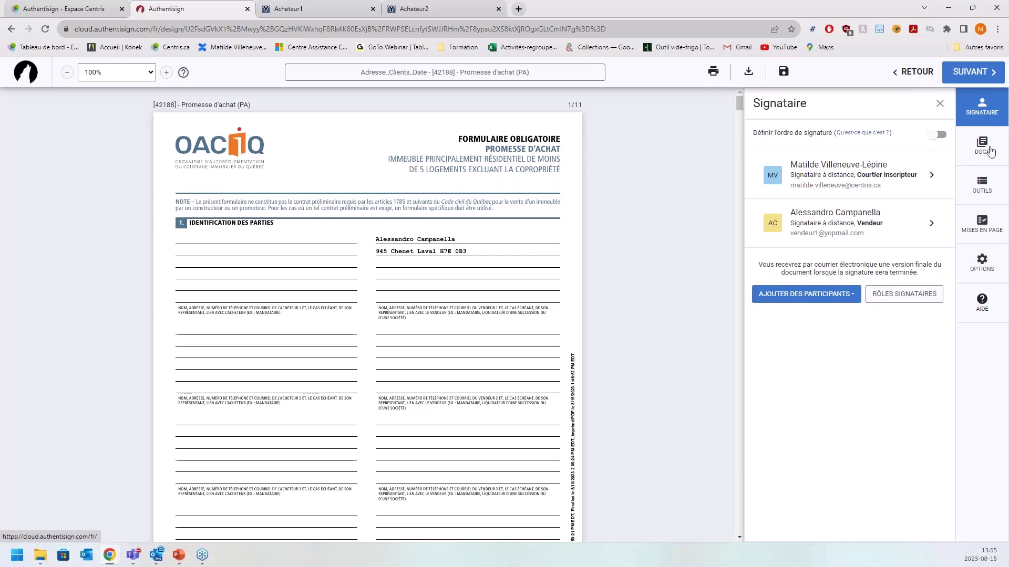
{"action": "left_click", "coordinate": [990, 143]}
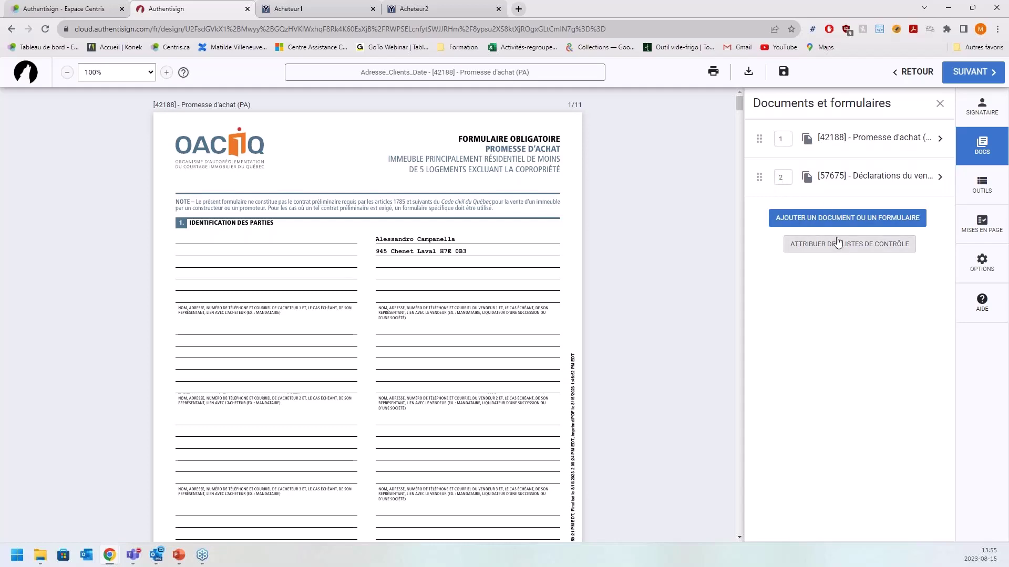
- Open the Ajouter un Document ou un Formulaire dialog listing the [42188] and [57675] forms
{"action": "left_click", "coordinate": [874, 223]}
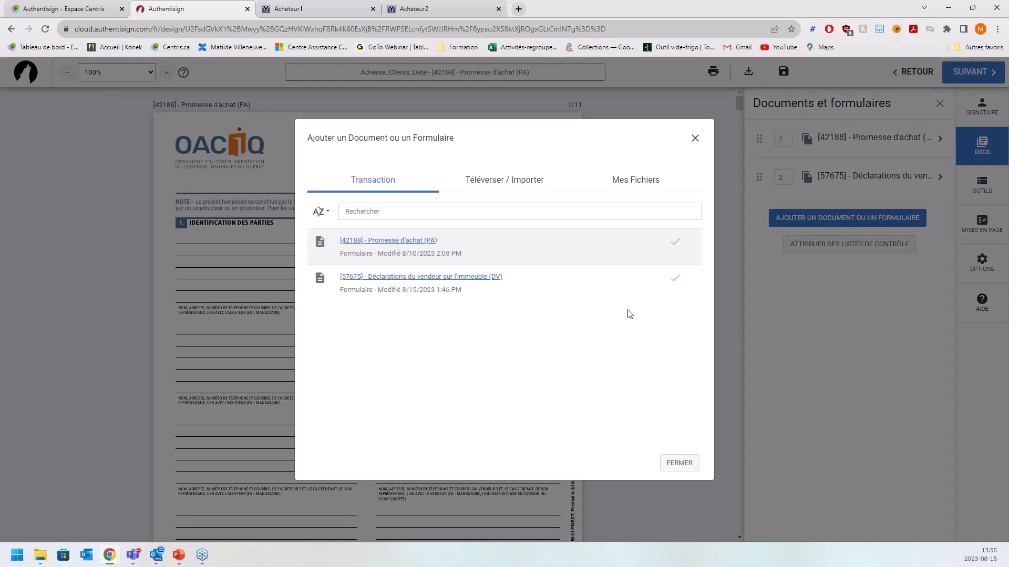
- On Téléverser / Importer, cancel the file browser and choose Courriel as the document source
{"action": "left_click", "coordinate": [400, 186]}
{"action": "left_click", "coordinate": [495, 184]}
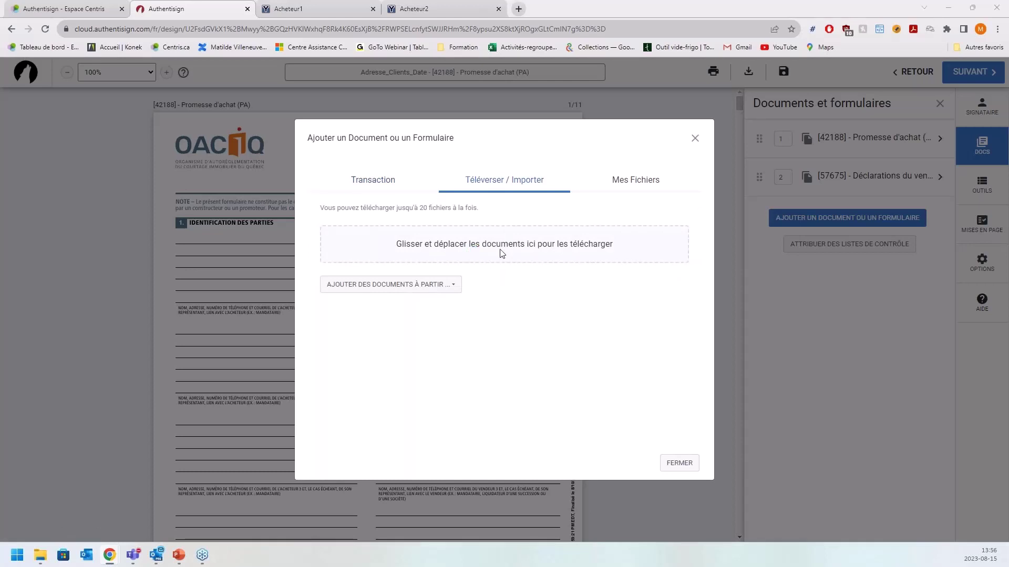
{"action": "left_click", "coordinate": [499, 252]}
{"action": "scroll", "coordinate": [392, 172], "scroll_direction": "down", "scroll_amount": 5}
{"action": "scroll", "coordinate": [391, 172], "scroll_direction": "up", "scroll_amount": 5}
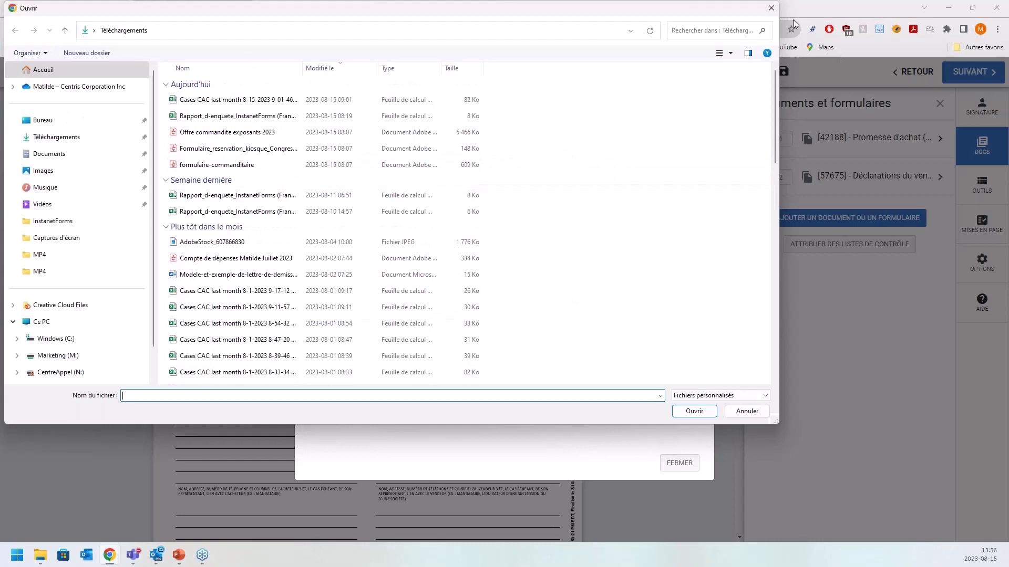
{"action": "left_click", "coordinate": [771, 8]}
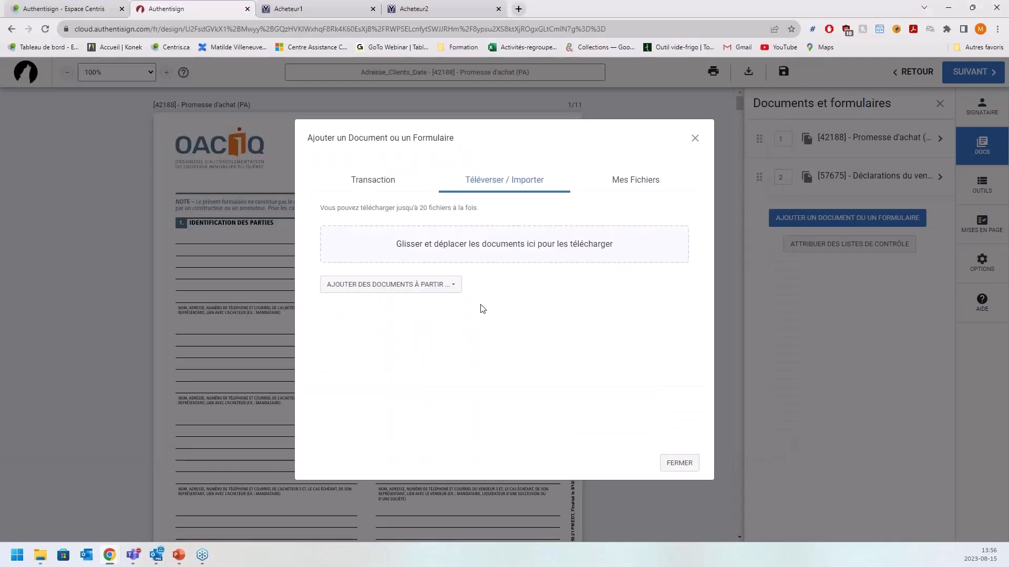
{"action": "left_click", "coordinate": [446, 288]}
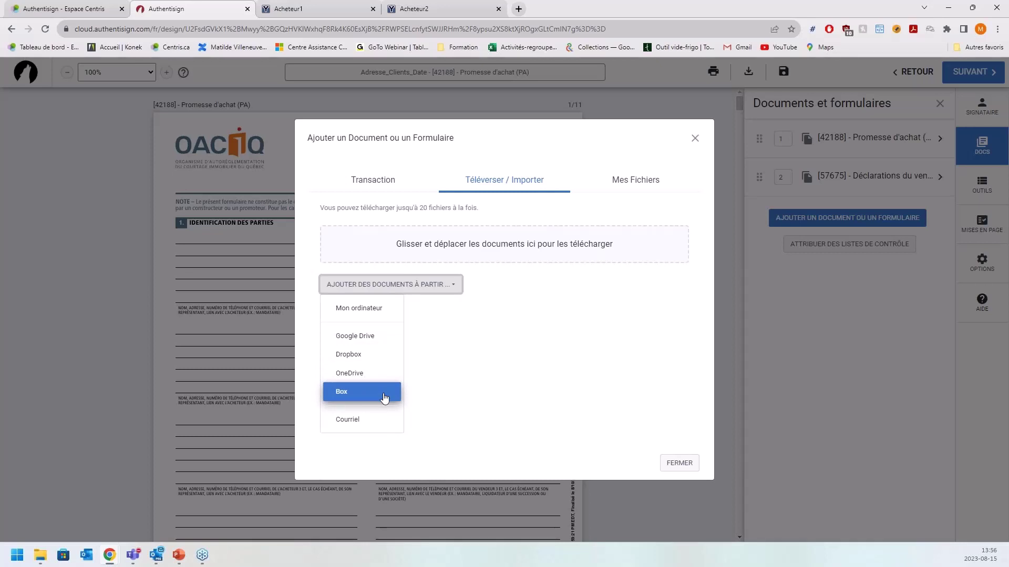
{"action": "left_click", "coordinate": [382, 423]}
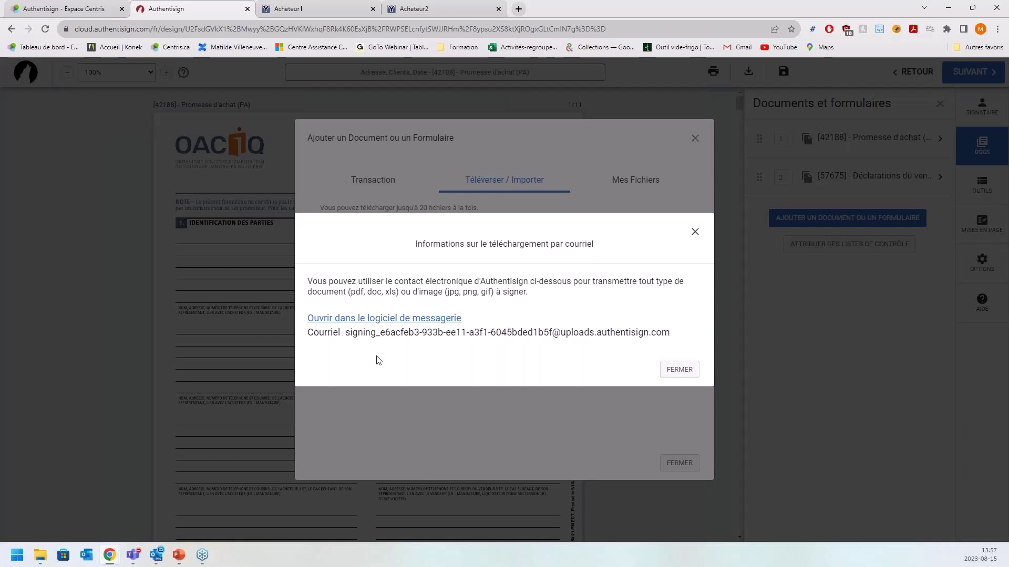
{"action": "left_click_drag", "start_coordinate": [683, 337], "coordinate": [345, 340]}
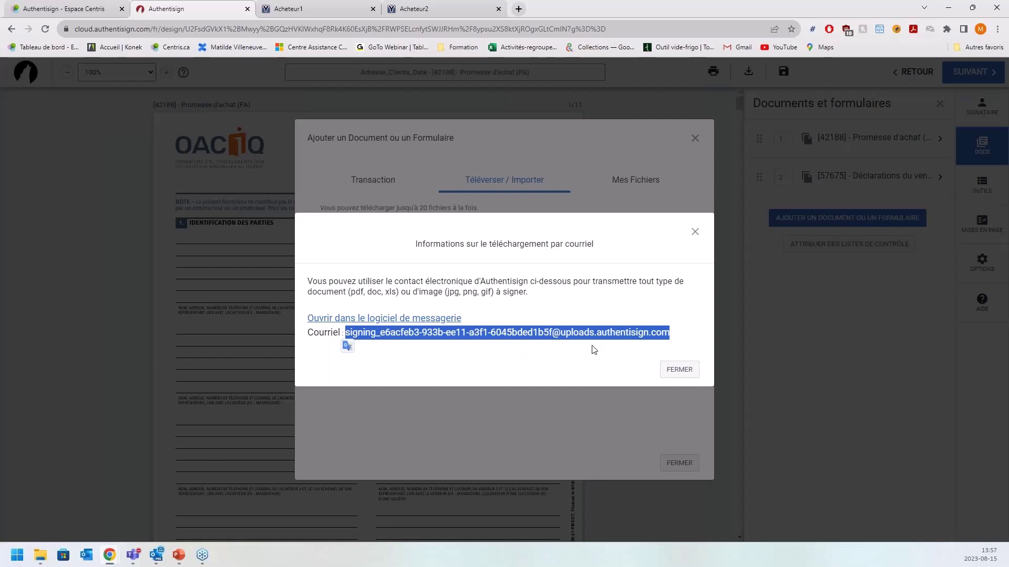
{"action": "left_click", "coordinate": [638, 344]}
{"action": "left_click_drag", "start_coordinate": [670, 333], "coordinate": [346, 347]}
{"action": "left_click", "coordinate": [408, 335]}
{"action": "left_click_drag", "start_coordinate": [350, 336], "coordinate": [684, 344]}
- Dismiss the e-mail instructions, browse Mes Fichiers > Documents and back, then close the add-document window
{"action": "left_click", "coordinate": [690, 374]}
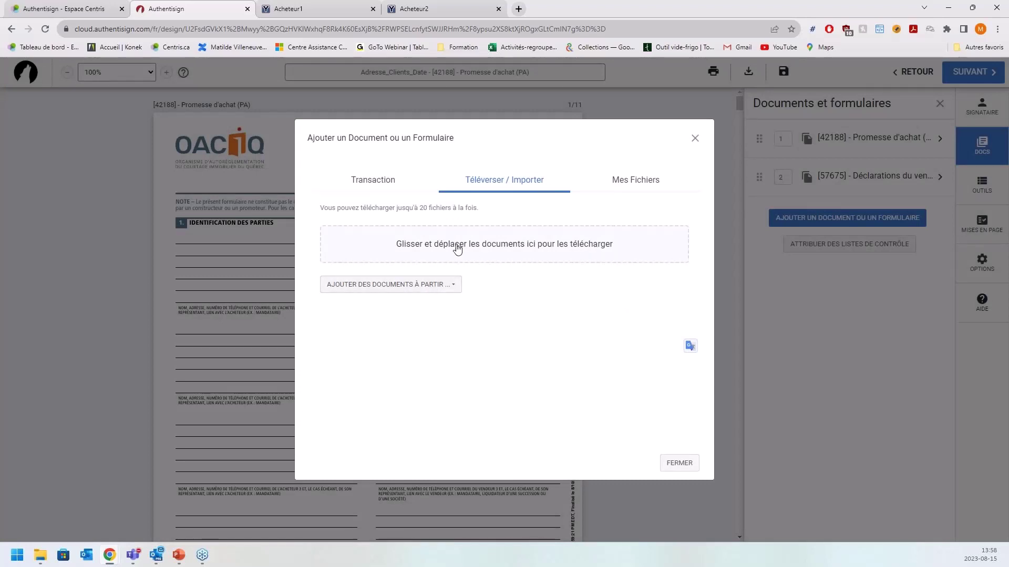
{"action": "left_click", "coordinate": [637, 184]}
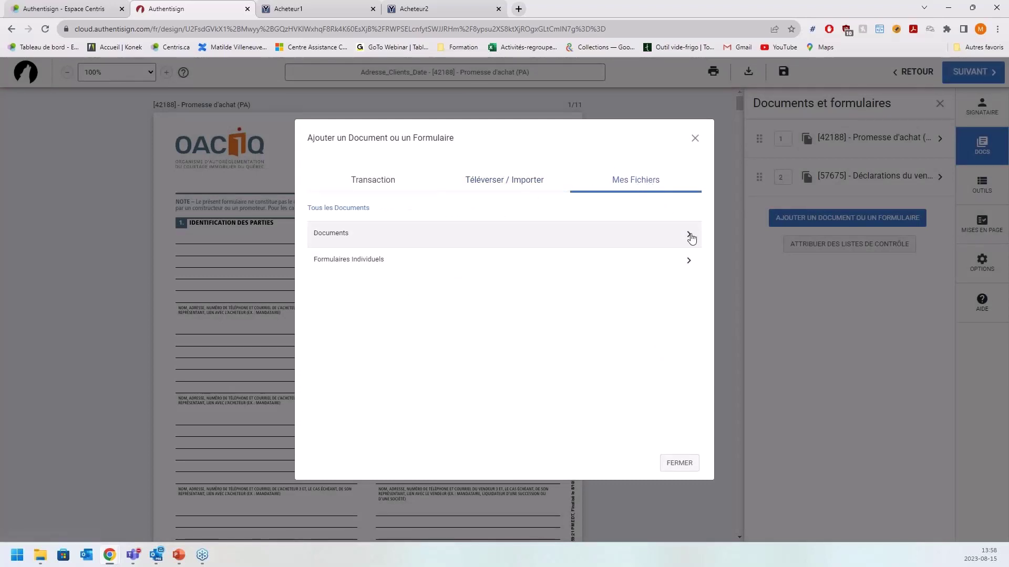
{"action": "left_click", "coordinate": [689, 236]}
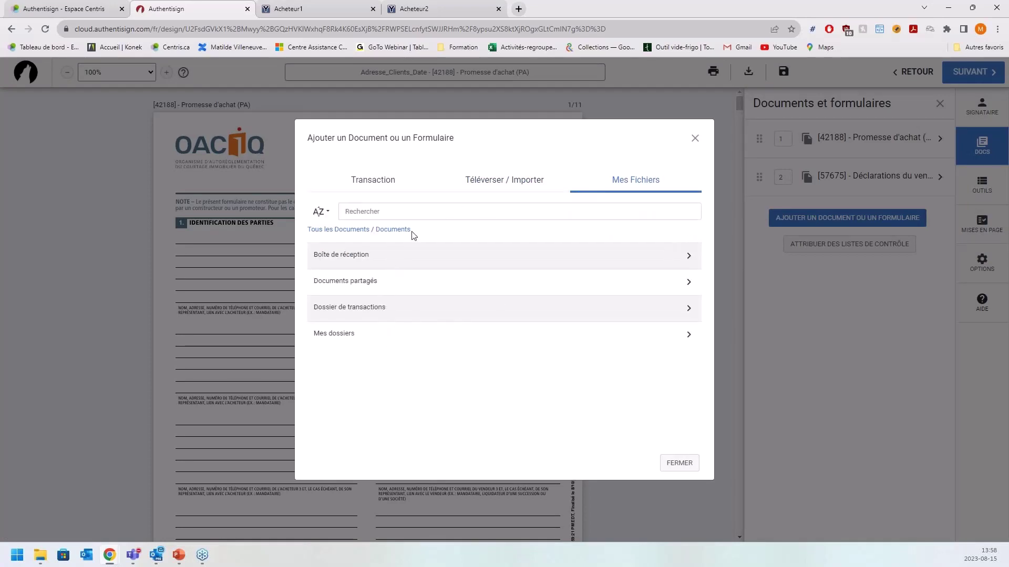
{"action": "left_click", "coordinate": [359, 231]}
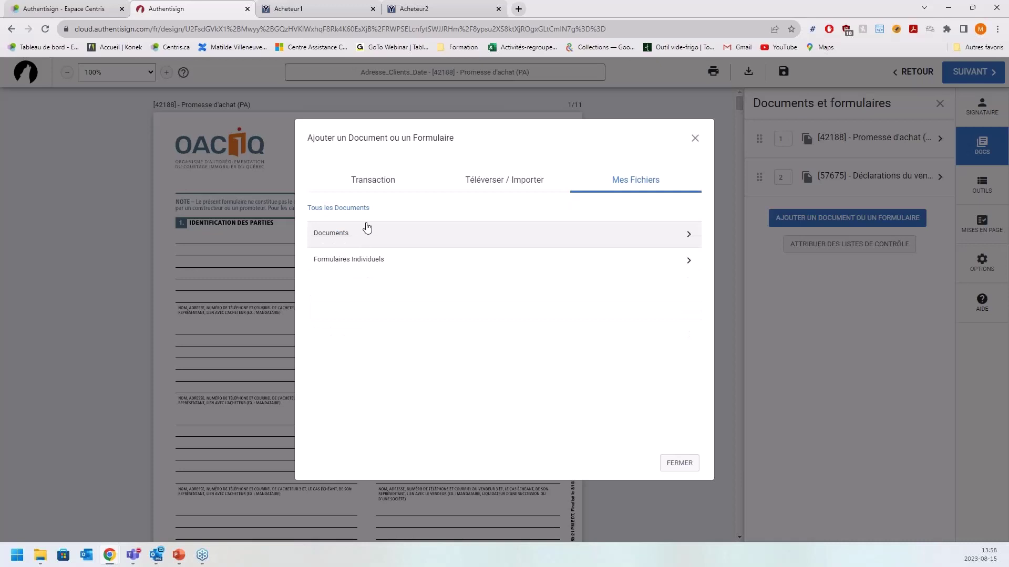
{"action": "left_click", "coordinate": [683, 464]}
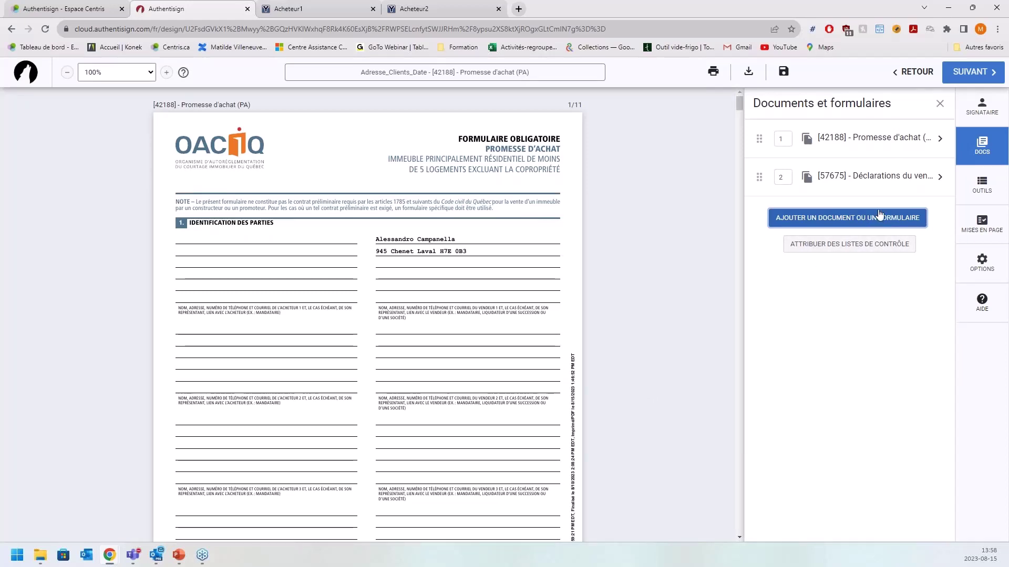
- Review the Promesse d'achat document name and page layout, leaving both unchanged
{"action": "left_click", "coordinate": [896, 153]}
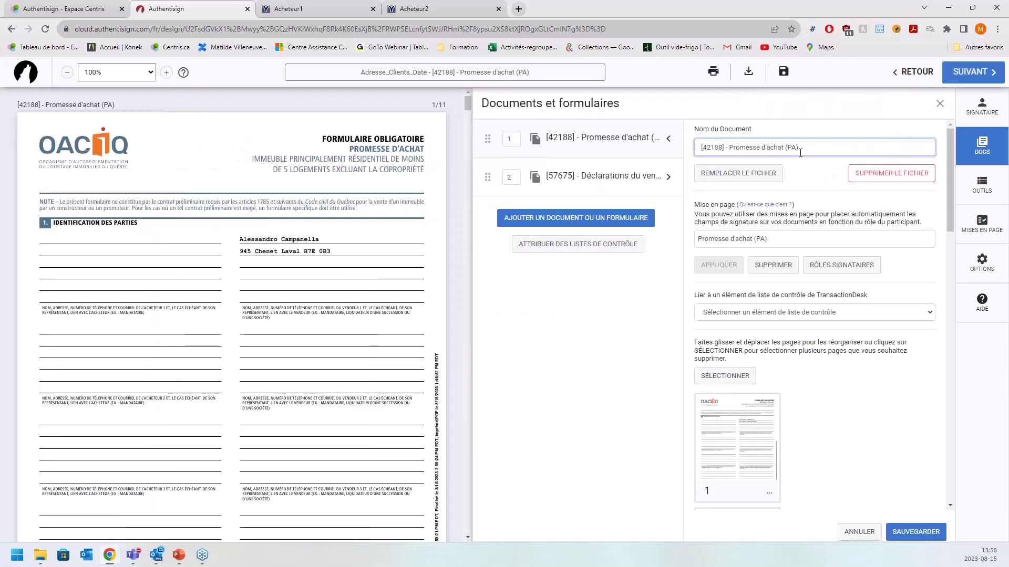
{"action": "left_click_drag", "start_coordinate": [813, 152], "coordinate": [685, 155]}
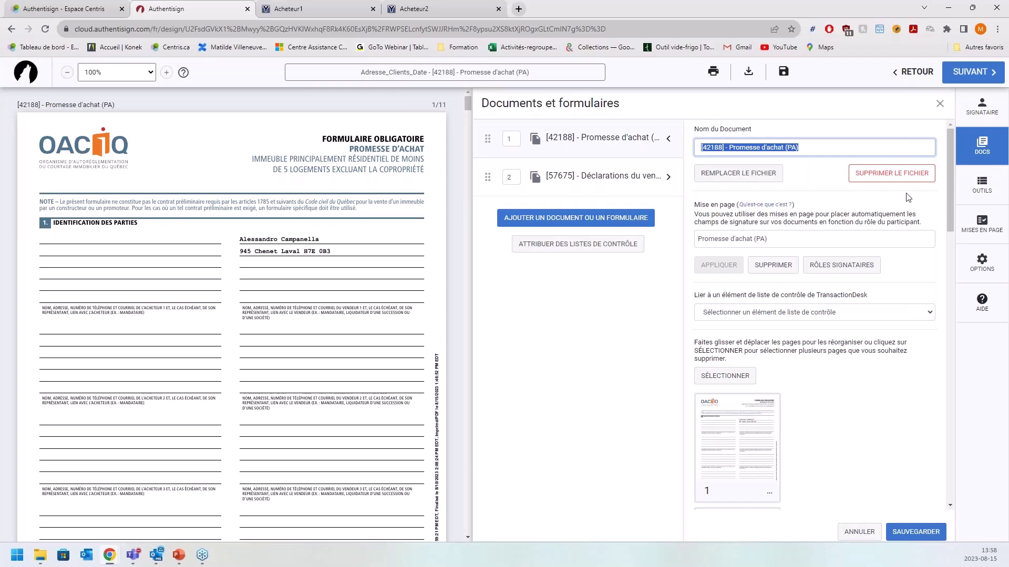
{"action": "left_click", "coordinate": [911, 205]}
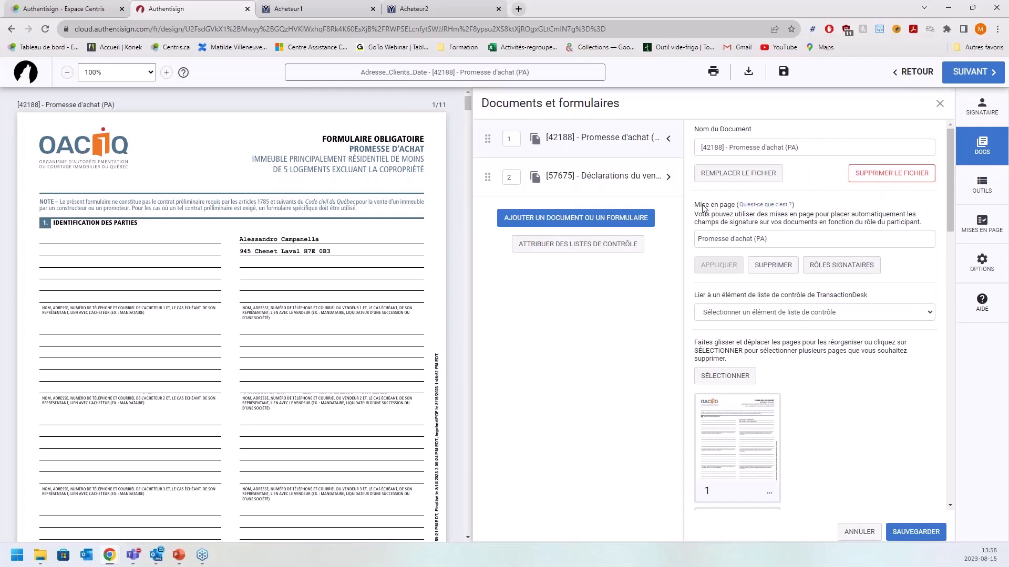
{"action": "left_click", "coordinate": [800, 245]}
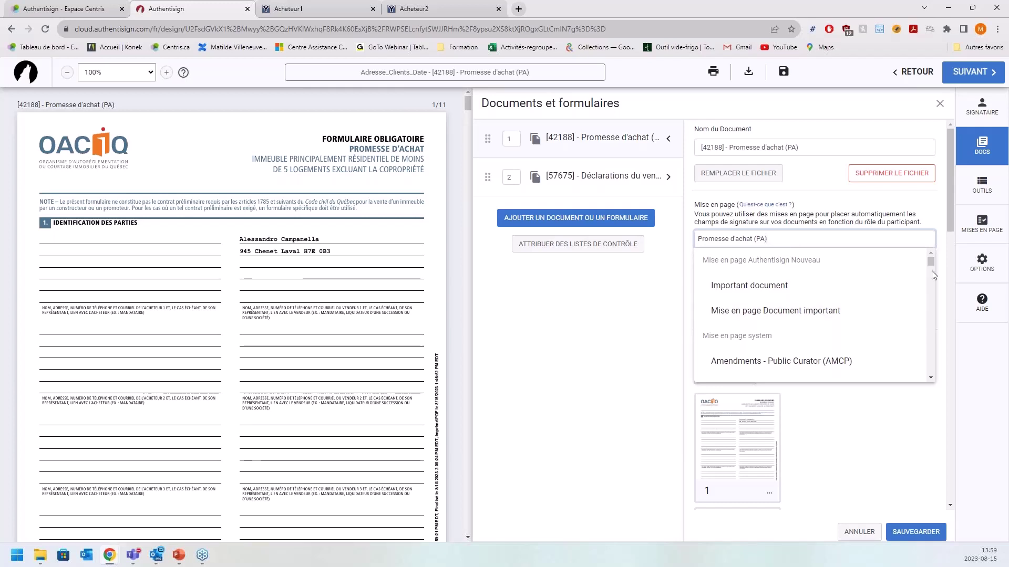
{"action": "scroll", "coordinate": [746, 331], "scroll_direction": "down", "scroll_amount": 2}
{"action": "scroll", "coordinate": [746, 331], "scroll_direction": "up", "scroll_amount": 1}
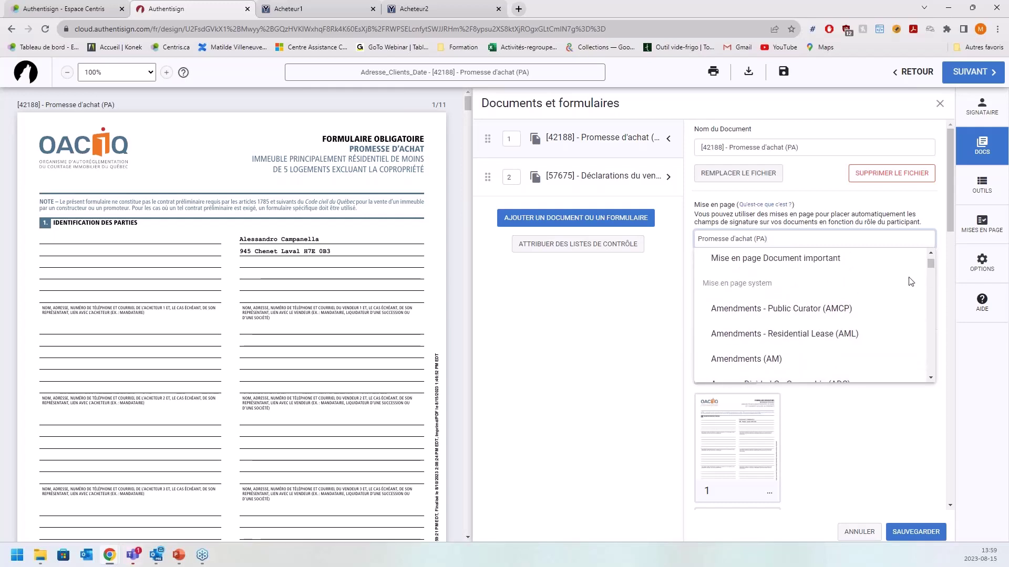
{"action": "left_click_drag", "start_coordinate": [930, 263], "coordinate": [927, 301]}
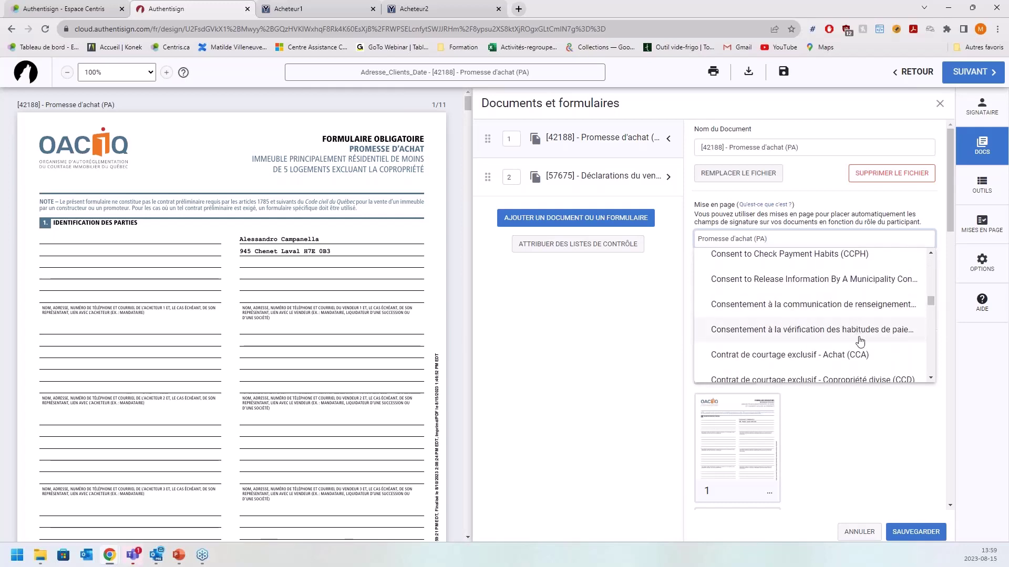
{"action": "left_click", "coordinate": [904, 429]}
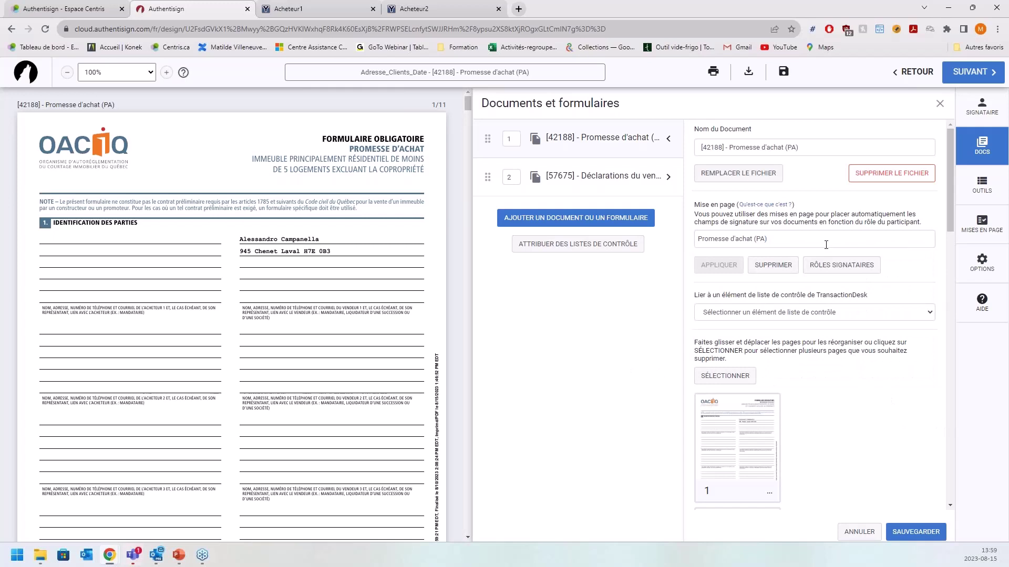
- Check the page order, save the document settings unchanged, and show the OUTILS signature tools
{"action": "scroll", "coordinate": [840, 257], "scroll_direction": "down", "scroll_amount": 5}
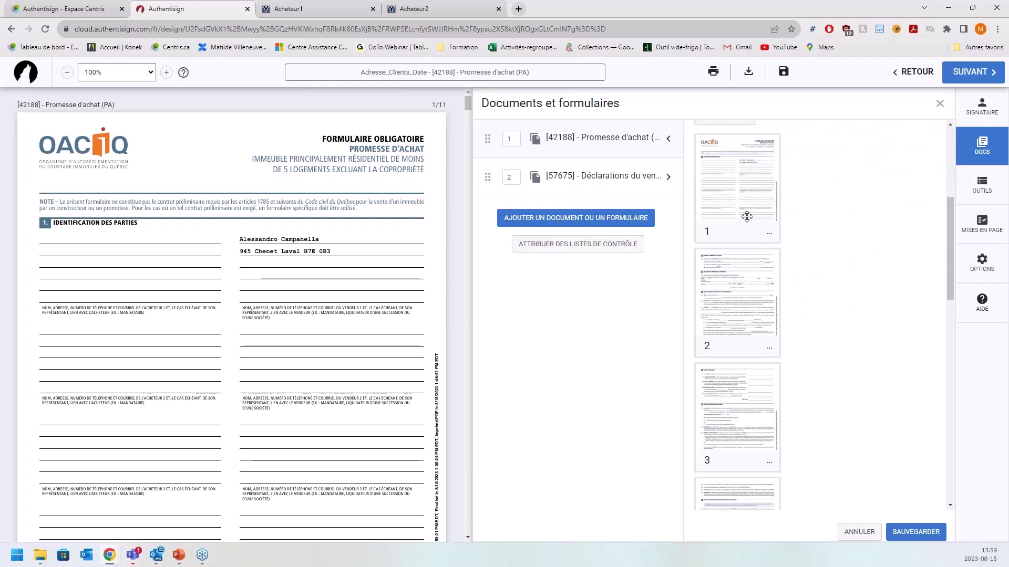
{"action": "scroll", "coordinate": [747, 217], "scroll_direction": "up", "scroll_amount": 1}
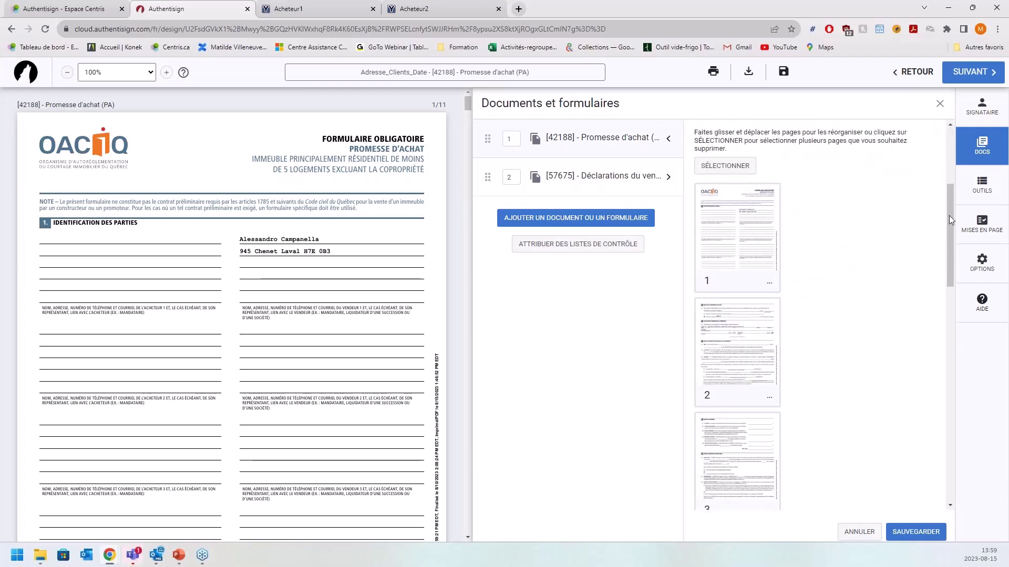
{"action": "left_click_drag", "start_coordinate": [744, 235], "coordinate": [751, 231]}
{"action": "left_click_drag", "start_coordinate": [950, 217], "coordinate": [943, 137]}
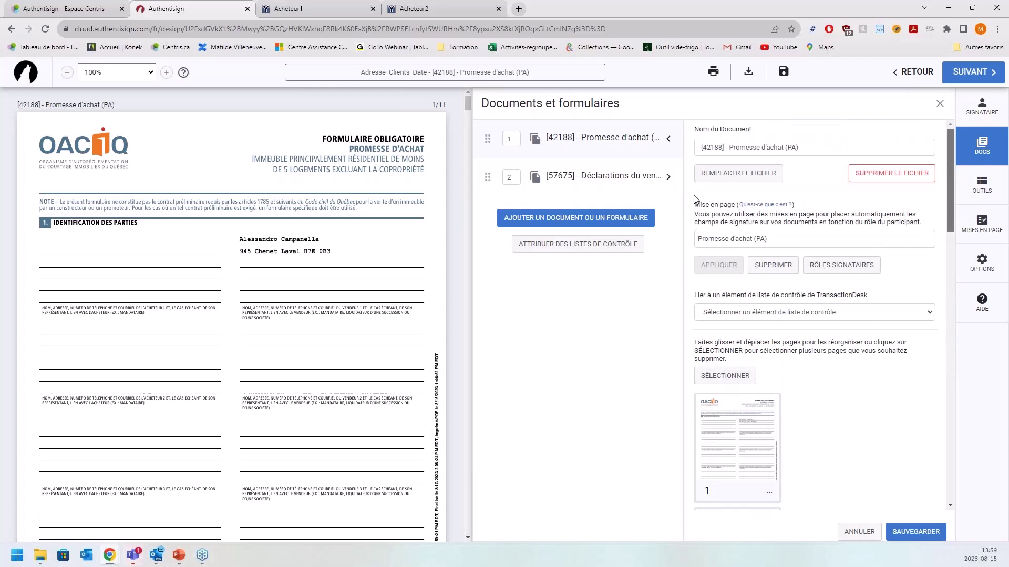
{"action": "left_click", "coordinate": [917, 533]}
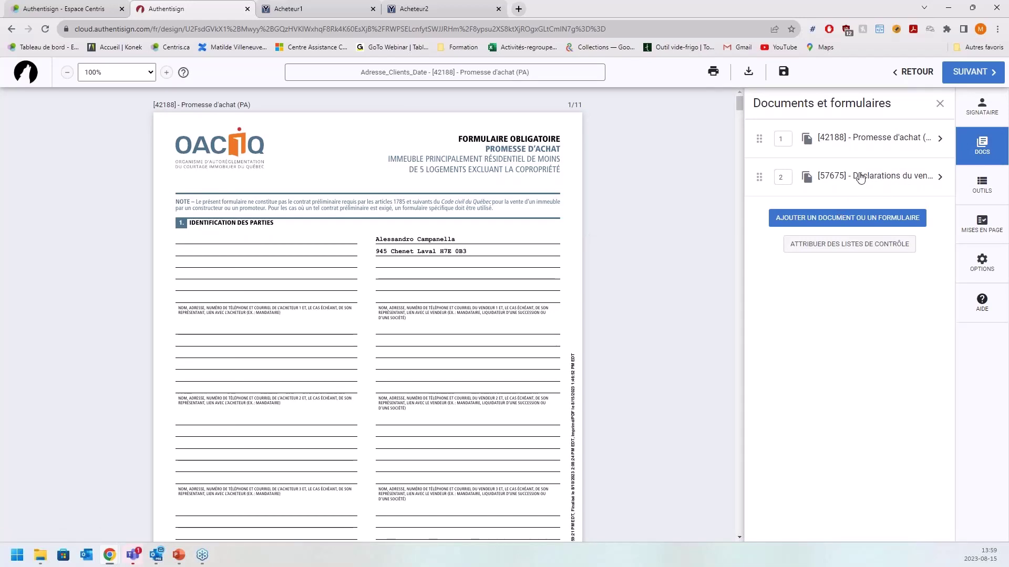
{"action": "left_click", "coordinate": [988, 185]}
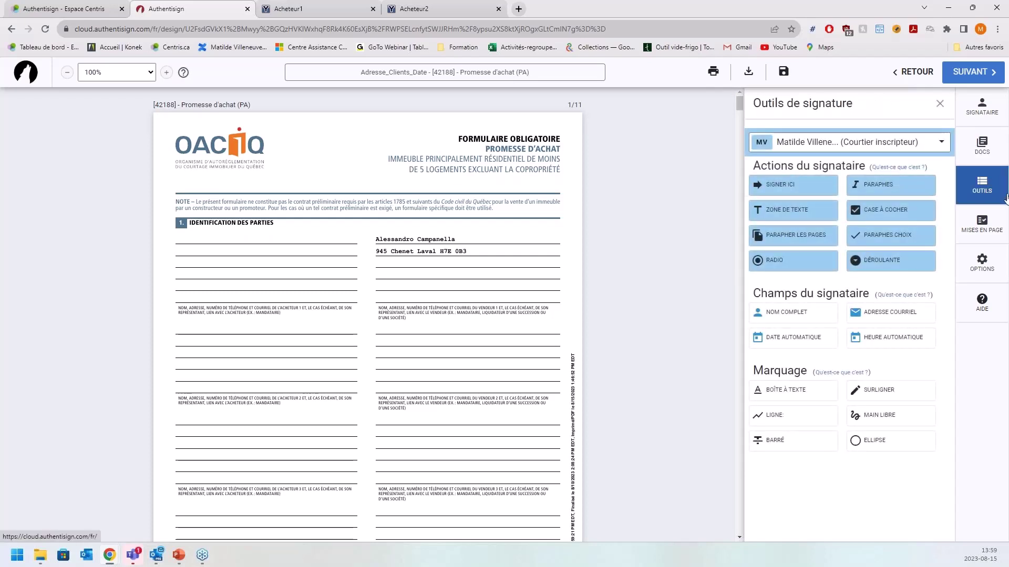
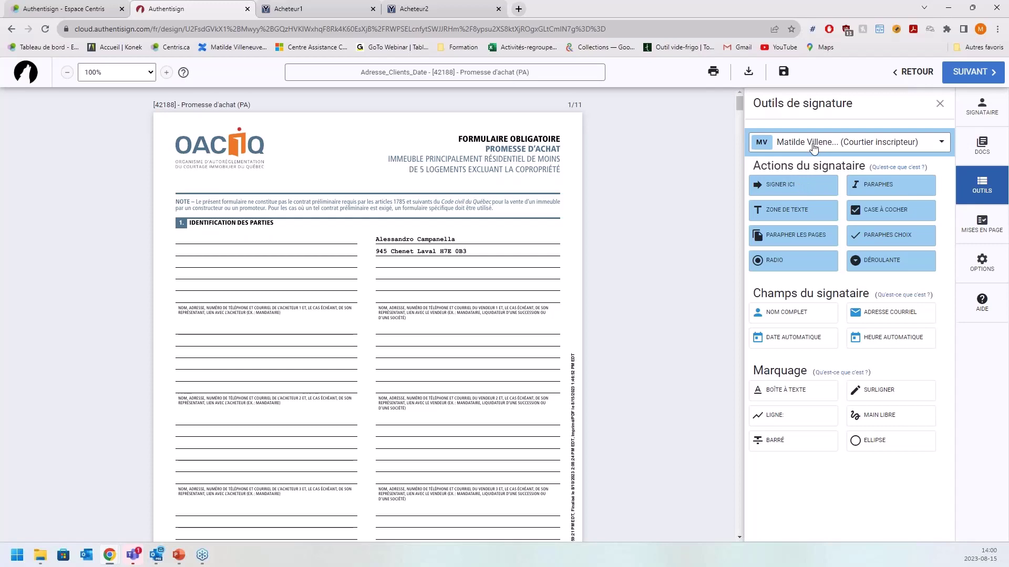
- Switch the active signer in Outils de signature from the broker to the seller (Vendeur)
{"action": "left_click", "coordinate": [943, 149]}
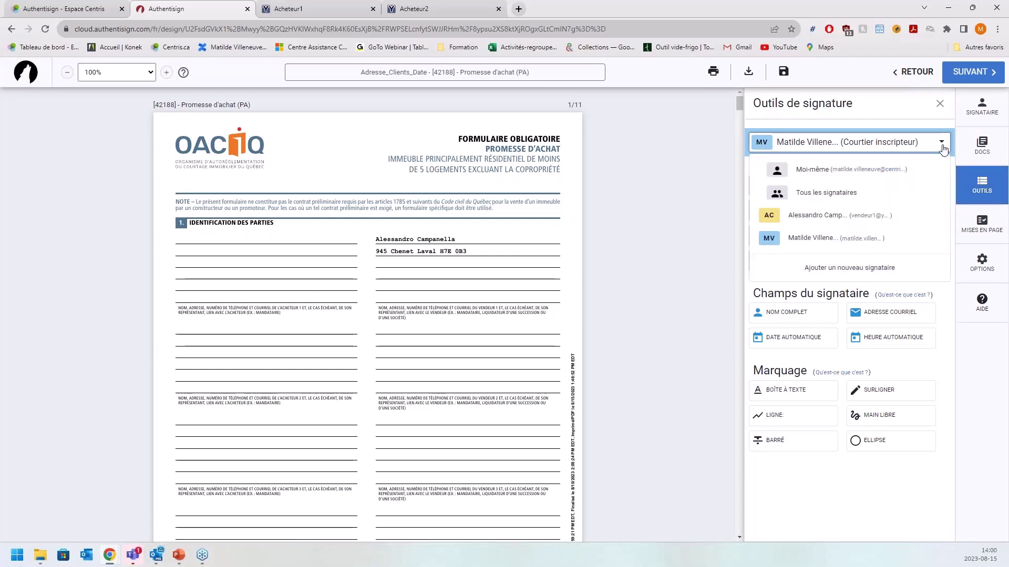
{"action": "left_click", "coordinate": [881, 150]}
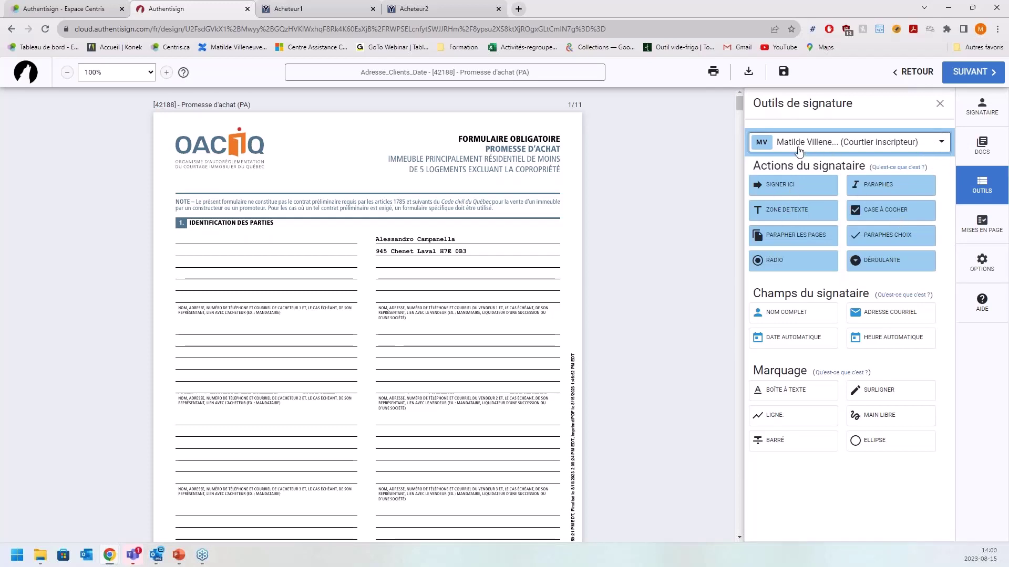
{"action": "left_click", "coordinate": [943, 144]}
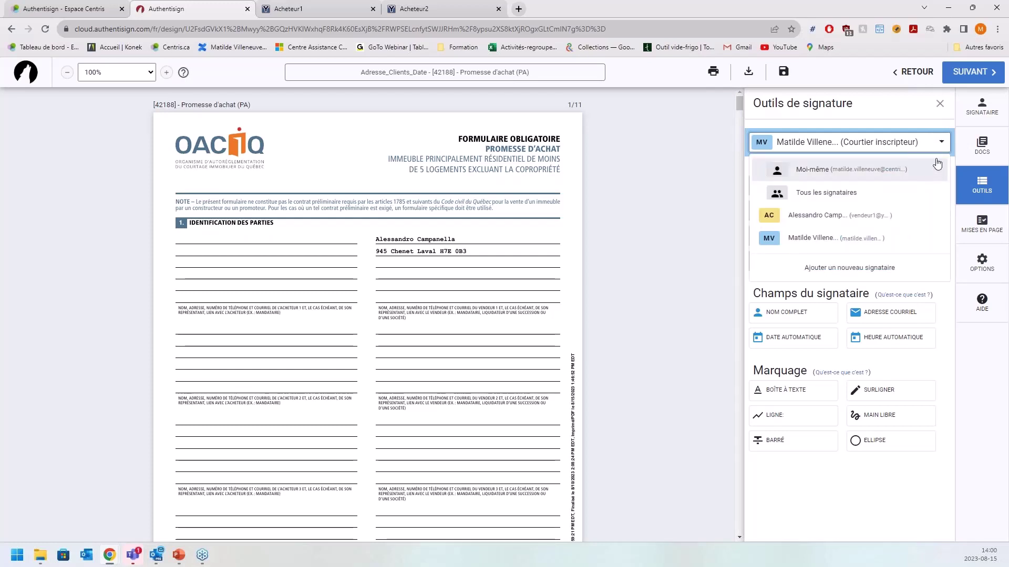
{"action": "left_click", "coordinate": [835, 221]}
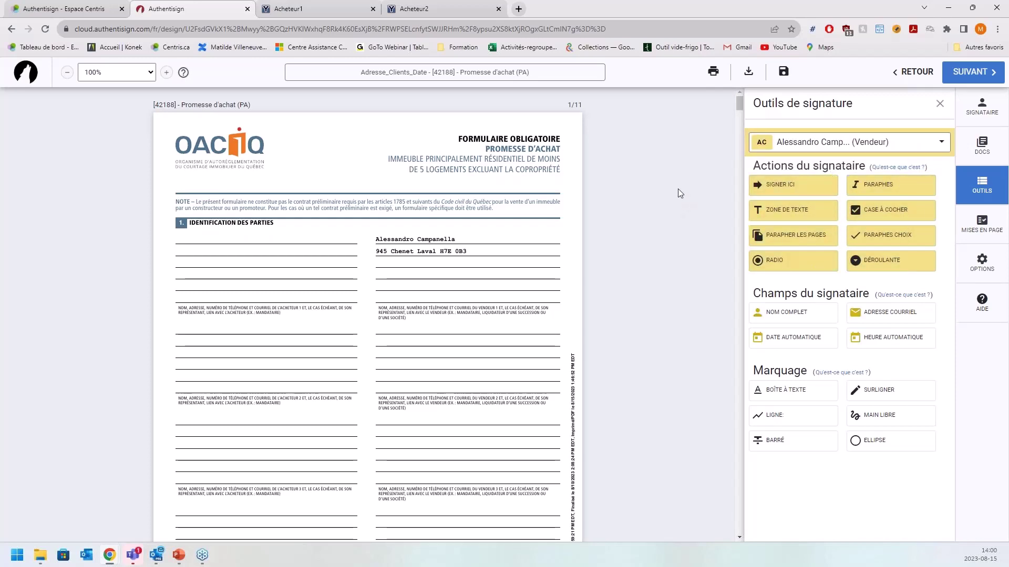
- Scroll down to the Réponse du vendeur signature blocks on pages 9 and 10
{"action": "scroll", "coordinate": [678, 188], "scroll_direction": "down", "scroll_amount": 15}
{"action": "scroll", "coordinate": [678, 189], "scroll_direction": "down", "scroll_amount": 15}
{"action": "scroll", "coordinate": [678, 188], "scroll_direction": "down", "scroll_amount": 15}
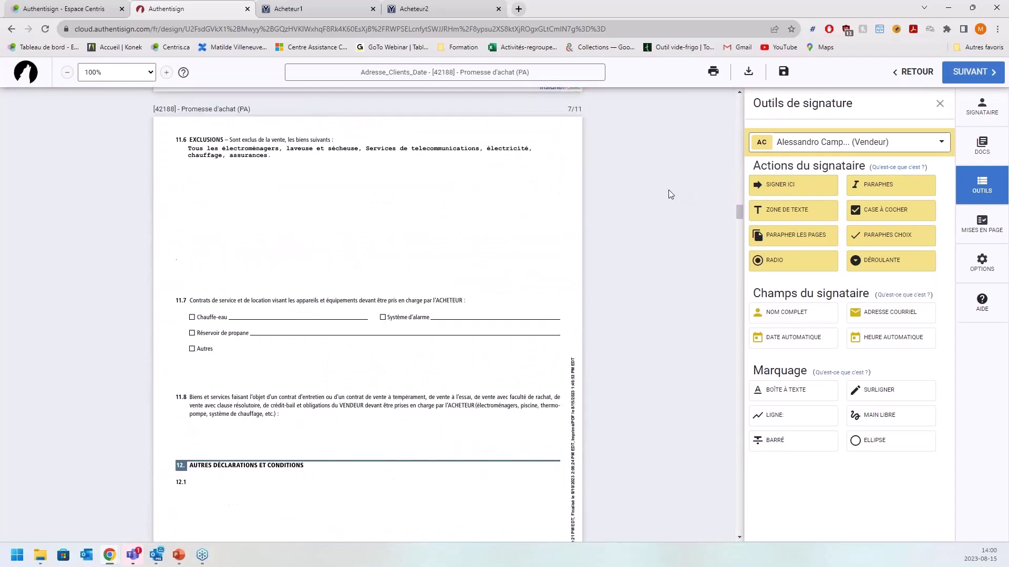
{"action": "scroll", "coordinate": [668, 195], "scroll_direction": "down", "scroll_amount": 15}
{"action": "scroll", "coordinate": [668, 190], "scroll_direction": "down", "scroll_amount": 1}
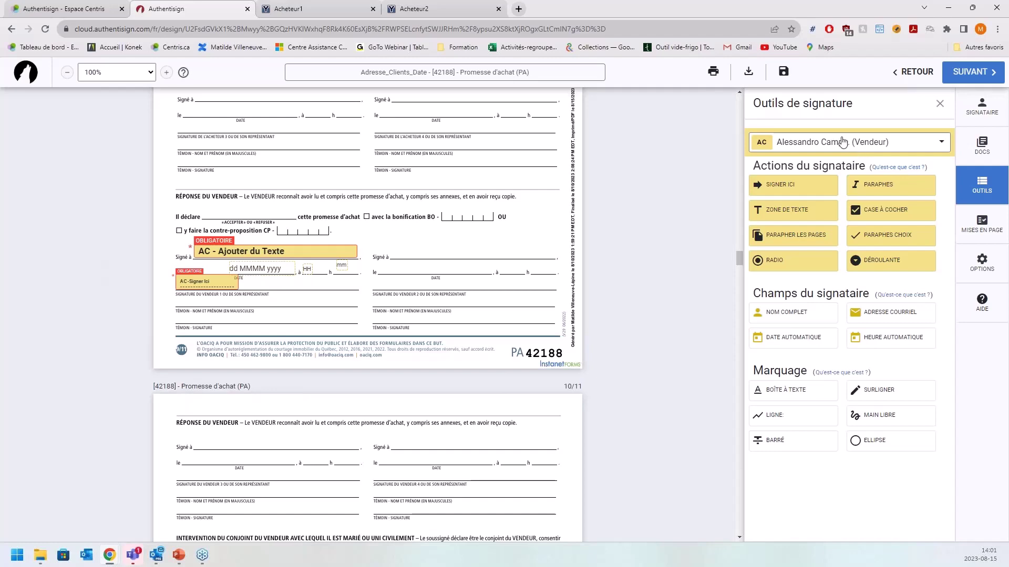
{"action": "scroll", "coordinate": [318, 282], "scroll_direction": "down", "scroll_amount": 1}
{"action": "scroll", "coordinate": [318, 282], "scroll_direction": "down", "scroll_amount": 4}
{"action": "scroll", "coordinate": [316, 282], "scroll_direction": "up", "scroll_amount": 3}
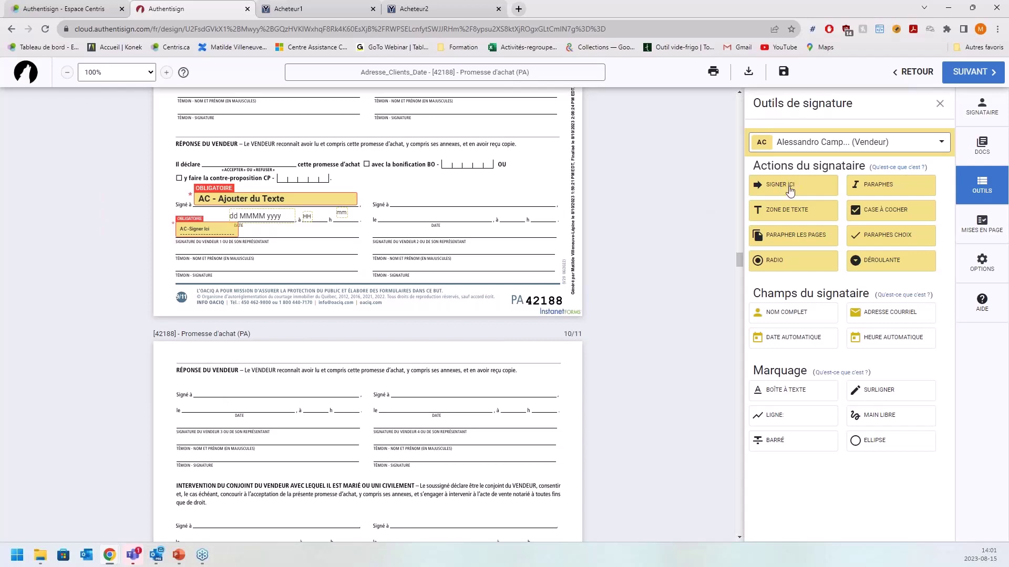
- Place the seller's signature and automatic time fields on page 10's first seller line, plus initials in page 9's footer
{"action": "left_click_drag", "start_coordinate": [765, 195], "coordinate": [175, 411]}
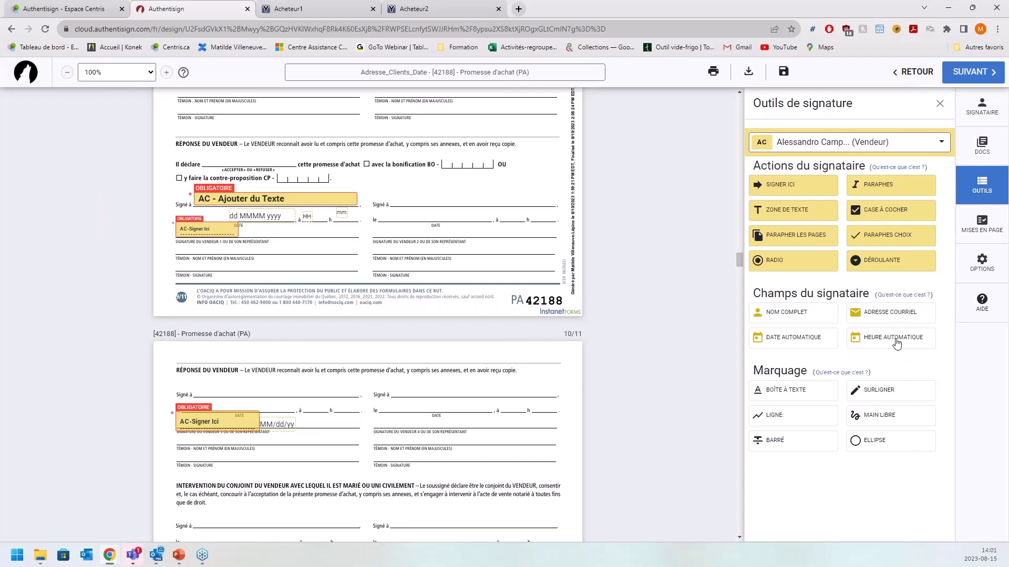
{"action": "left_click_drag", "start_coordinate": [896, 344], "coordinate": [304, 403]}
{"action": "left_click_drag", "start_coordinate": [869, 188], "coordinate": [488, 295]}
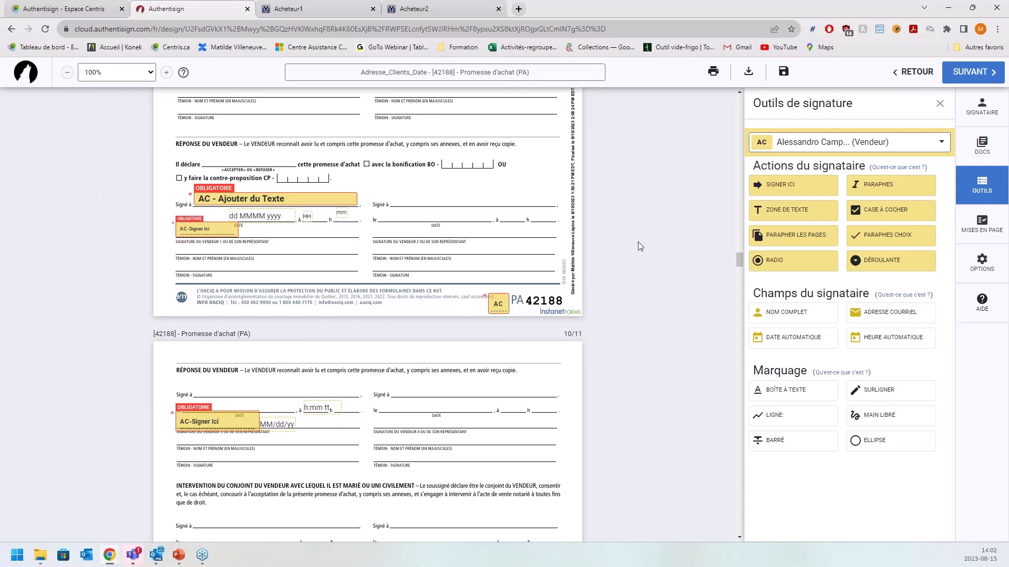
- Make the broker (Courtier inscripteur) the active signer and scroll to page 10
{"action": "left_click", "coordinate": [802, 147]}
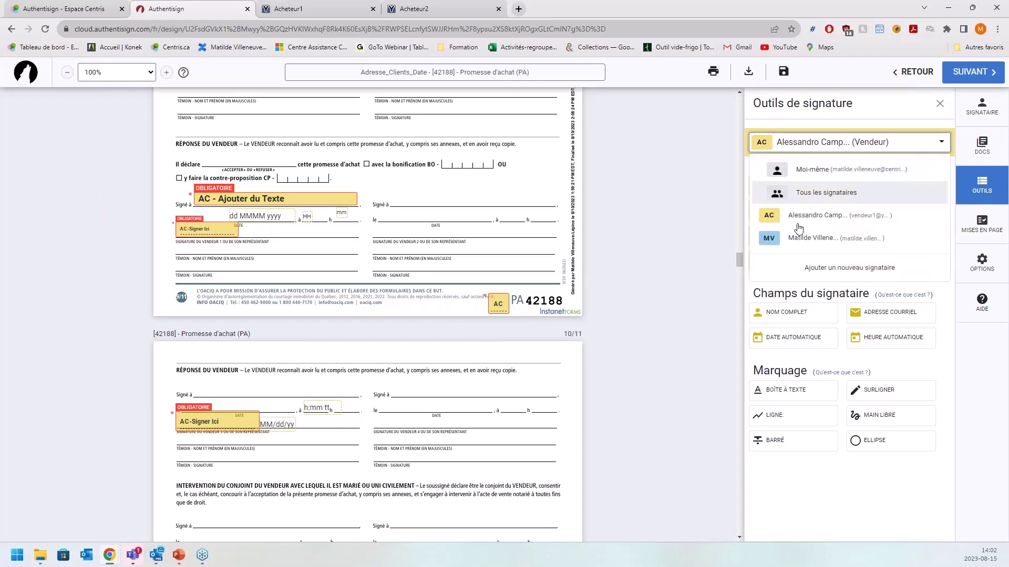
{"action": "left_click", "coordinate": [796, 244]}
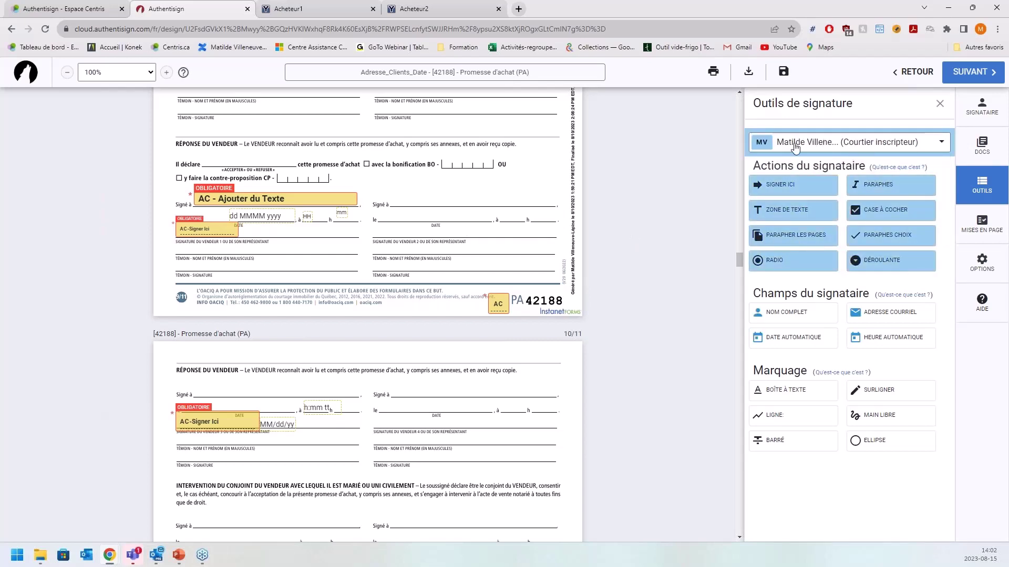
{"action": "scroll", "coordinate": [459, 258], "scroll_direction": "down", "scroll_amount": 2}
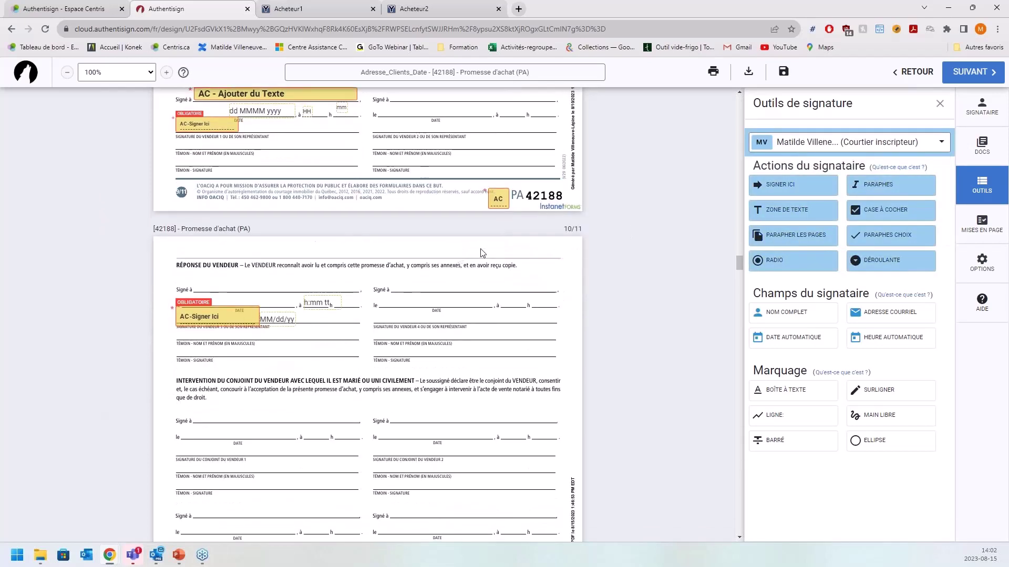
{"action": "scroll", "coordinate": [482, 253], "scroll_direction": "down", "scroll_amount": 10}
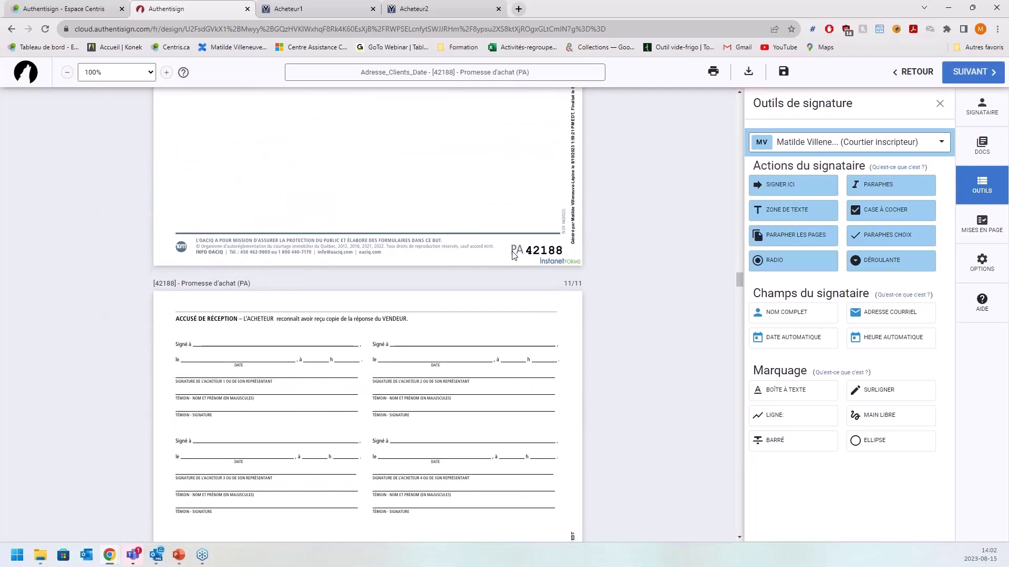
{"action": "scroll", "coordinate": [514, 256], "scroll_direction": "down", "scroll_amount": 2}
{"action": "scroll", "coordinate": [514, 256], "scroll_direction": "down", "scroll_amount": 10}
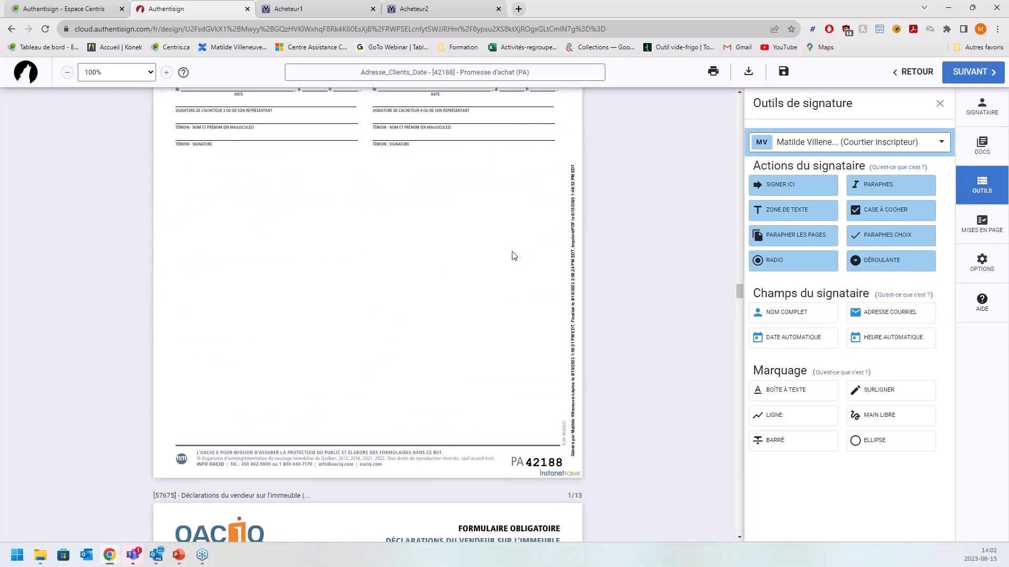
{"action": "scroll", "coordinate": [514, 255], "scroll_direction": "down", "scroll_amount": 3}
{"action": "scroll", "coordinate": [514, 255], "scroll_direction": "up", "scroll_amount": 12}
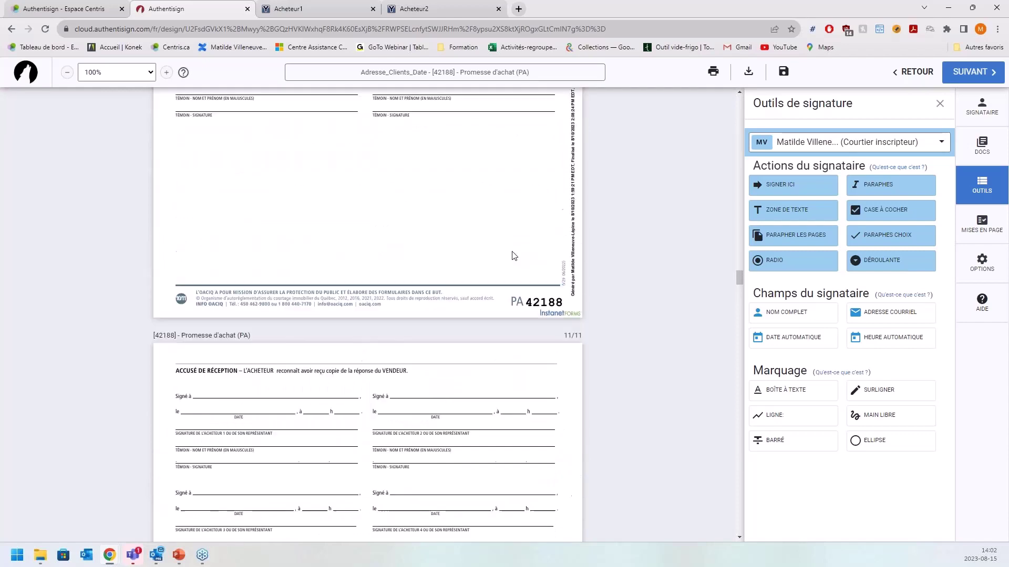
{"action": "scroll", "coordinate": [515, 255], "scroll_direction": "up", "scroll_amount": 5}
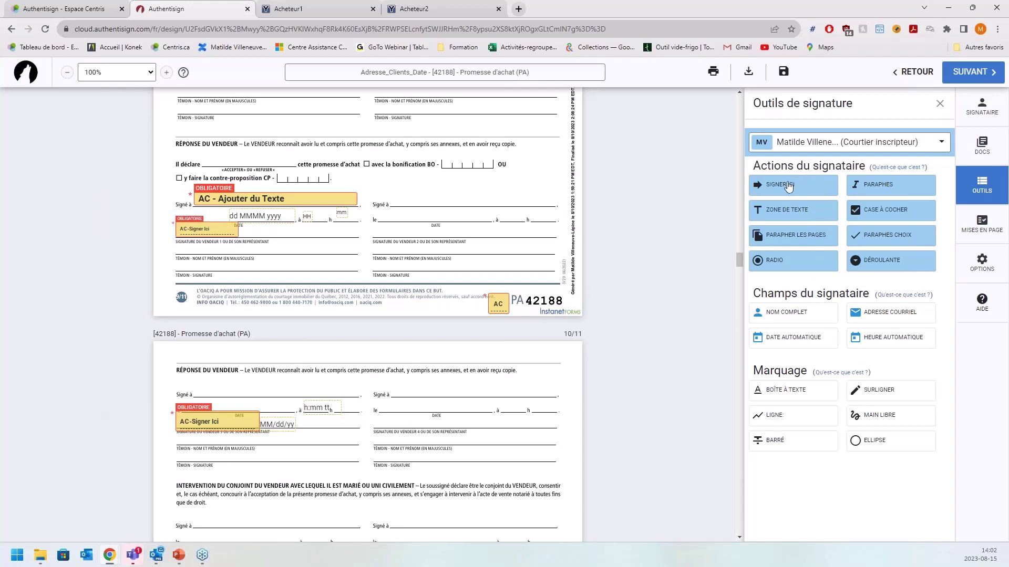
- Add the broker's signature, automatic time and text fields on page 10's second seller line, opening the text field's settings
{"action": "mouse_move", "coordinate": [787, 185]}
{"action": "left_mouse_down"}
{"action": "mouse_move", "coordinate": [737, 194]}
{"action": "mouse_move", "coordinate": [638, 314]}
{"action": "mouse_move", "coordinate": [499, 402]}
{"action": "mouse_move", "coordinate": [416, 431]}
{"action": "mouse_move", "coordinate": [362, 415]}
{"action": "left_mouse_up"}
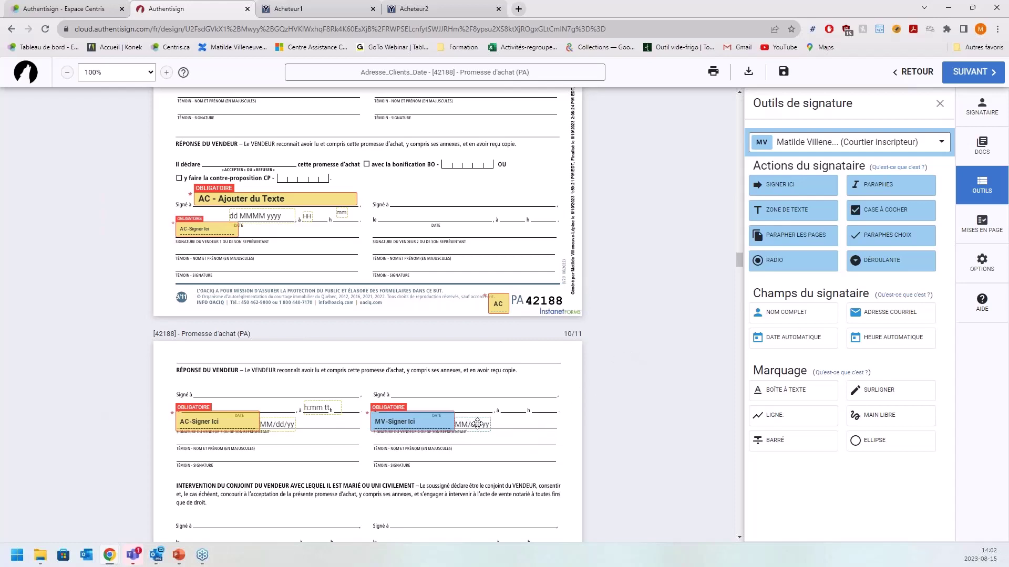
{"action": "left_click_drag", "start_coordinate": [892, 342], "coordinate": [502, 403]}
{"action": "left_click_drag", "start_coordinate": [796, 212], "coordinate": [401, 391]}
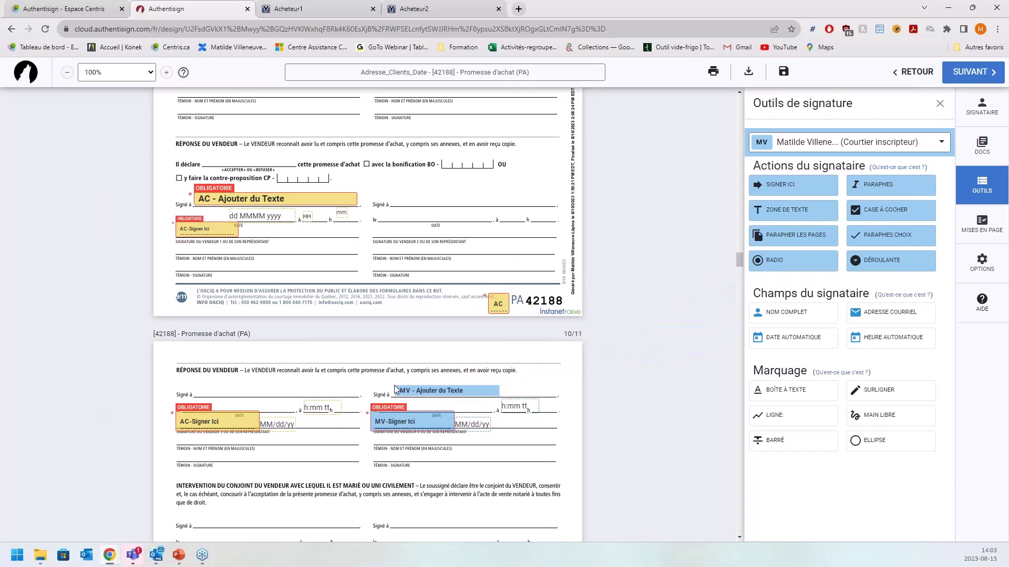
{"action": "left_click", "coordinate": [466, 391]}
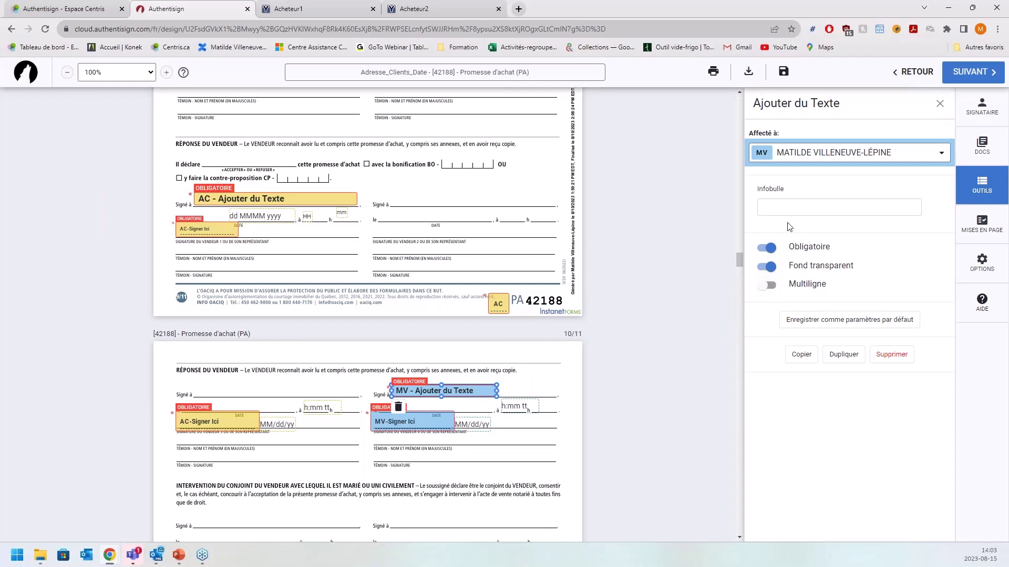
- Set the text field's tooltip to 'Ville où a été signé le document' and deselect the field
{"action": "left_click", "coordinate": [785, 209]}
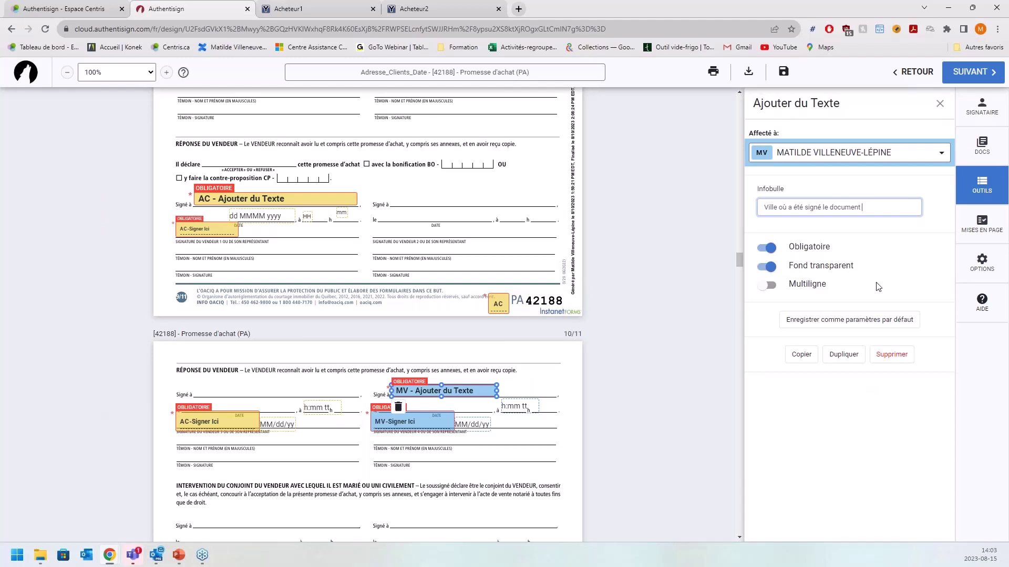
{"action": "left_click", "coordinate": [598, 417]}
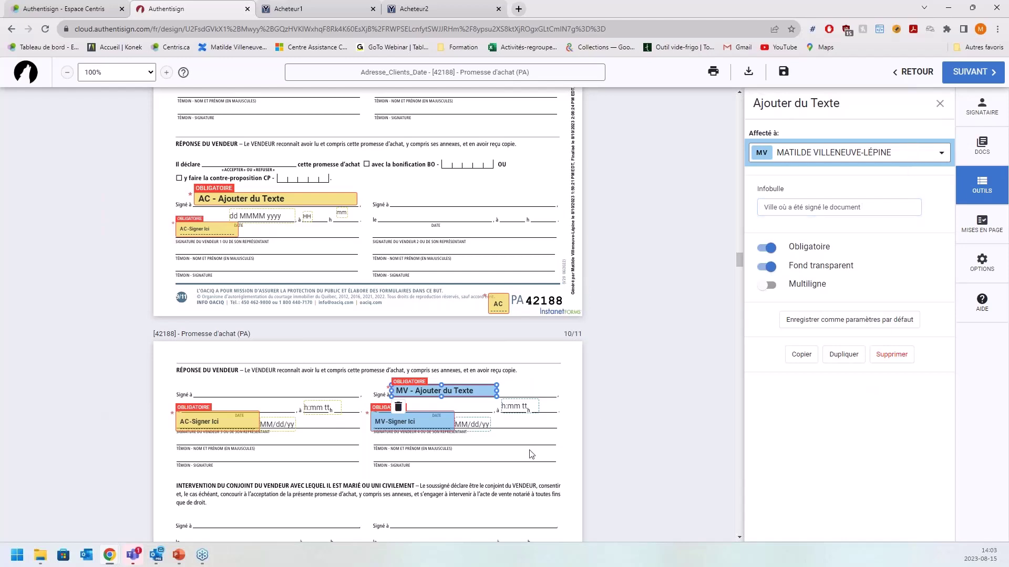
{"action": "left_click", "coordinate": [597, 415]}
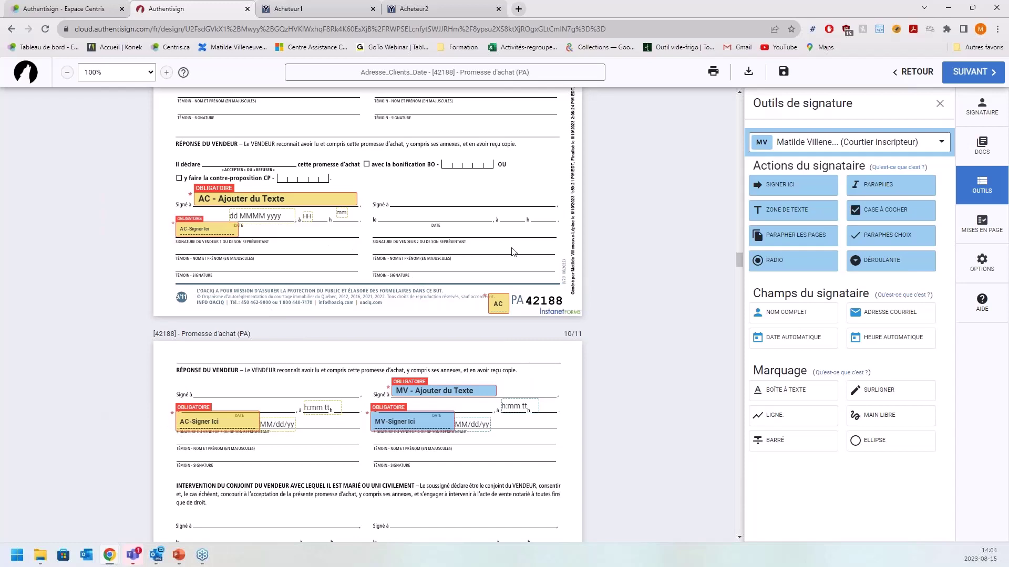
- Switch back to the seller and add a text field beside Signé à on page 10's first line
{"action": "left_click", "coordinate": [890, 143]}
{"action": "left_click", "coordinate": [834, 219]}
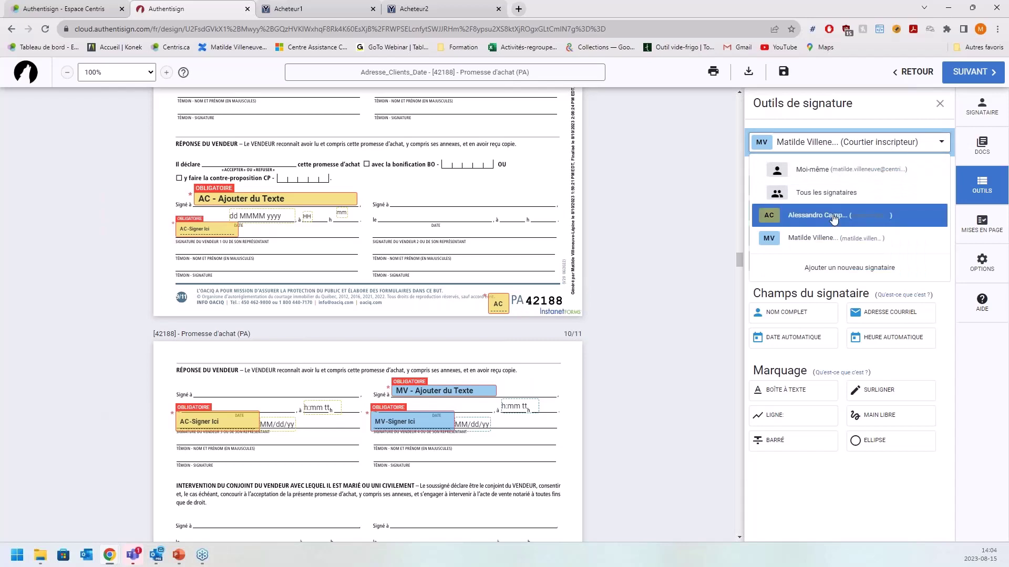
{"action": "left_click_drag", "start_coordinate": [791, 210], "coordinate": [247, 392]}
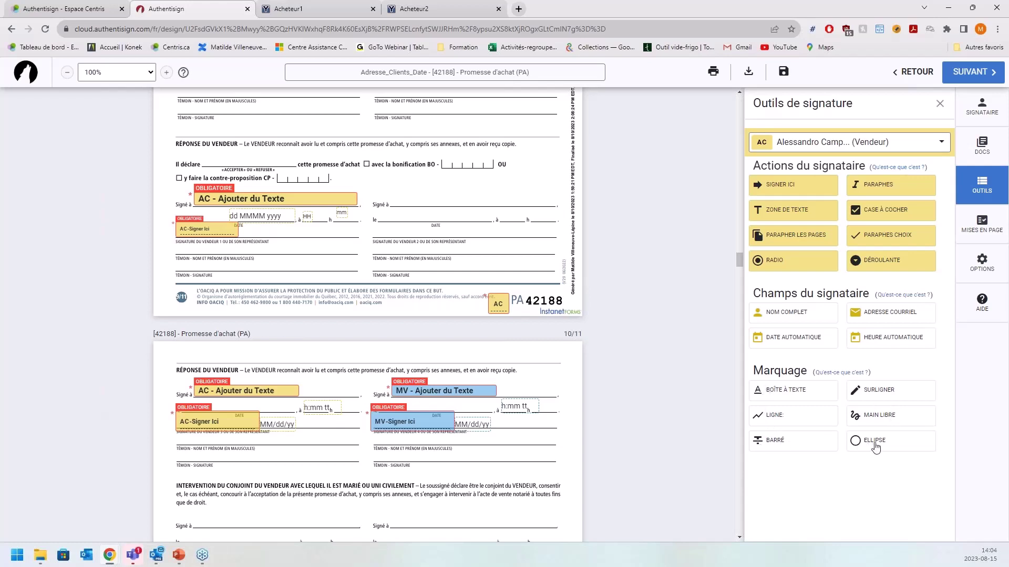
- Highlight the Intervention du conjoint du vendeur paragraph in yellow, then show the Signataire panel
{"action": "left_click", "coordinate": [855, 393]}
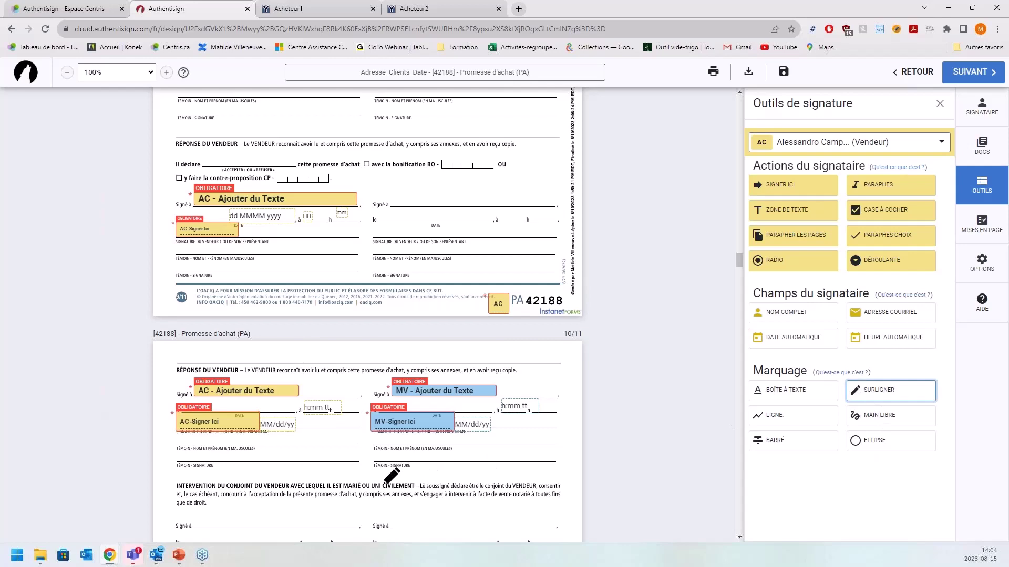
{"action": "mouse_move", "coordinate": [171, 479]}
{"action": "left_mouse_down"}
{"action": "mouse_move", "coordinate": [182, 498]}
{"action": "mouse_move", "coordinate": [348, 513]}
{"action": "mouse_move", "coordinate": [575, 507]}
{"action": "left_mouse_up"}
{"action": "scroll", "coordinate": [575, 478], "scroll_direction": "down", "scroll_amount": 5}
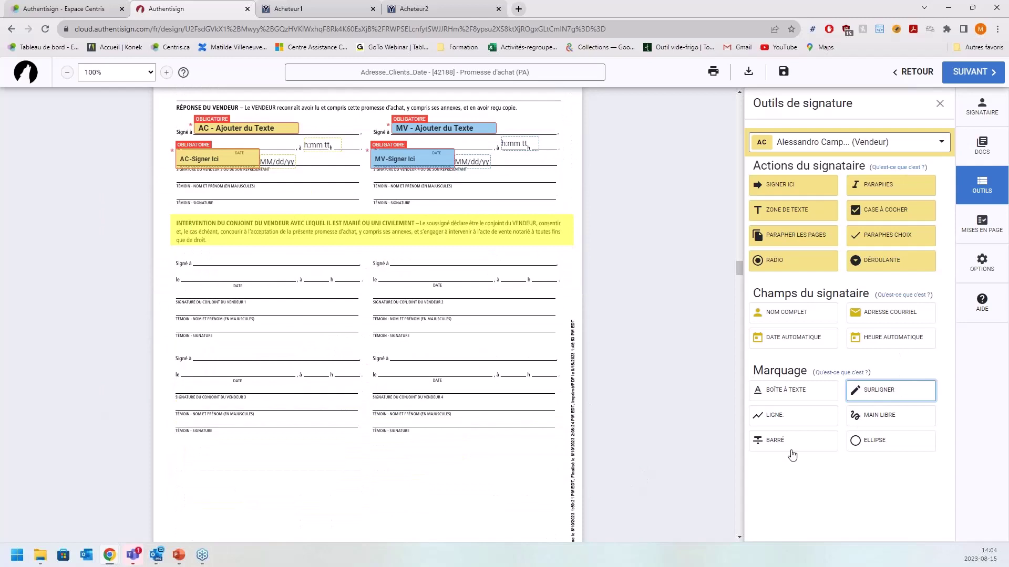
{"action": "scroll", "coordinate": [375, 284], "scroll_direction": "up", "scroll_amount": 2}
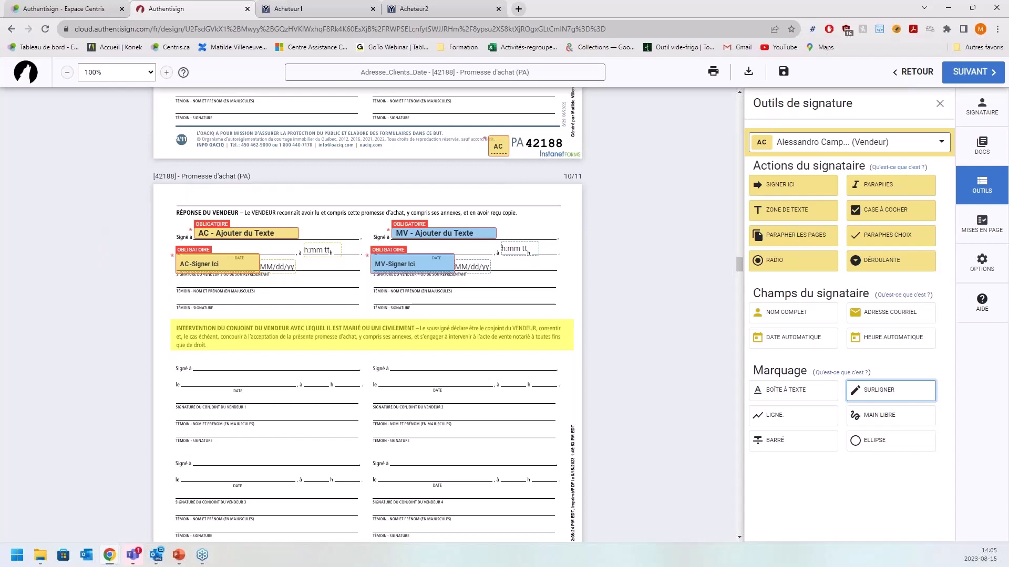
{"action": "left_click", "coordinate": [983, 118]}
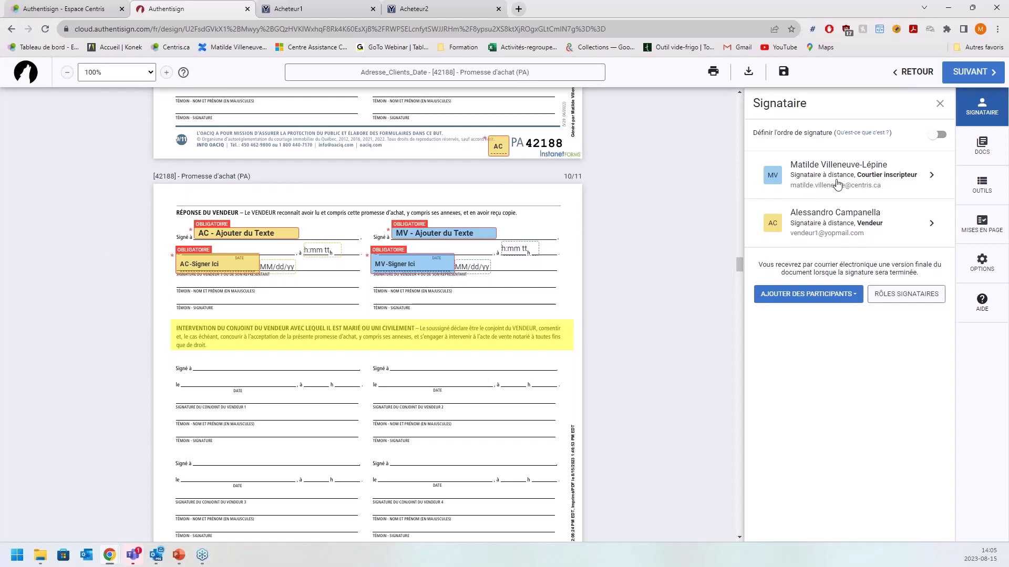
- Leave the Définir l'ordre de signature toggle off so signers can sign in any order, then open Mises en page
{"action": "left_click", "coordinate": [937, 135]}
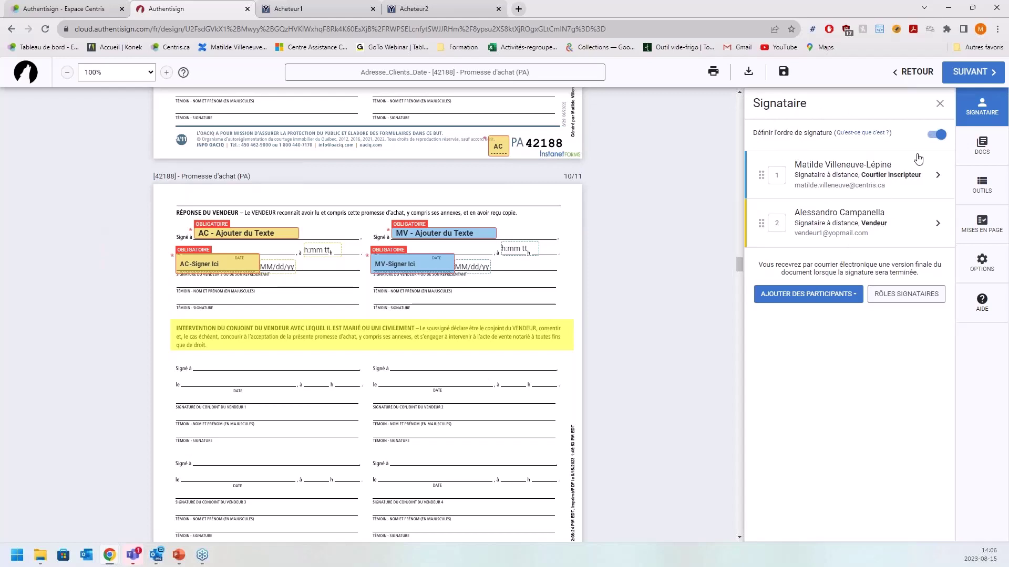
{"action": "left_click", "coordinate": [938, 141]}
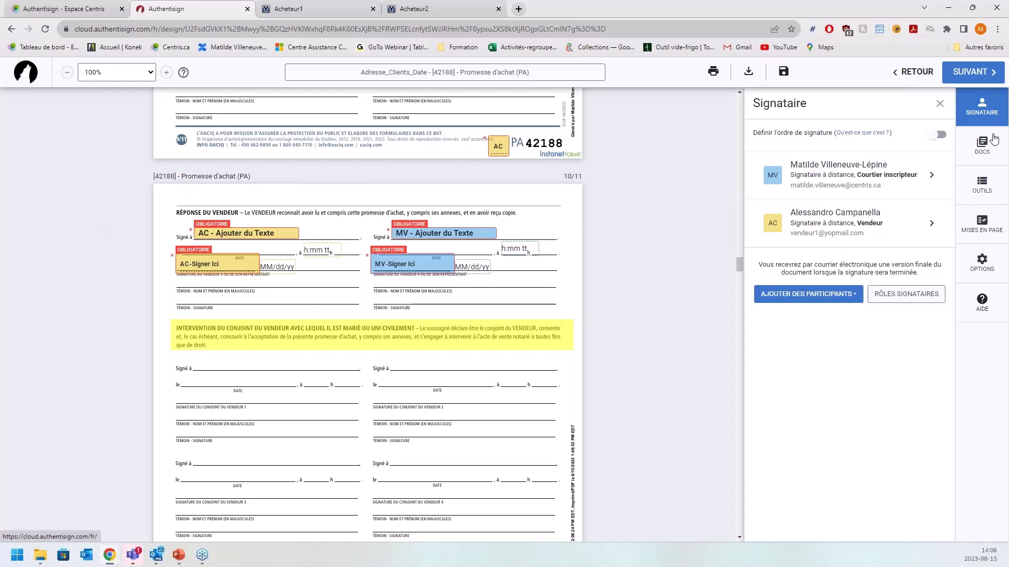
{"action": "left_click", "coordinate": [989, 225]}
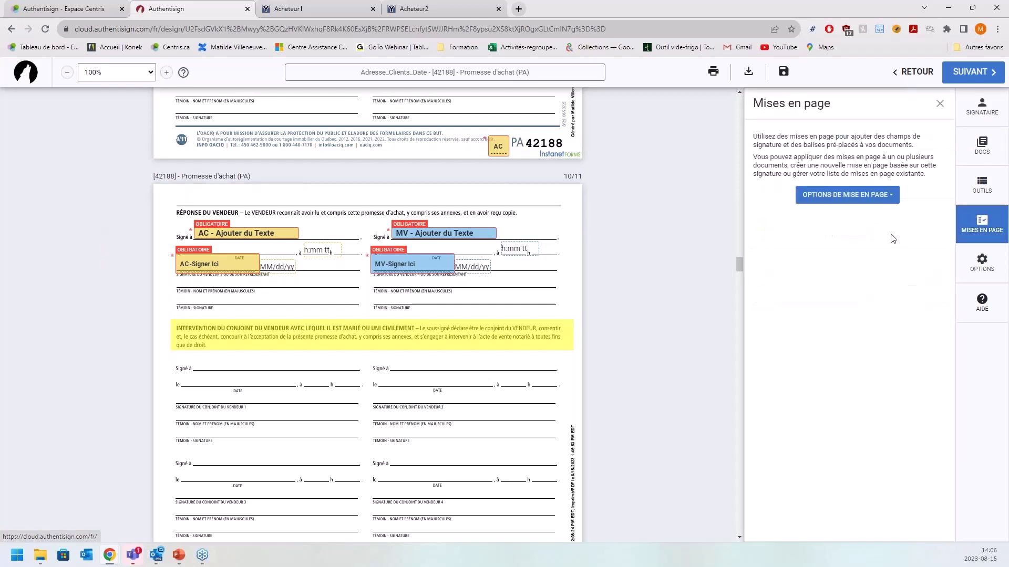
- Open the Options de mise en page dropdown showing Appliquer, Créer and Gérer des mises en page
{"action": "left_click", "coordinate": [867, 198]}
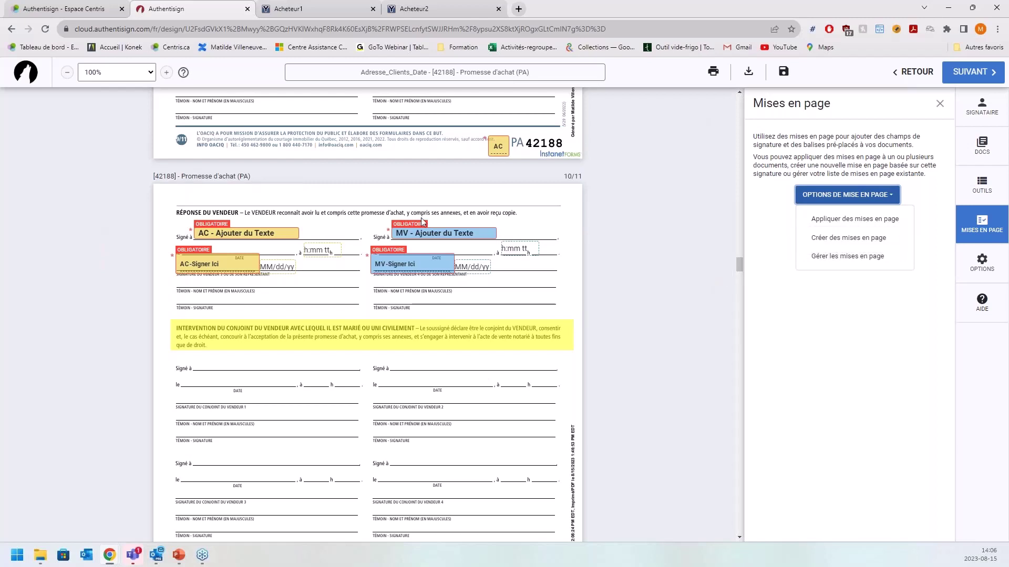
{"action": "scroll", "coordinate": [476, 190], "scroll_direction": "up", "scroll_amount": 3}
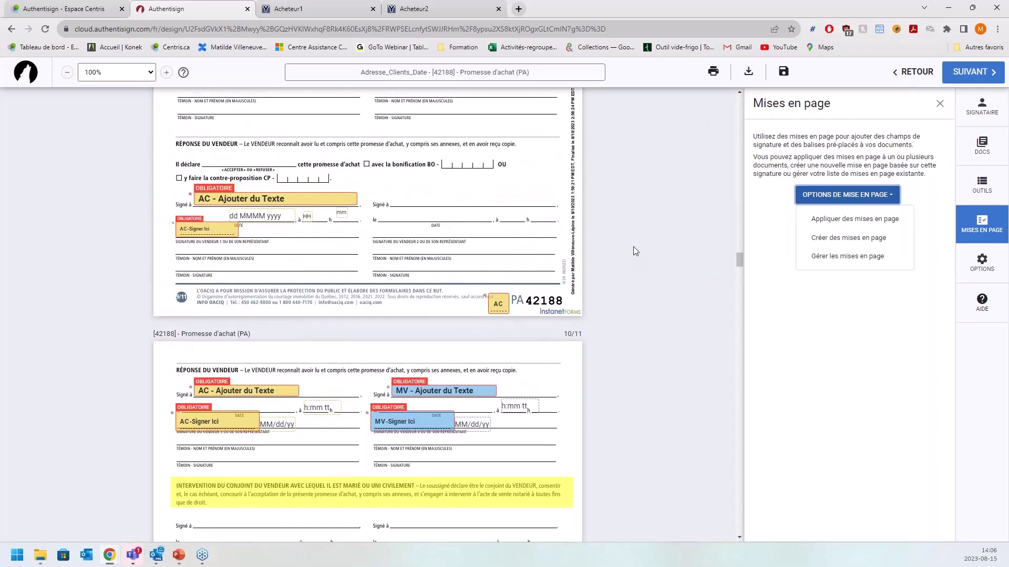
{"action": "scroll", "coordinate": [545, 226], "scroll_direction": "up", "scroll_amount": 1}
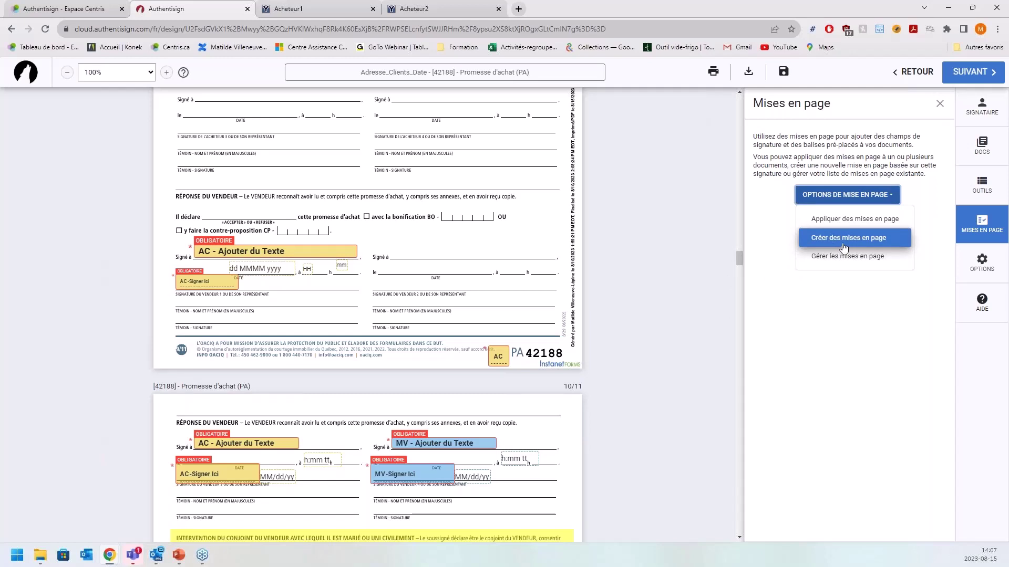
- Close the layout options dropdown without choosing one, then open the documents and forms list
{"action": "left_click", "coordinate": [835, 239]}
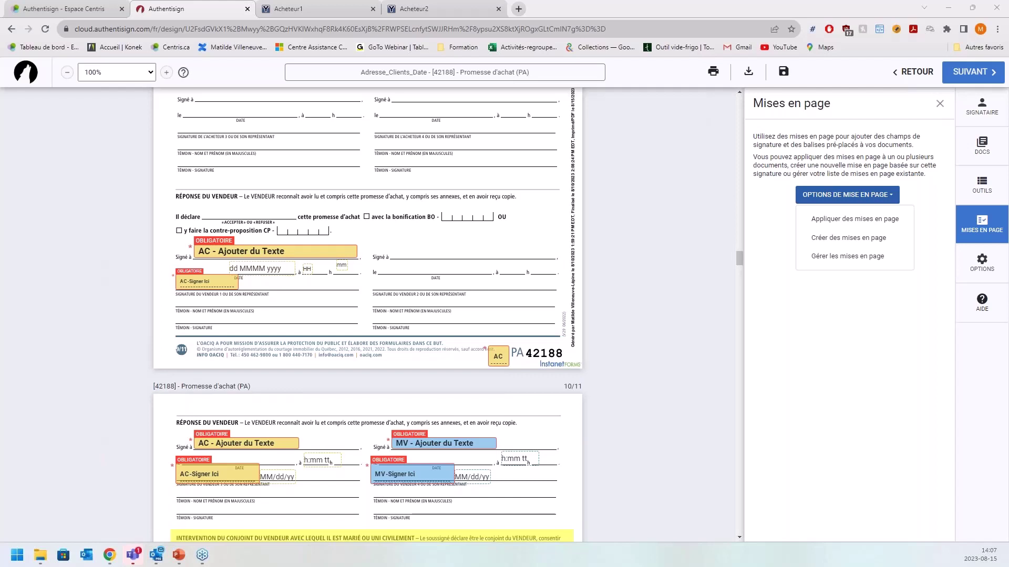
{"action": "left_click", "coordinate": [803, 366]}
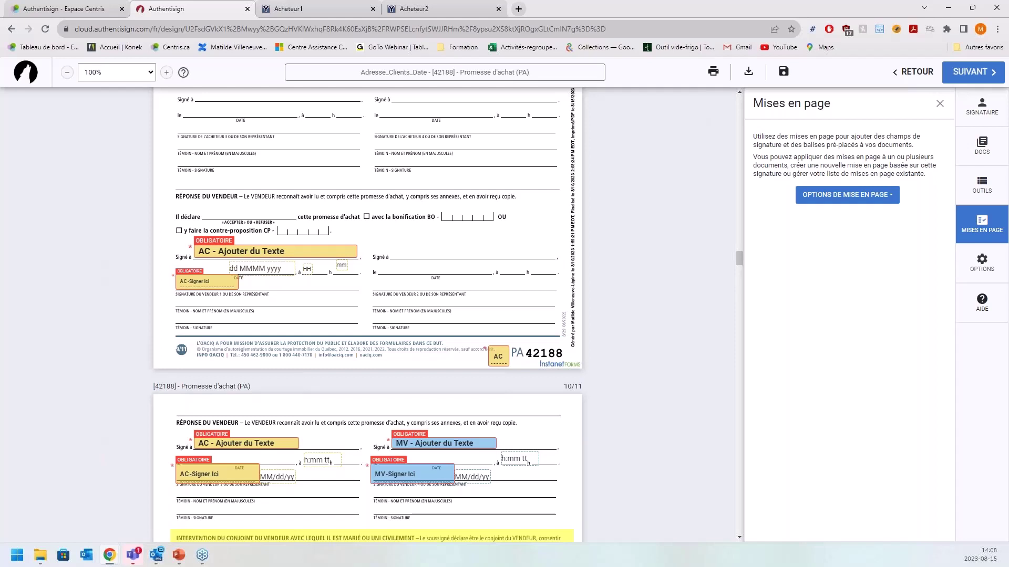
{"action": "left_click", "coordinate": [978, 148]}
- Review the Mise en page list of the Déclarations du vendeur document unchanged, then show Options
{"action": "left_click", "coordinate": [846, 175]}
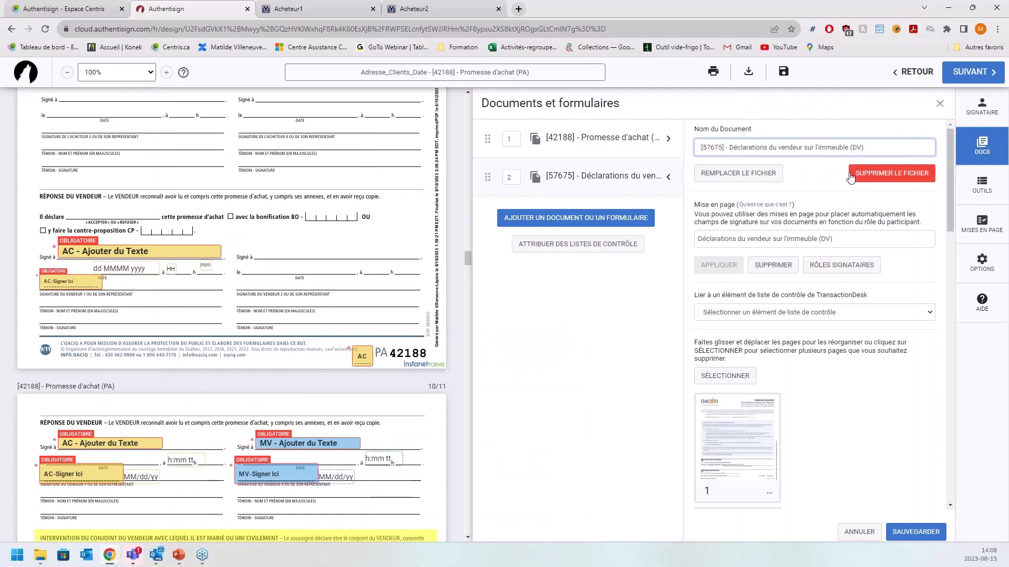
{"action": "left_click", "coordinate": [864, 246]}
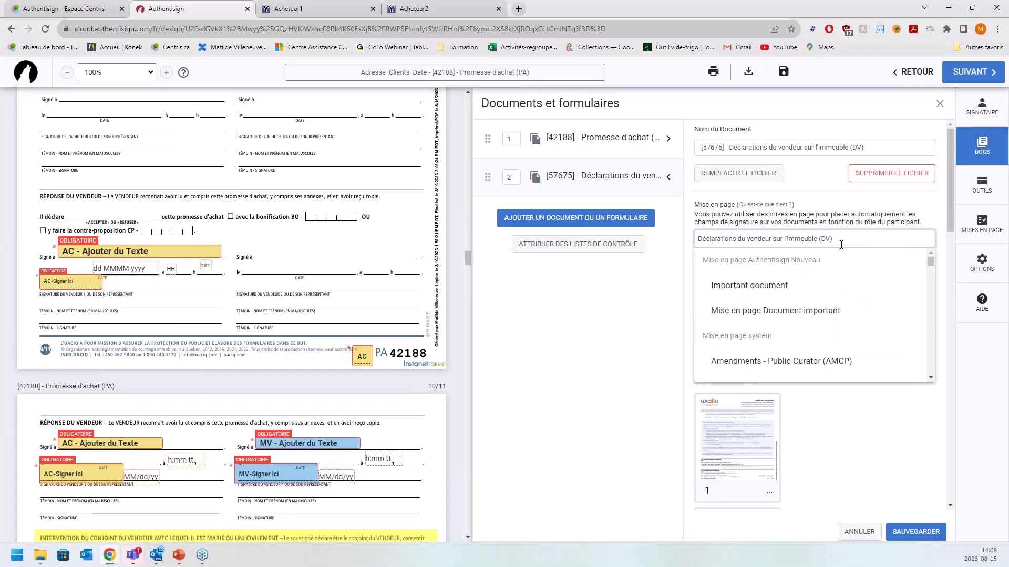
{"action": "left_click", "coordinate": [643, 387]}
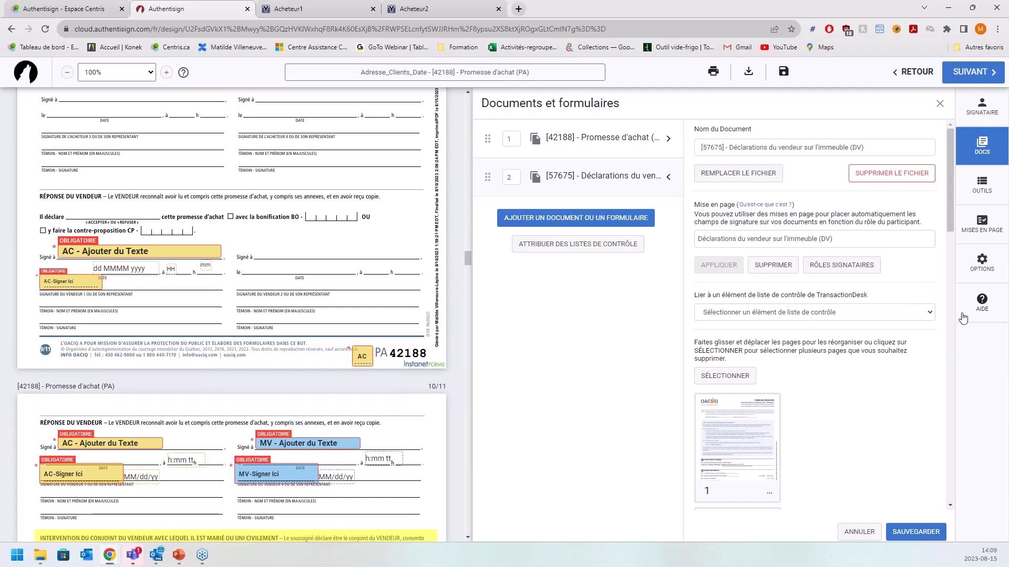
{"action": "left_click", "coordinate": [981, 263]}
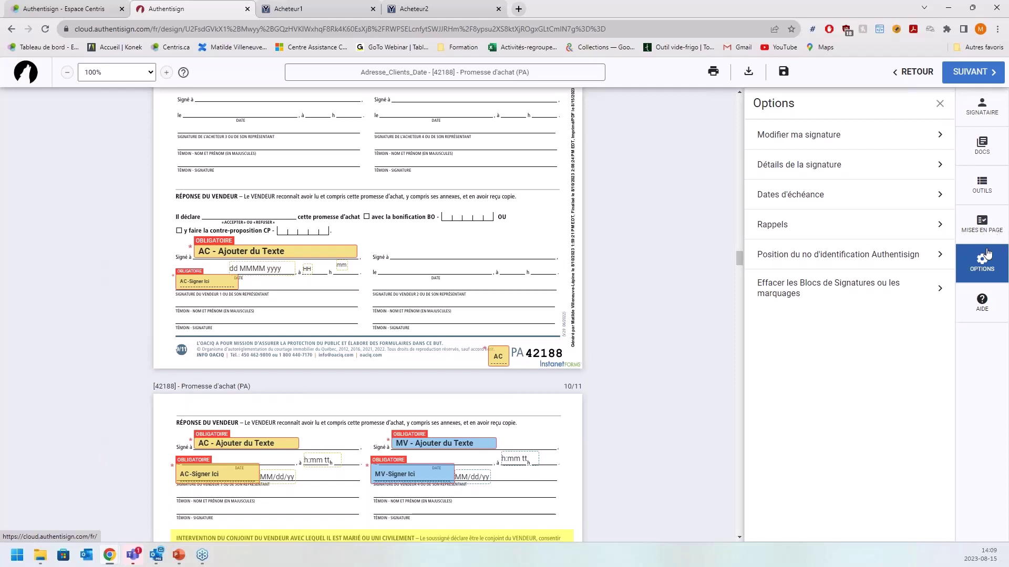
- Start editing the broker's signature, accept the agreement, and preview it in Rouge Script
{"action": "left_click", "coordinate": [932, 134]}
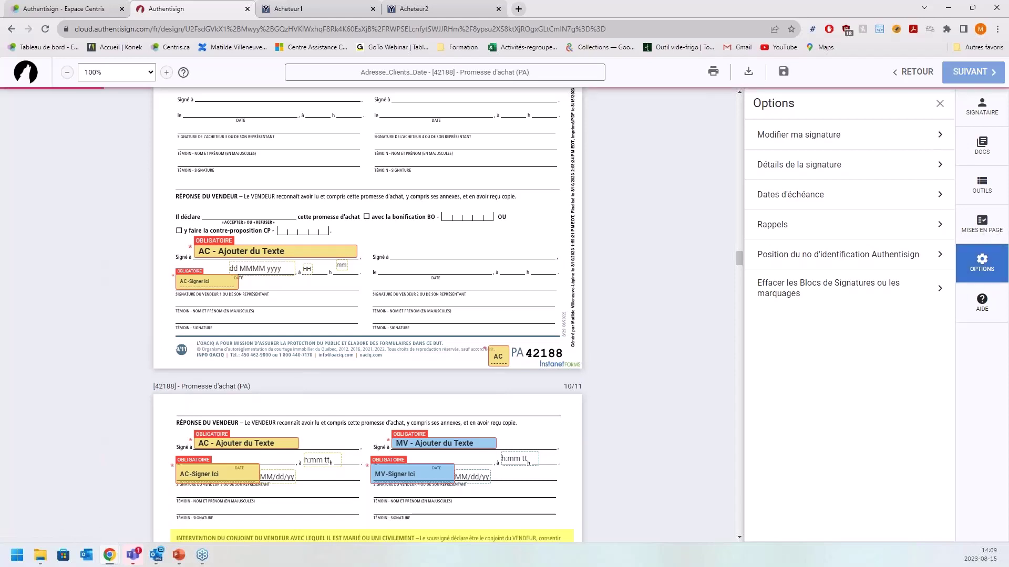
{"action": "left_click", "coordinate": [558, 357]}
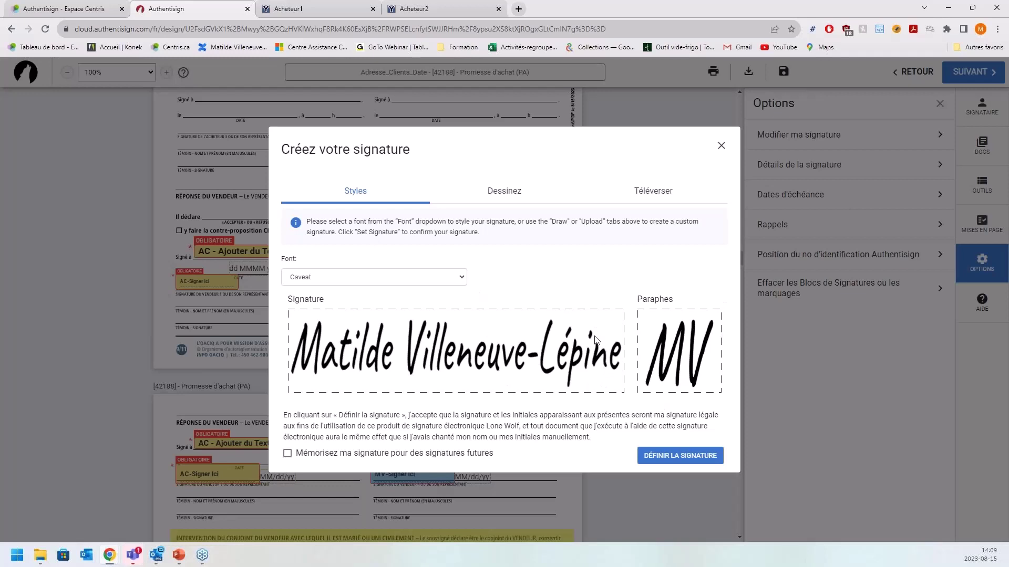
{"action": "left_click", "coordinate": [462, 279]}
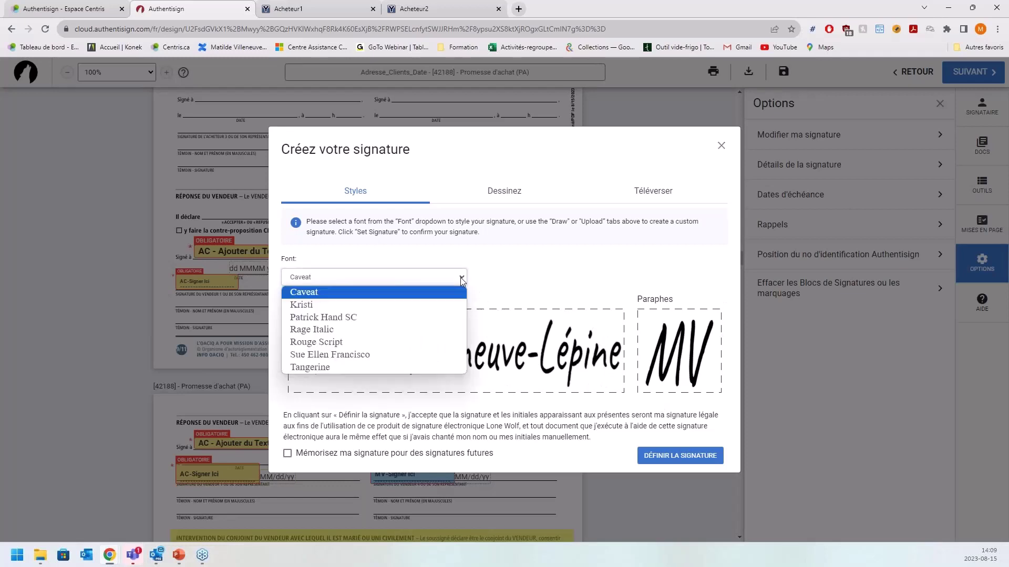
{"action": "scroll", "coordinate": [427, 315], "scroll_direction": "down", "scroll_amount": 1}
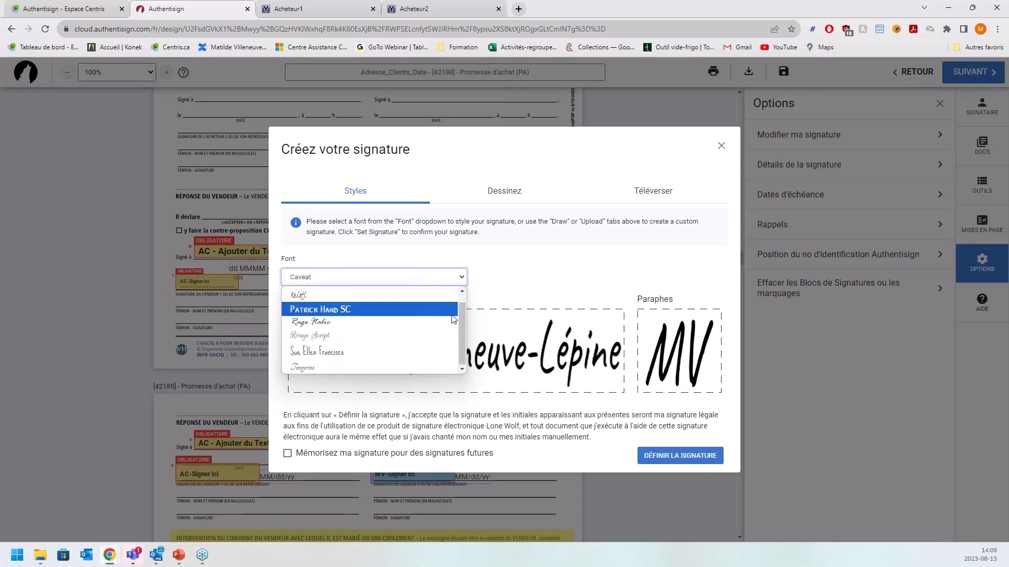
{"action": "left_click", "coordinate": [415, 336]}
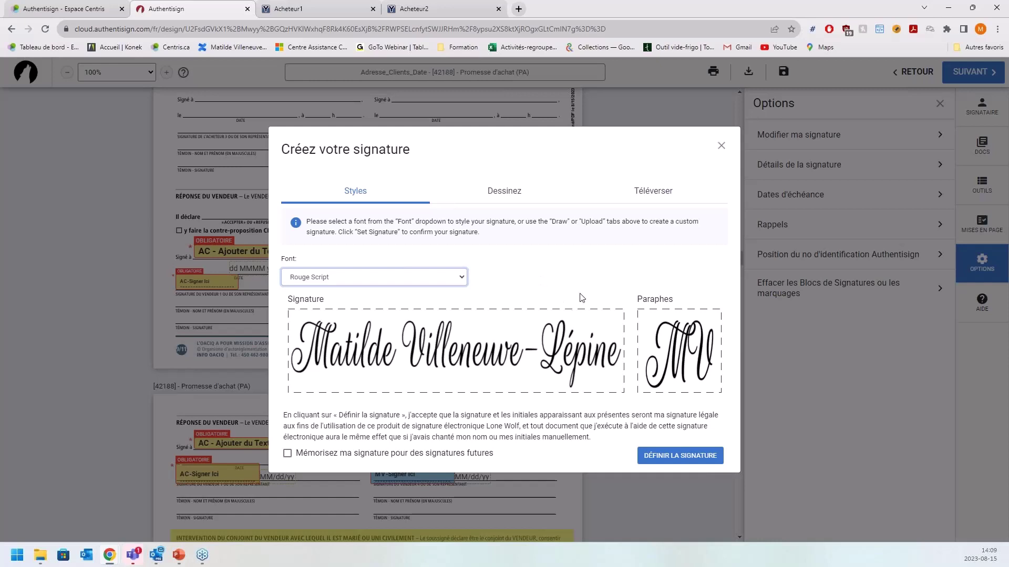
- Preview the Sue Ellen Francisco and Kristi fonts, then switch to the Dessinez hand-drawing mode
{"action": "left_click", "coordinate": [443, 279]}
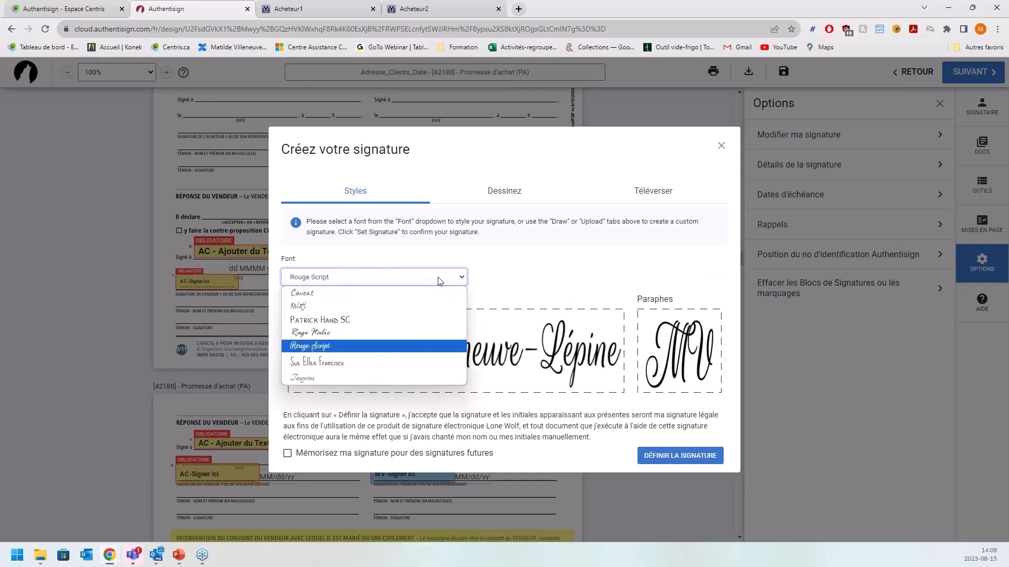
{"action": "left_click", "coordinate": [383, 368]}
{"action": "left_click", "coordinate": [423, 283]}
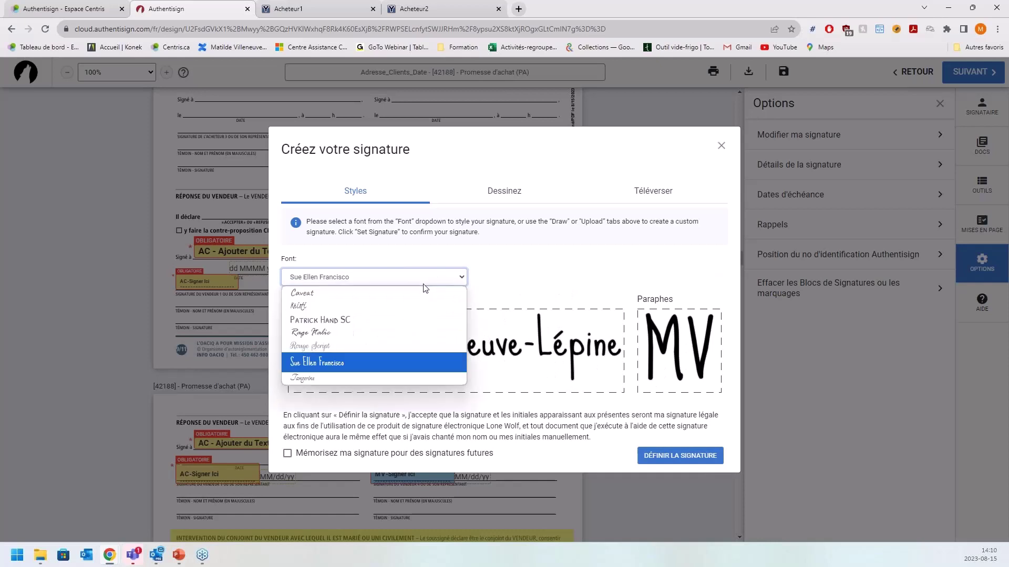
{"action": "left_click", "coordinate": [403, 312]}
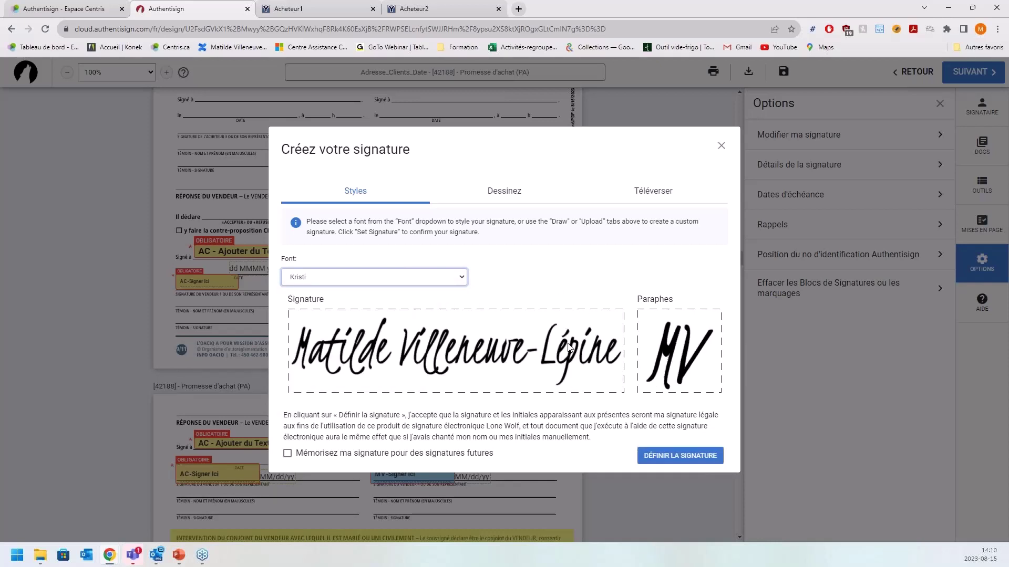
{"action": "left_click", "coordinate": [518, 198]}
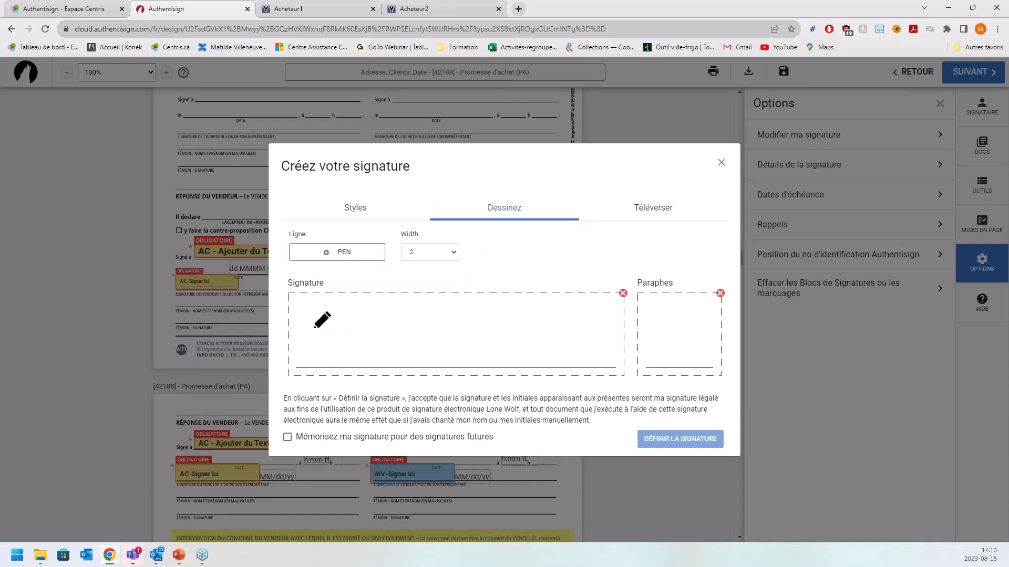
- Sketch a signature and initials in the Dessinez pads, then switch to Téléverser image upload
{"action": "mouse_move", "coordinate": [307, 347]}
{"action": "left_mouse_down"}
{"action": "mouse_move", "coordinate": [329, 305]}
{"action": "mouse_move", "coordinate": [332, 373]}
{"action": "left_mouse_up"}
{"action": "mouse_move", "coordinate": [353, 330]}
{"action": "left_mouse_down"}
{"action": "mouse_move", "coordinate": [337, 350]}
{"action": "mouse_move", "coordinate": [357, 351]}
{"action": "mouse_move", "coordinate": [378, 330]}
{"action": "mouse_move", "coordinate": [386, 344]}
{"action": "mouse_move", "coordinate": [389, 330]}
{"action": "mouse_move", "coordinate": [394, 346]}
{"action": "mouse_move", "coordinate": [405, 324]}
{"action": "mouse_move", "coordinate": [423, 344]}
{"action": "mouse_move", "coordinate": [429, 311]}
{"action": "mouse_move", "coordinate": [445, 343]}
{"action": "left_mouse_up"}
{"action": "mouse_move", "coordinate": [656, 332]}
{"action": "left_mouse_down"}
{"action": "mouse_move", "coordinate": [665, 342]}
{"action": "mouse_move", "coordinate": [671, 311]}
{"action": "mouse_move", "coordinate": [677, 347]}
{"action": "mouse_move", "coordinate": [689, 351]}
{"action": "mouse_move", "coordinate": [701, 307]}
{"action": "left_mouse_up"}
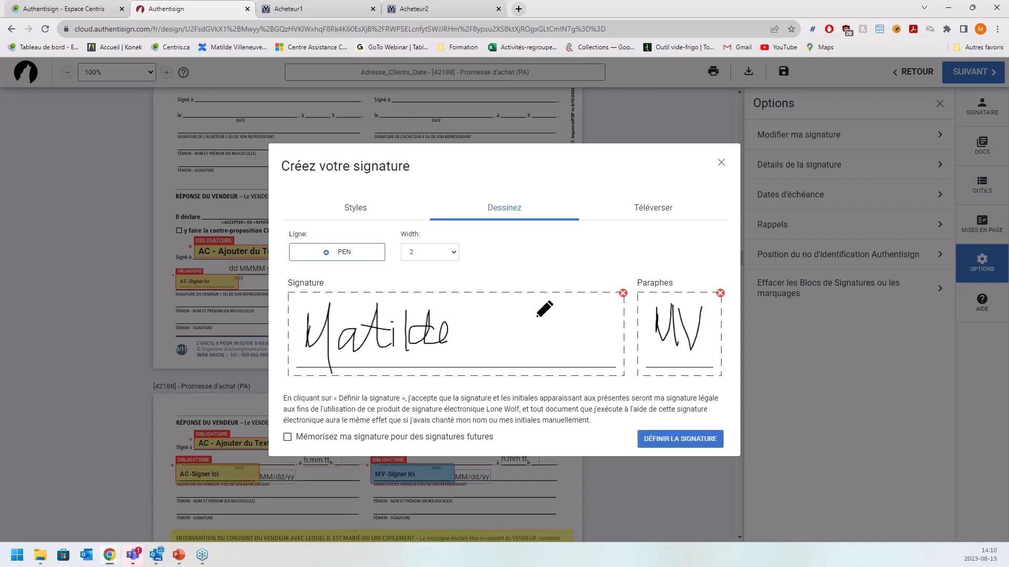
{"action": "left_click", "coordinate": [661, 217]}
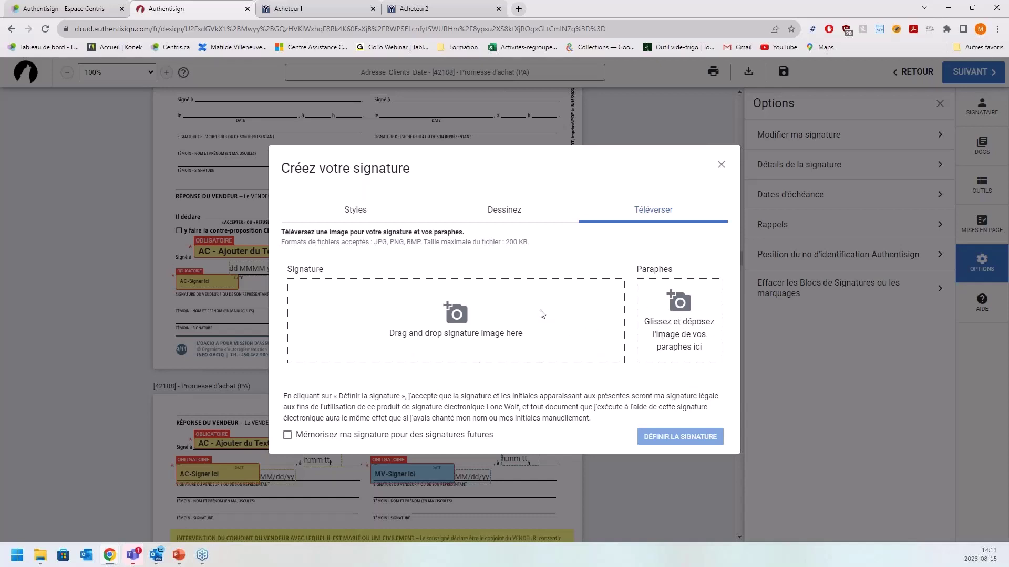
- Return to the Styles Kristi signature, tick 'Mémorisez ma signature', and set the signature
{"action": "left_click", "coordinate": [358, 216]}
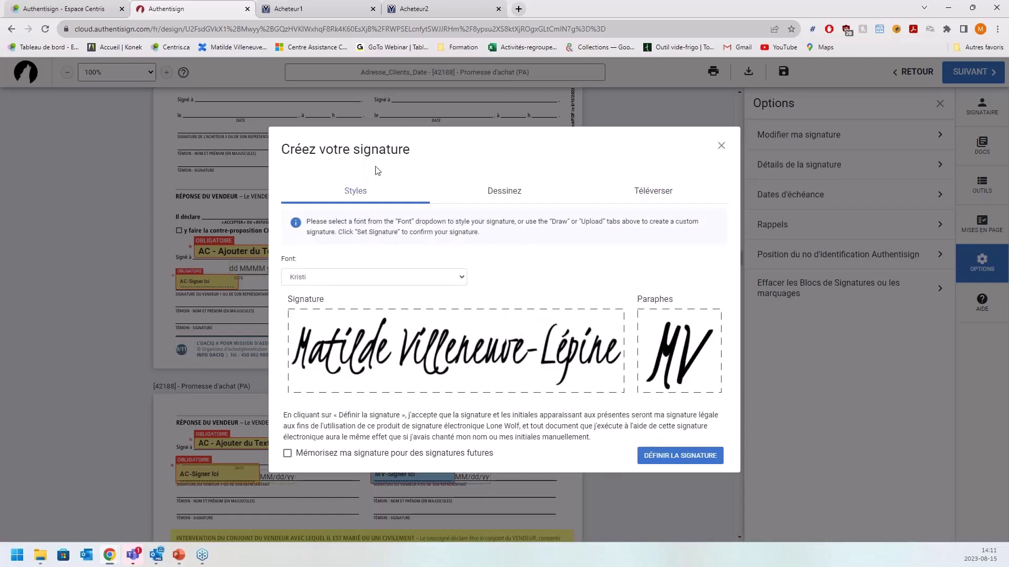
{"action": "left_click", "coordinate": [288, 455]}
{"action": "left_click", "coordinate": [679, 462]}
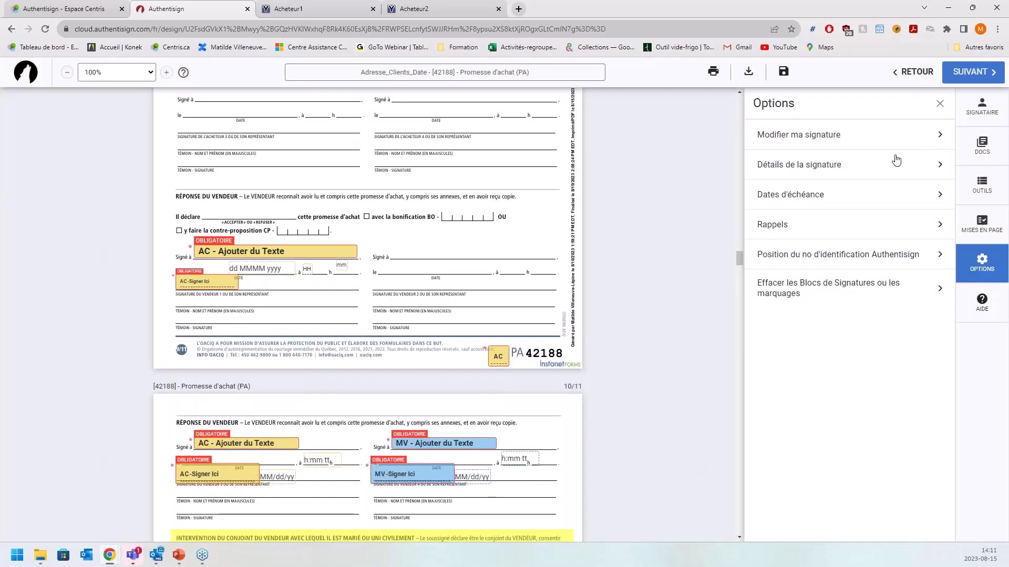
- In Détails de la signature, select the signature name, then view the 14/09/2023 11:59 PM expiry
{"action": "left_click", "coordinate": [780, 174]}
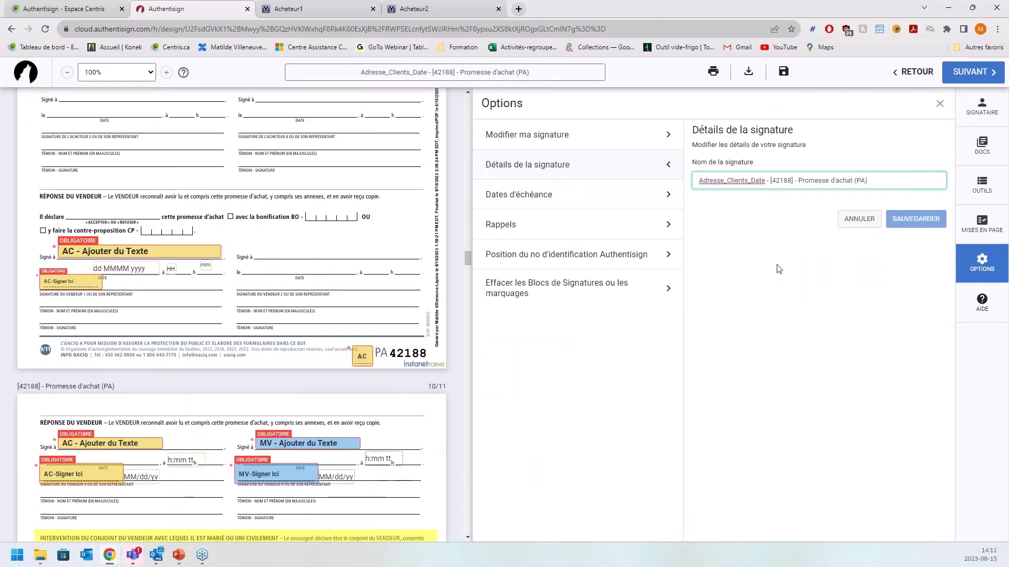
{"action": "left_click_drag", "start_coordinate": [890, 185], "coordinate": [664, 184]}
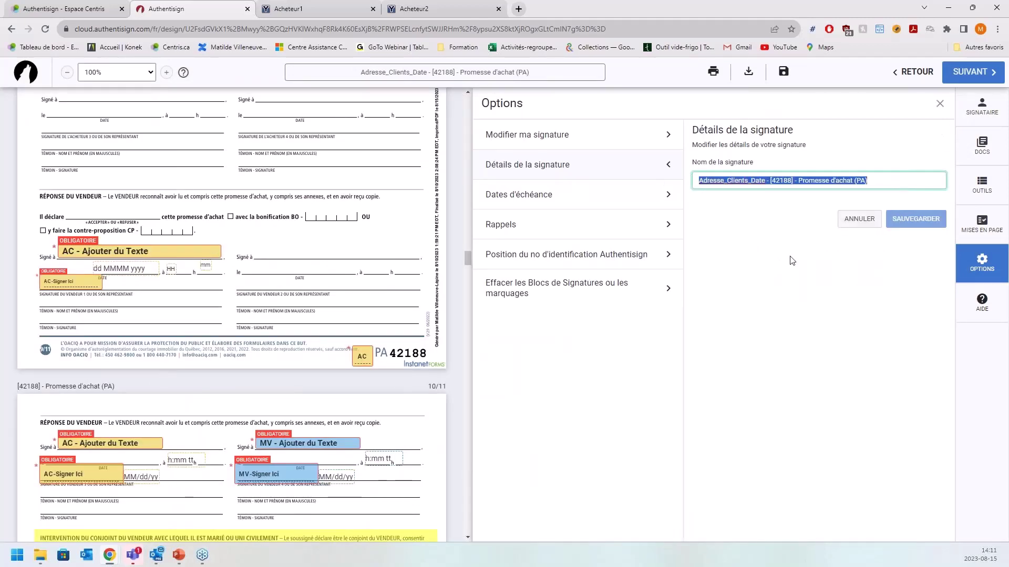
{"action": "left_click", "coordinate": [793, 261]}
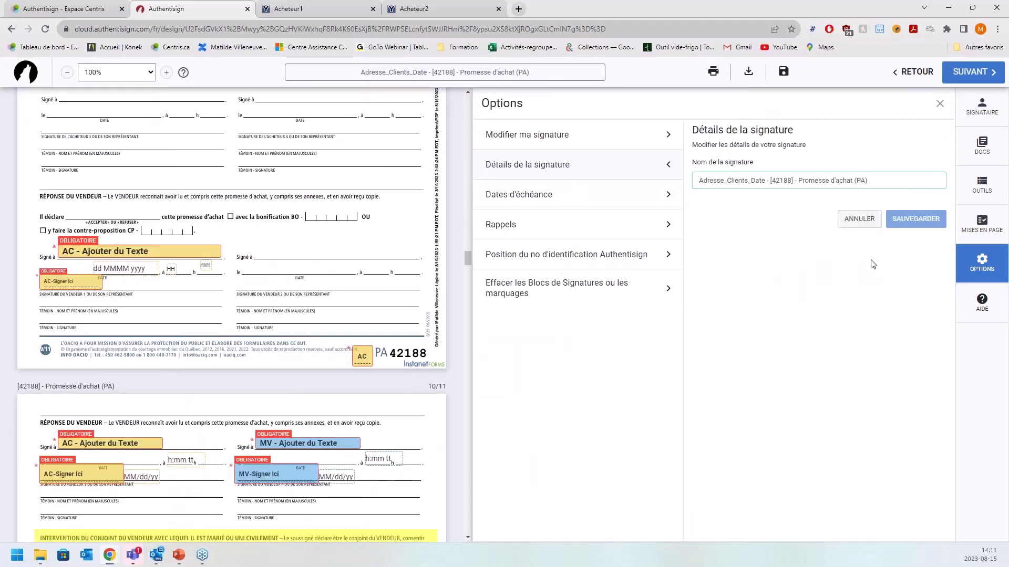
{"action": "triple_click", "coordinate": [891, 178]}
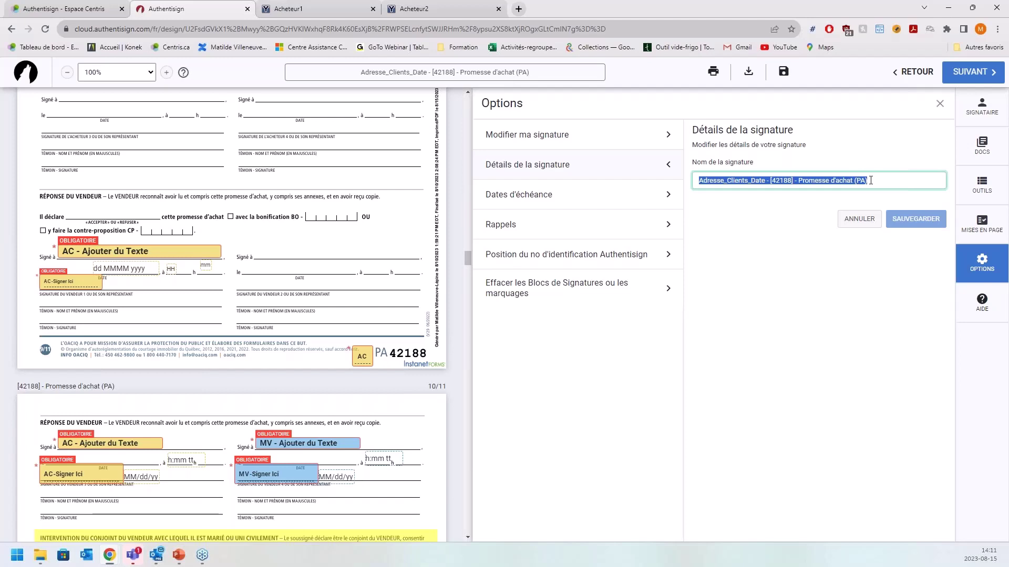
{"action": "left_click", "coordinate": [882, 177]}
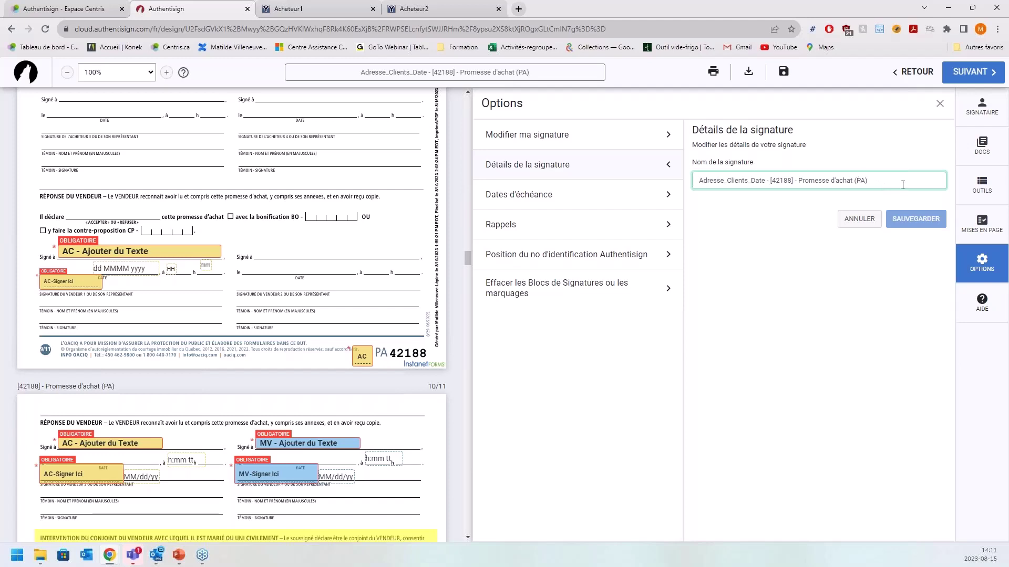
{"action": "left_click_drag", "start_coordinate": [900, 184], "coordinate": [696, 184]}
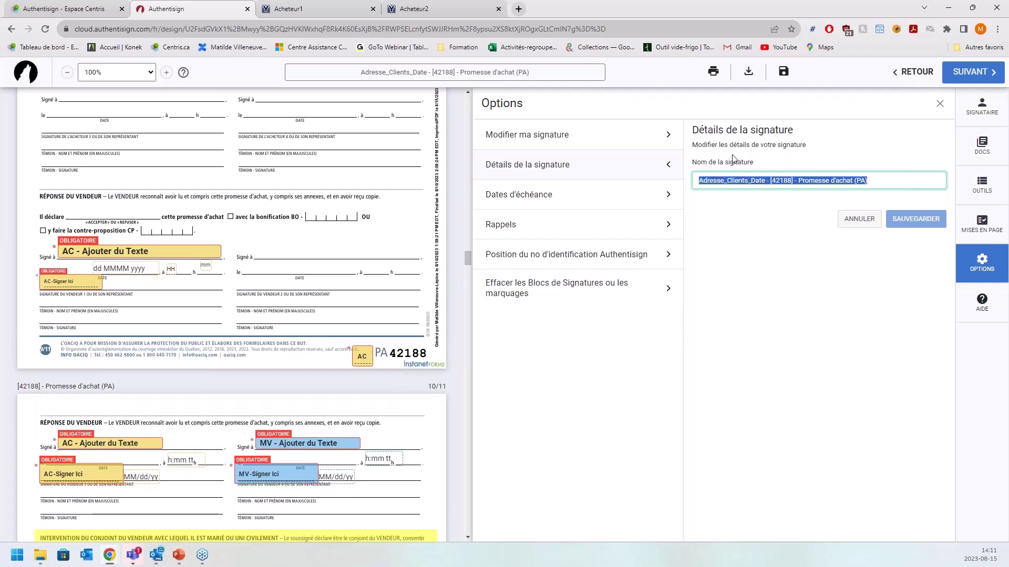
{"action": "left_click", "coordinate": [575, 203]}
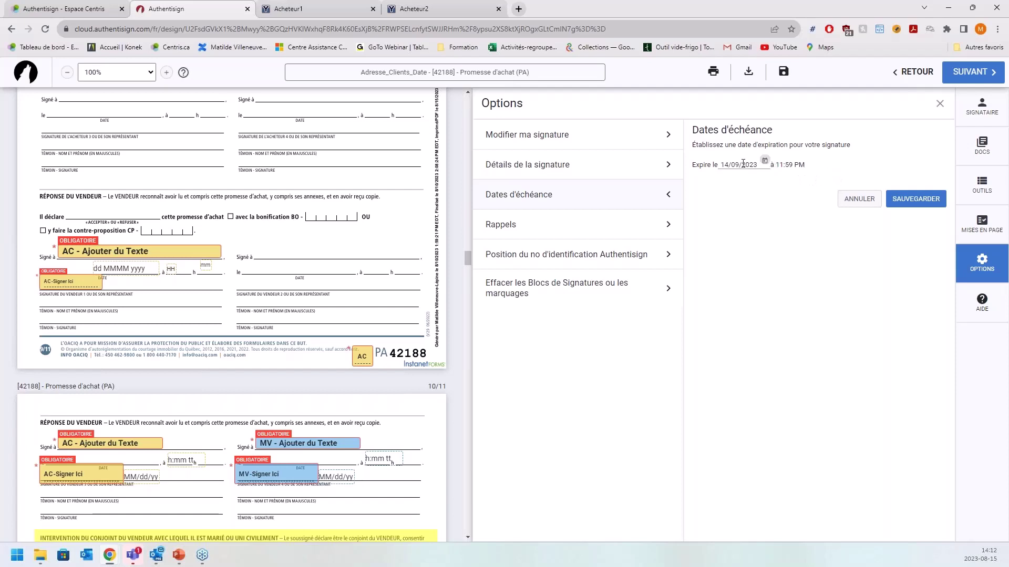
- Change the signature expiry to 18/08/2023 via the calendar and save it
{"action": "left_click", "coordinate": [764, 161]}
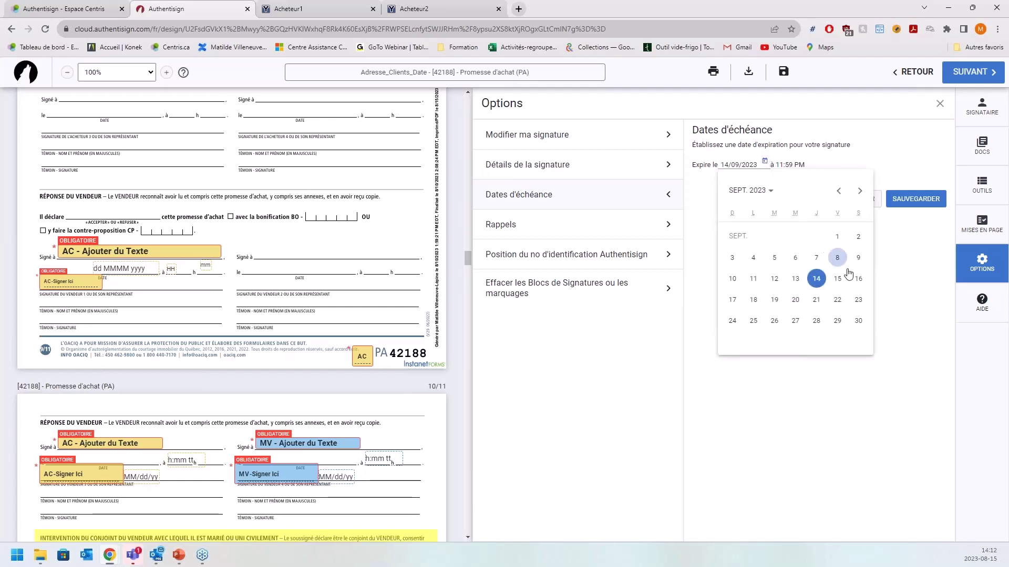
{"action": "left_click", "coordinate": [839, 191]}
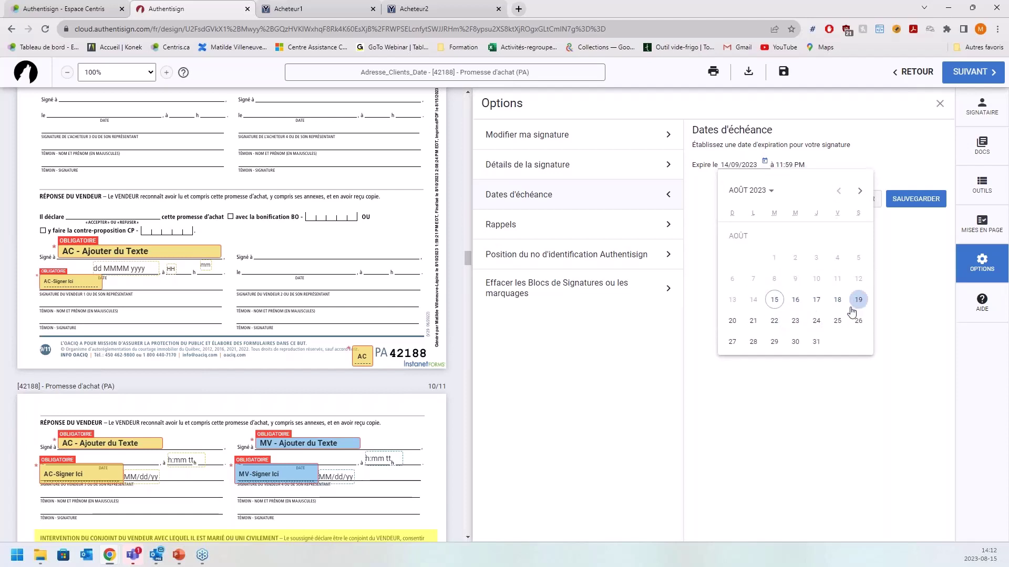
{"action": "left_click", "coordinate": [837, 301]}
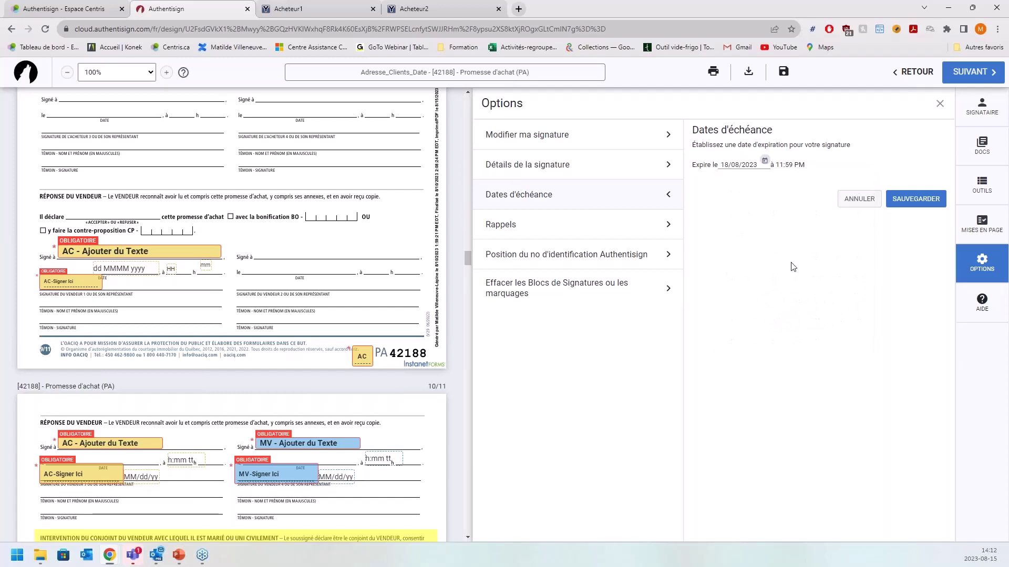
{"action": "left_click", "coordinate": [908, 207]}
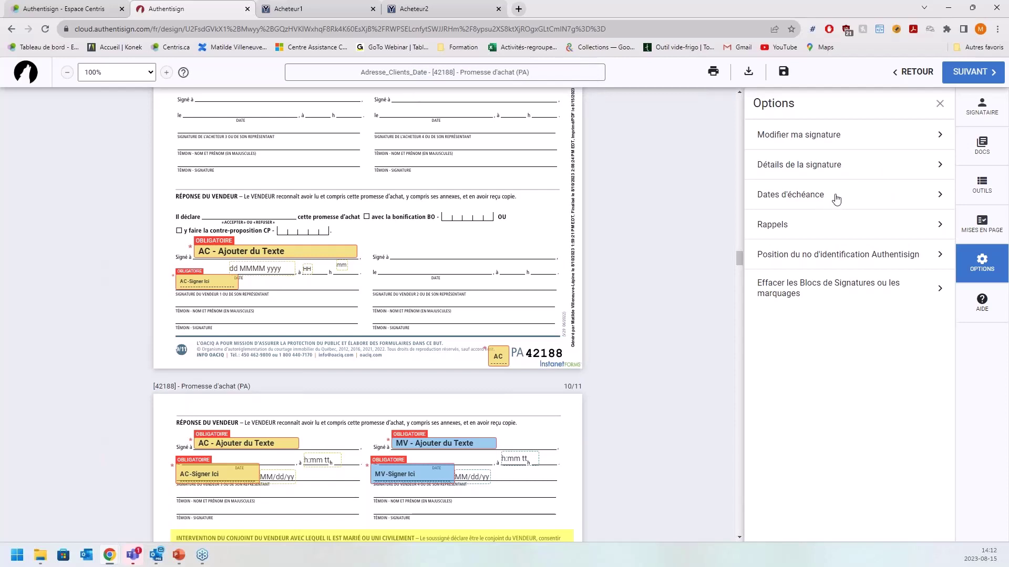
- Enable reminders every 2 days at 9 AM, then show the Authentisign ID position setting
{"action": "left_click", "coordinate": [779, 229]}
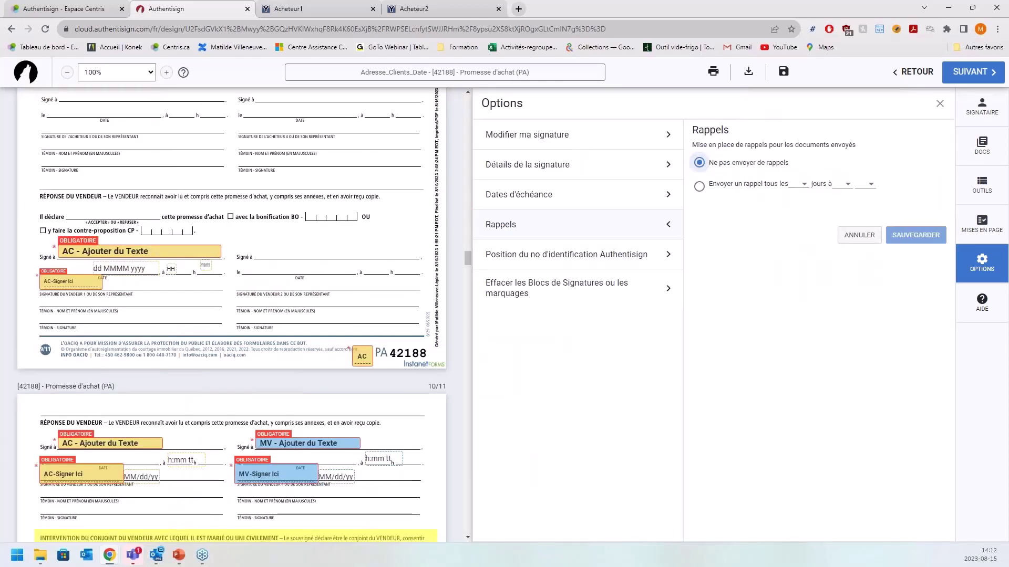
{"action": "left_click", "coordinate": [699, 187]}
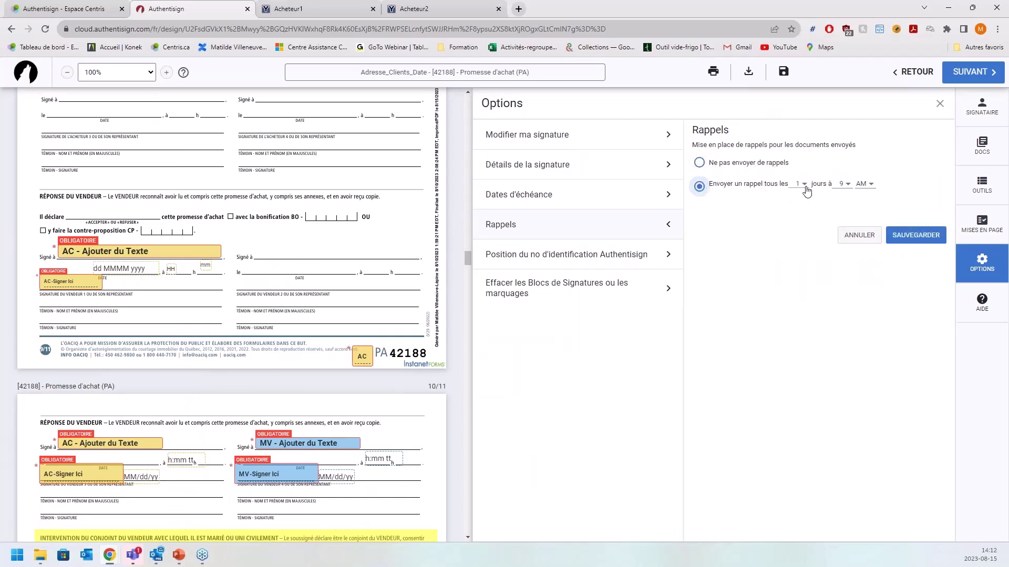
{"action": "left_click", "coordinate": [805, 189]}
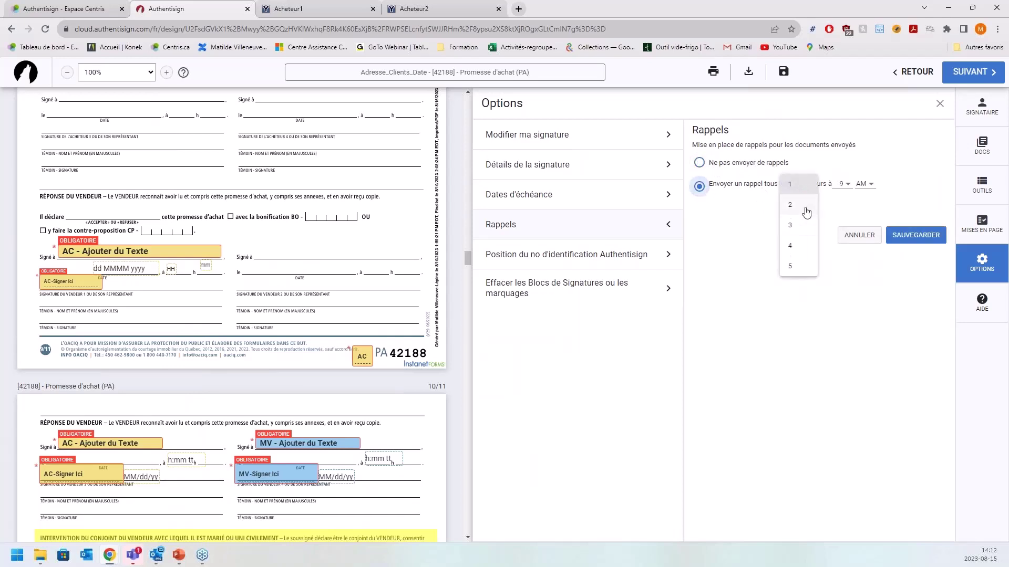
{"action": "left_click", "coordinate": [803, 205]}
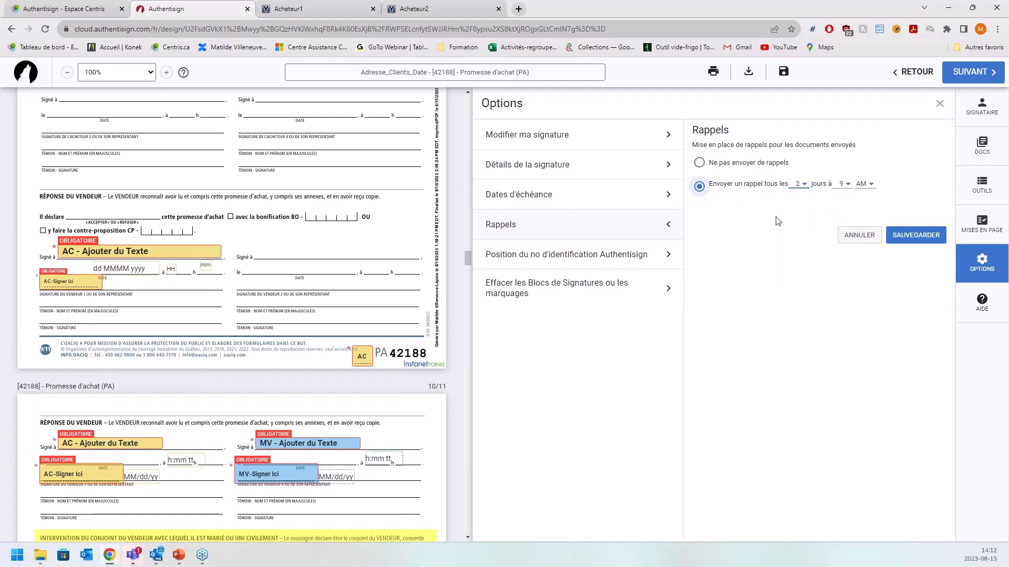
{"action": "left_click", "coordinate": [587, 264]}
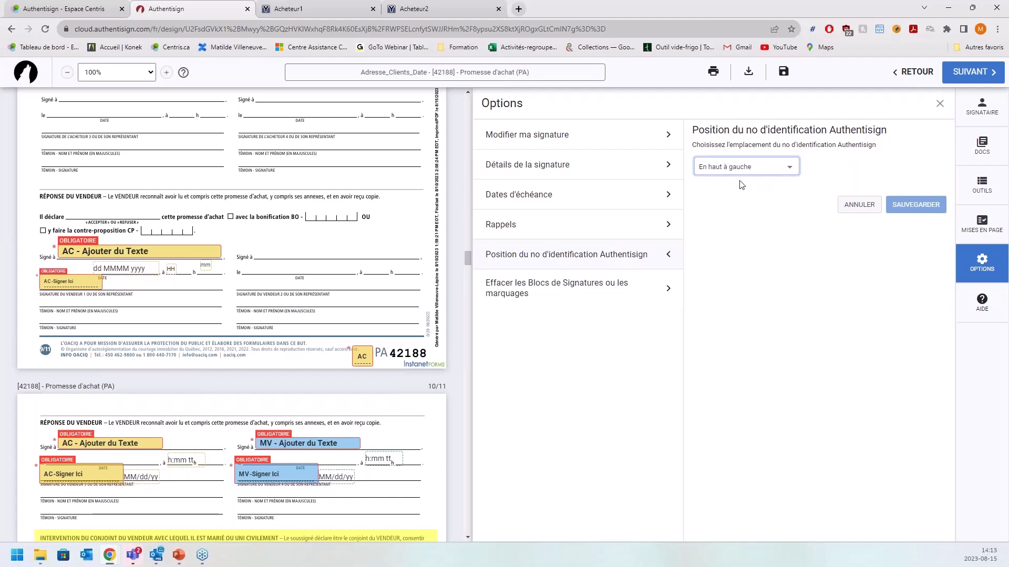
- Keep the ID position at 'En haut à gauche', then show the clear signature blocks options
{"action": "left_click", "coordinate": [755, 173]}
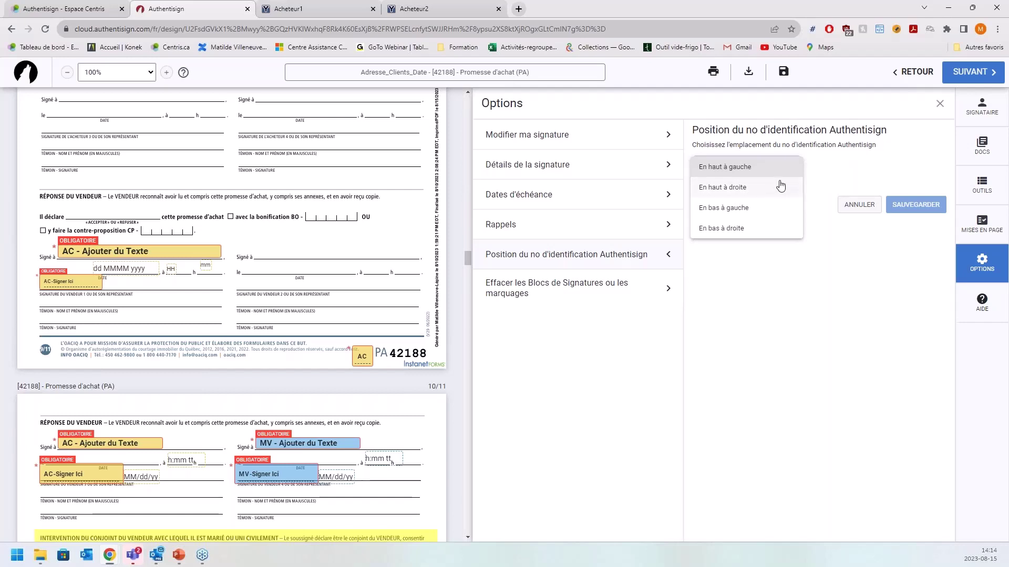
{"action": "left_click", "coordinate": [898, 273]}
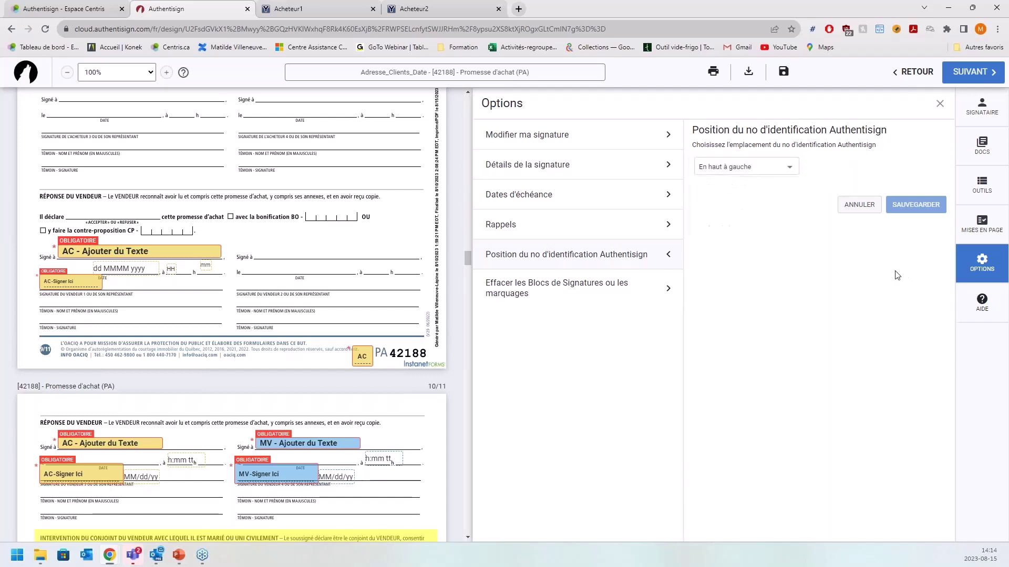
{"action": "left_click", "coordinate": [593, 296]}
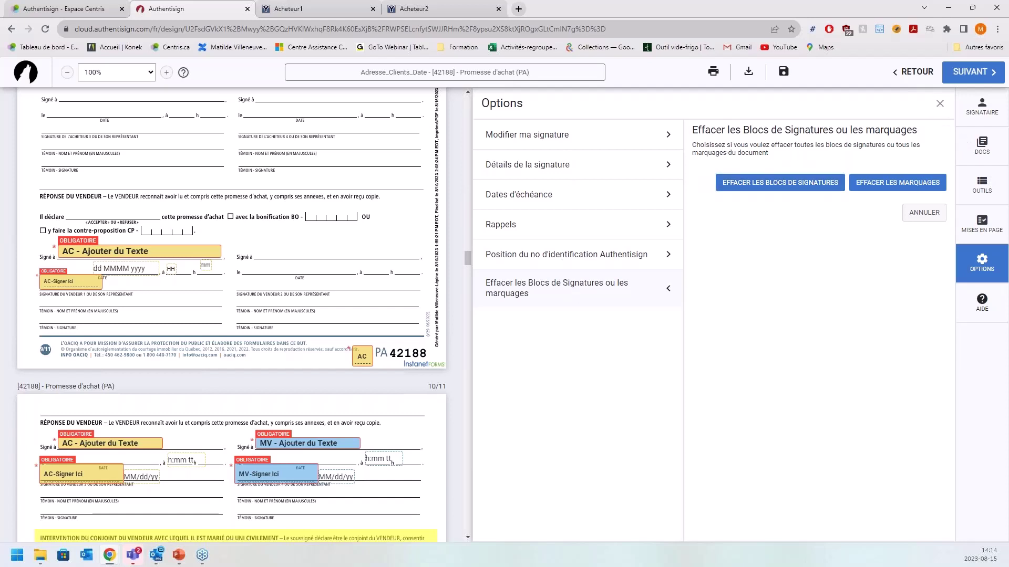
- Close the Options panel to return to the full Promesse d'achat view
{"action": "left_click", "coordinate": [939, 104]}
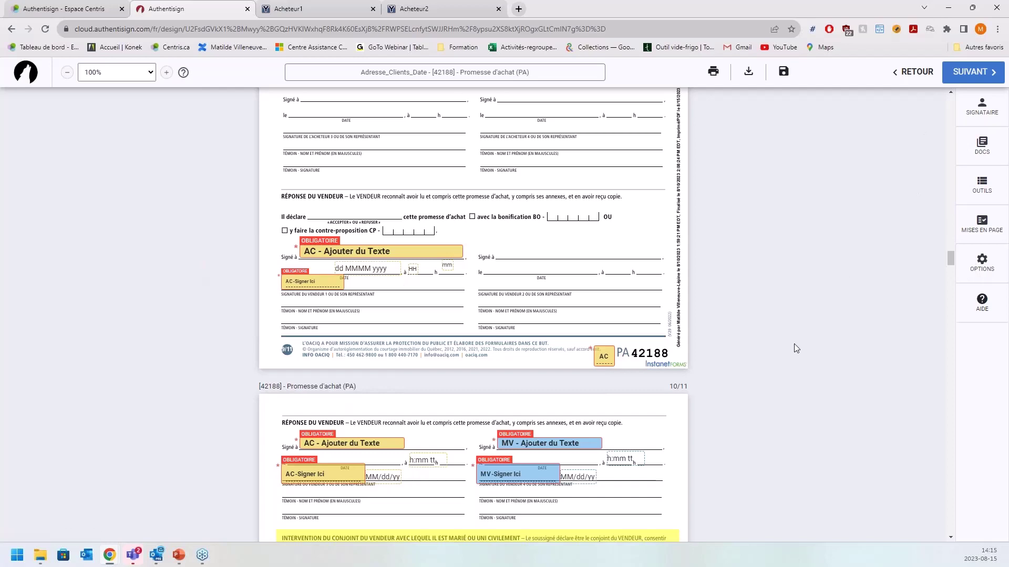
- Scroll through the document, then proceed with SUIVANT to the Finaliser dialog
{"action": "scroll", "coordinate": [793, 343], "scroll_direction": "down", "scroll_amount": 4}
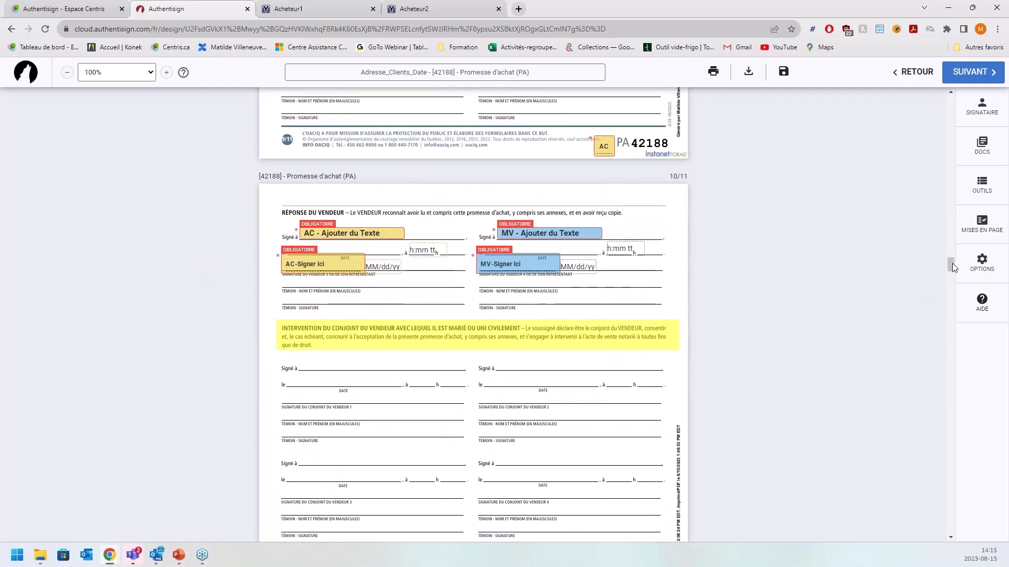
{"action": "left_click_drag", "start_coordinate": [952, 263], "coordinate": [924, 264]}
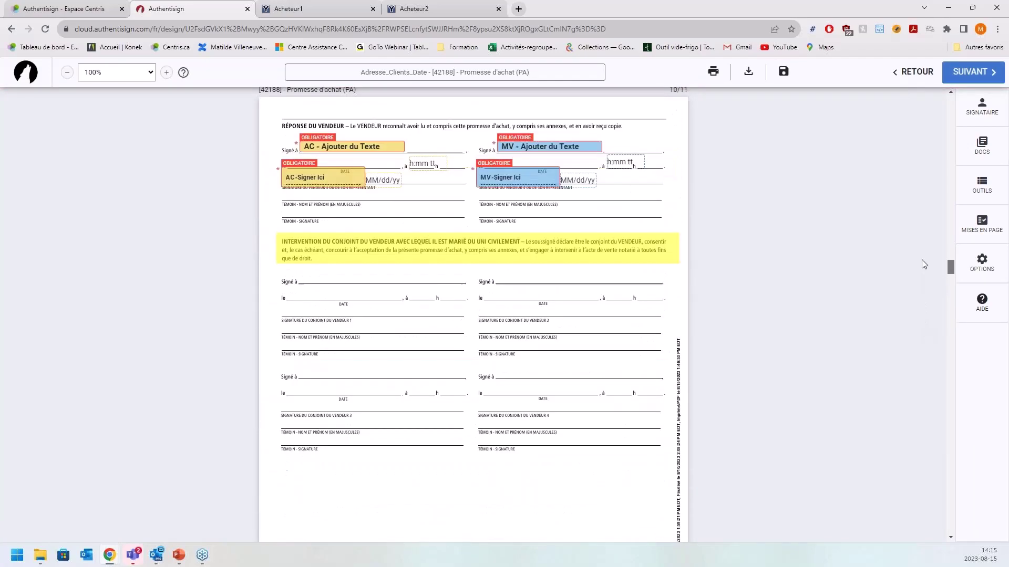
{"action": "scroll", "coordinate": [594, 227], "scroll_direction": "up", "scroll_amount": 4}
{"action": "scroll", "coordinate": [576, 219], "scroll_direction": "up", "scroll_amount": 2}
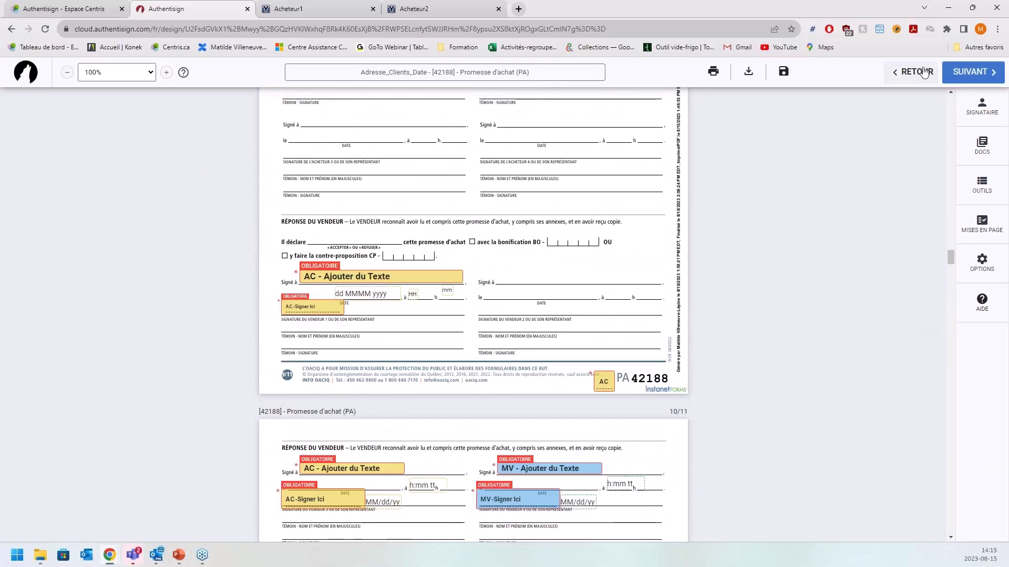
{"action": "left_click", "coordinate": [970, 72]}
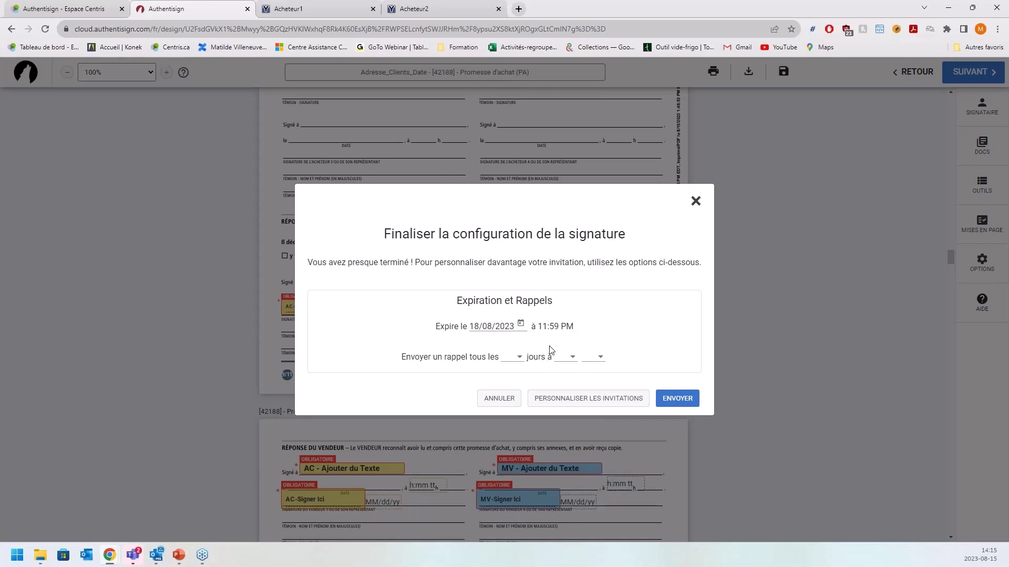
- Preview the per-signer invitation subject and message, discard the changes, and send both invitations
{"action": "left_click", "coordinate": [576, 405]}
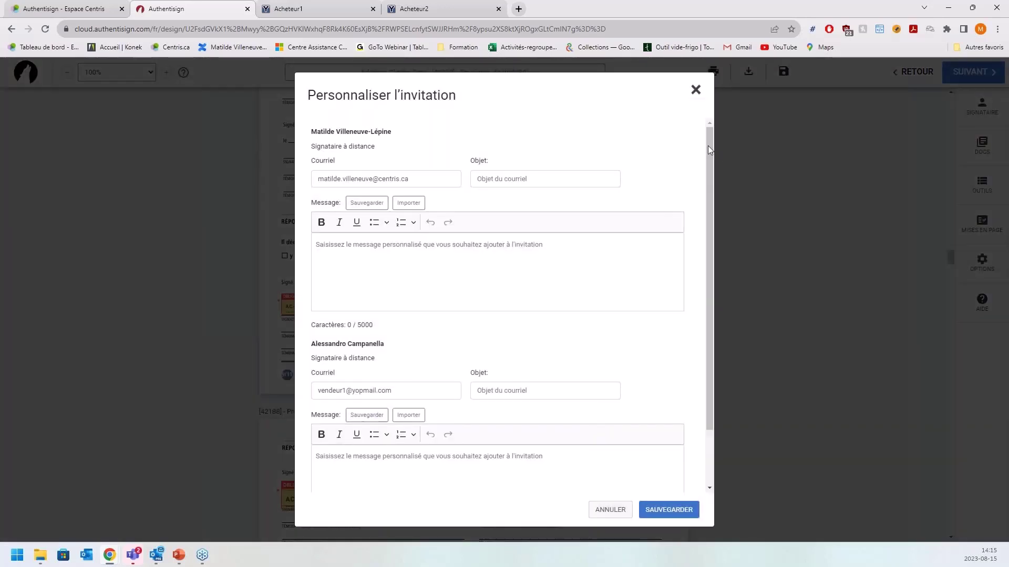
{"action": "left_click", "coordinate": [546, 180]}
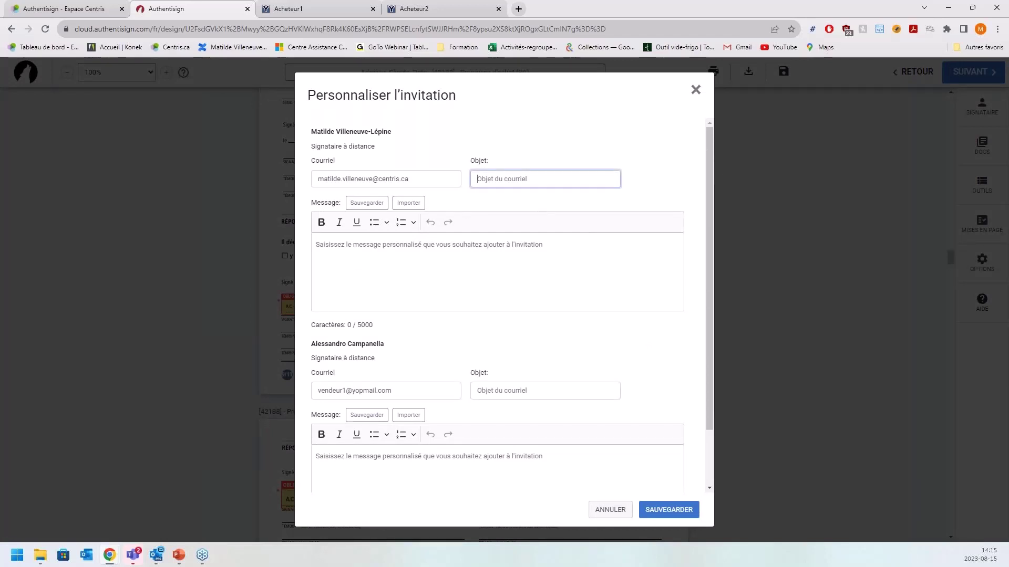
{"action": "left_click", "coordinate": [387, 261]}
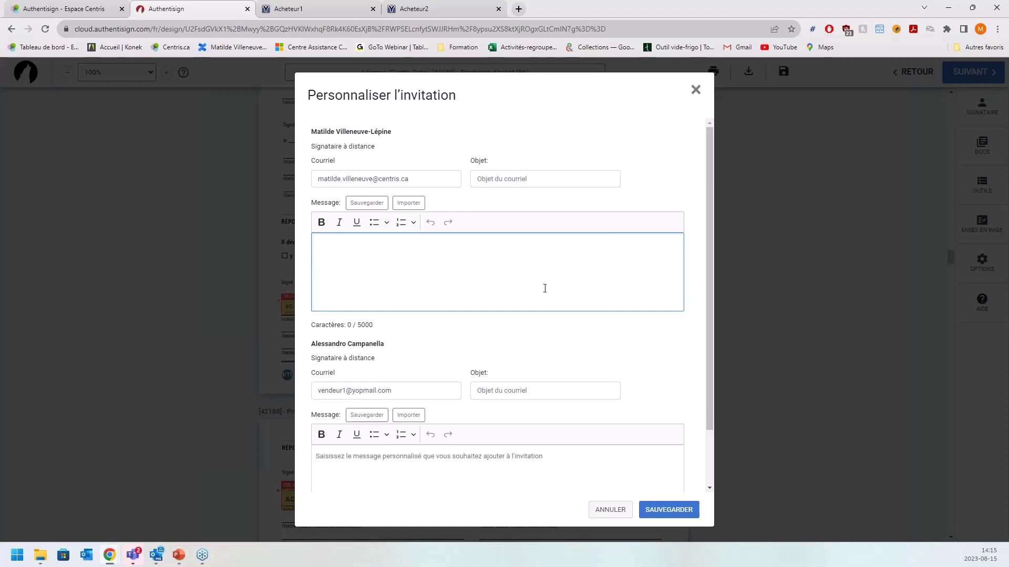
{"action": "scroll", "coordinate": [547, 278], "scroll_direction": "down", "scroll_amount": 1}
{"action": "scroll", "coordinate": [546, 278], "scroll_direction": "up", "scroll_amount": 1}
{"action": "left_click", "coordinate": [611, 512]}
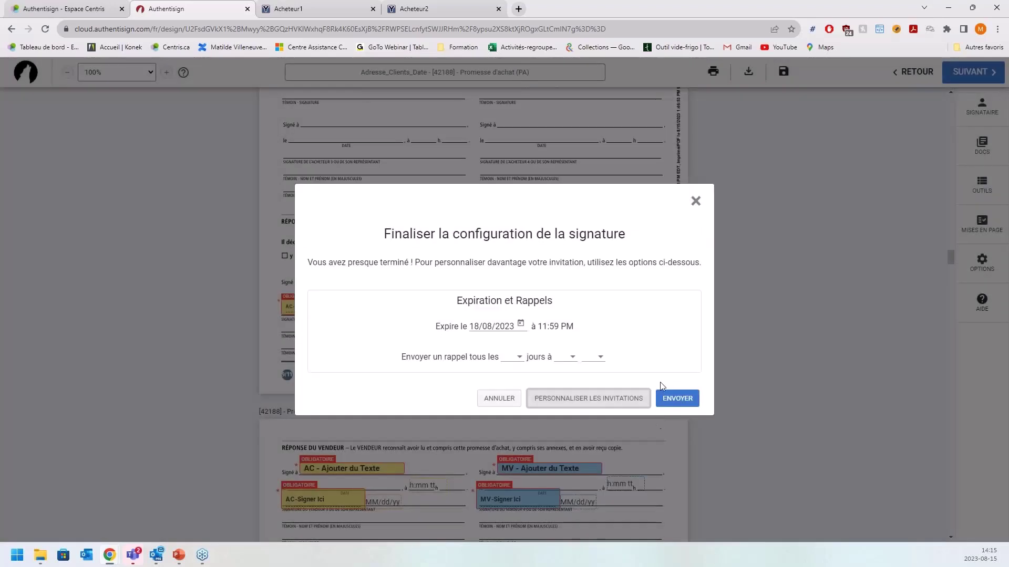
{"action": "left_click", "coordinate": [662, 400]}
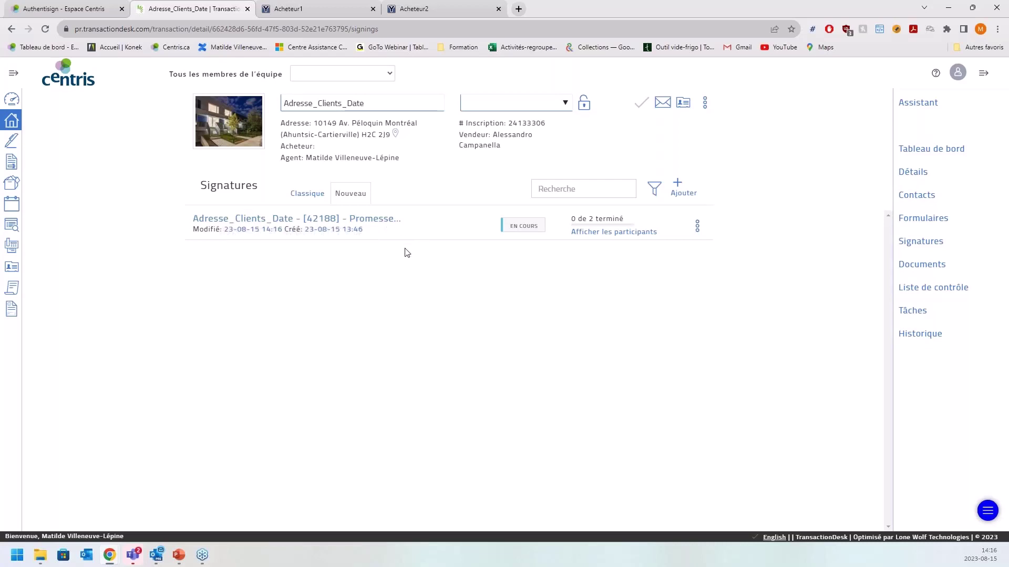
- Confirm the signing reads En cours, 0 de 2 terminé, then maximise the invitation email in Outlook
{"action": "left_click_drag", "start_coordinate": [506, 227], "coordinate": [633, 218]}
{"action": "left_click", "coordinate": [571, 258]}
{"action": "left_click", "coordinate": [659, 241]}
{"action": "mouse_move", "coordinate": [657, 232]}
{"action": "left_click", "coordinate": [156, 556]}
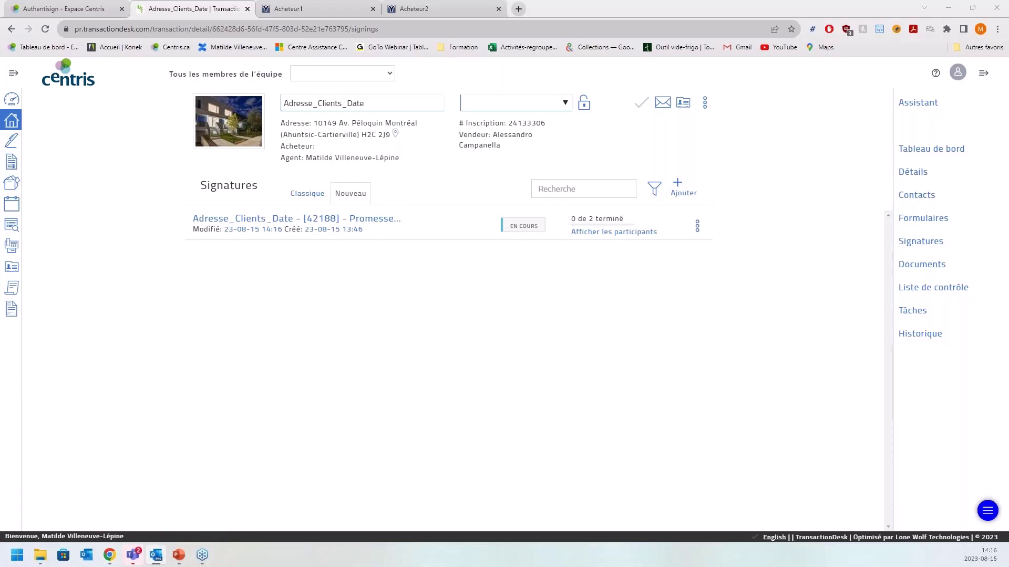
{"action": "left_click_drag", "start_coordinate": [0, 210], "coordinate": [533, 1]}
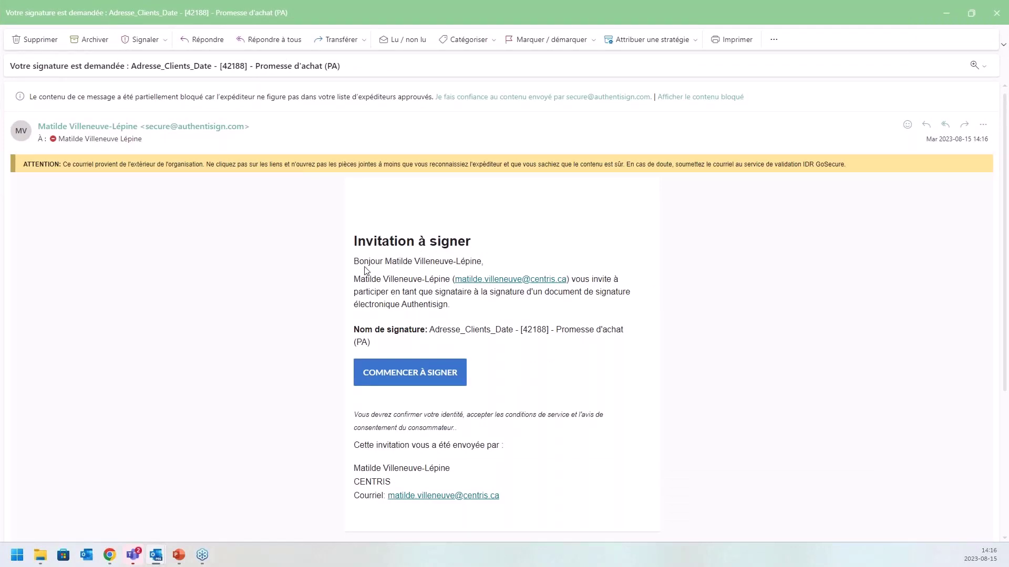
- Review the invitation's greeting and signer name, then follow COMMENCER À SIGNER to the signing page
{"action": "left_click_drag", "start_coordinate": [368, 264], "coordinate": [445, 263]}
{"action": "left_click", "coordinate": [535, 262]}
{"action": "left_click_drag", "start_coordinate": [436, 341], "coordinate": [591, 344]}
{"action": "left_click", "coordinate": [592, 354]}
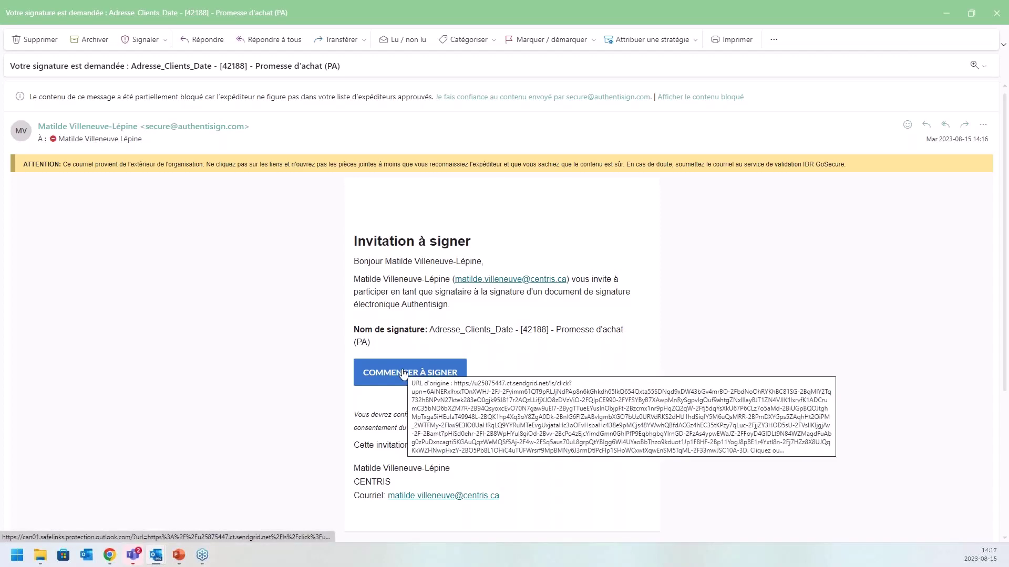
{"action": "left_click", "coordinate": [404, 374]}
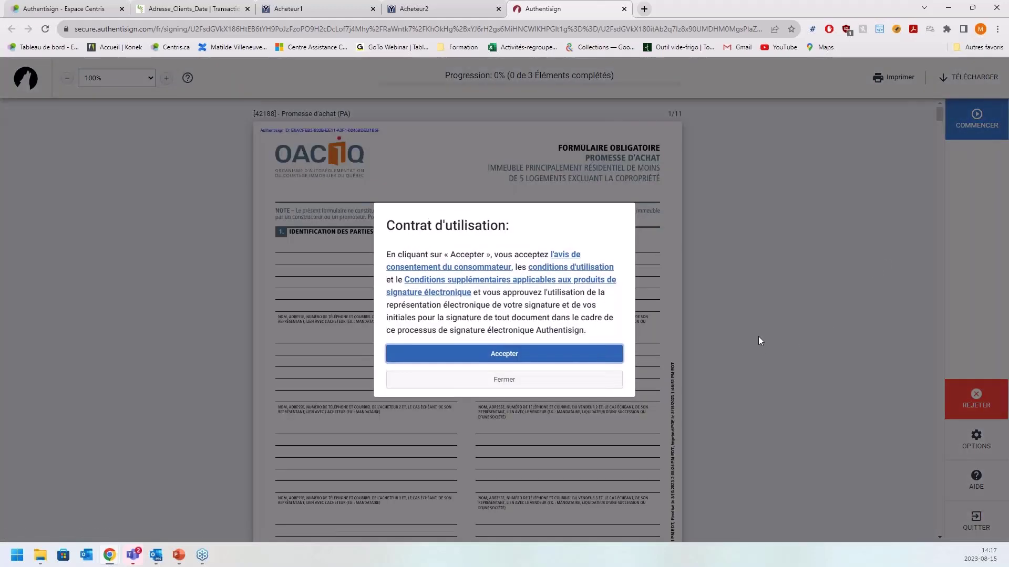
- Accept the terms and sign as broker: city Montréal, signature on page 10, initials on page 12, then submit
{"action": "left_click", "coordinate": [526, 361]}
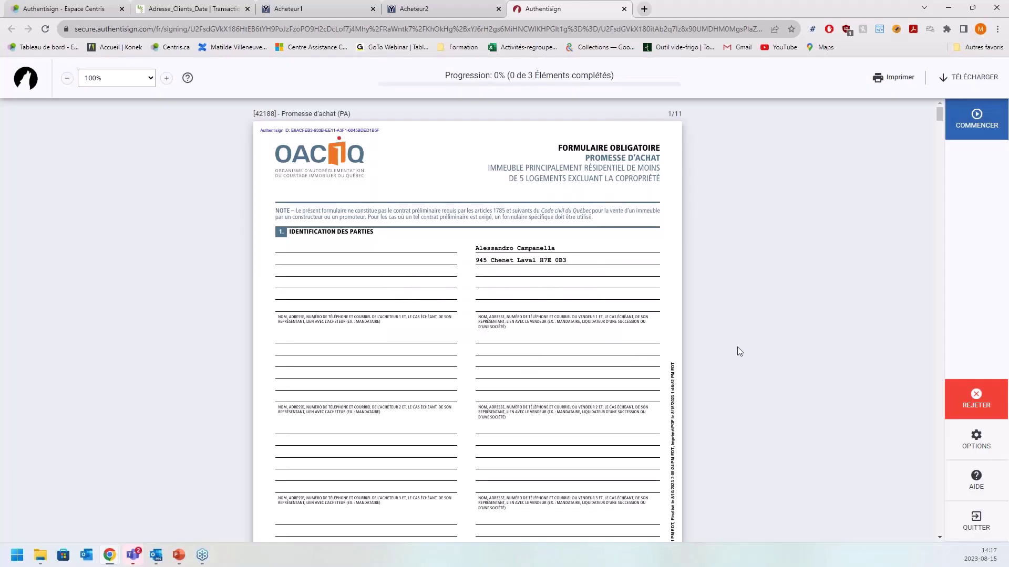
{"action": "left_click", "coordinate": [979, 129]}
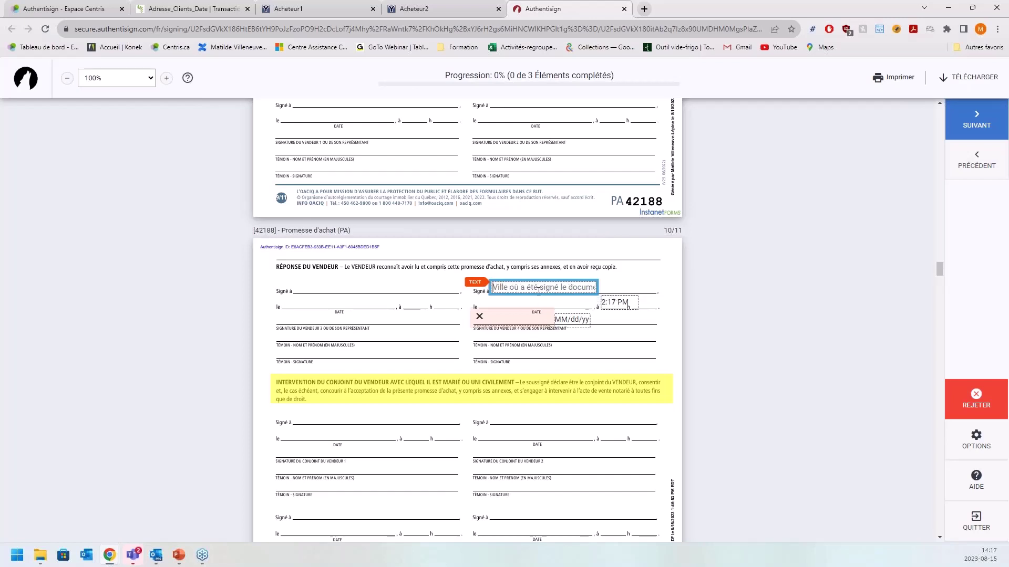
{"action": "type", "text": "Montréal"}
{"action": "key", "text": "Tab"}
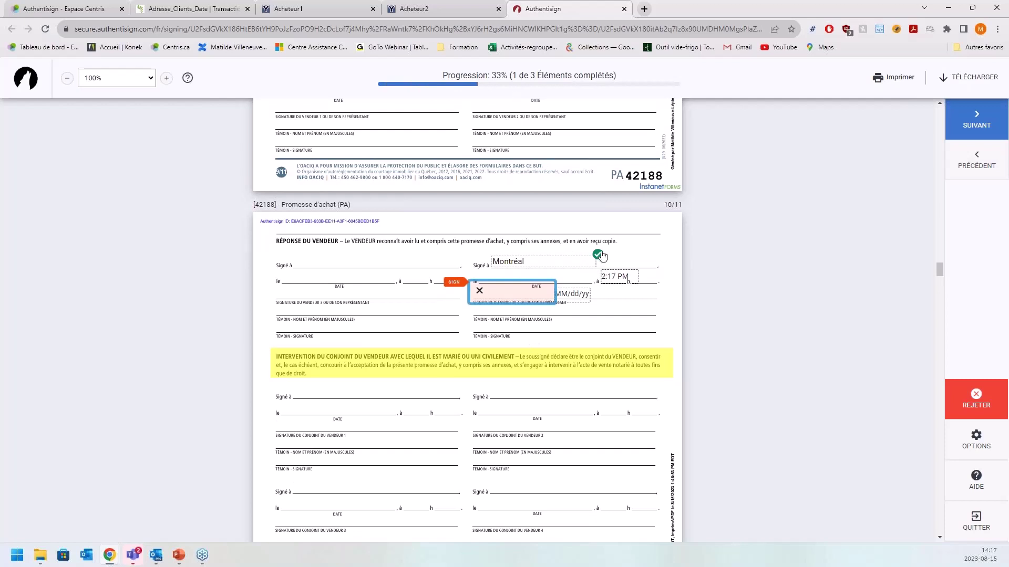
{"action": "left_click", "coordinate": [499, 295]}
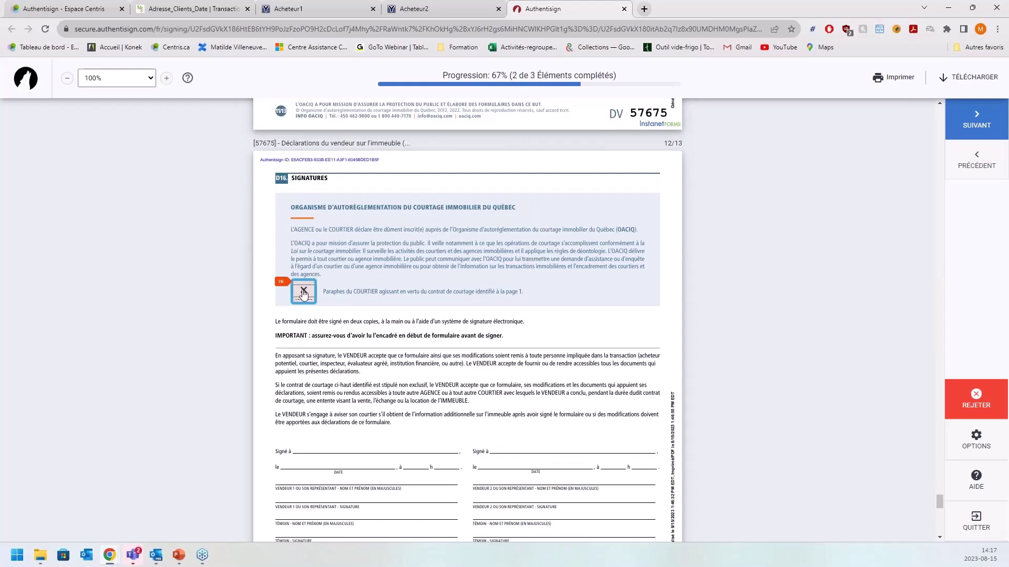
{"action": "left_click", "coordinate": [303, 293]}
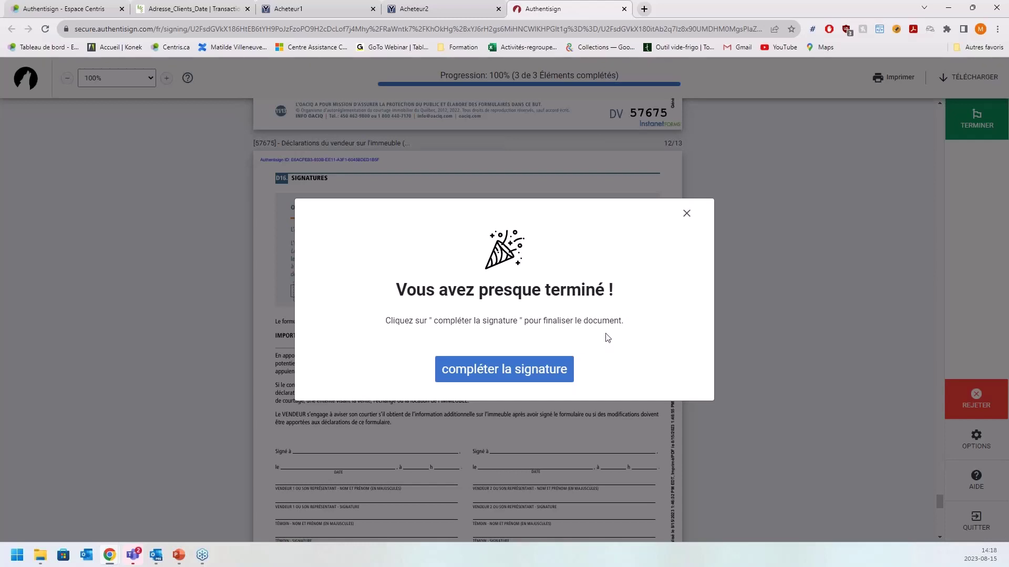
{"action": "left_click", "coordinate": [537, 368]}
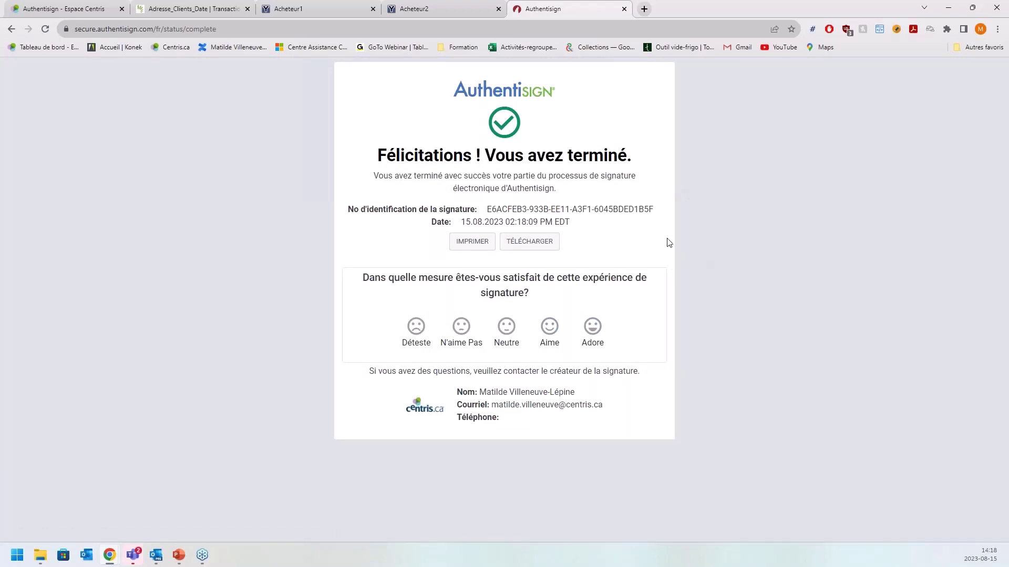
{"action": "left_click", "coordinate": [624, 9]}
{"action": "left_click", "coordinate": [331, 9]}
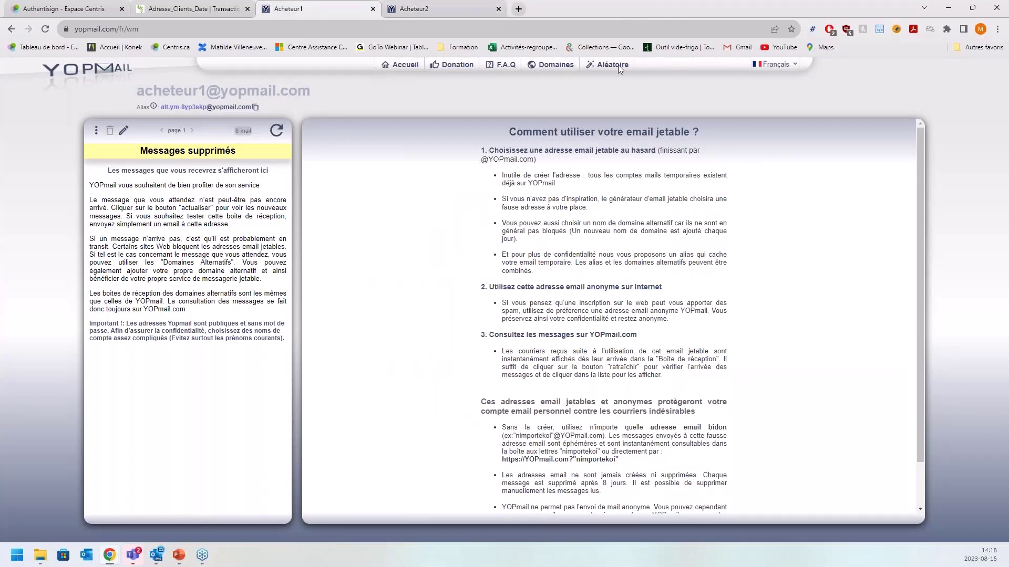
{"action": "left_click", "coordinate": [217, 30]}
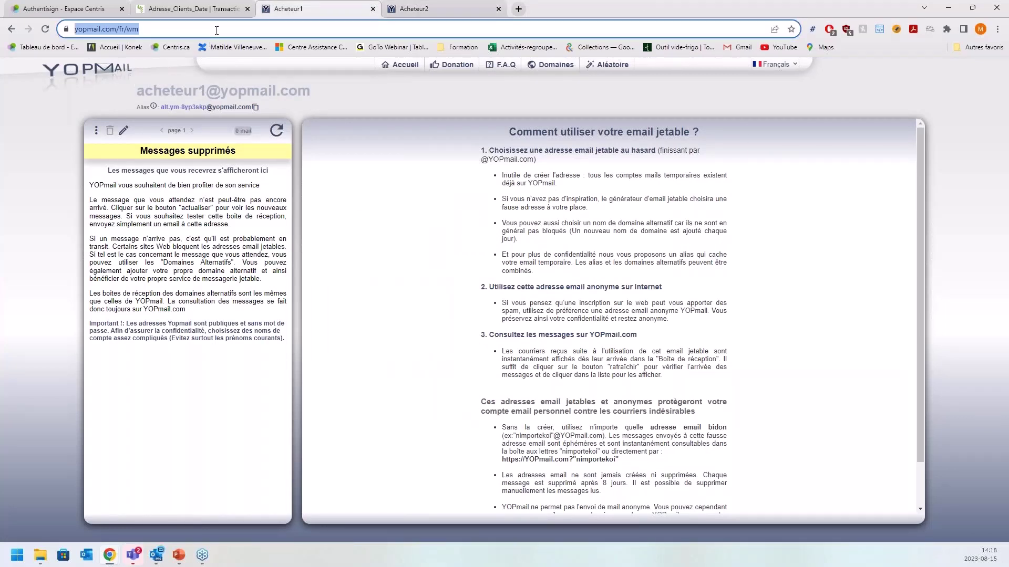
{"action": "type", "text": "yop"}
{"action": "key", "text": "Return"}
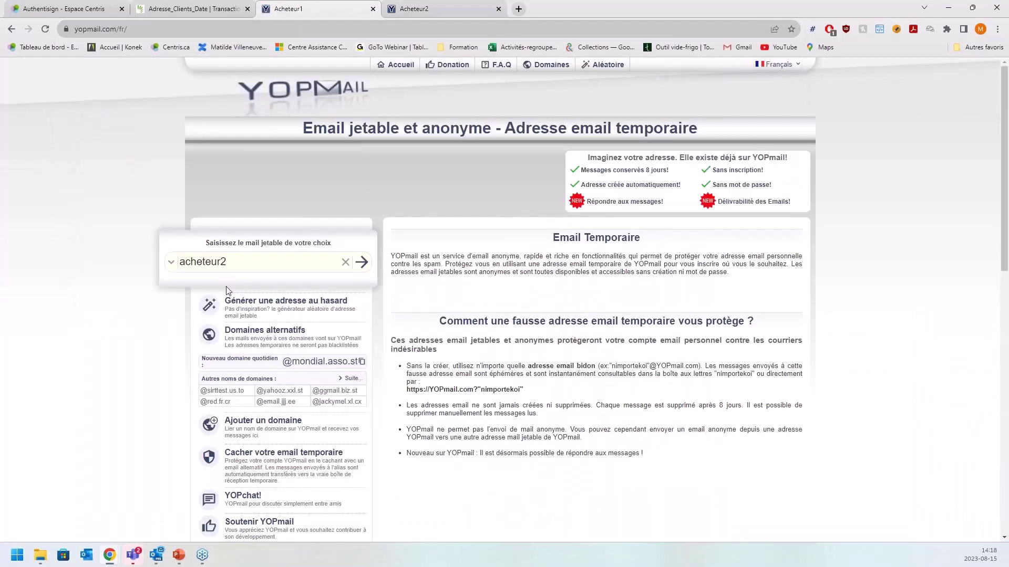
{"action": "left_click_drag", "start_coordinate": [243, 265], "coordinate": [120, 236]}
{"action": "left_click", "coordinate": [361, 262]}
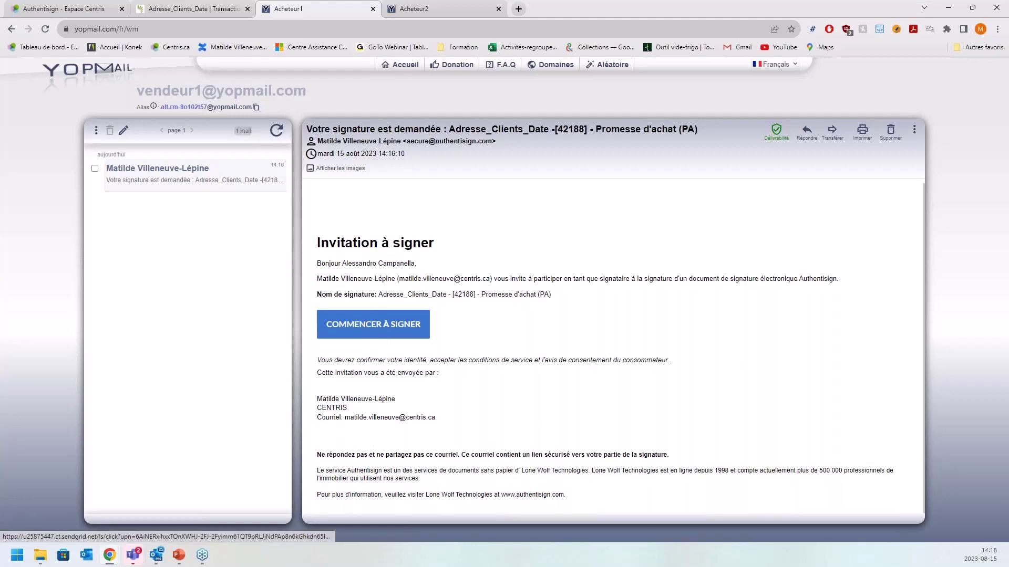
{"action": "left_click", "coordinate": [210, 9]}
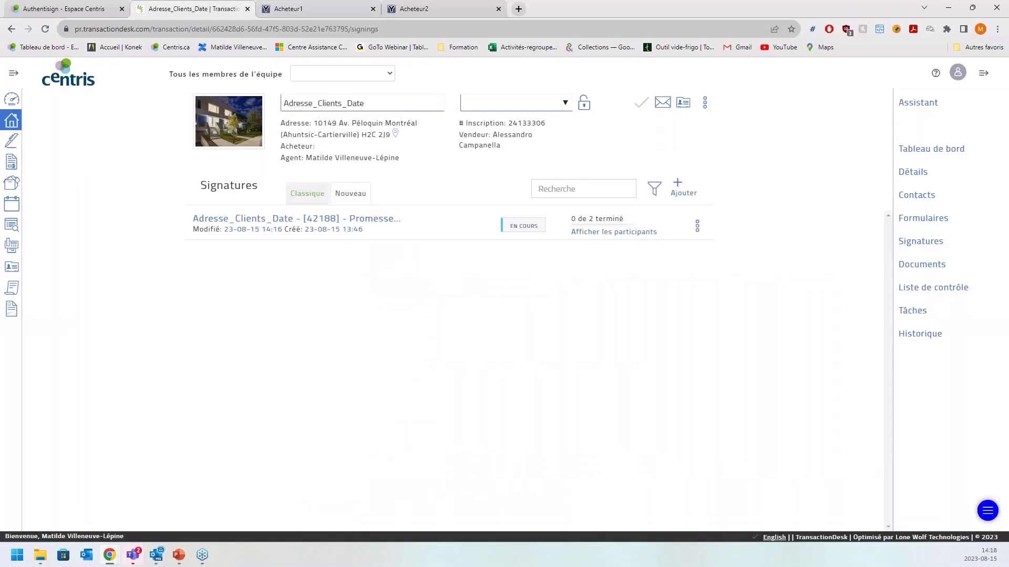
- Reload to show 1 de 2 terminé, then open the Promesse d'achat's actions menu in the Authentisign list
{"action": "left_click", "coordinate": [45, 29]}
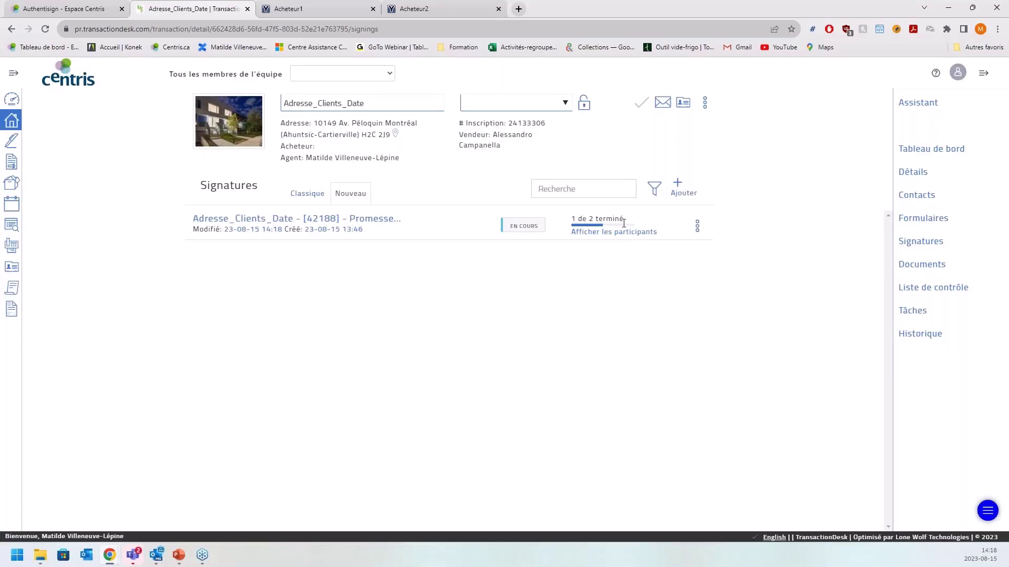
{"action": "mouse_move", "coordinate": [637, 230]}
{"action": "mouse_move", "coordinate": [603, 232]}
{"action": "left_click", "coordinate": [15, 147]}
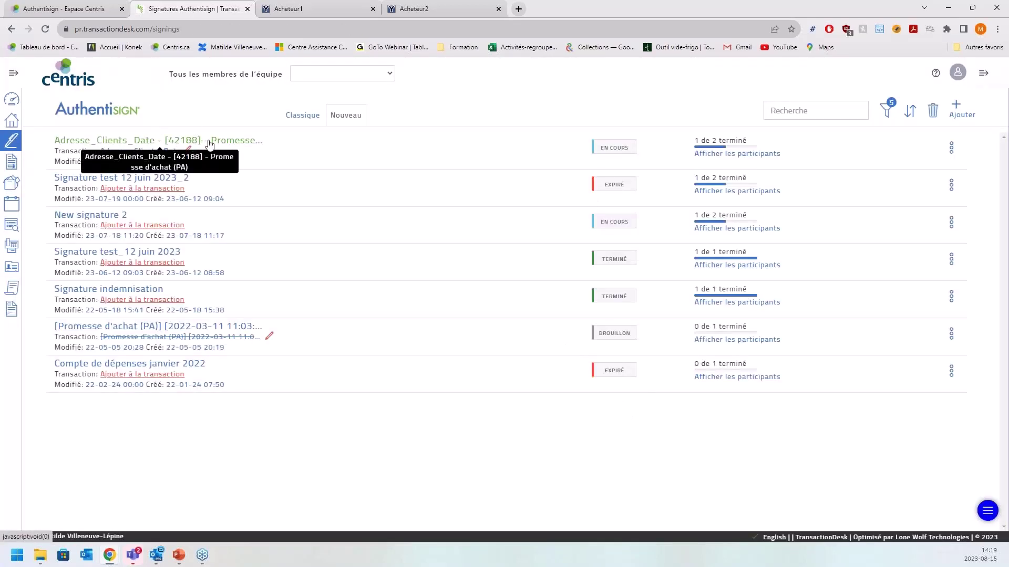
{"action": "mouse_move", "coordinate": [740, 151]}
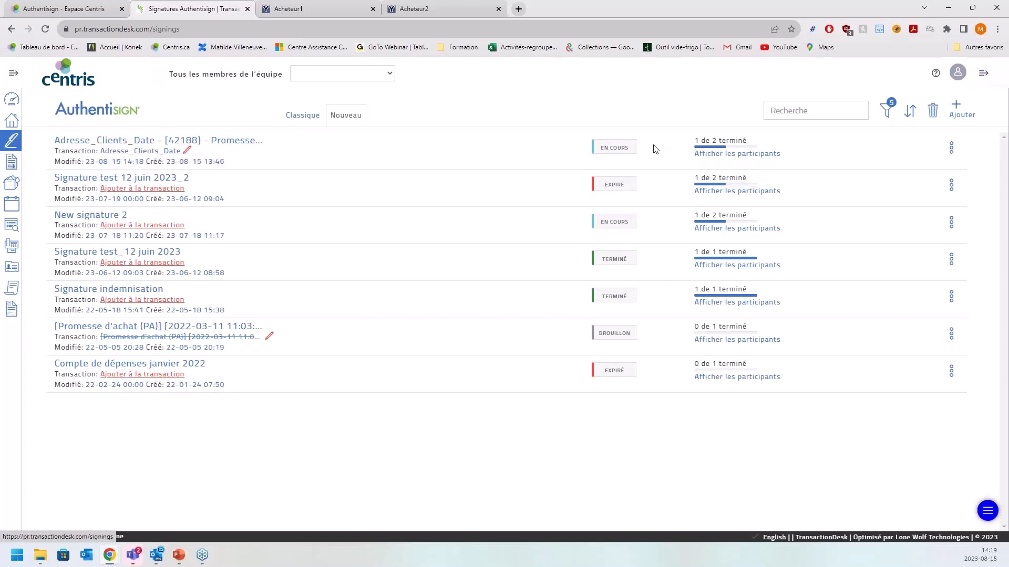
{"action": "left_click", "coordinate": [951, 150]}
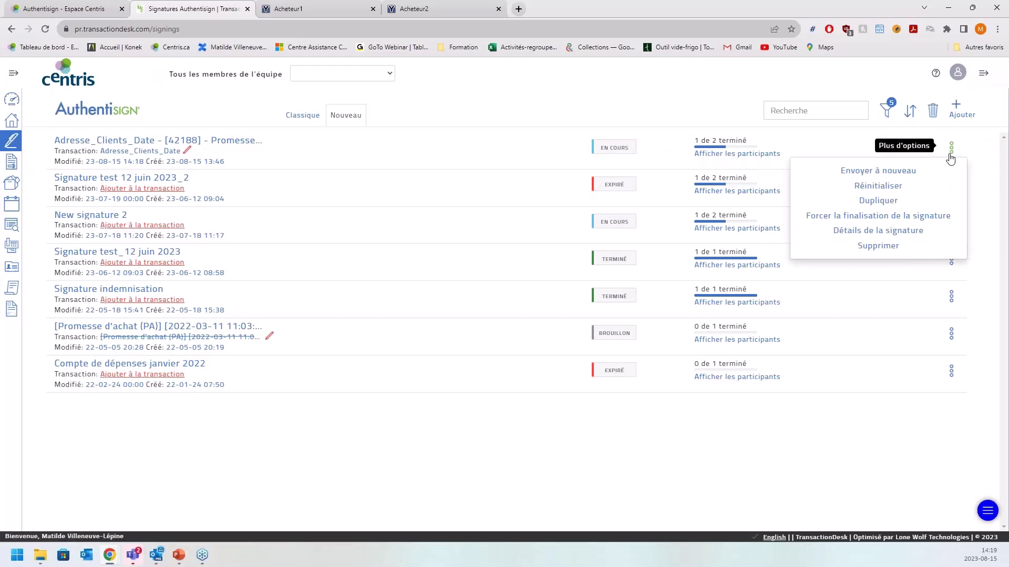
{"action": "left_click", "coordinate": [871, 232]}
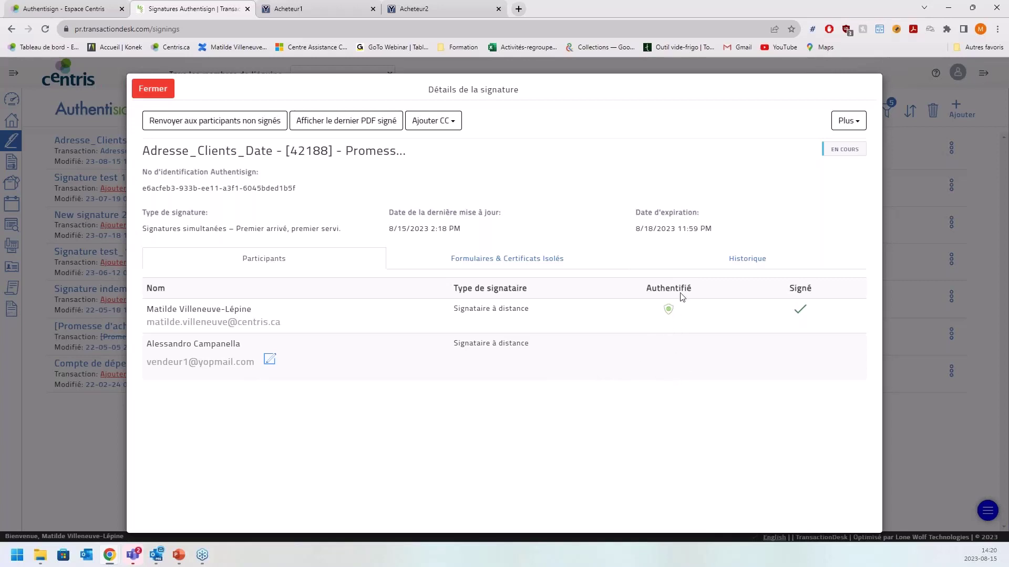
{"action": "left_click", "coordinate": [163, 90]}
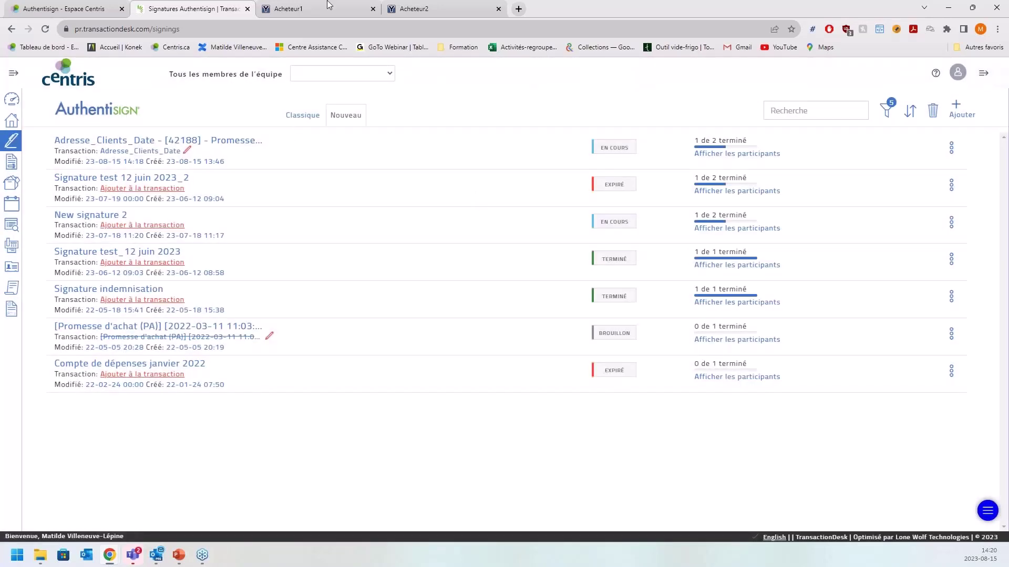
- Open the seller's invitation from YOPmail, accept the terms, and enter Laval as the signing city
{"action": "left_click", "coordinate": [310, 6]}
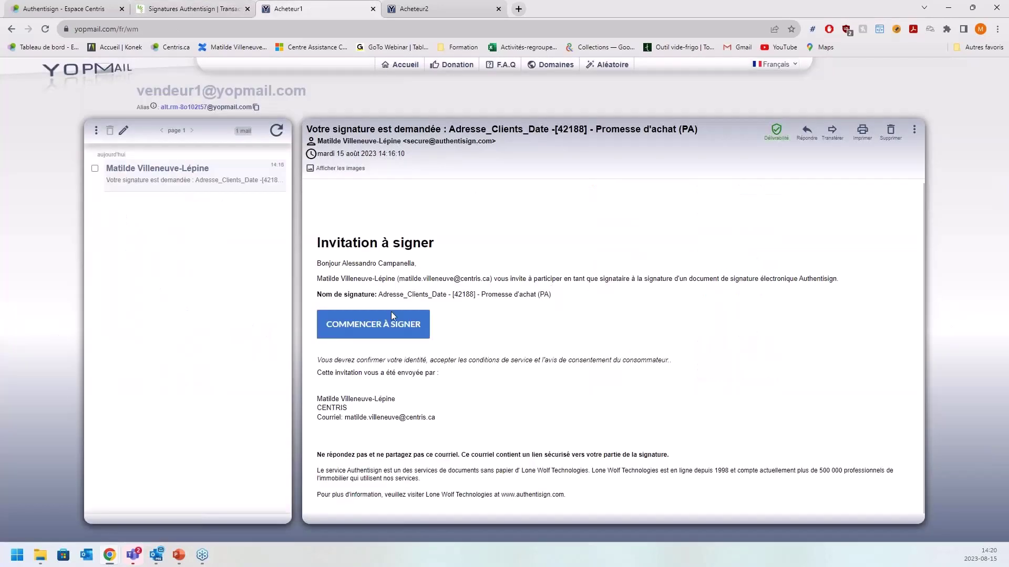
{"action": "left_click", "coordinate": [421, 337]}
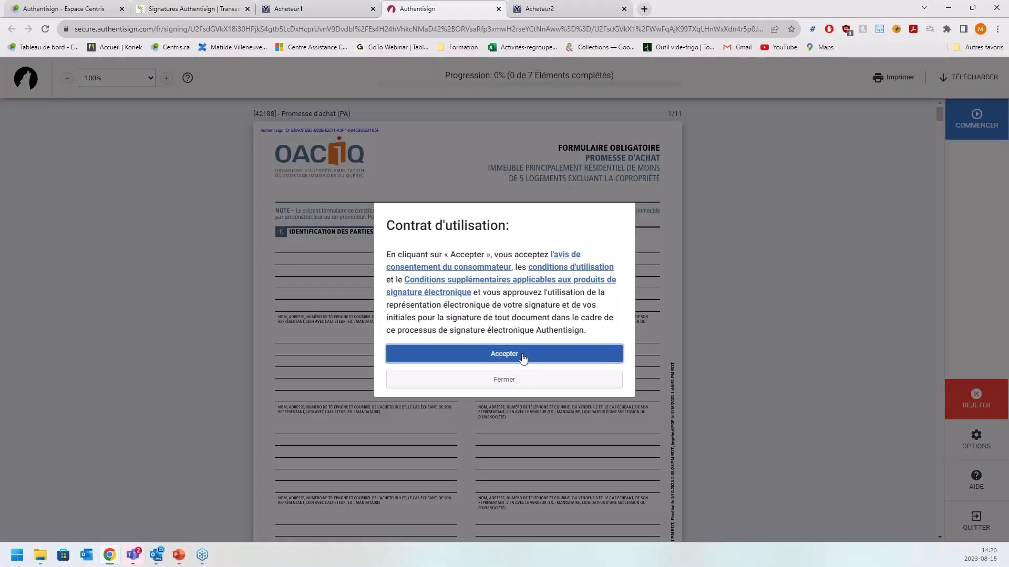
{"action": "left_click", "coordinate": [524, 356]}
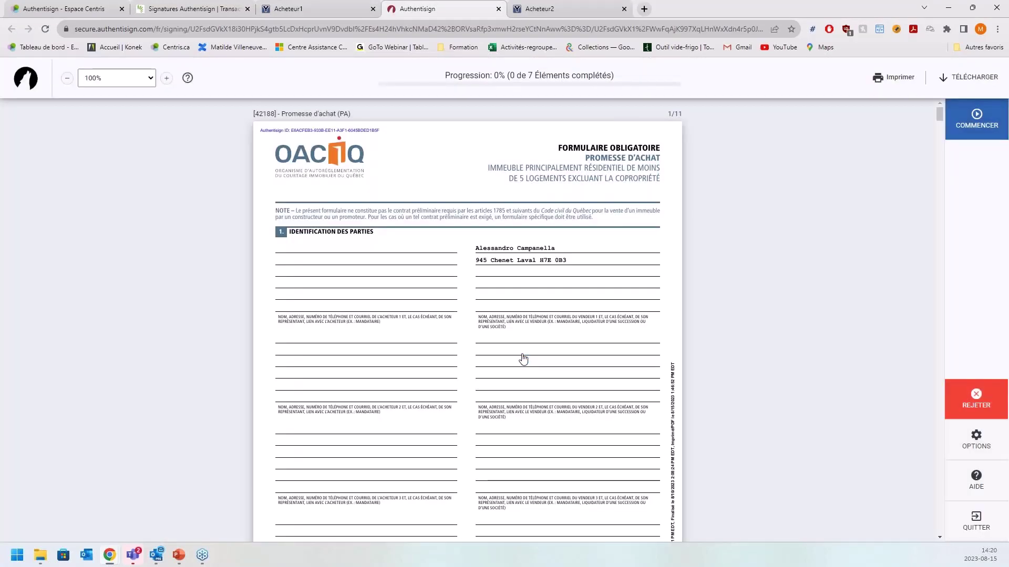
{"action": "left_click", "coordinate": [981, 122]}
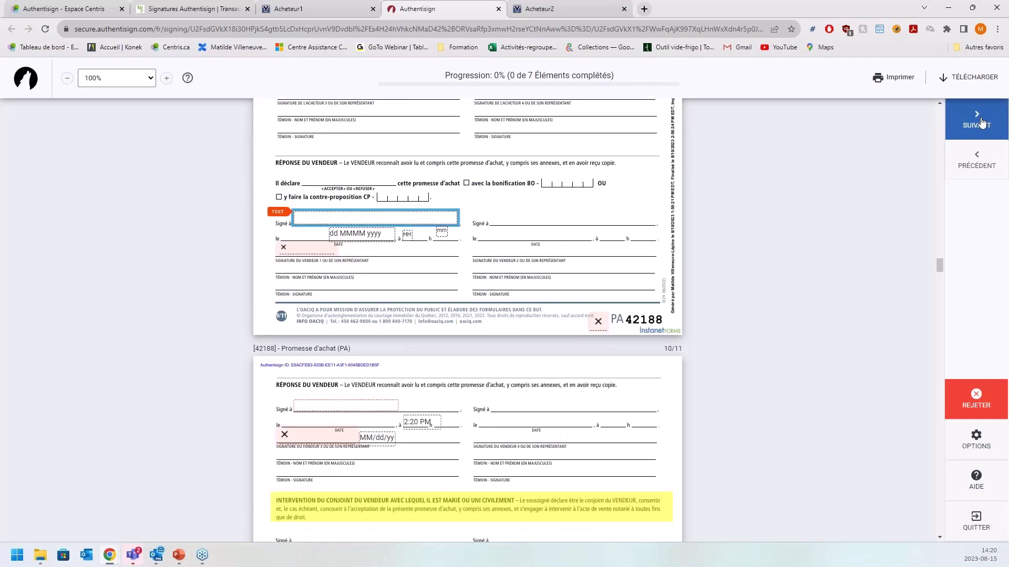
{"action": "type", "text": "Laval"}
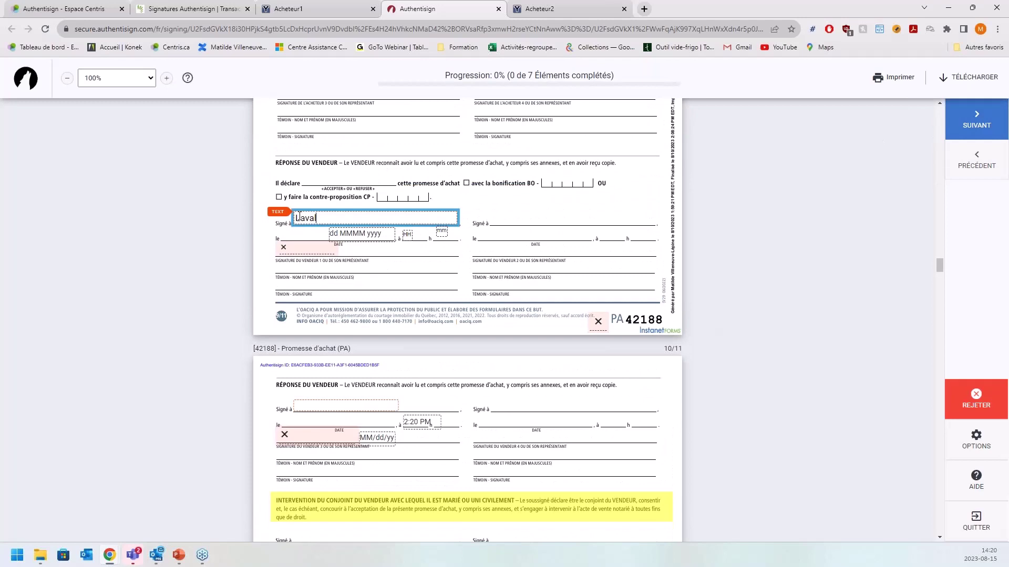
{"action": "key", "text": "Tab"}
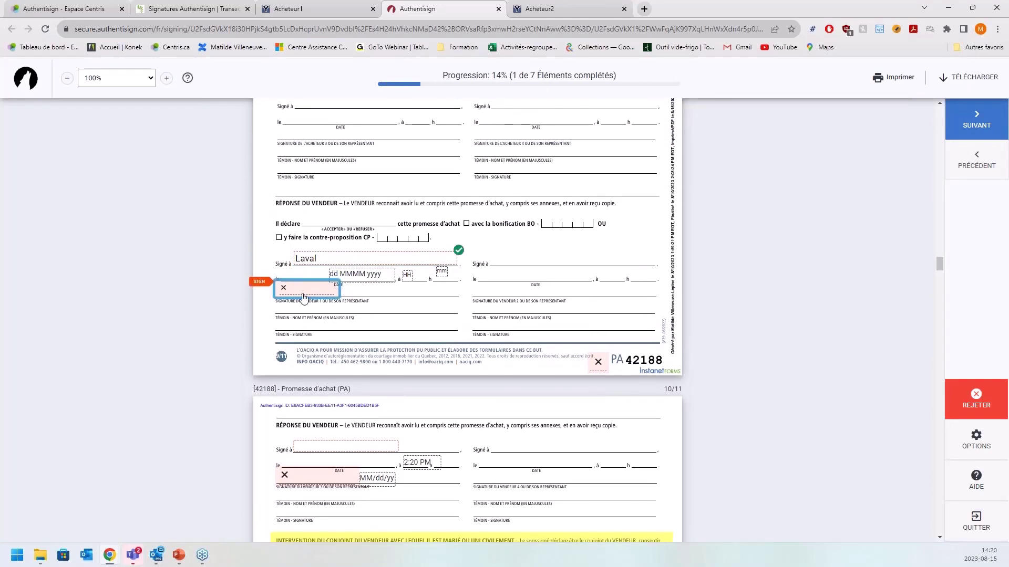
- Adopt the generated signature, sign and initial page 9, and sign page 10 with city Laval
{"action": "left_click", "coordinate": [304, 298]}
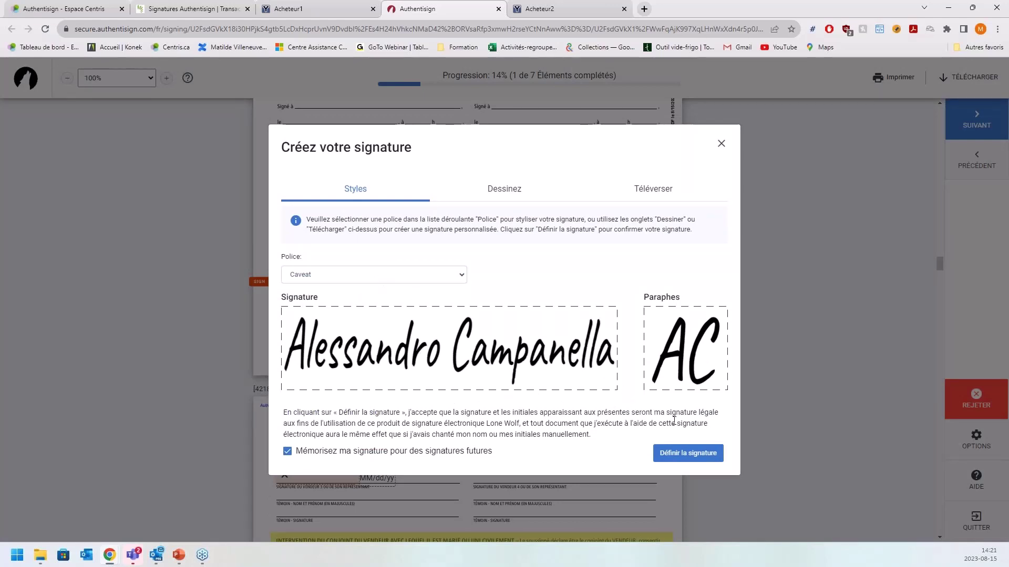
{"action": "left_click", "coordinate": [702, 453]}
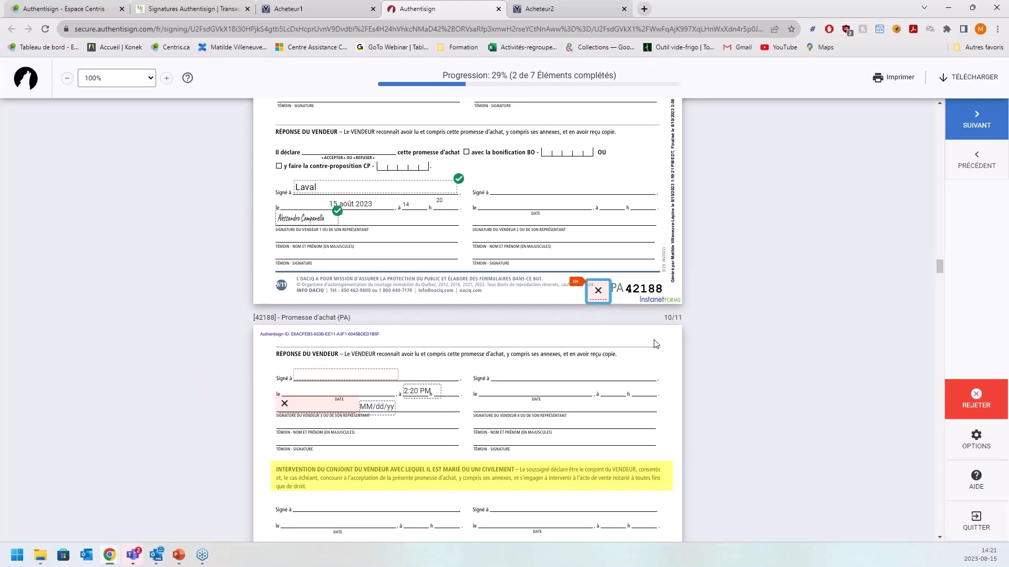
{"action": "left_click", "coordinate": [599, 295]}
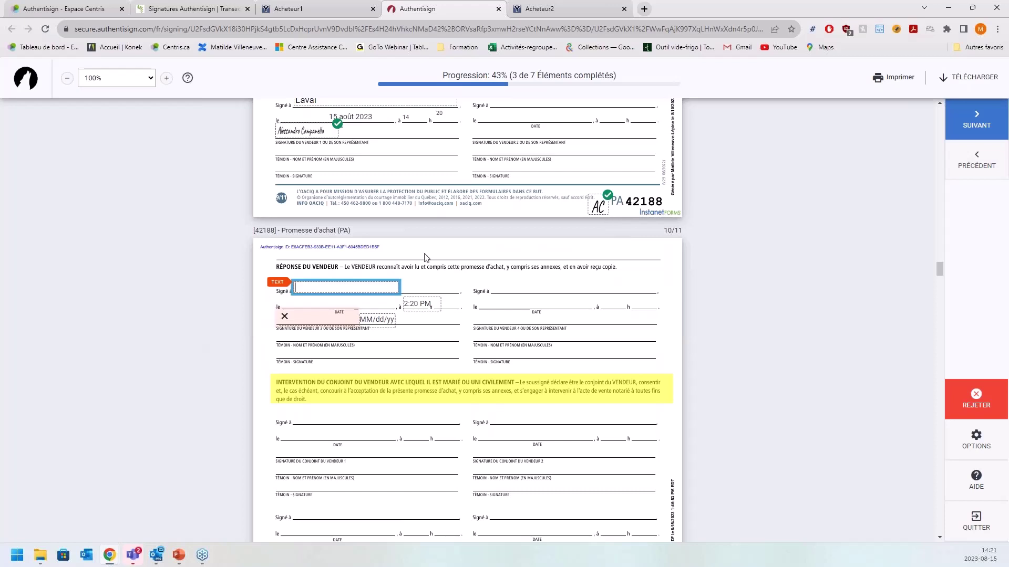
{"action": "type", "text": "Laval"}
{"action": "key", "text": "Tab"}
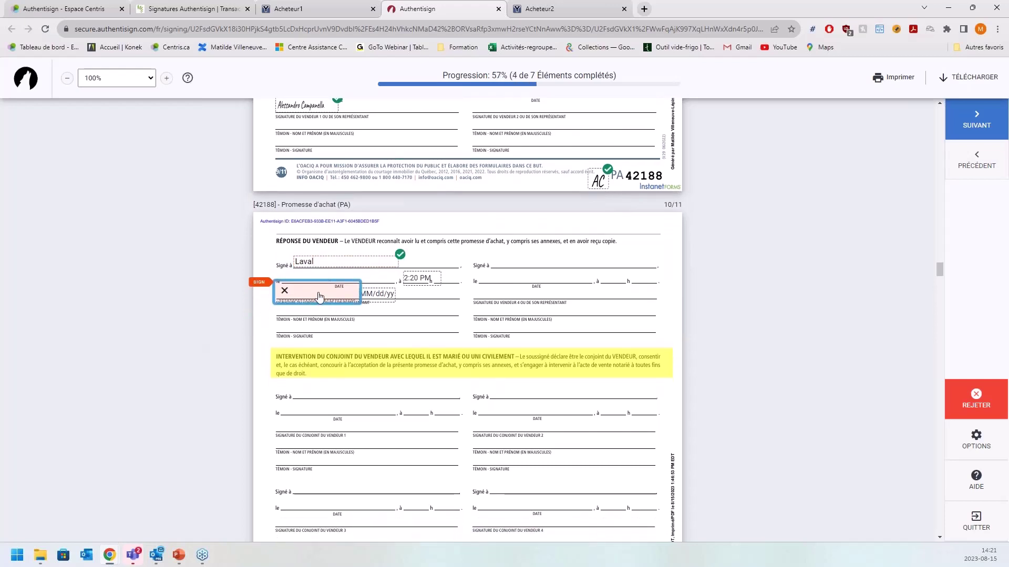
{"action": "left_click", "coordinate": [319, 297]}
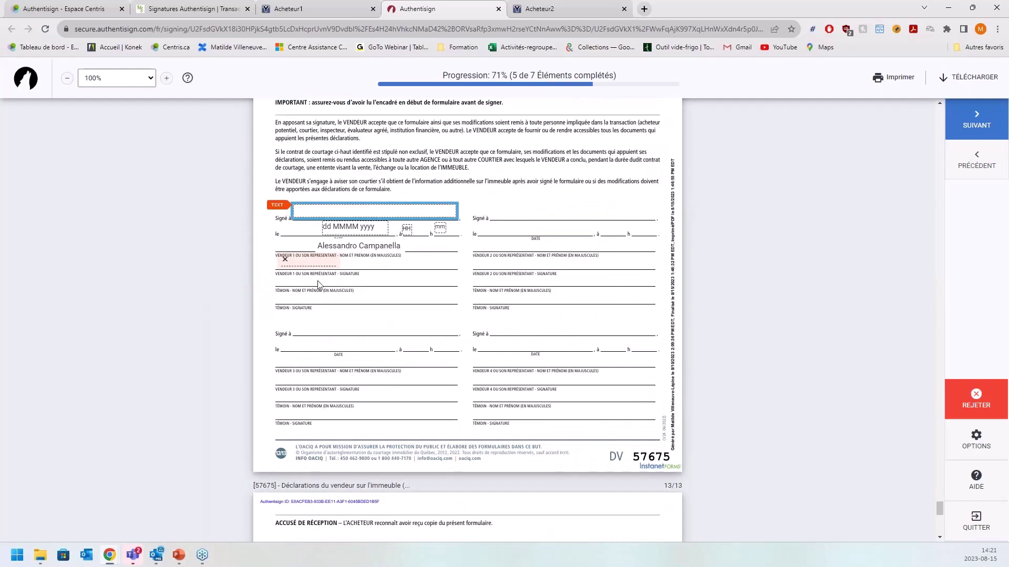
- Enter Laval on page 12, sign the last box, complete the seller's signature and close the page
{"action": "type", "text": "Laval"}
{"action": "key", "text": "Tab"}
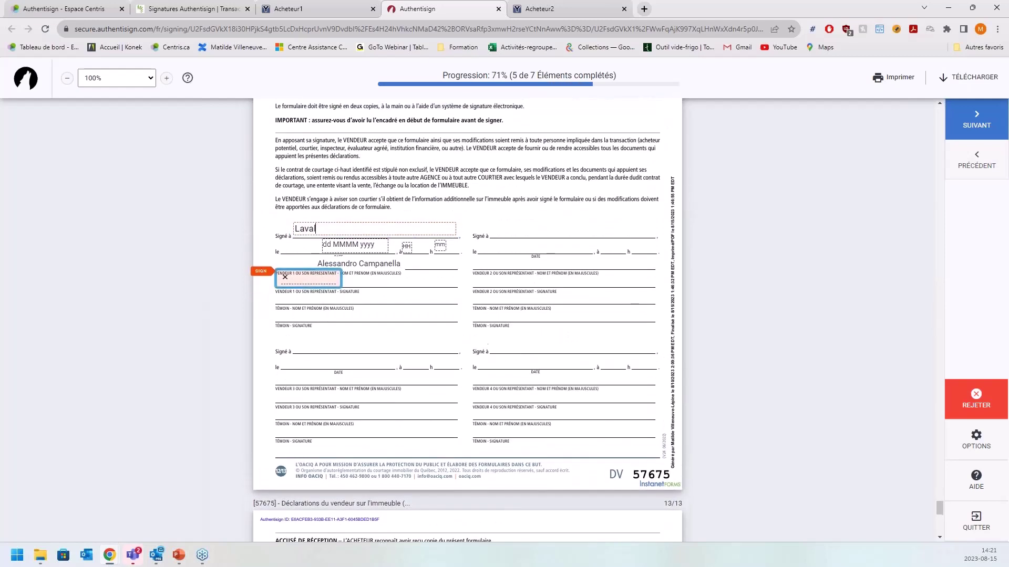
{"action": "left_click", "coordinate": [327, 292]}
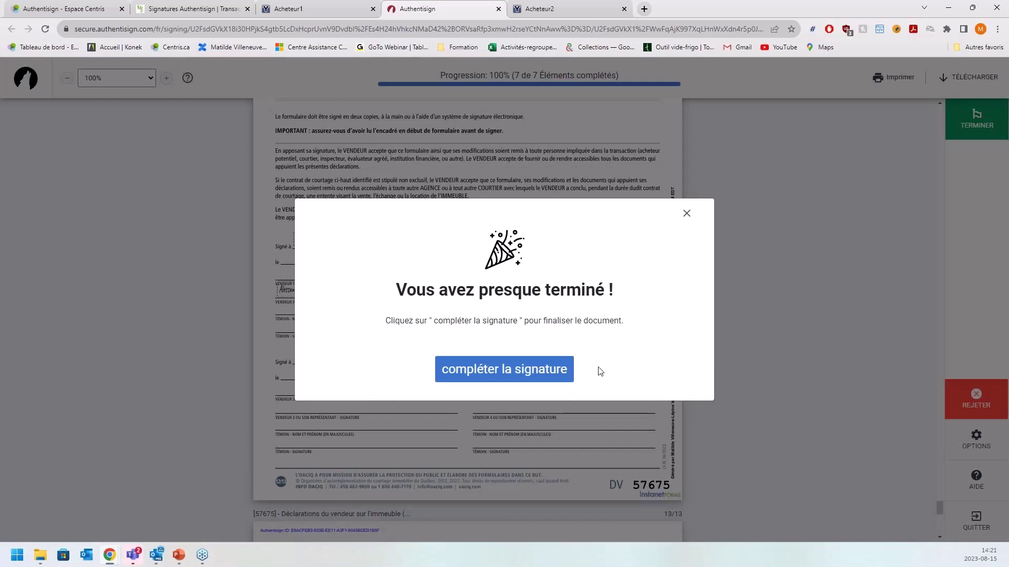
{"action": "left_click", "coordinate": [546, 379]}
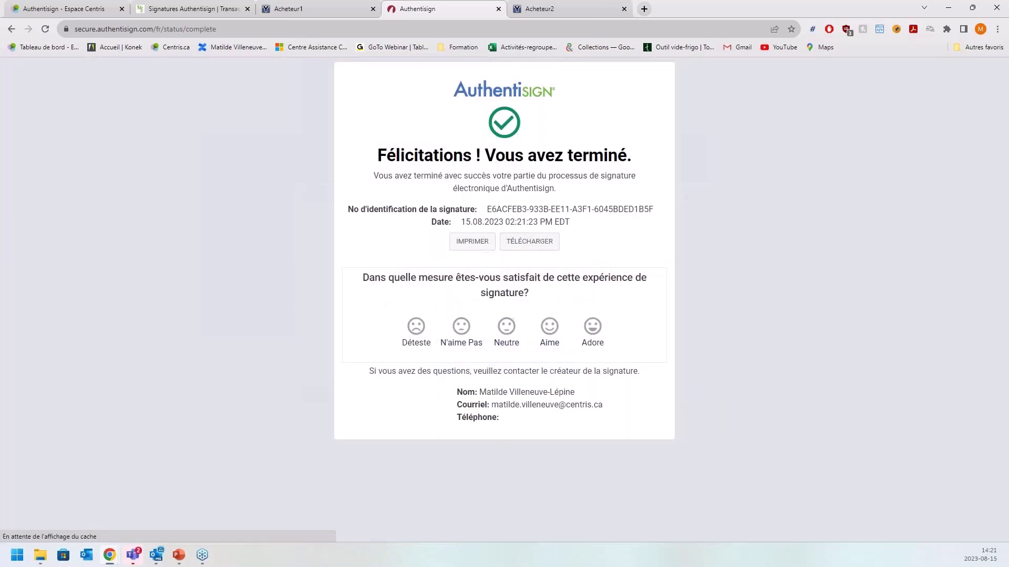
{"action": "left_click", "coordinate": [499, 9]}
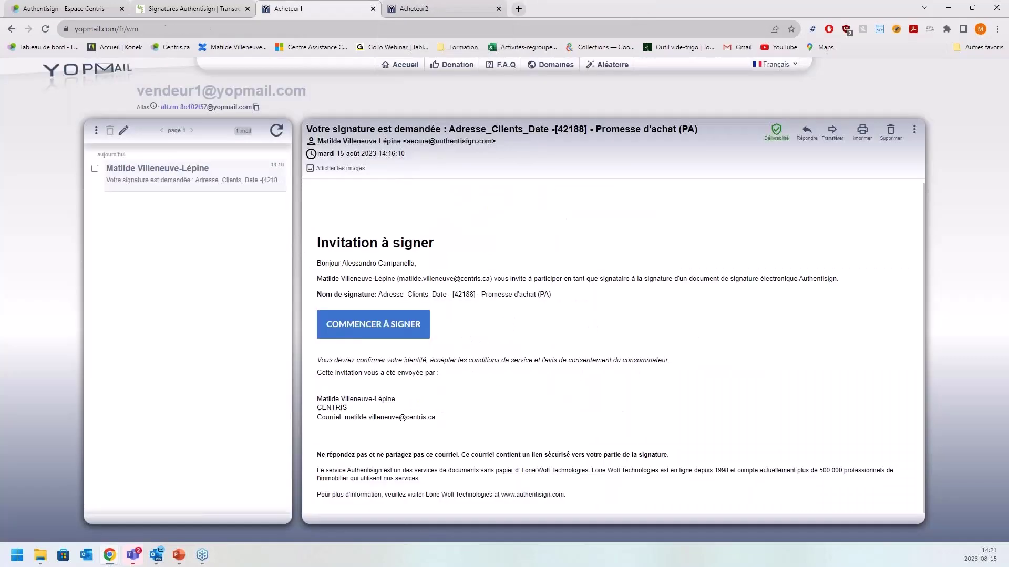
- Reload the Authentisign signings list so the Promesse d'achat shows Terminé, 2 de 2
{"action": "left_click", "coordinate": [169, 11]}
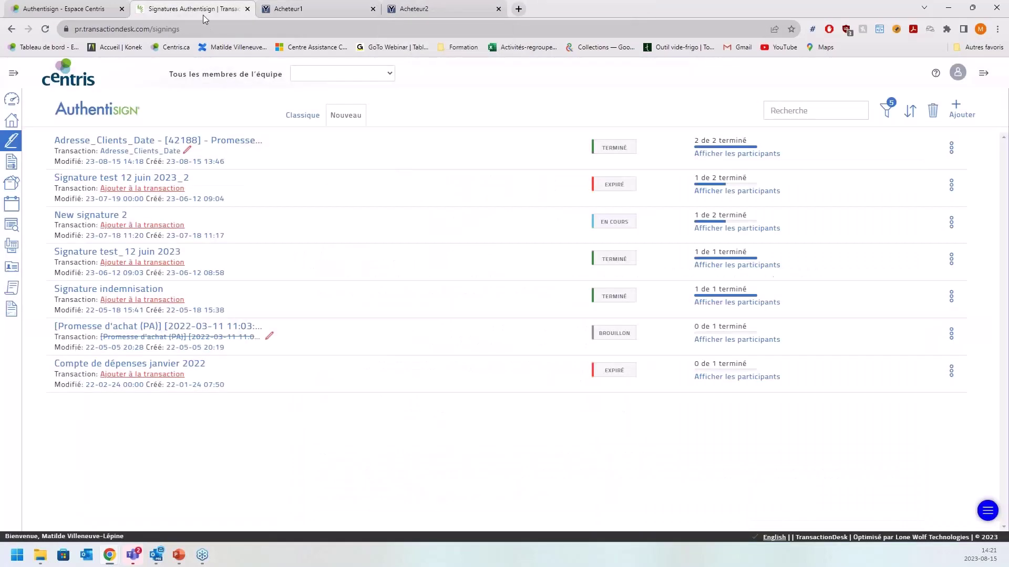
{"action": "left_click", "coordinate": [44, 29]}
{"action": "mouse_move", "coordinate": [711, 149]}
{"action": "left_click", "coordinate": [156, 555]}
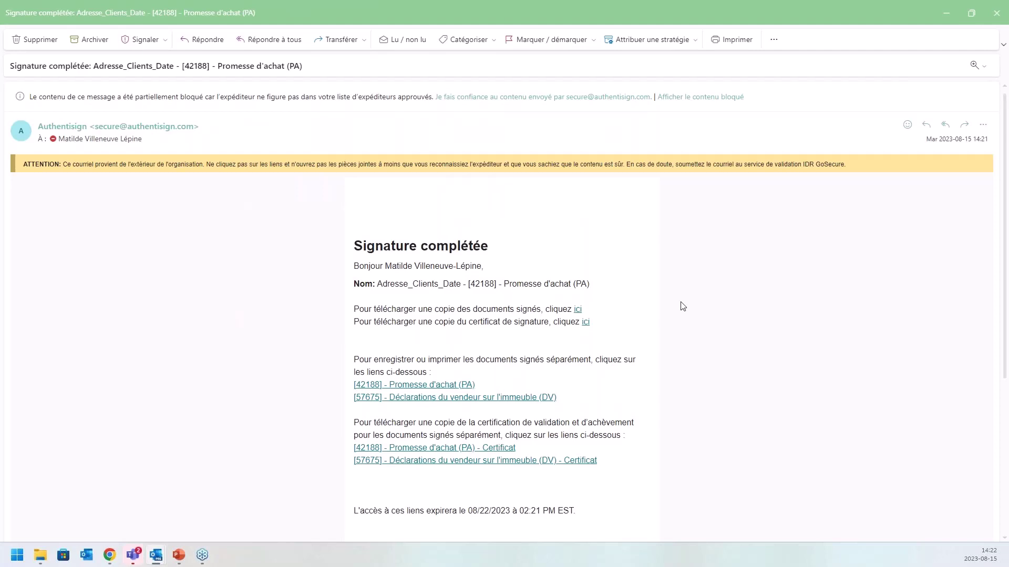
- Highlight the signed documents and signature certificate download lines in the completion email, then close it
{"action": "scroll", "coordinate": [683, 306], "scroll_direction": "down", "scroll_amount": 3}
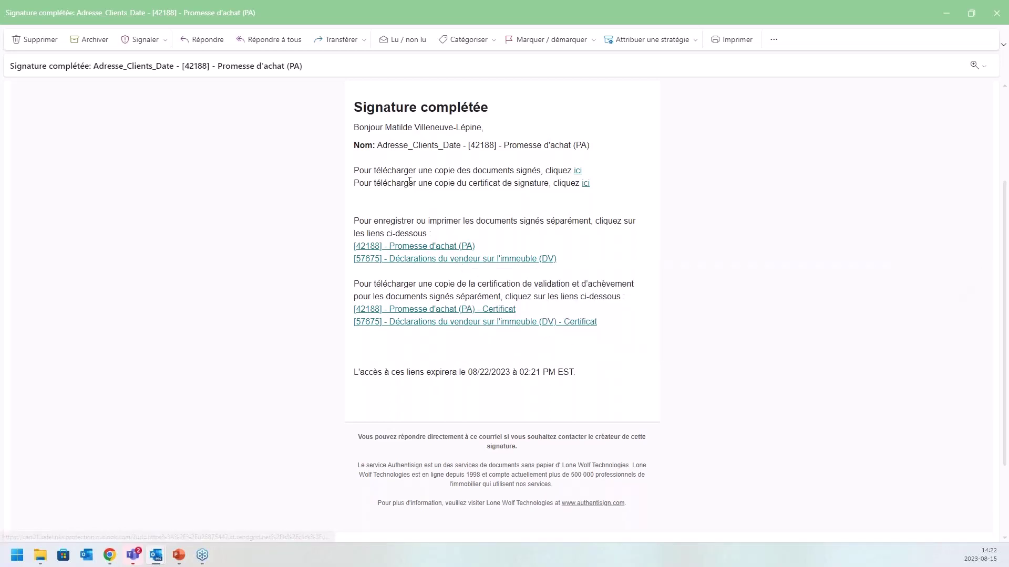
{"action": "left_click_drag", "start_coordinate": [383, 170], "coordinate": [546, 167]}
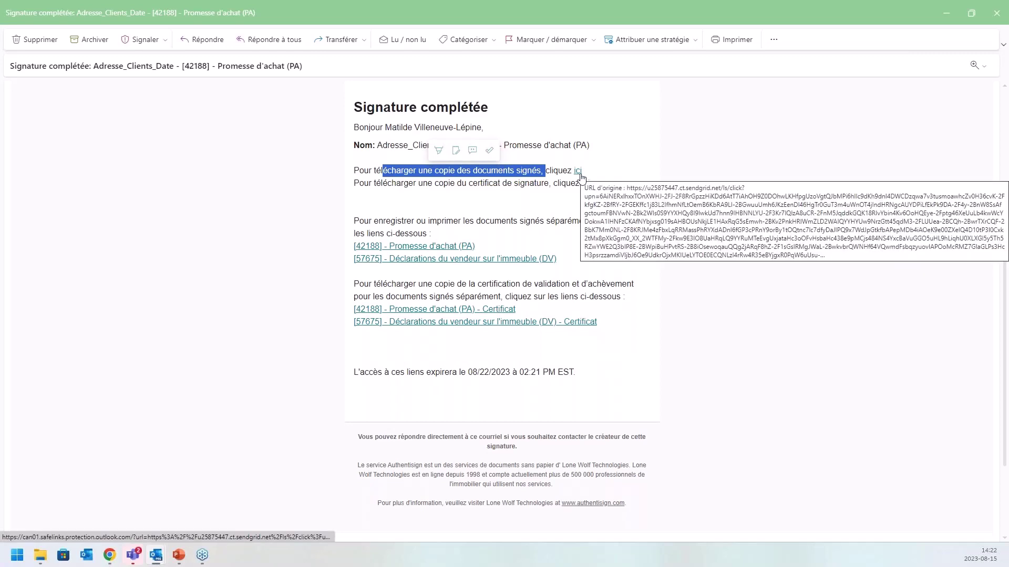
{"action": "left_click_drag", "start_coordinate": [435, 183], "coordinate": [558, 183]}
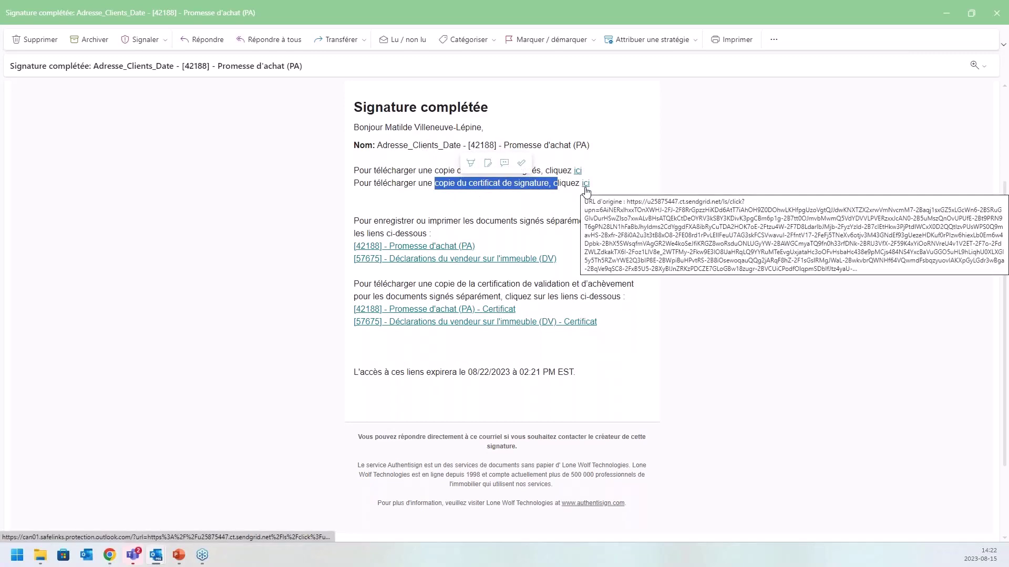
{"action": "left_click", "coordinate": [541, 203]}
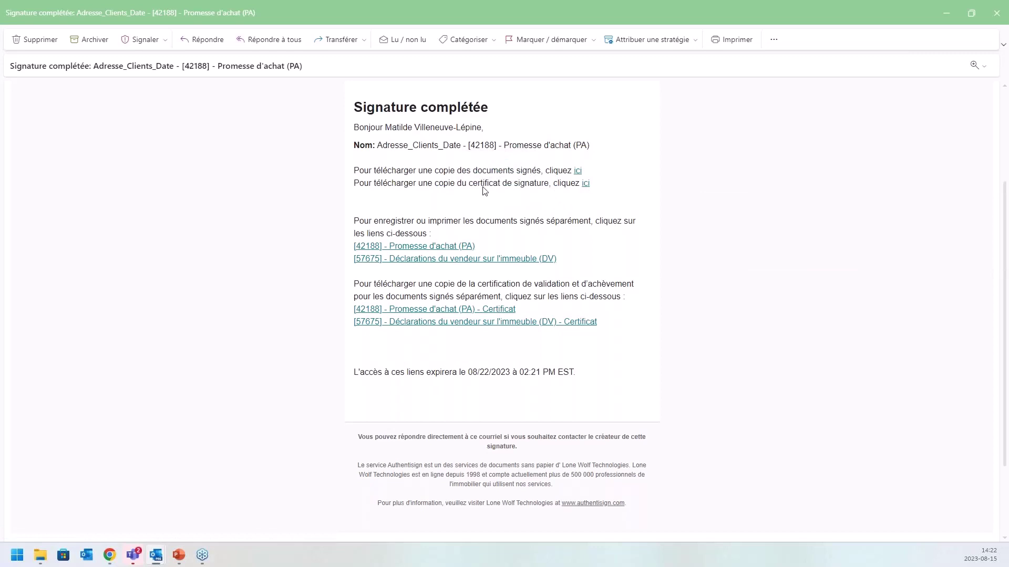
{"action": "left_click_drag", "start_coordinate": [404, 167], "coordinate": [541, 171]}
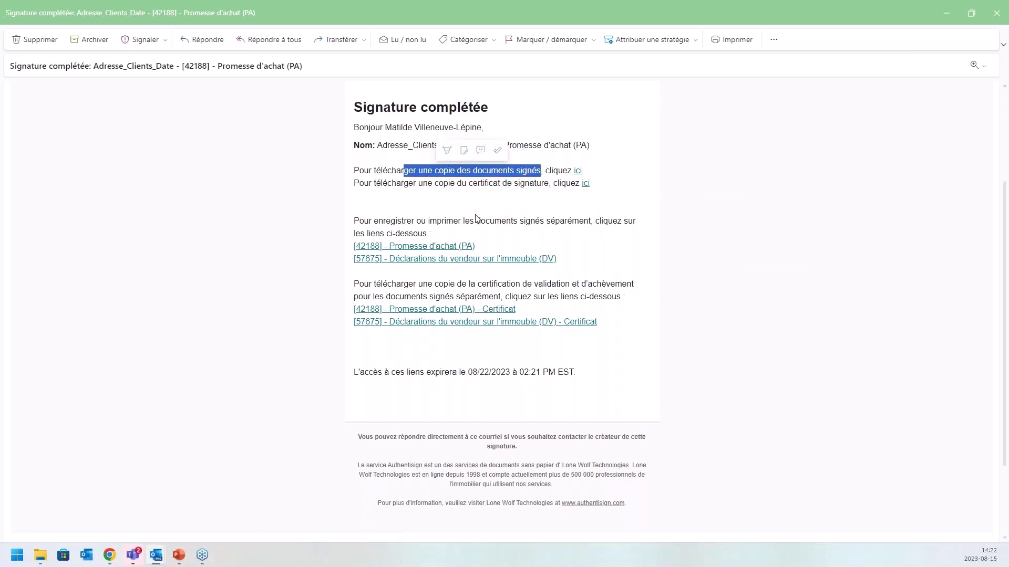
{"action": "left_click", "coordinate": [514, 204]}
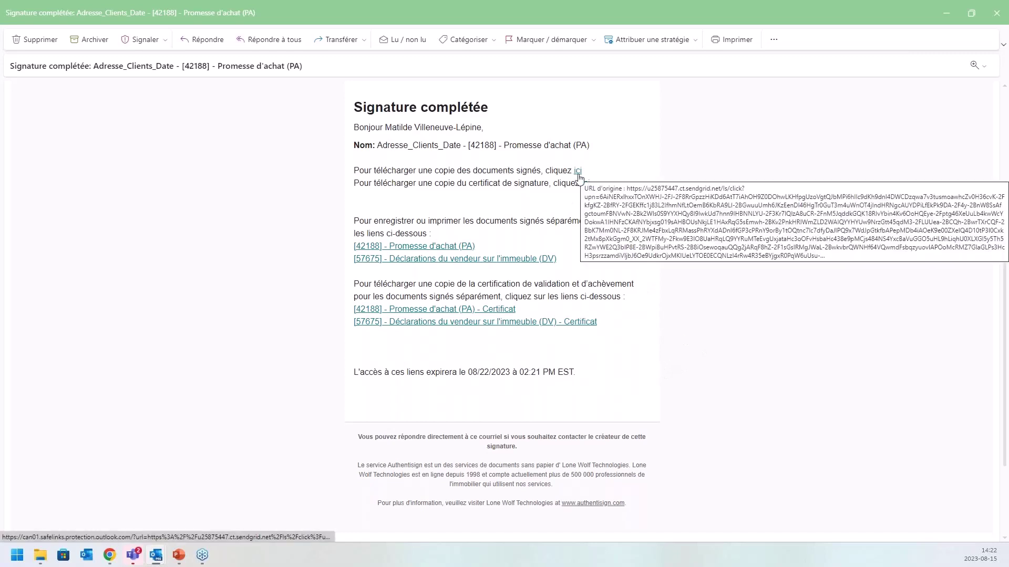
{"action": "left_click_drag", "start_coordinate": [473, 184], "coordinate": [547, 188]}
{"action": "left_click", "coordinate": [558, 198]}
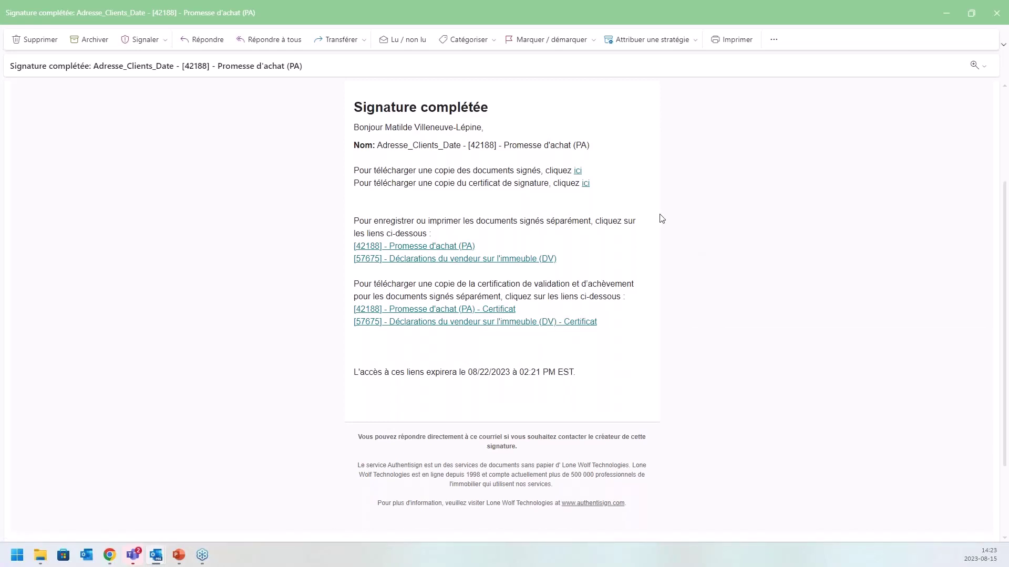
{"action": "left_click", "coordinate": [989, 16]}
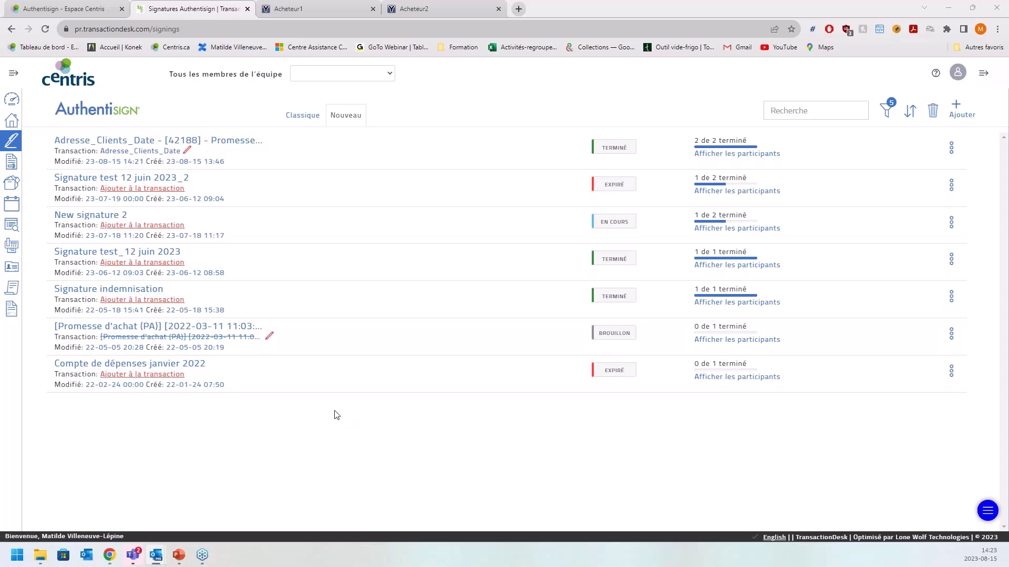
- Open the Adresse_Clients_Date signing details, showing both signers signed and status Terminé
{"action": "left_click", "coordinate": [258, 143]}
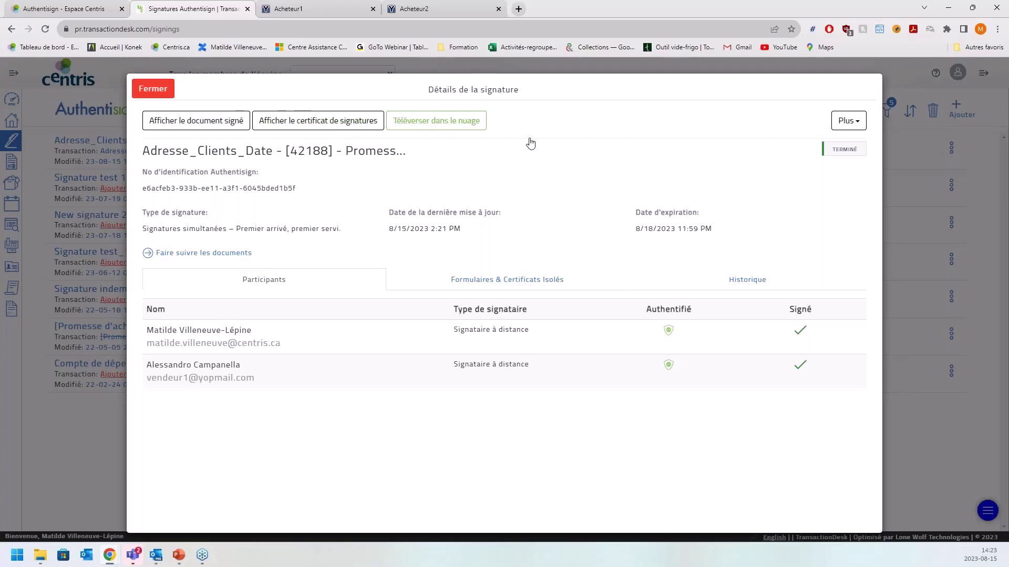
- Check the Plus actions list, then expand 'Faire suivre les documents' to show the forwarding email field
{"action": "left_click", "coordinate": [848, 121]}
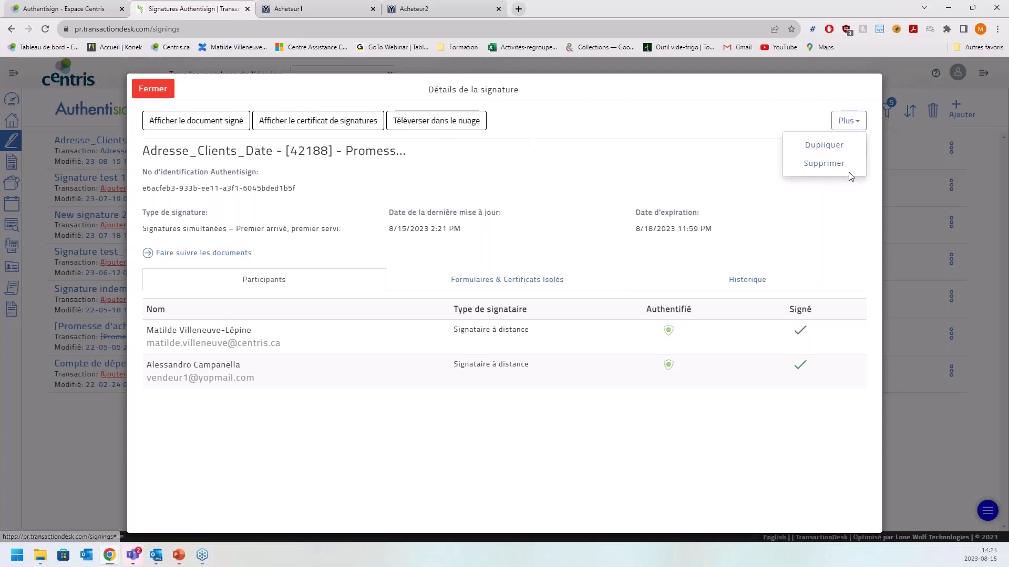
{"action": "left_click", "coordinate": [389, 489]}
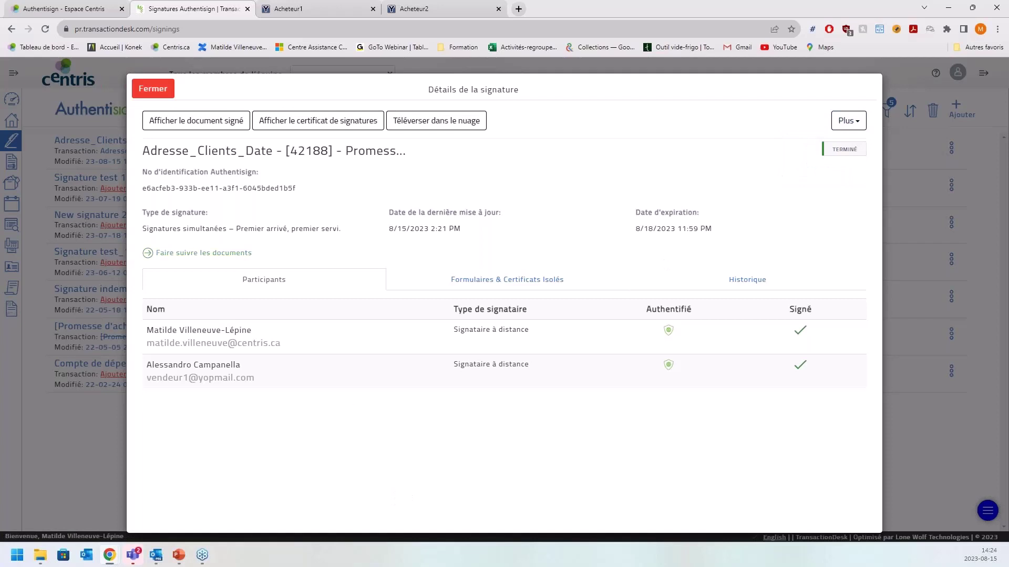
{"action": "left_click", "coordinate": [192, 258]}
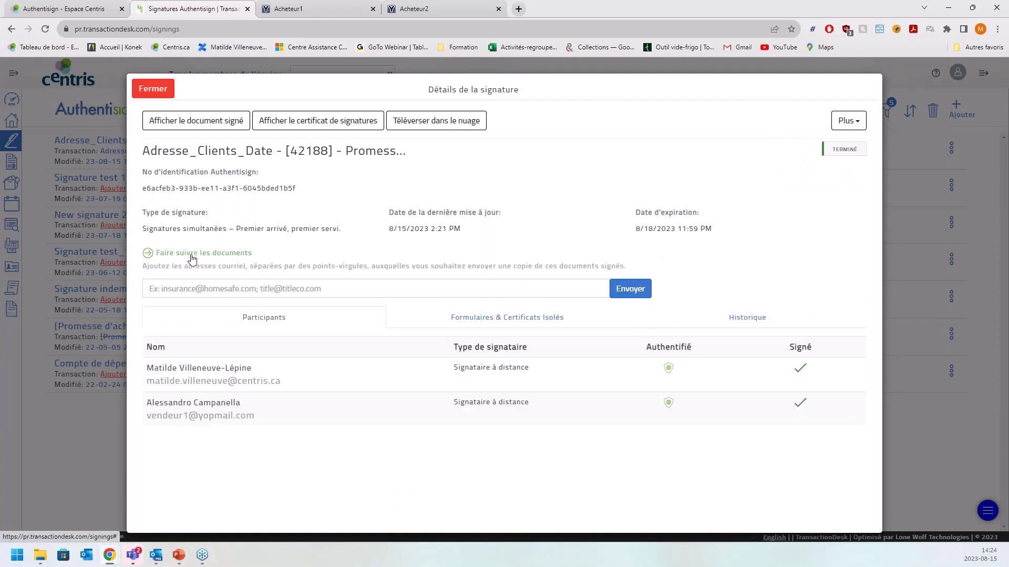
{"action": "left_click", "coordinate": [237, 284]}
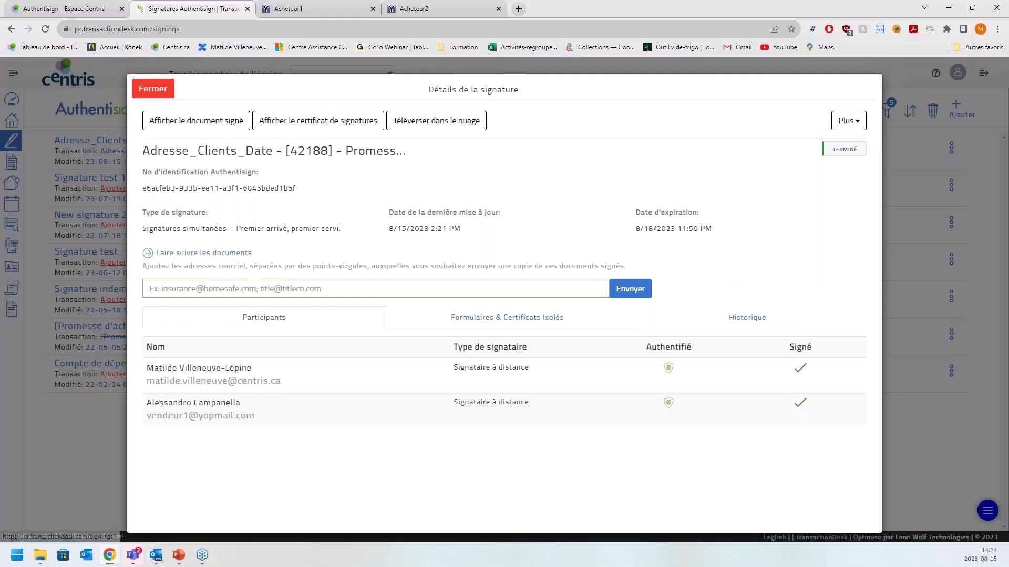
- Highlight the signature type 'Signatures simultanées – Premier arrivé, premier servi', then place the cursor in the forwarding email field
{"action": "left_click_drag", "start_coordinate": [143, 229], "coordinate": [347, 231]}
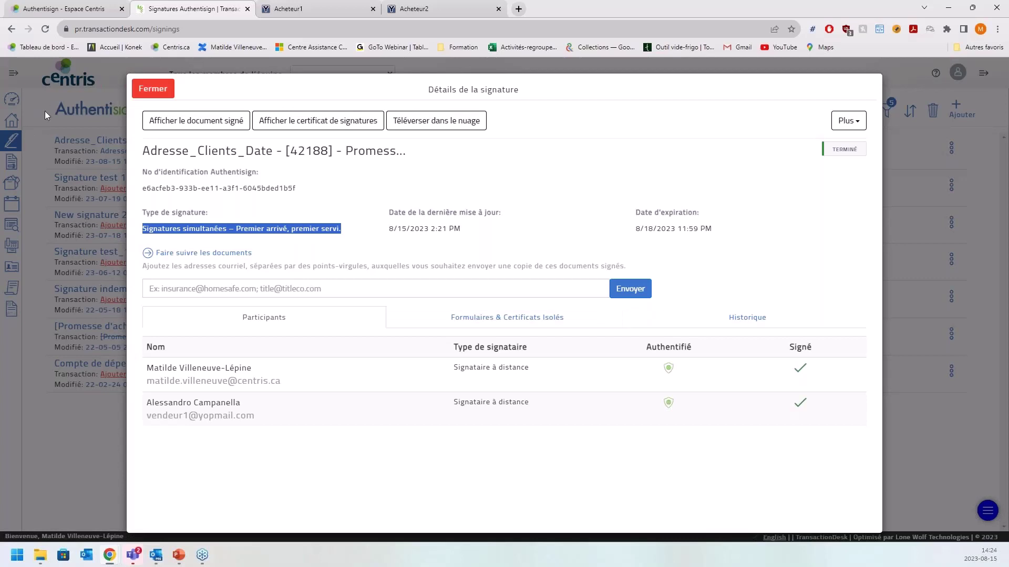
{"action": "left_click", "coordinate": [368, 227]}
{"action": "left_click_drag", "start_coordinate": [197, 238], "coordinate": [138, 239]}
{"action": "left_click", "coordinate": [193, 239]}
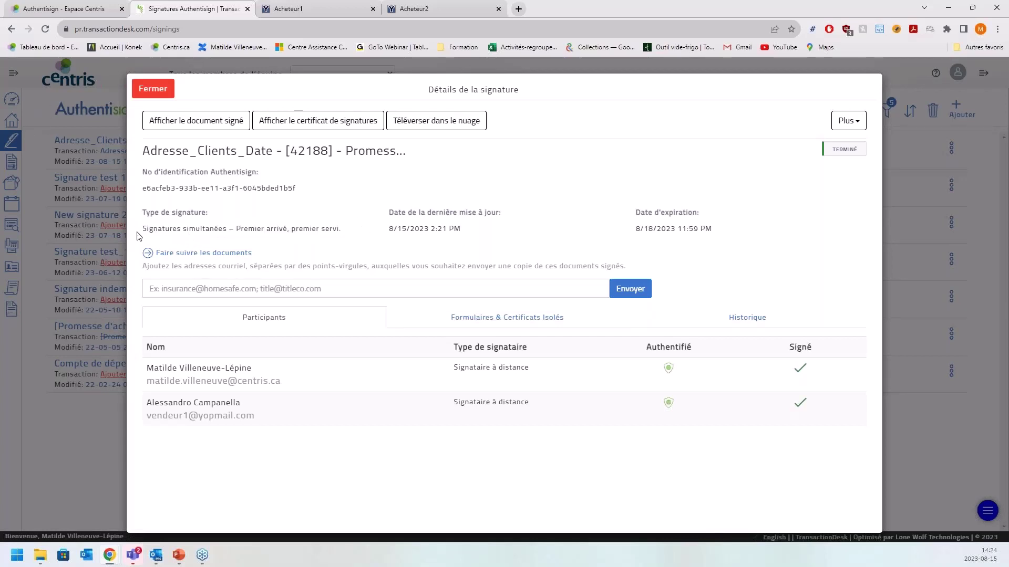
{"action": "left_click_drag", "start_coordinate": [143, 231], "coordinate": [238, 234]}
{"action": "left_click", "coordinate": [239, 235]}
{"action": "left_click", "coordinate": [184, 284]}
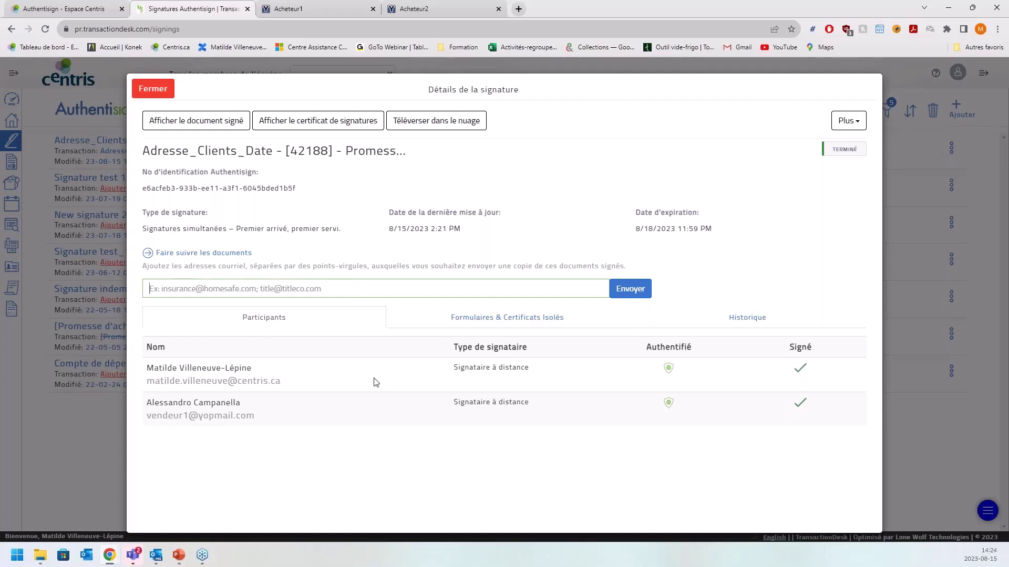
- Browse the 'Formulaires & Certificats Isolés' tab and the full Historique log, then close with Fermer
{"action": "left_click", "coordinate": [509, 329]}
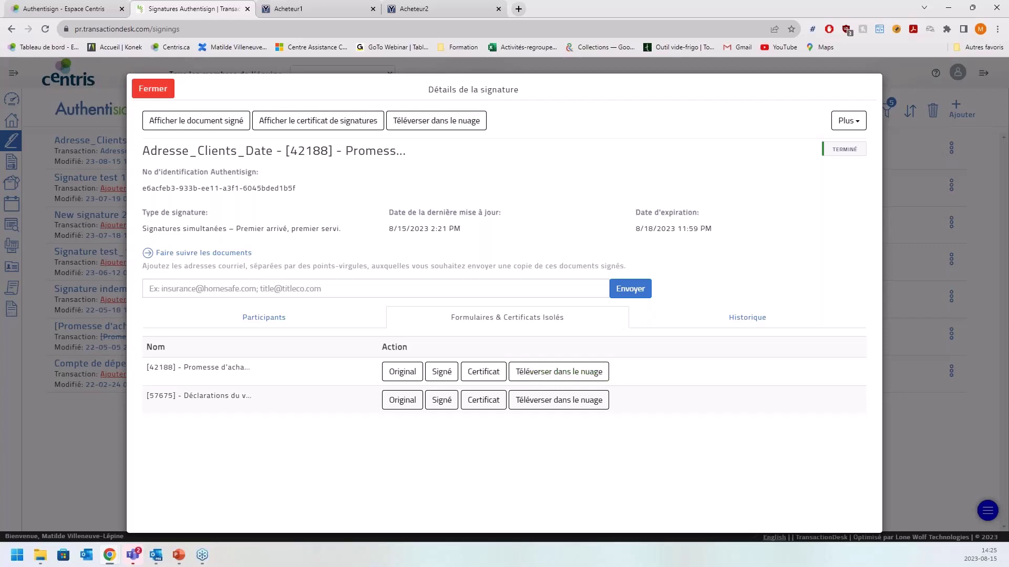
{"action": "left_click", "coordinate": [745, 326]}
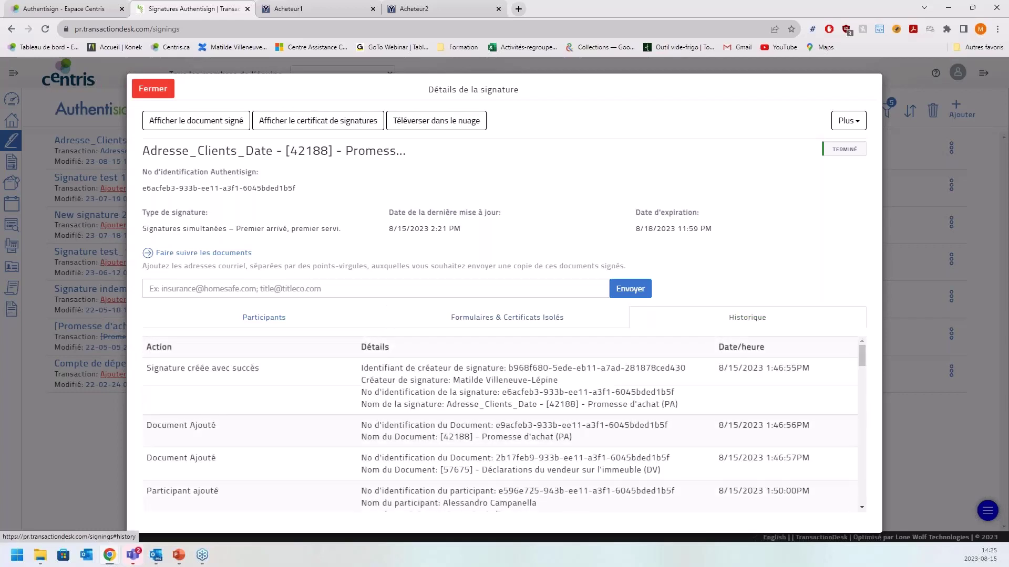
{"action": "left_click_drag", "start_coordinate": [862, 357], "coordinate": [860, 513]}
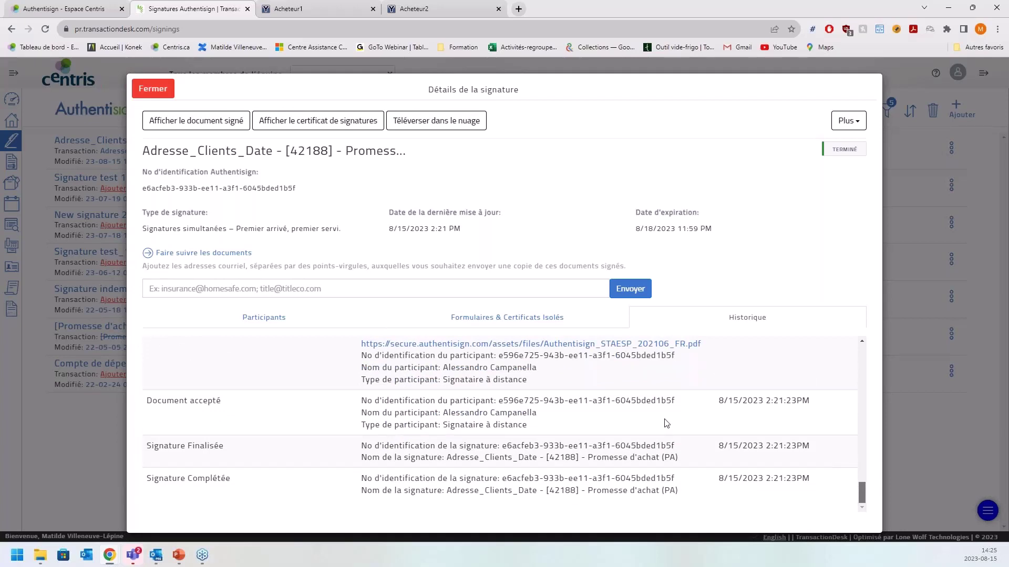
{"action": "scroll", "coordinate": [665, 424], "scroll_direction": "up", "scroll_amount": 1}
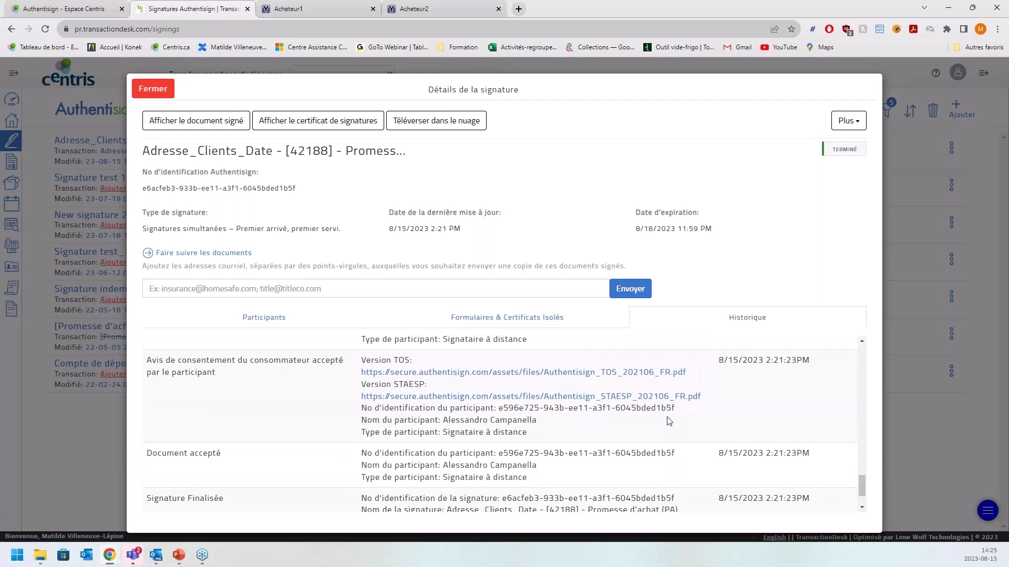
{"action": "scroll", "coordinate": [668, 422], "scroll_direction": "up", "scroll_amount": 1}
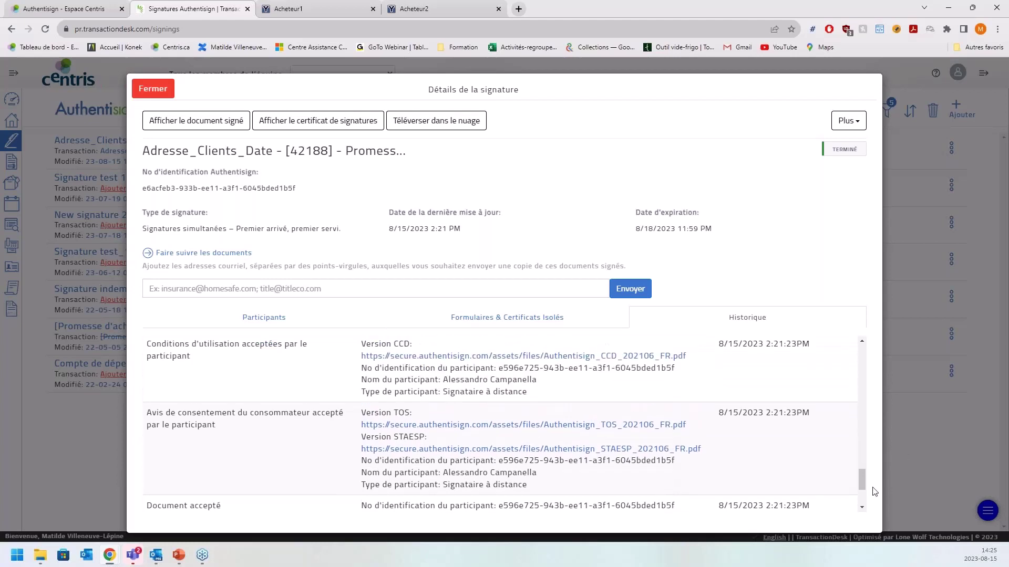
{"action": "left_click_drag", "start_coordinate": [863, 477], "coordinate": [859, 458]}
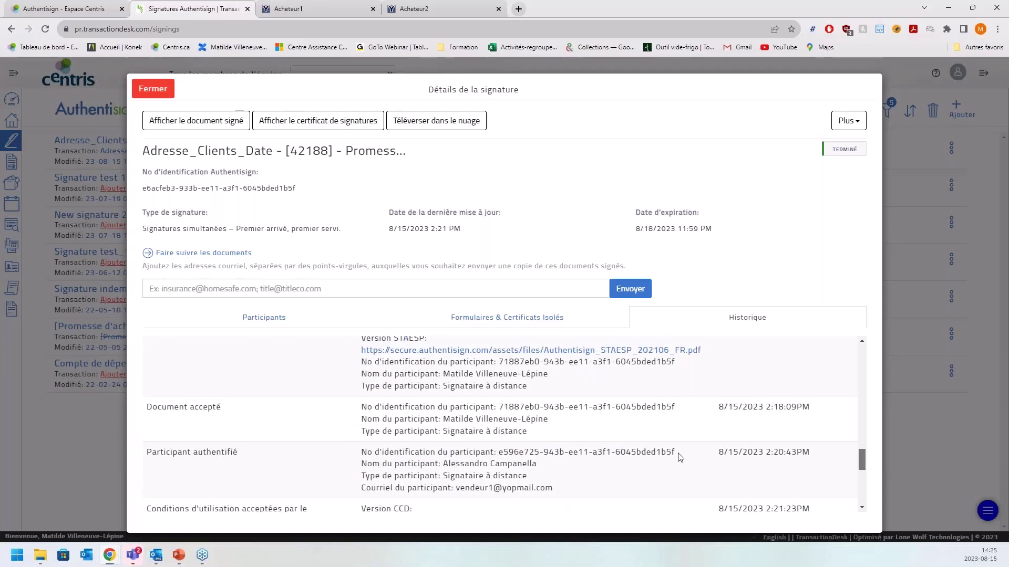
{"action": "scroll", "coordinate": [732, 431], "scroll_direction": "up", "scroll_amount": 3}
{"action": "scroll", "coordinate": [737, 435], "scroll_direction": "up", "scroll_amount": 3}
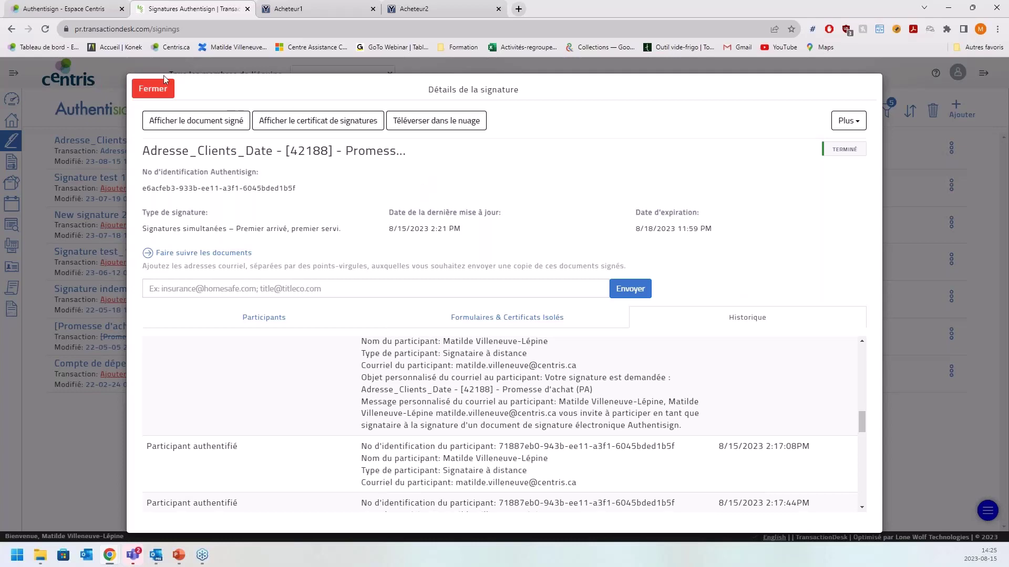
{"action": "left_click", "coordinate": [155, 89]}
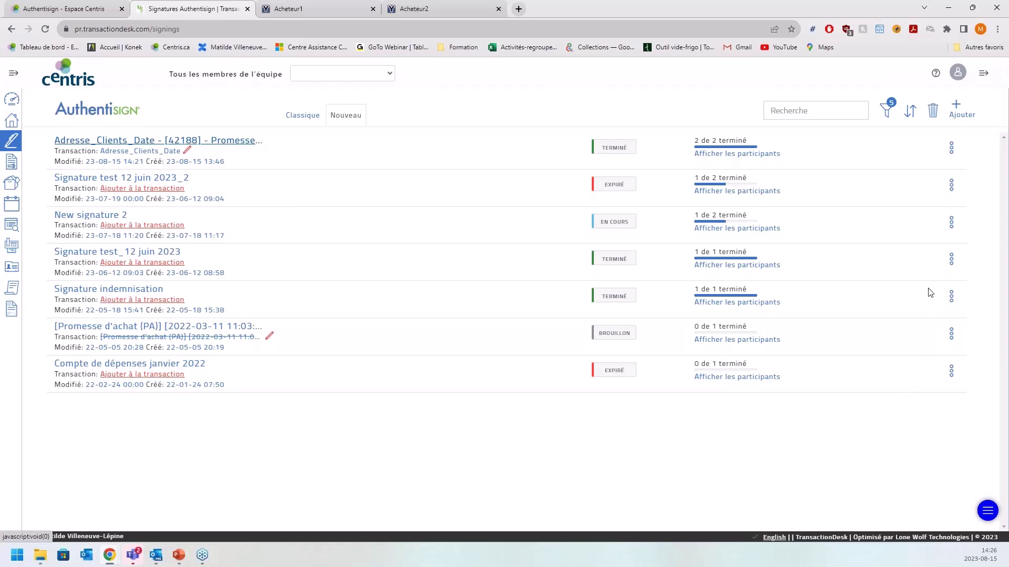
- Add and save a new signing titled 'Exemple de signature 15 aout', then open Ajouter un document ou un formulaire
{"action": "left_click", "coordinate": [956, 107]}
{"action": "left_click", "coordinate": [509, 128]}
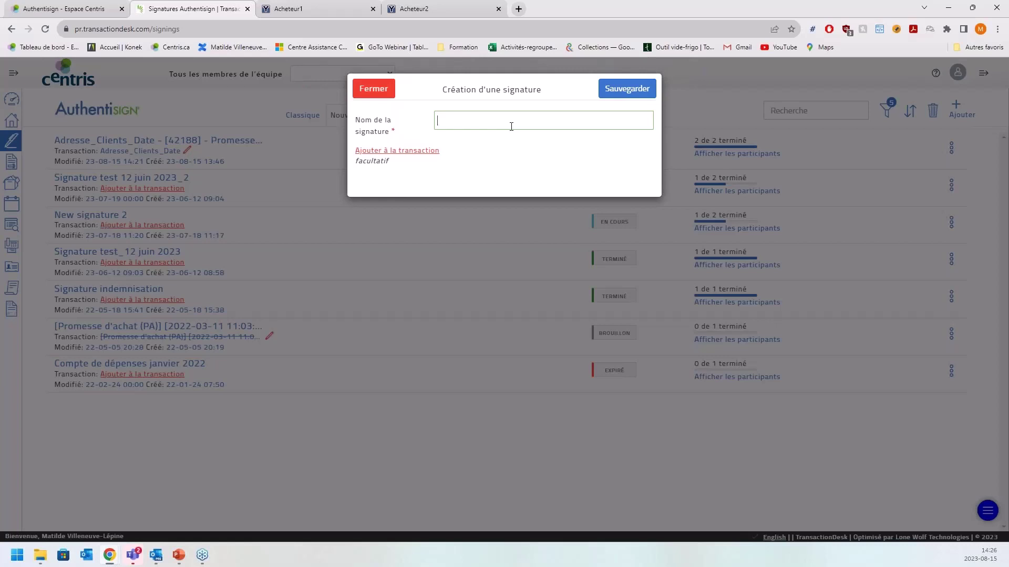
{"action": "type", "text": "Exemple de signature 15 aout"}
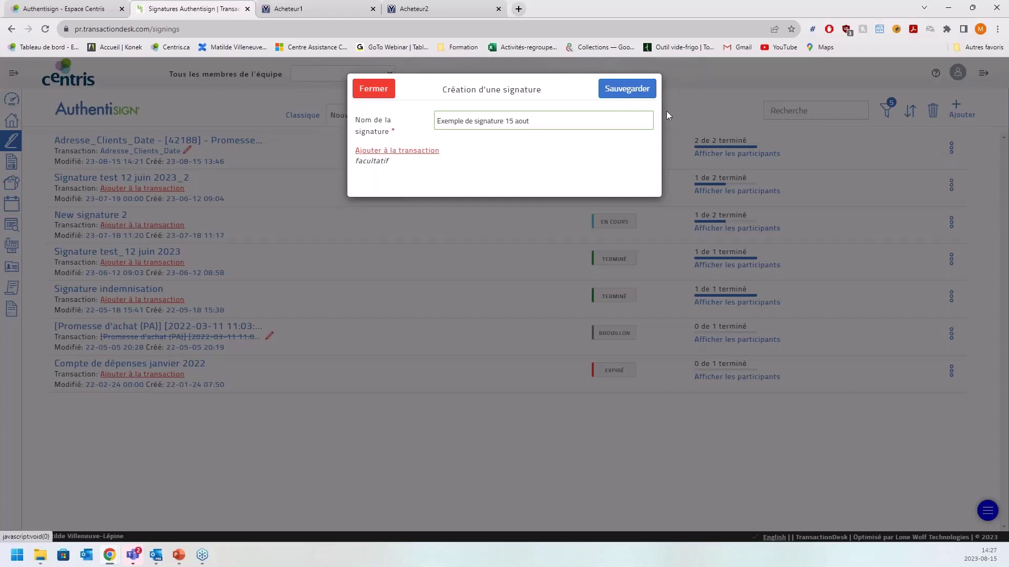
{"action": "left_click", "coordinate": [616, 87]}
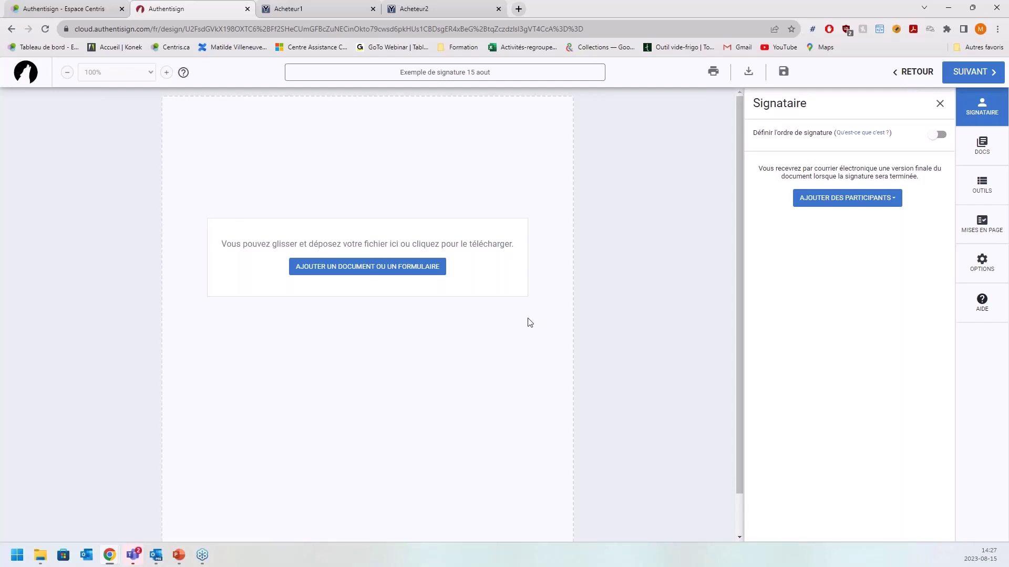
{"action": "left_click", "coordinate": [376, 268]}
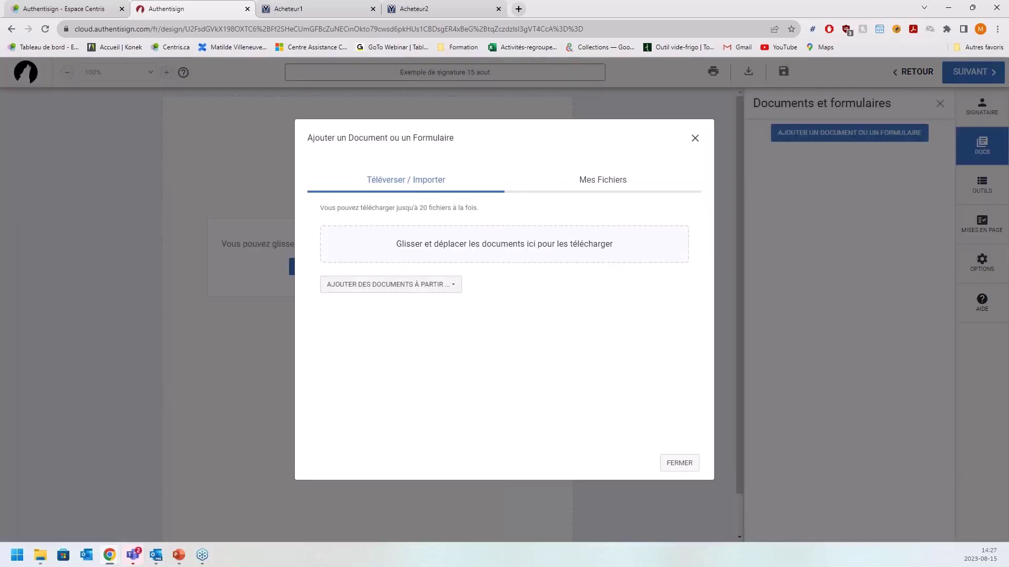
- Download the Promesse d'achat PDF to Téléchargements and reopen the add-document window in Authentisign
{"action": "left_click", "coordinate": [696, 139]}
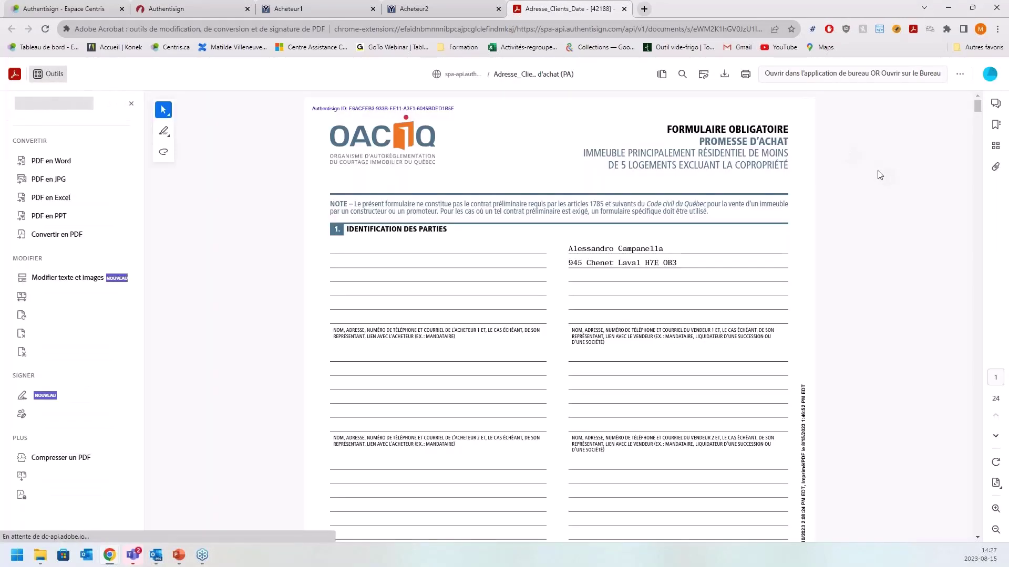
{"action": "left_click", "coordinate": [725, 75]}
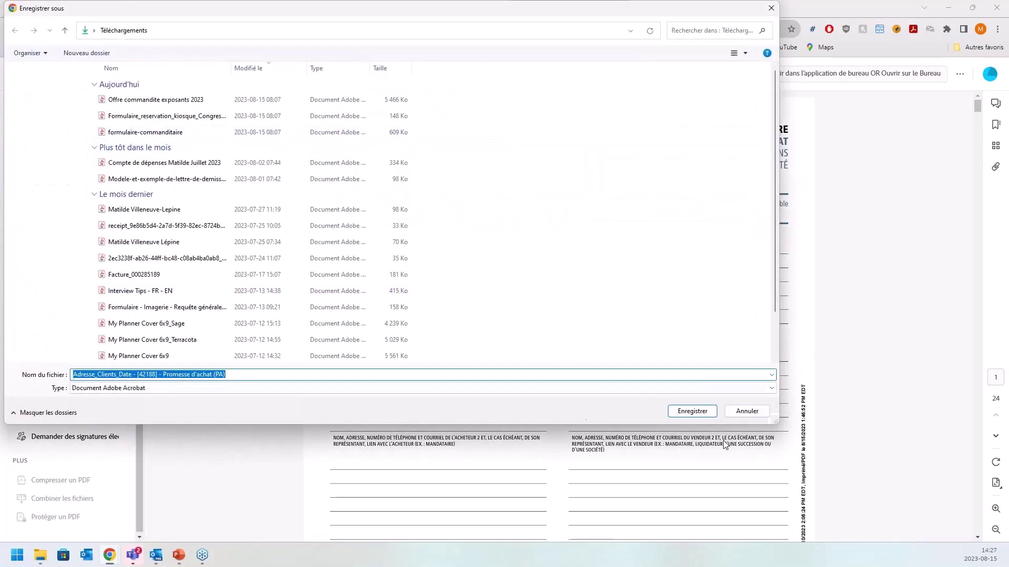
{"action": "left_click", "coordinate": [695, 411]}
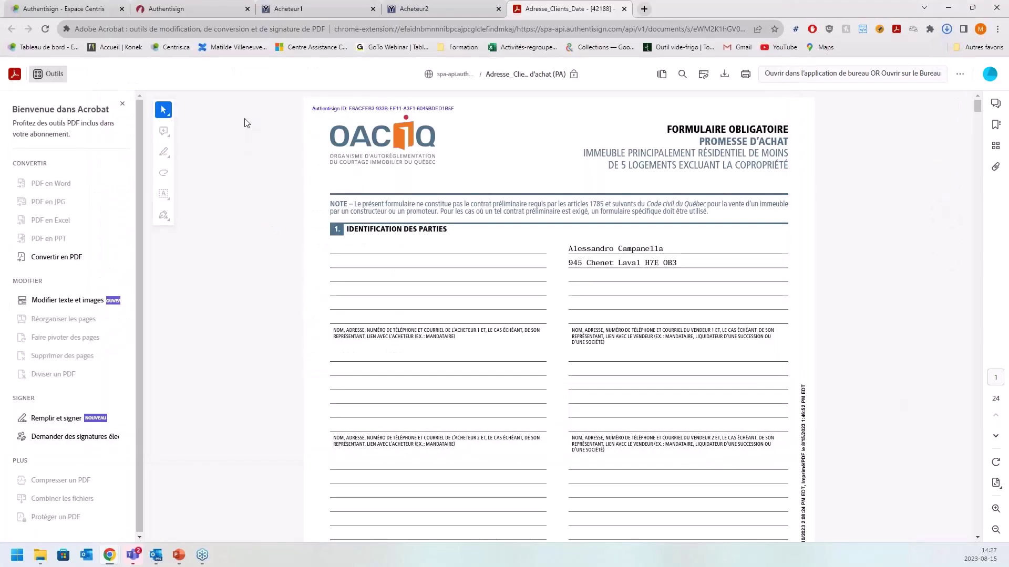
{"action": "left_click", "coordinate": [201, 8]}
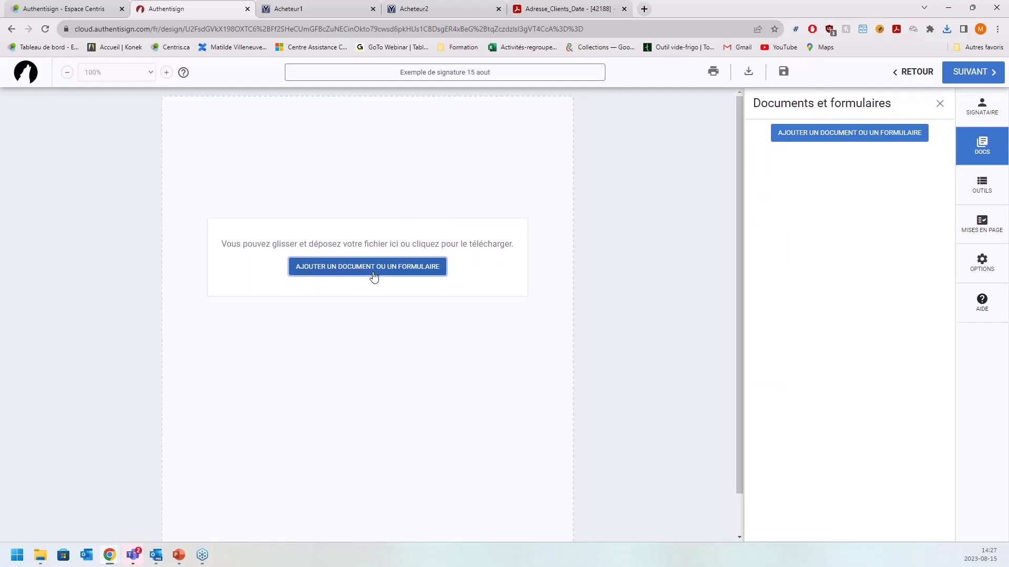
{"action": "left_click", "coordinate": [374, 276]}
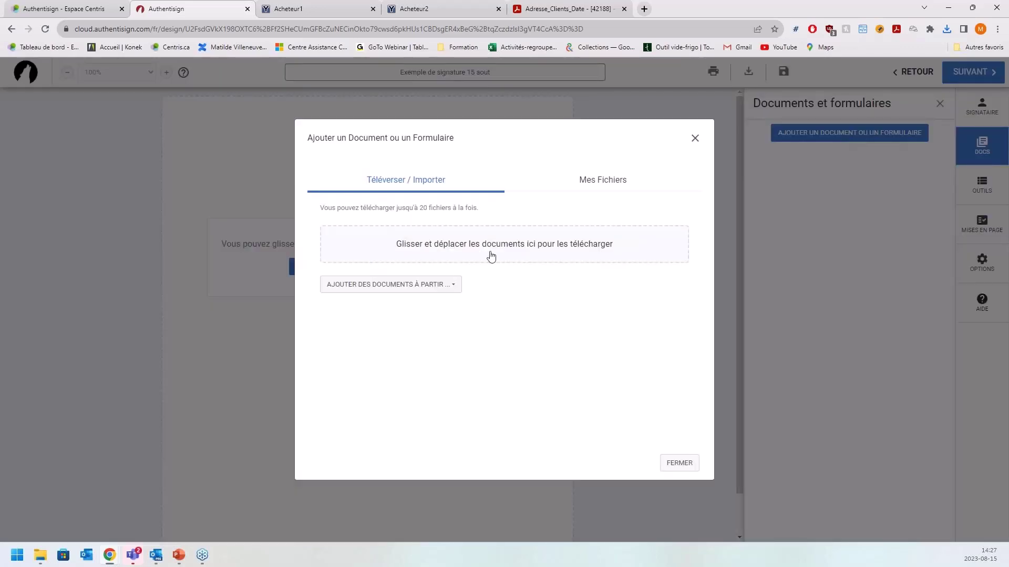
- Upload the Promesse d'achat PDF from Téléchargements and zoom the document view to 150%
{"action": "left_click", "coordinate": [510, 248]}
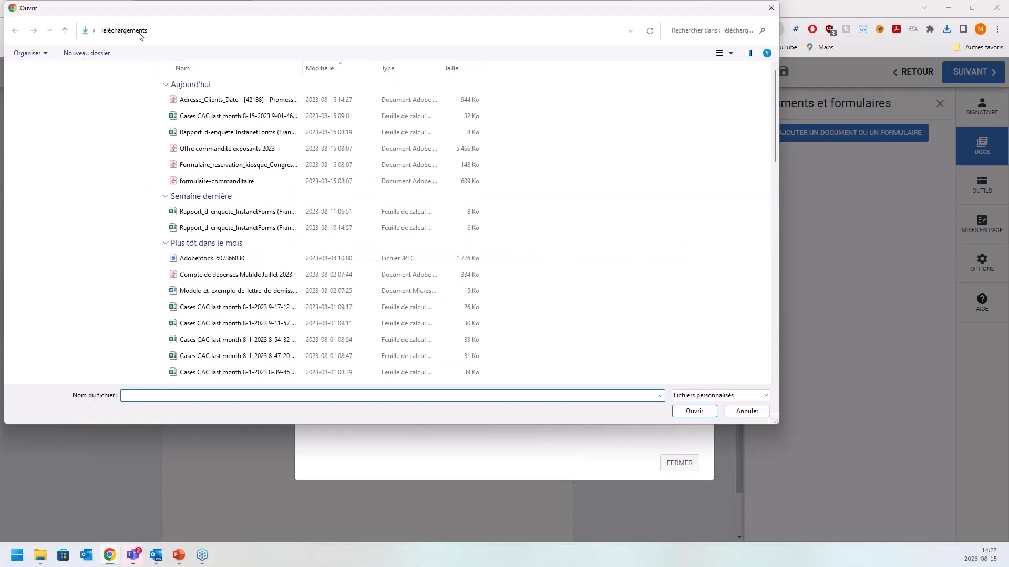
{"action": "double_click", "coordinate": [234, 101]}
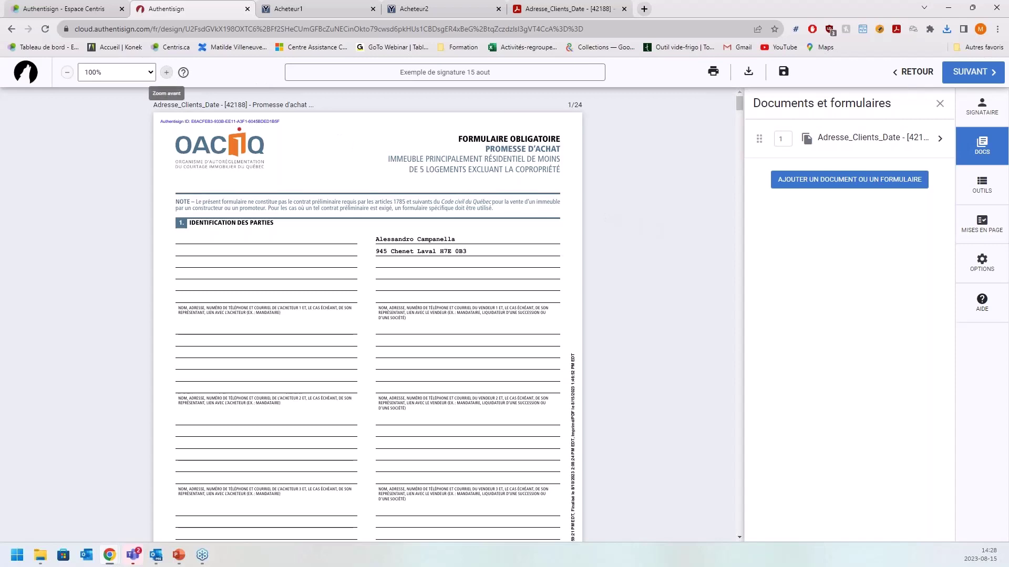
{"action": "left_click", "coordinate": [167, 73]}
{"action": "left_click", "coordinate": [167, 73]}
{"action": "left_click", "coordinate": [167, 73]}
{"action": "left_click", "coordinate": [167, 73]}
{"action": "left_click", "coordinate": [167, 73]}
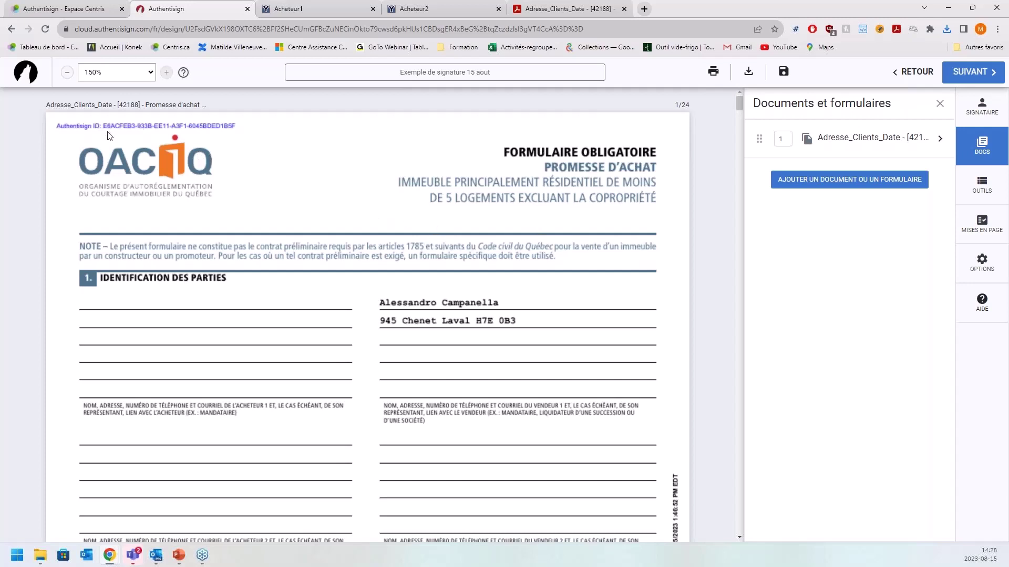
- Set Position du no d'identification Authentisign to En haut à droite in OPTIONS and save
{"action": "left_click", "coordinate": [975, 264]}
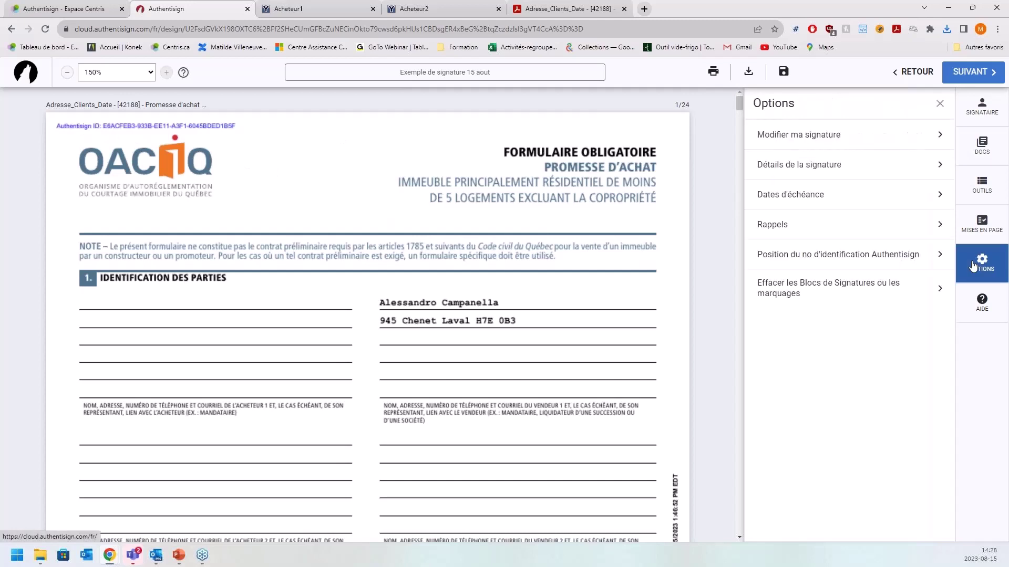
{"action": "left_click", "coordinate": [812, 255]}
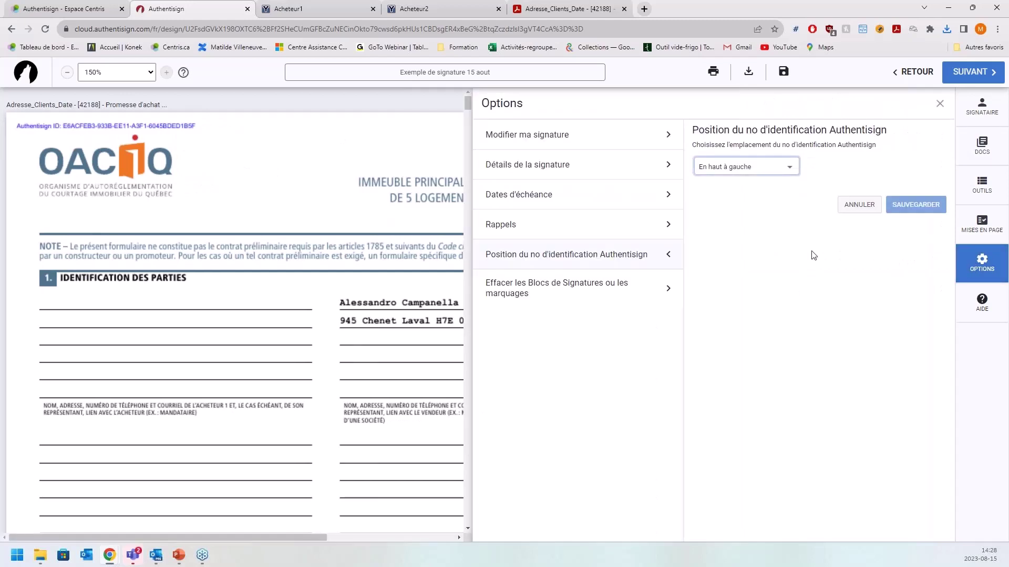
{"action": "left_click", "coordinate": [766, 172]}
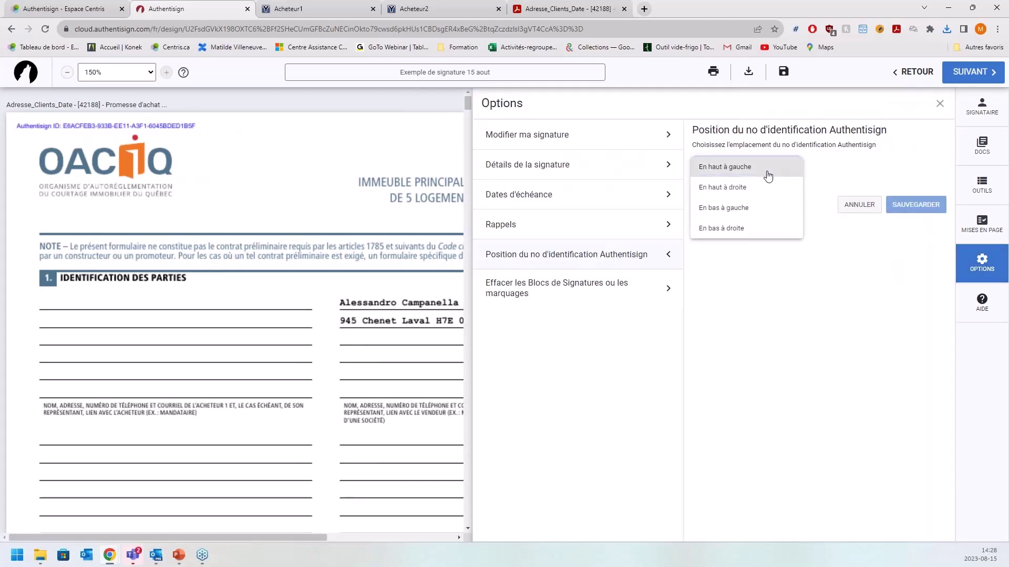
{"action": "left_click", "coordinate": [756, 197]}
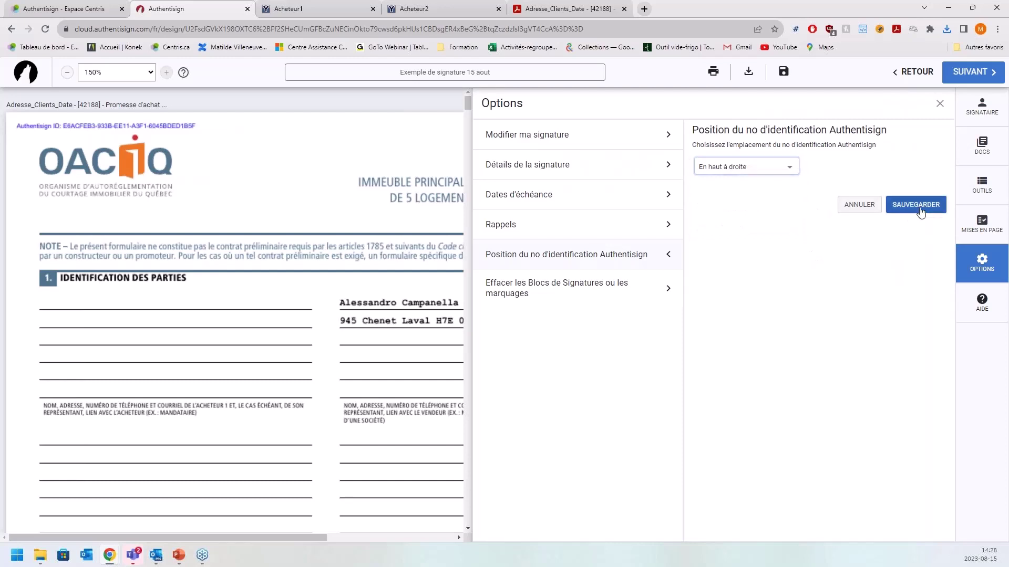
{"action": "left_click", "coordinate": [918, 209]}
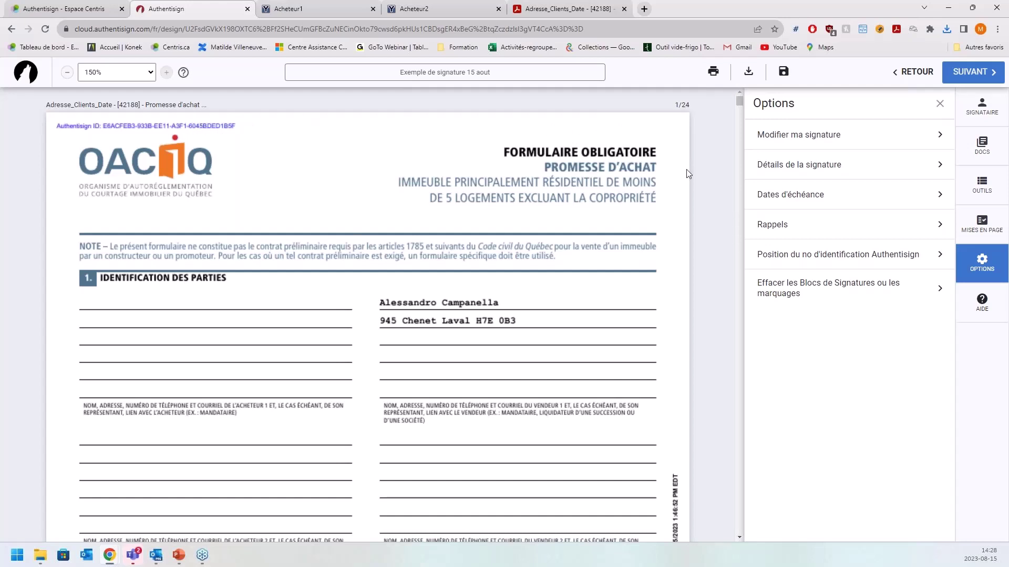
- Add yourself as a participant to the signing and save the participant details
{"action": "left_click", "coordinate": [972, 115]}
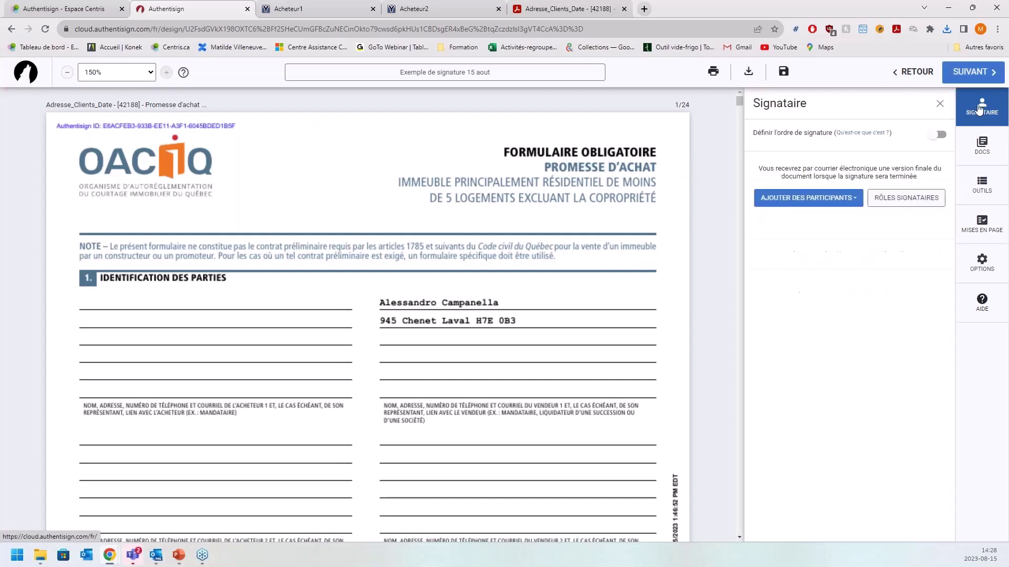
{"action": "left_click", "coordinate": [848, 201]}
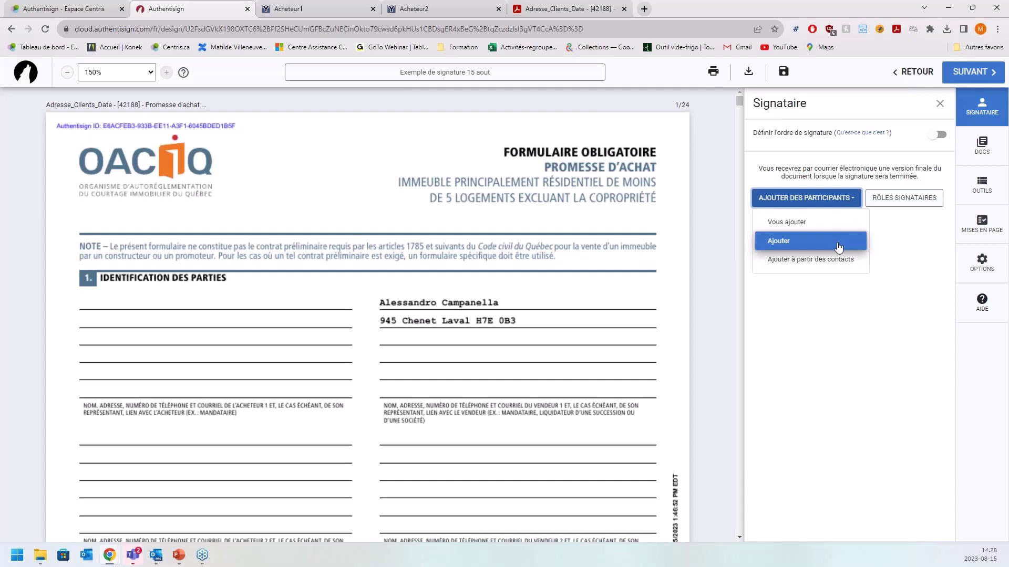
{"action": "left_click", "coordinate": [814, 222]}
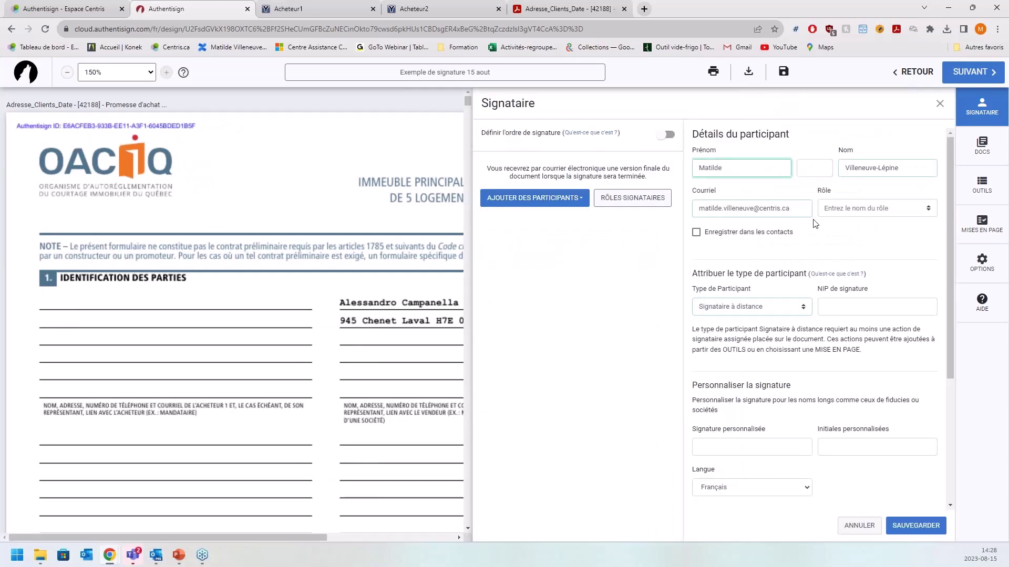
{"action": "left_click", "coordinate": [920, 527]}
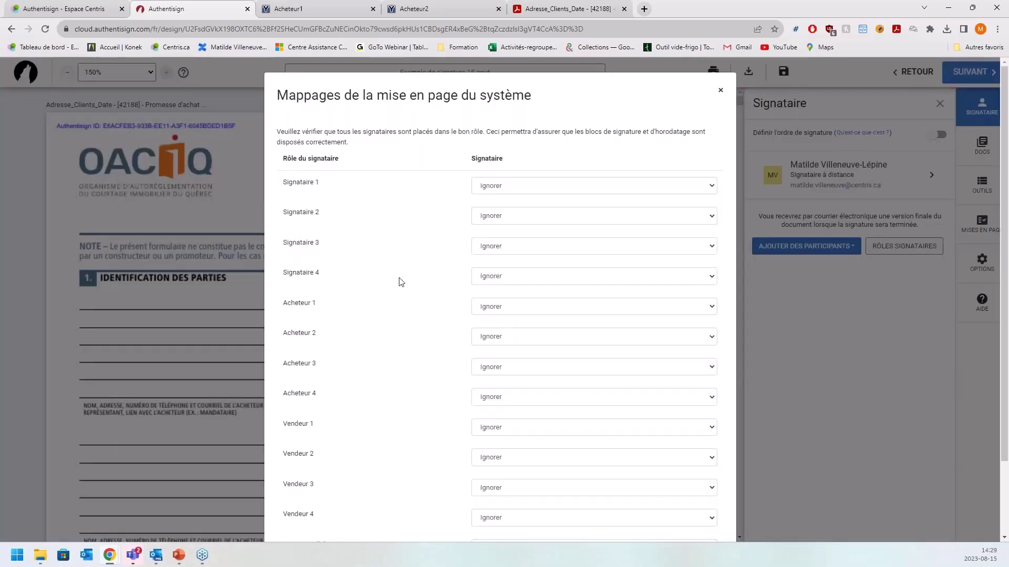
- Assign the added signer to the Courtier collaborateur 1 role and save the mappings
{"action": "scroll", "coordinate": [525, 302], "scroll_direction": "down", "scroll_amount": 2}
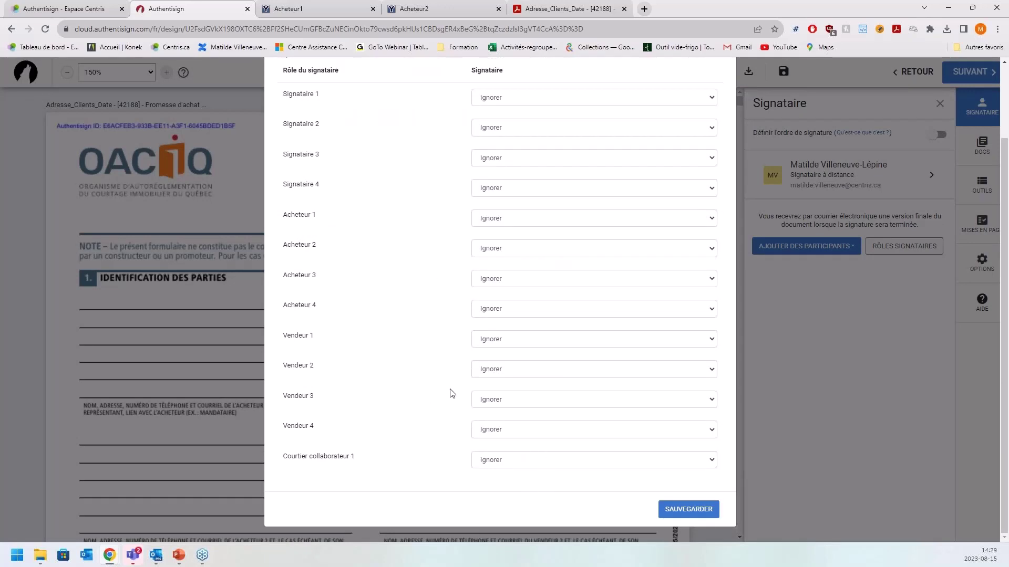
{"action": "left_click", "coordinate": [512, 462]}
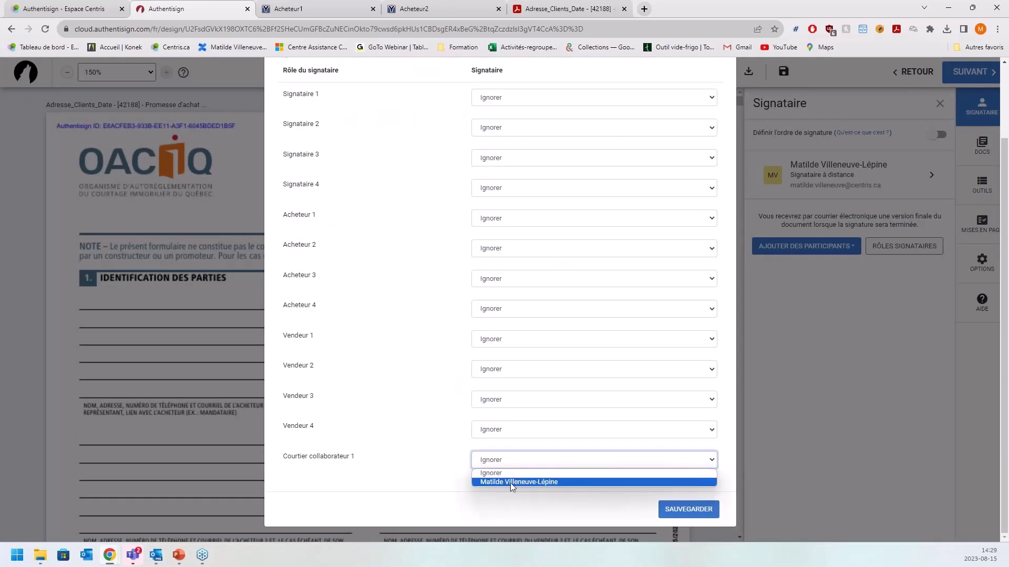
{"action": "left_click", "coordinate": [509, 482]}
{"action": "left_click", "coordinate": [675, 509]}
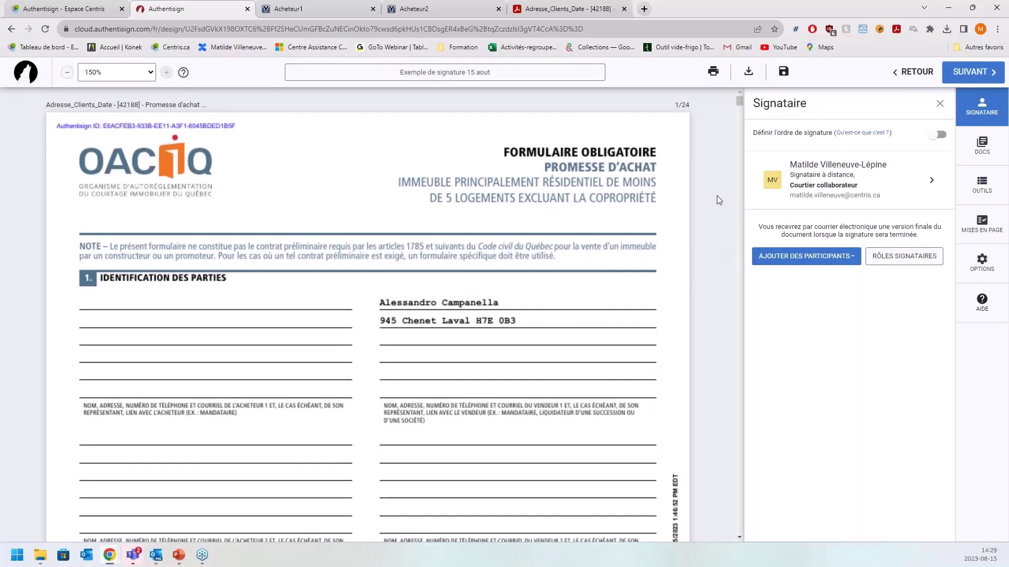
- Scroll through the document at a slightly smaller zoom and show the OUTILS signature tools
{"action": "left_click_drag", "start_coordinate": [739, 105], "coordinate": [742, 165]}
{"action": "left_click", "coordinate": [67, 72]}
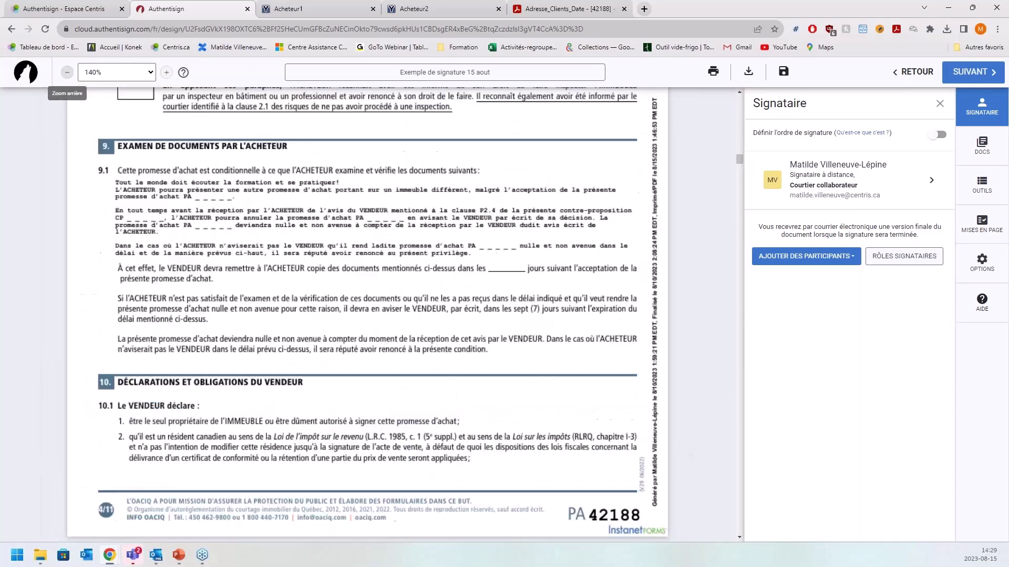
{"action": "left_click_drag", "start_coordinate": [738, 163], "coordinate": [731, 250]}
{"action": "scroll", "coordinate": [131, 263], "scroll_direction": "up", "scroll_amount": 1}
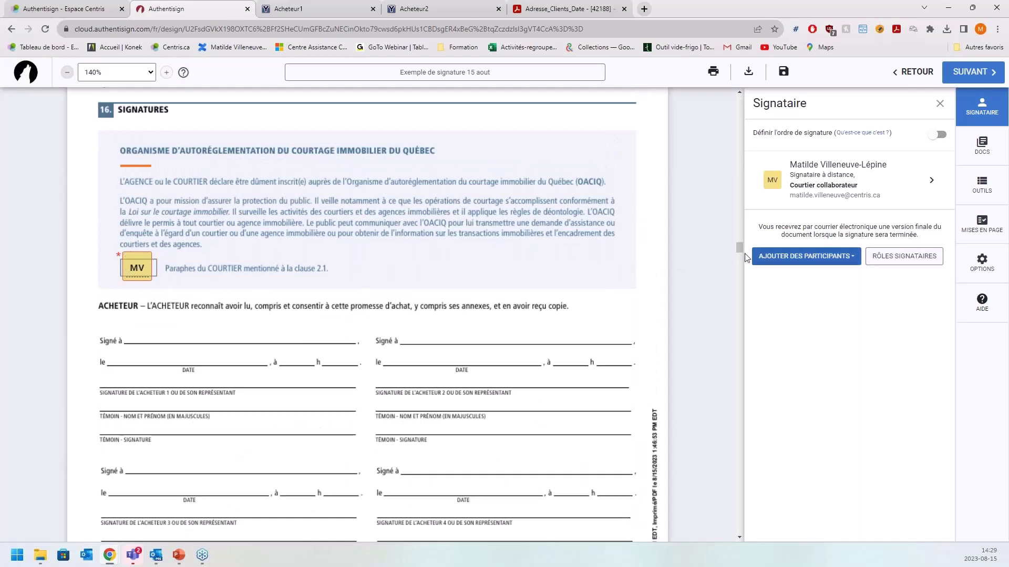
{"action": "mouse_move", "coordinate": [739, 250]}
{"action": "left_mouse_down"}
{"action": "mouse_move", "coordinate": [738, 275]}
{"action": "mouse_move", "coordinate": [738, 266]}
{"action": "left_mouse_up"}
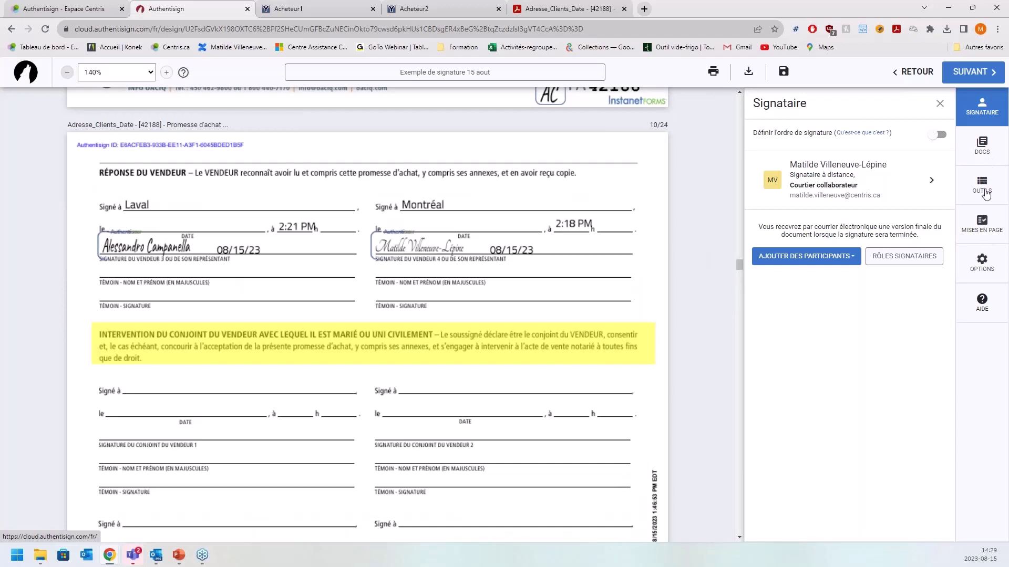
{"action": "left_click", "coordinate": [984, 192]}
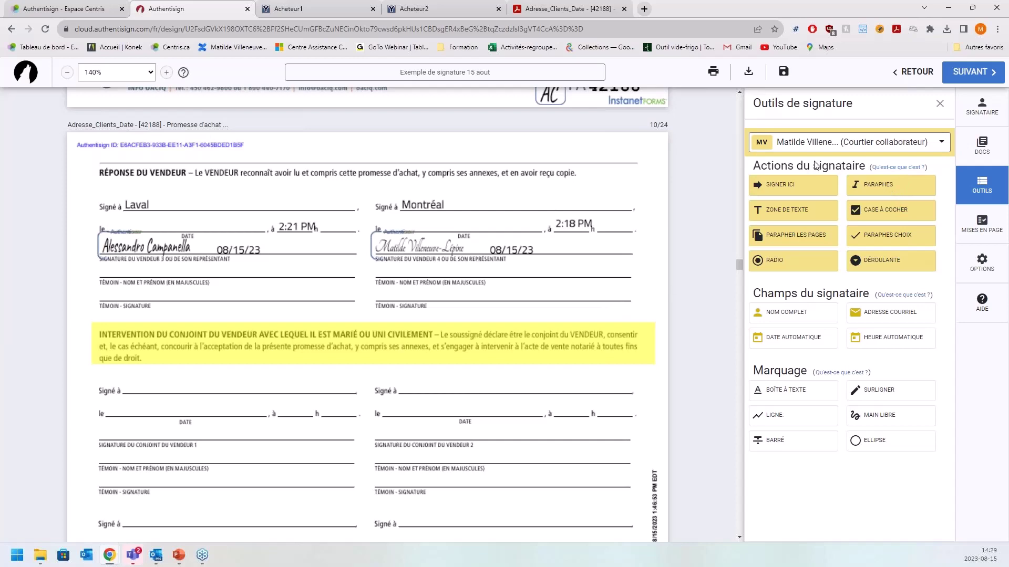
- Send the invitations, then open the 'Votre signature est demandée' email and click COMMENCER À SIGNER
{"action": "left_click", "coordinate": [965, 78]}
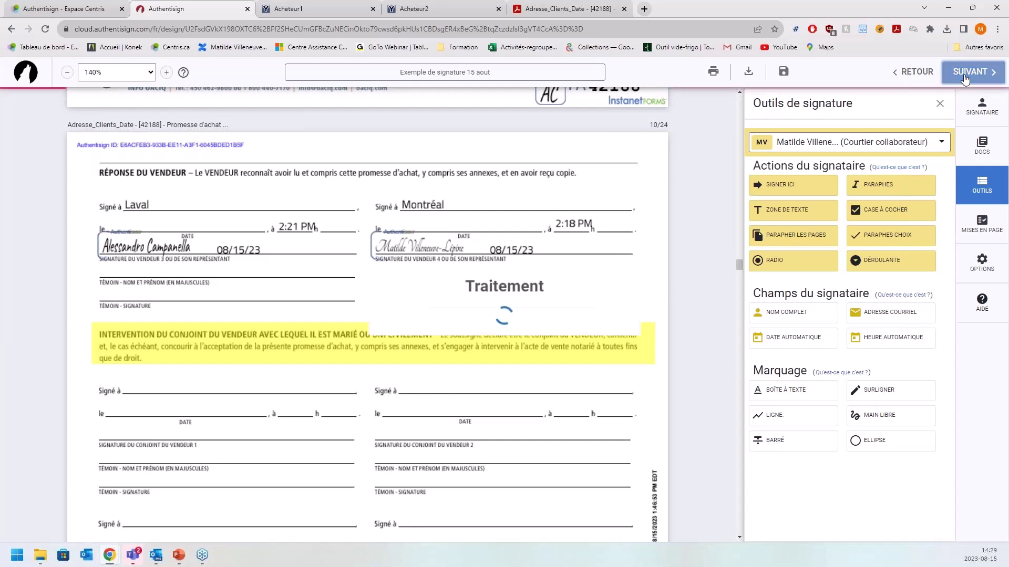
{"action": "left_click", "coordinate": [677, 400]}
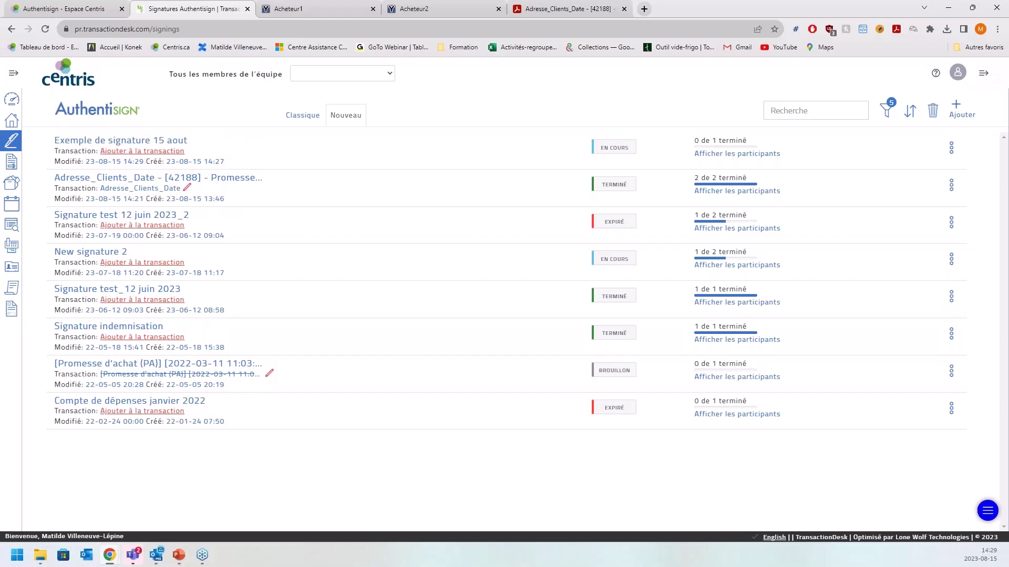
{"action": "key", "text": "alt+Tab"}
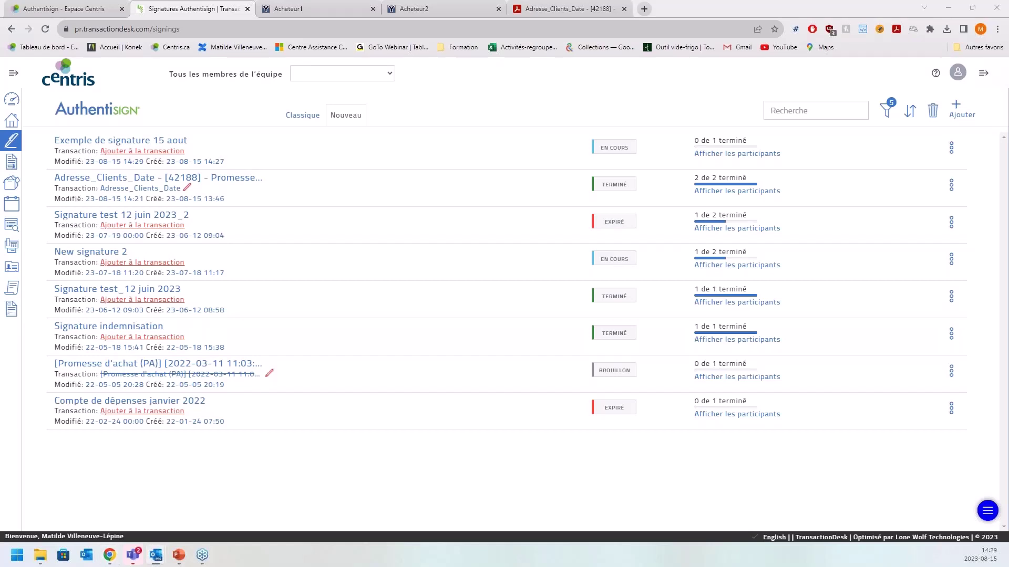
{"action": "key", "text": "Return"}
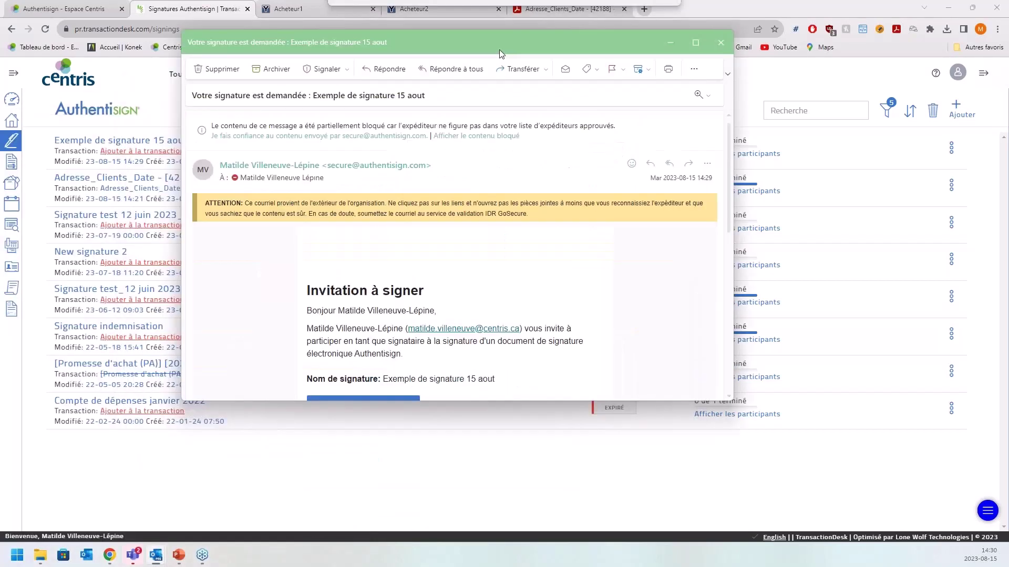
{"action": "scroll", "coordinate": [515, 272], "scroll_direction": "down", "scroll_amount": 2}
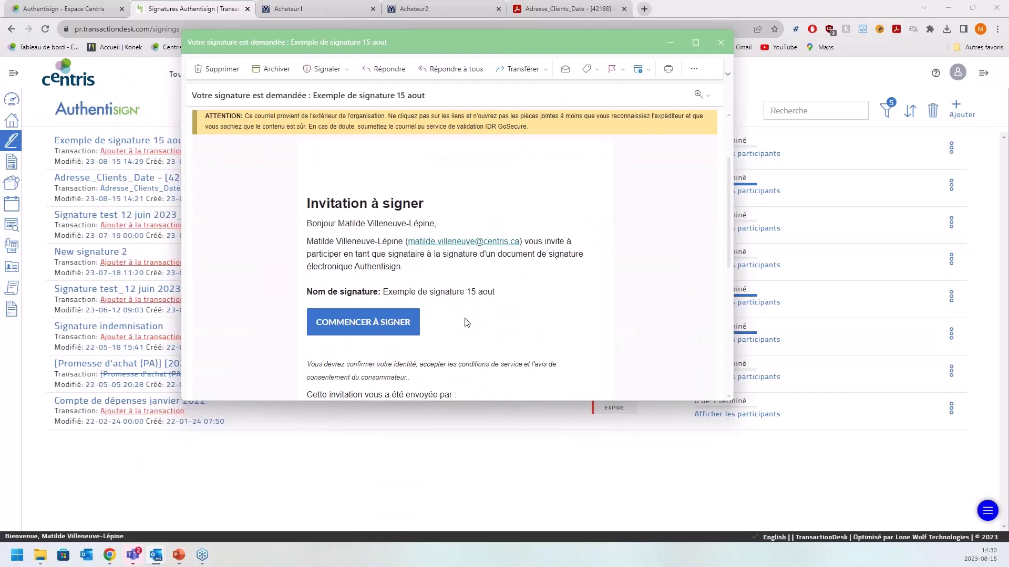
{"action": "left_click", "coordinate": [368, 329]}
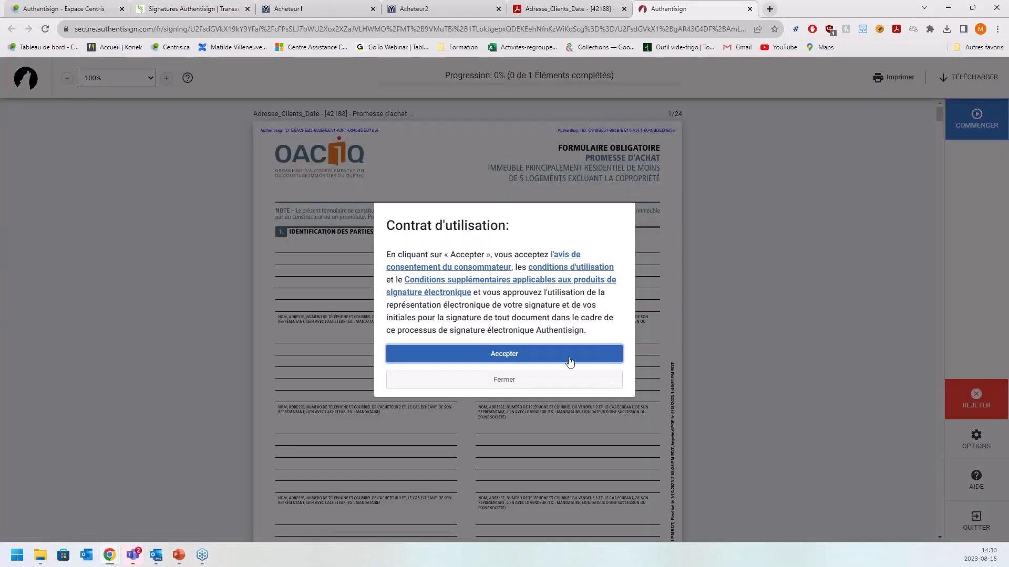
- Accept the terms, apply the MV initials in the zoomed-in initials field, and submit with TERMINER
{"action": "left_click", "coordinate": [567, 357]}
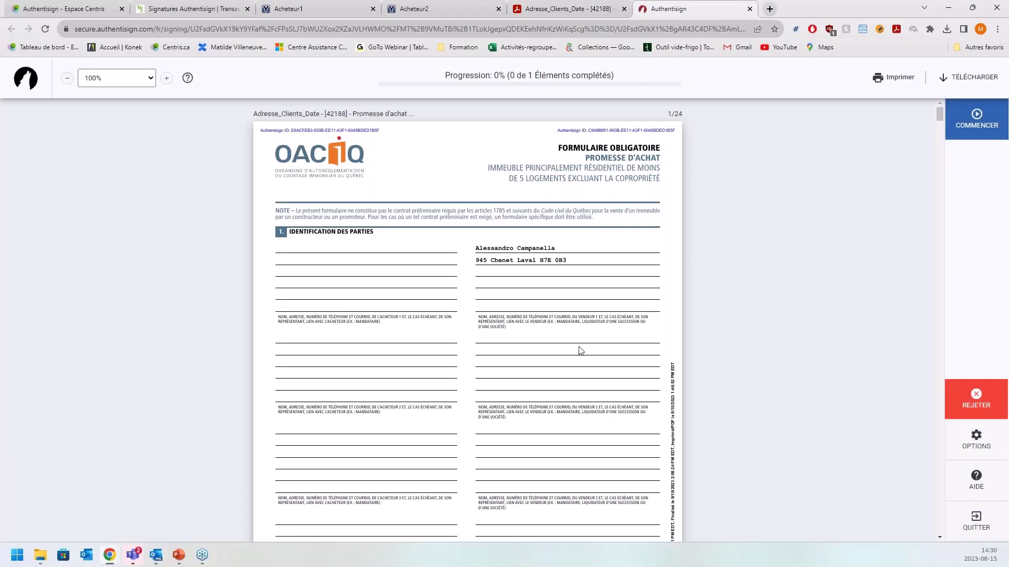
{"action": "left_click", "coordinate": [958, 124]}
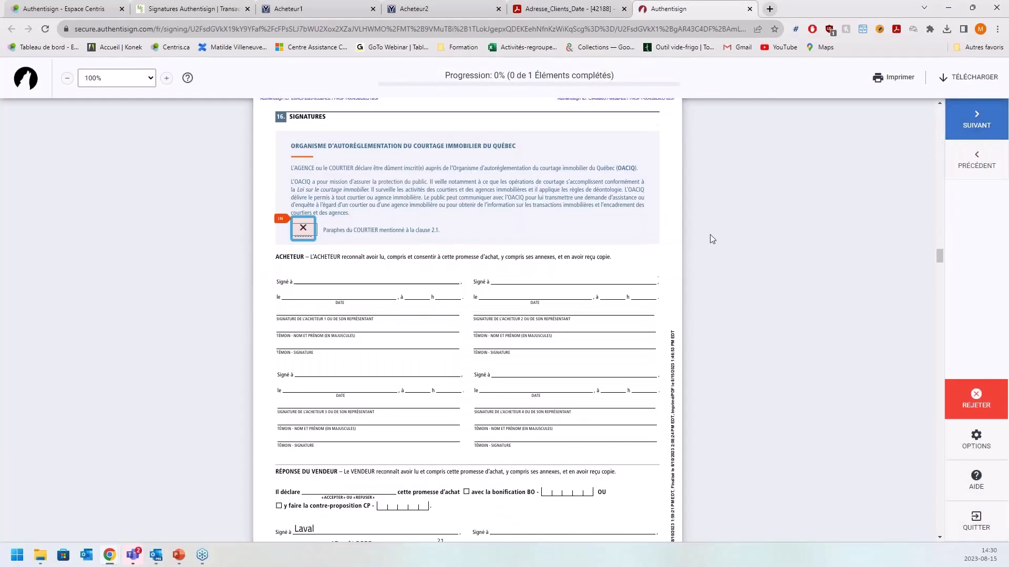
{"action": "left_click", "coordinate": [166, 78]}
{"action": "left_click", "coordinate": [166, 78]}
{"action": "left_click", "coordinate": [166, 77]}
{"action": "left_click", "coordinate": [166, 78]}
{"action": "scroll", "coordinate": [499, 186], "scroll_direction": "up", "scroll_amount": 7}
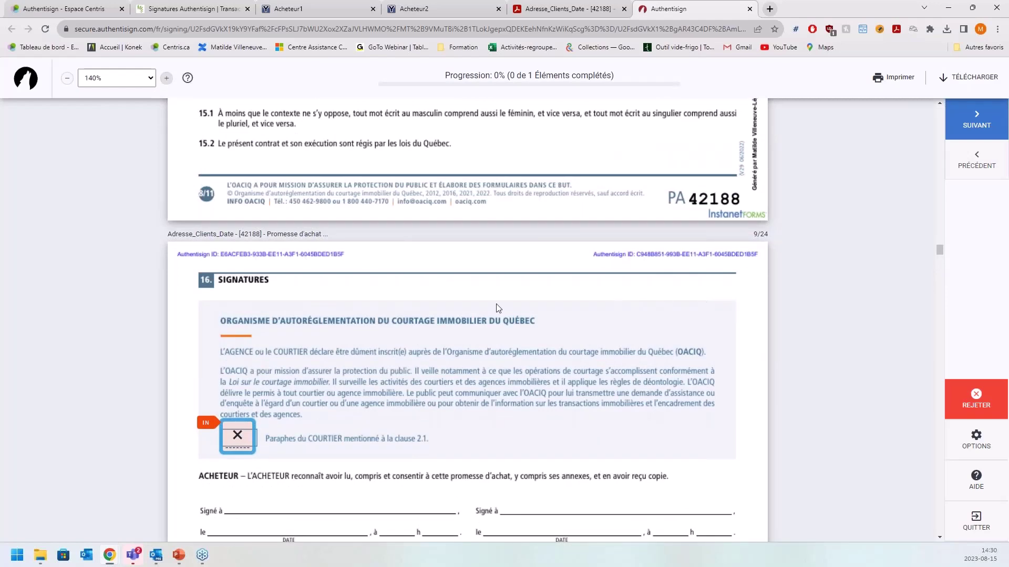
{"action": "scroll", "coordinate": [241, 466], "scroll_direction": "down", "scroll_amount": 4}
{"action": "left_click", "coordinate": [240, 223]}
{"action": "left_click", "coordinate": [512, 374]}
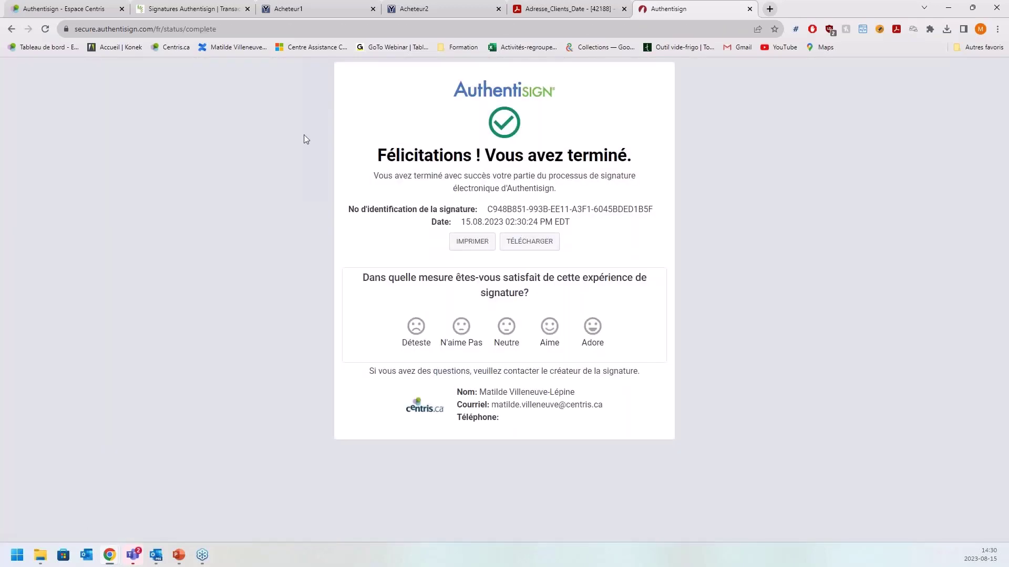
- Reload the Signatures Authentisign list and review the details of 'Exemple de signature 15 aout' before closing them
{"action": "left_click", "coordinate": [750, 9]}
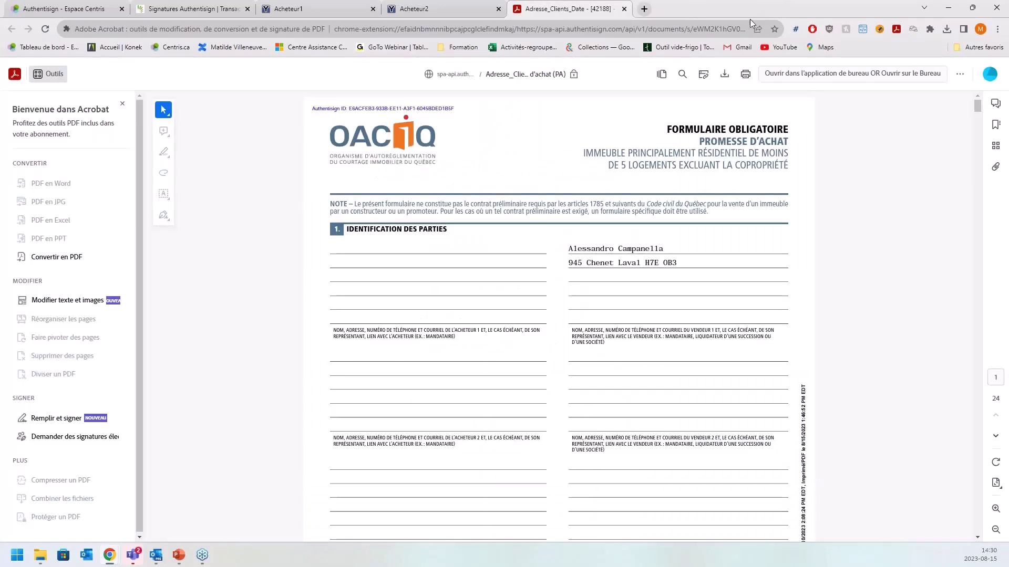
{"action": "left_click", "coordinate": [187, 9]}
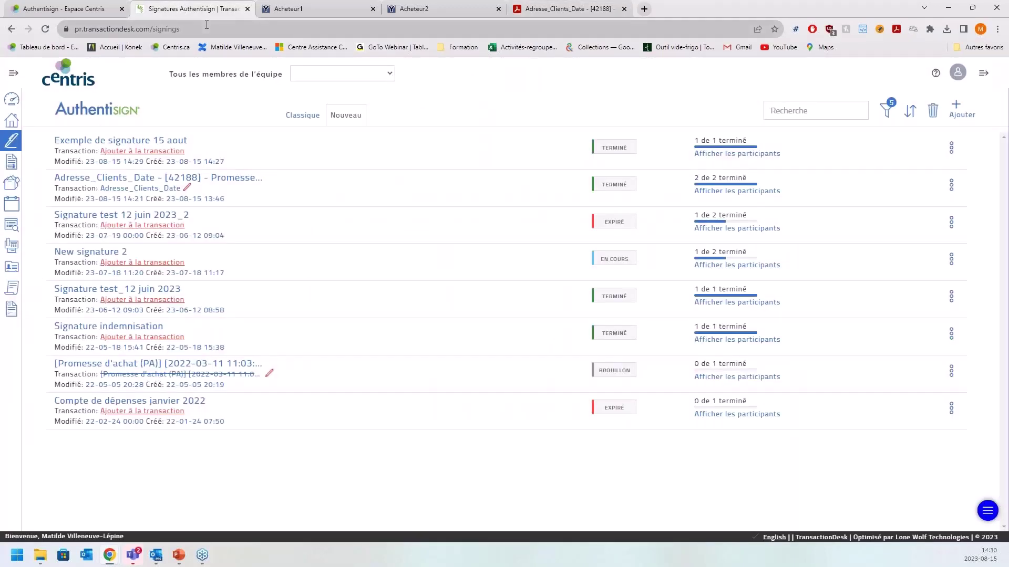
{"action": "left_click", "coordinate": [45, 29]}
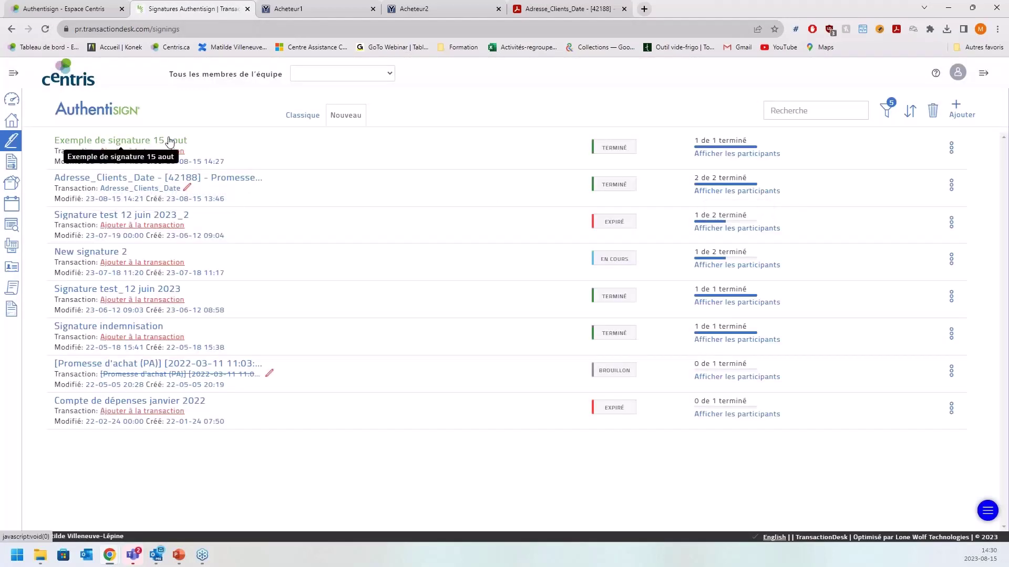
{"action": "left_click", "coordinate": [169, 141]}
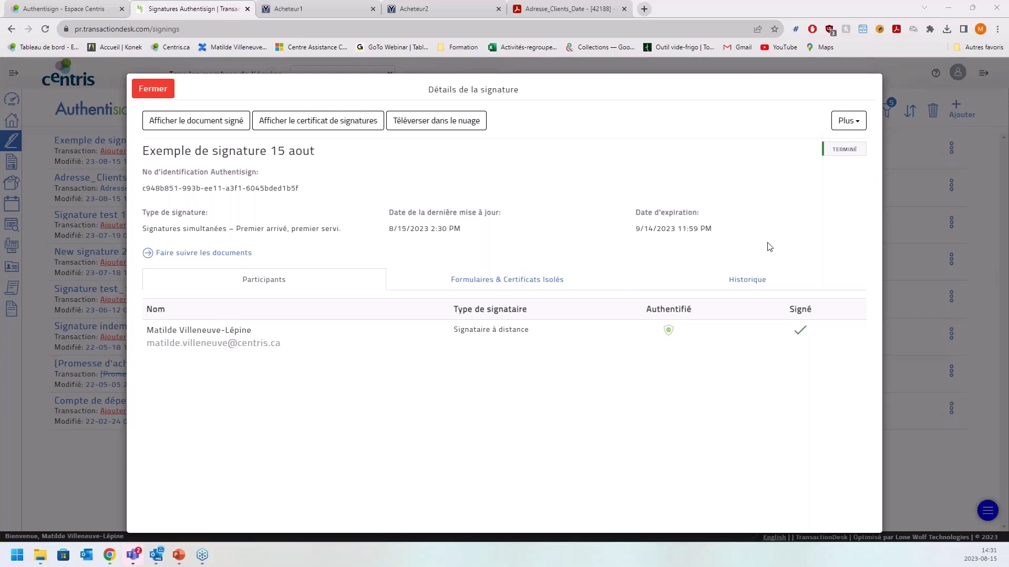
{"action": "left_click", "coordinate": [152, 89]}
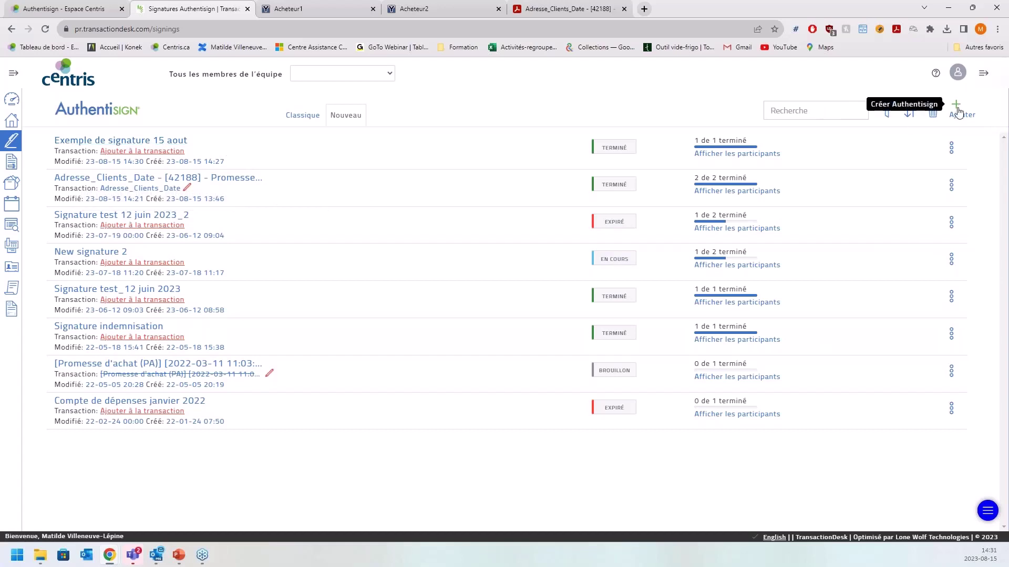
- Add a new signing titled 'Exemple gabarit' and save it to open its editor
{"action": "left_click", "coordinate": [958, 111]}
{"action": "left_click", "coordinate": [478, 123]}
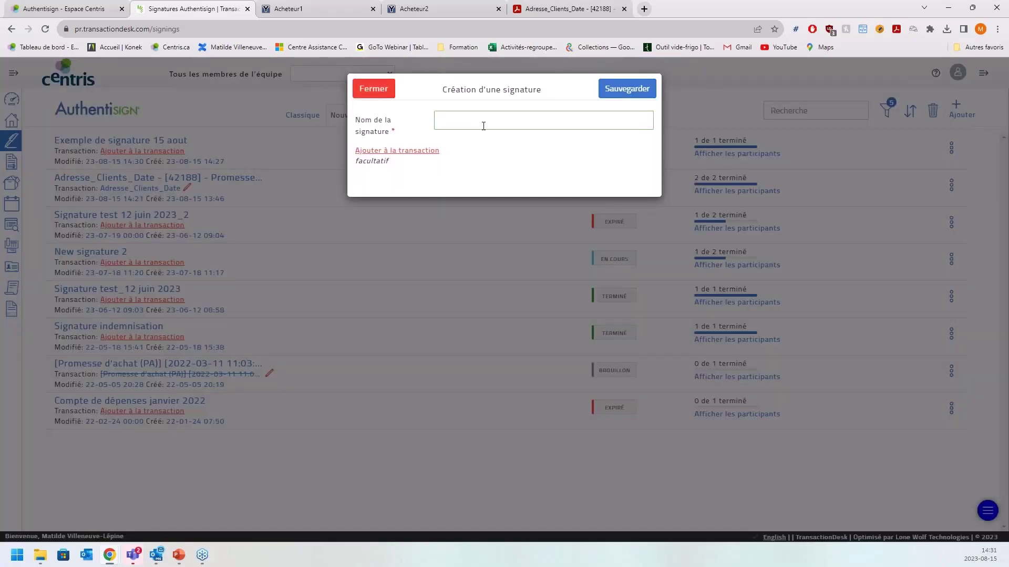
{"action": "type", "text": "Exemple gabarit"}
{"action": "left_click", "coordinate": [633, 90]}
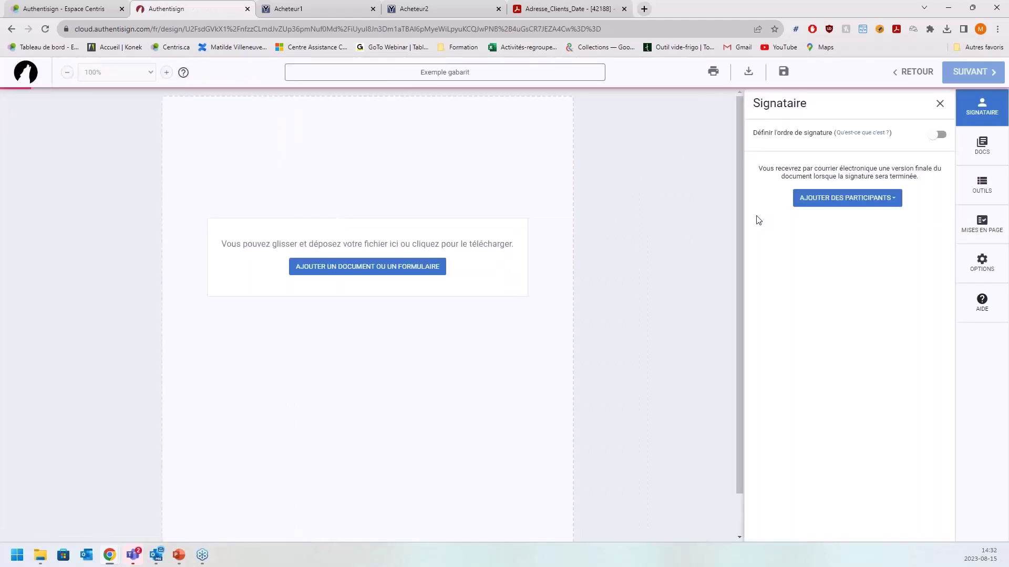
- Upload the Adresse_Clients_Date file as the Exemple gabarit signing's document
{"action": "left_click", "coordinate": [992, 220]}
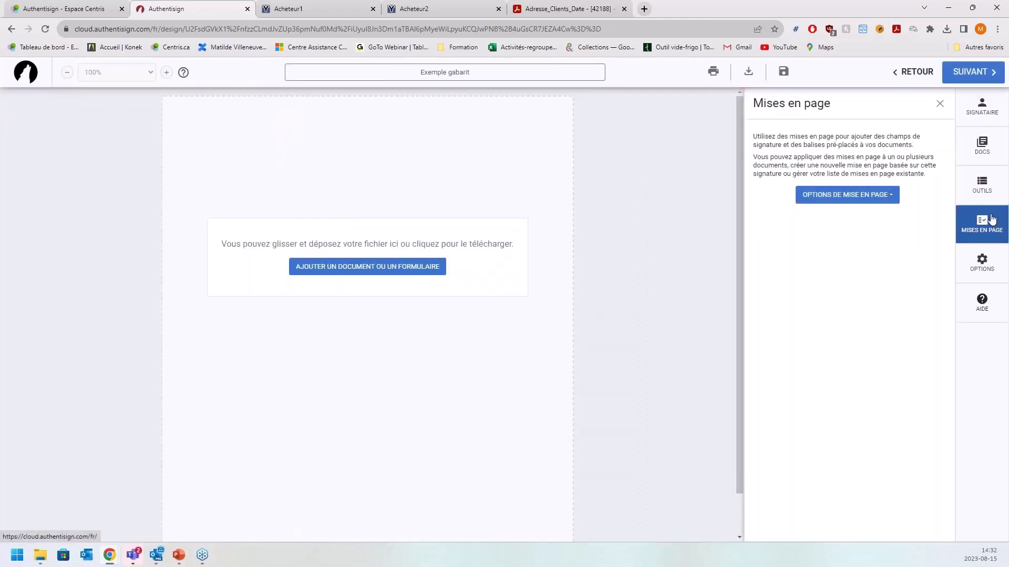
{"action": "left_click", "coordinate": [849, 199]}
{"action": "left_click", "coordinate": [426, 268]}
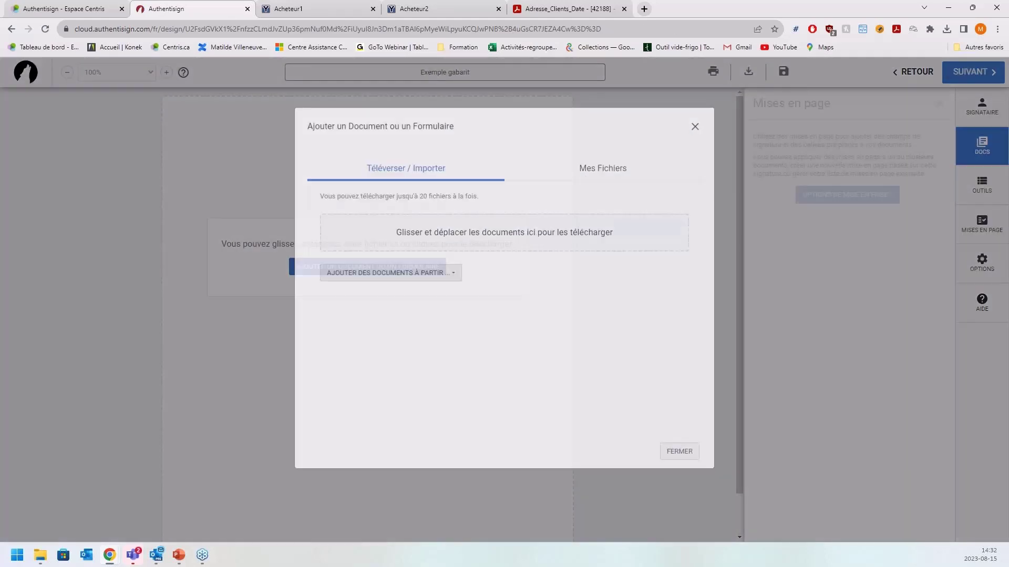
{"action": "left_click", "coordinate": [490, 245]}
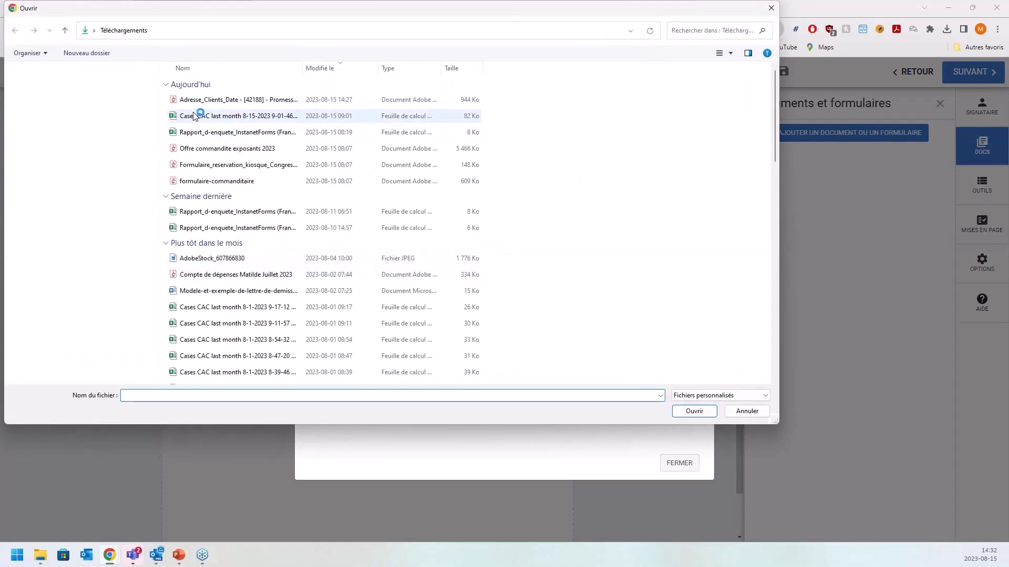
{"action": "left_click", "coordinate": [222, 100]}
{"action": "double_click", "coordinate": [222, 100]}
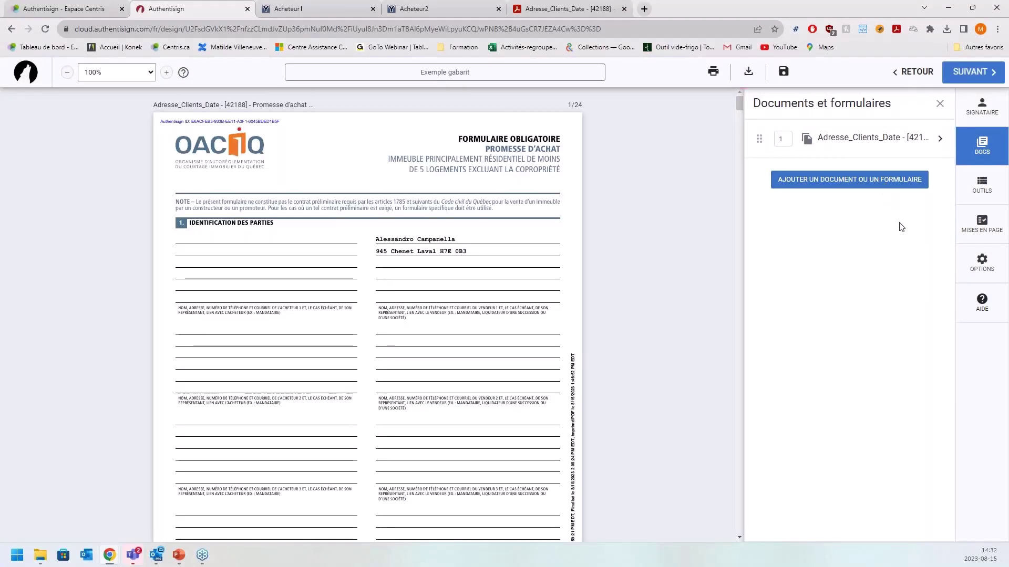
- Check the Mises en page layout options, close the panel, and start leaving the design page
{"action": "left_click", "coordinate": [970, 229]}
{"action": "left_click", "coordinate": [832, 195]}
{"action": "left_click", "coordinate": [893, 195]}
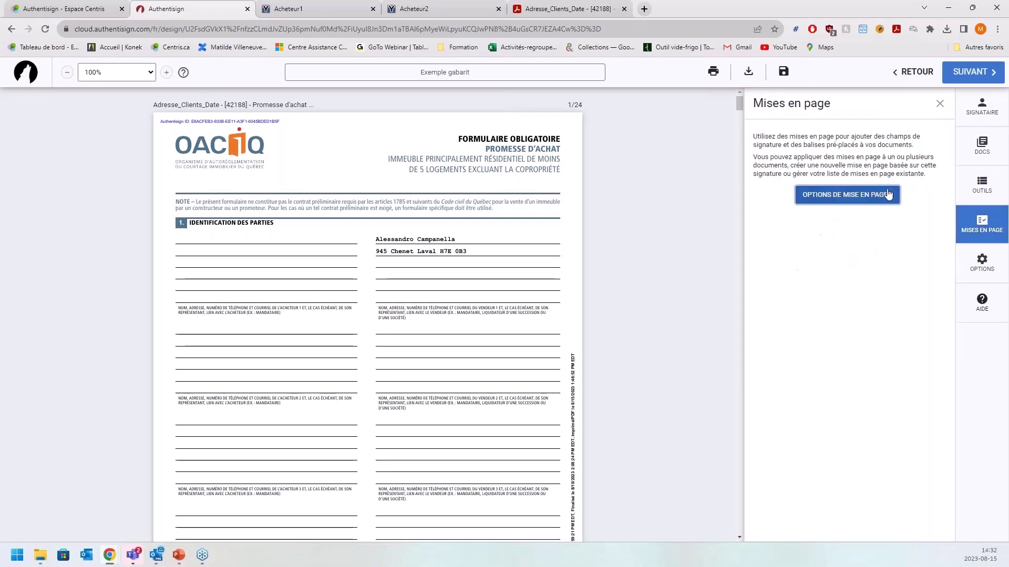
{"action": "left_click", "coordinate": [940, 104]}
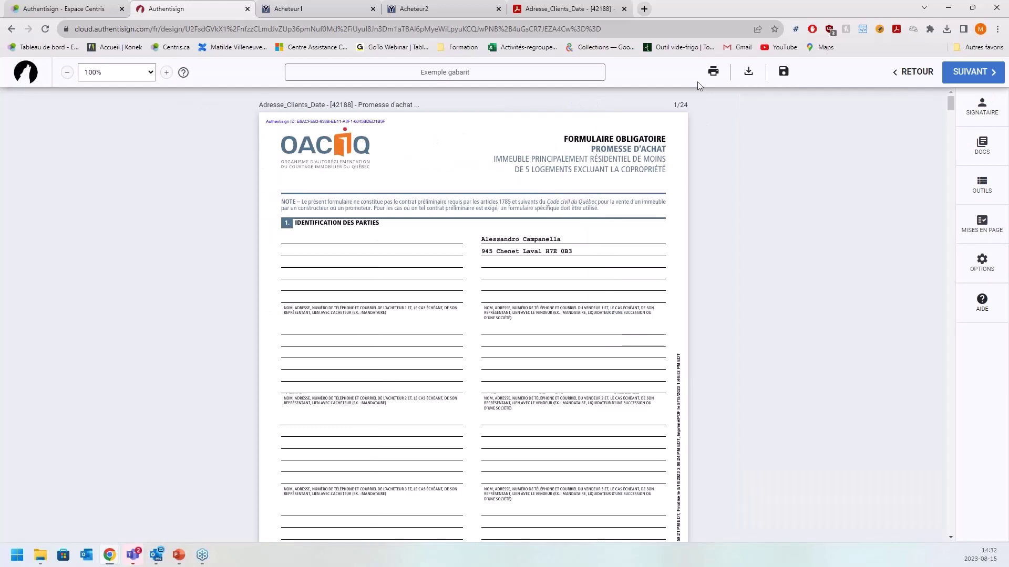
{"action": "left_click", "coordinate": [909, 73]}
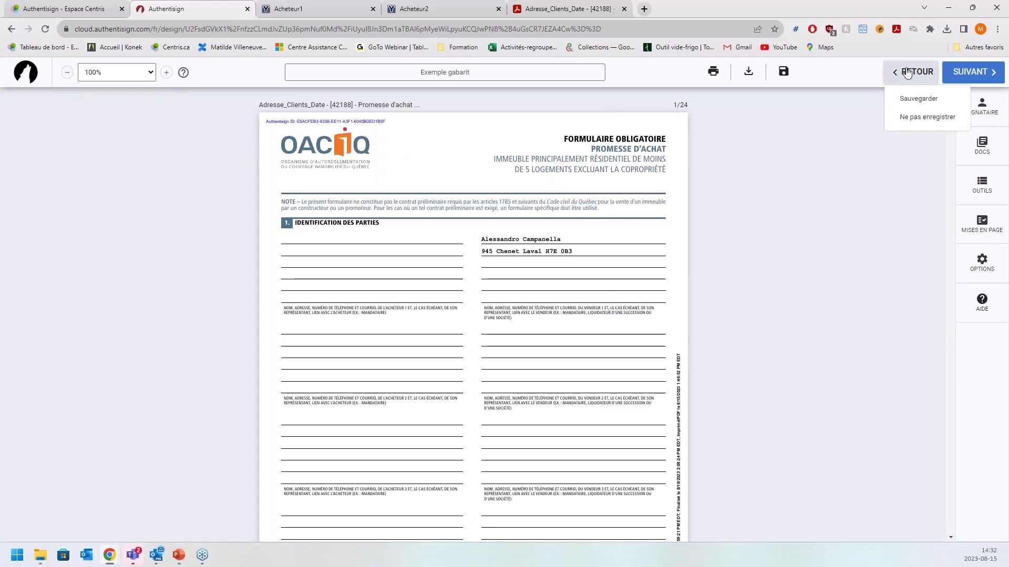
- Exit the Exemple gabarit template without saving its changes
{"action": "left_click", "coordinate": [915, 119]}
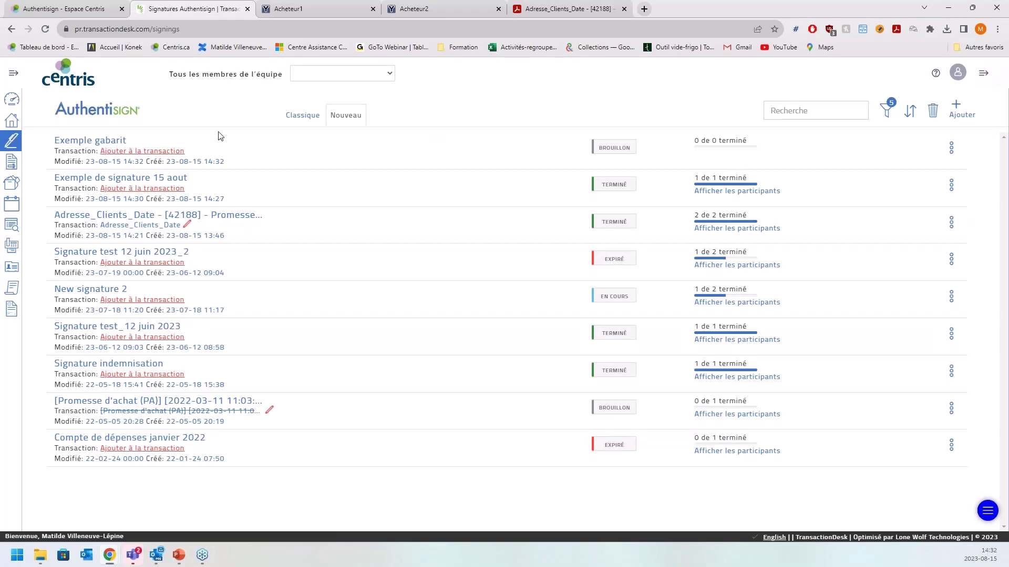
- Open Adresse_Clients_Date's forms and show the actions menu for [57675] Déclarations du vendeur
{"action": "left_click", "coordinate": [11, 120]}
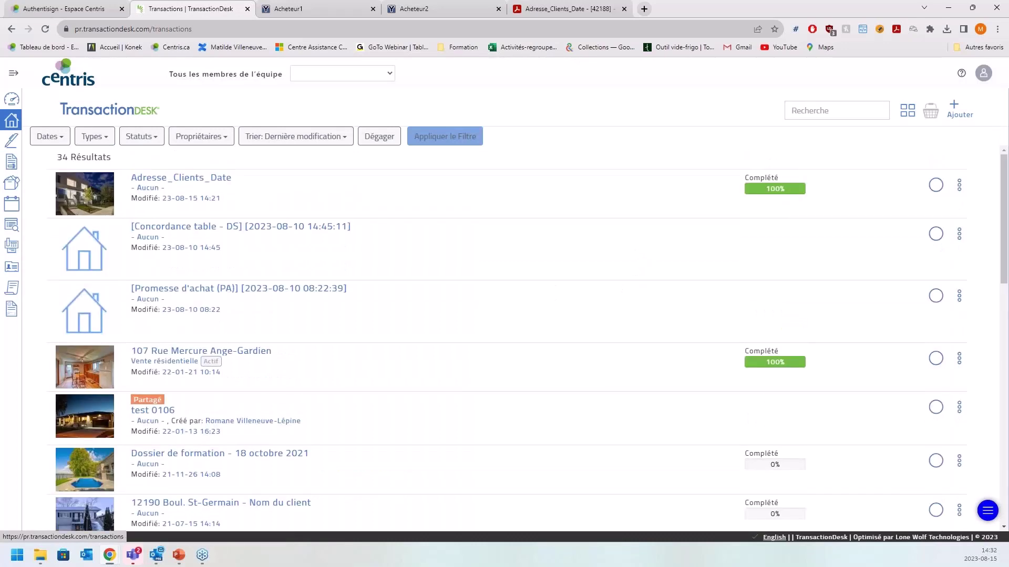
{"action": "left_click", "coordinate": [172, 179]}
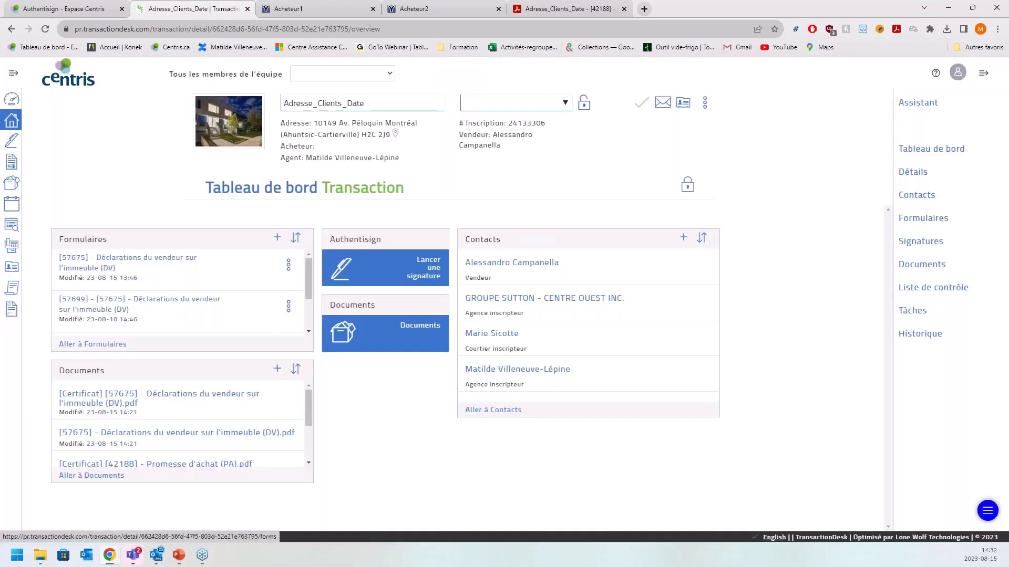
{"action": "left_click", "coordinate": [111, 345]}
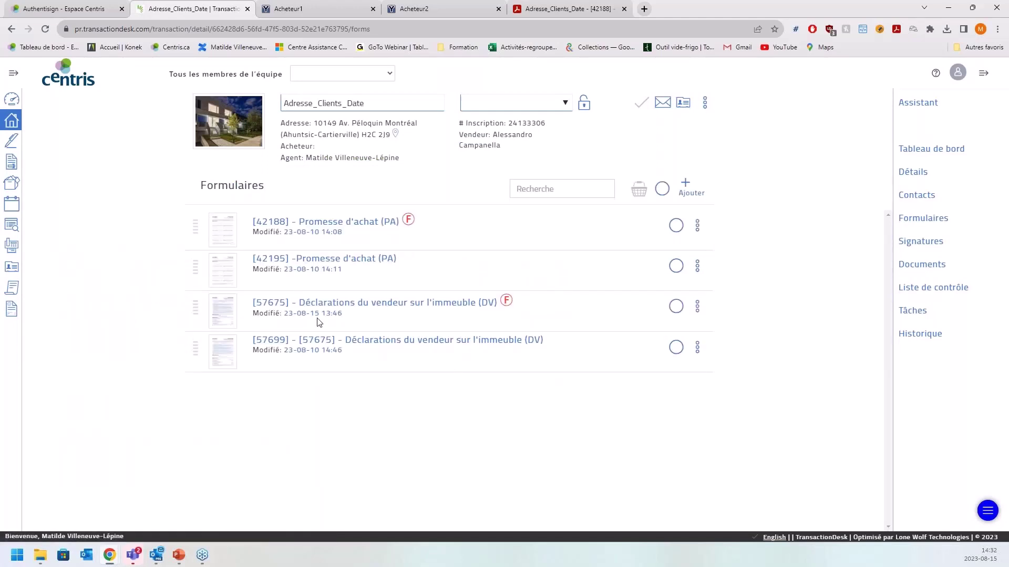
{"action": "left_click", "coordinate": [697, 308]}
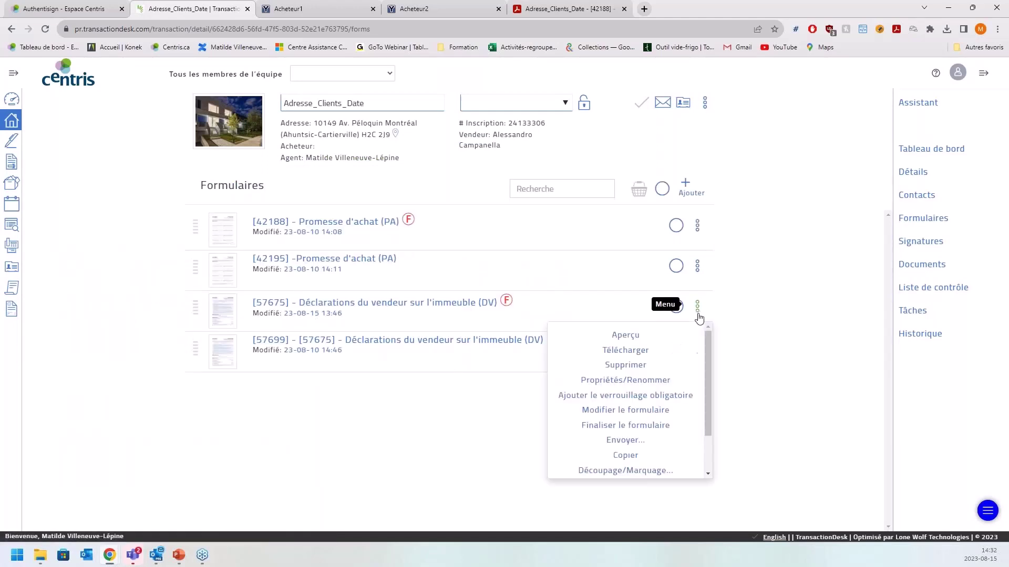
{"action": "scroll", "coordinate": [656, 427], "scroll_direction": "down", "scroll_amount": 1}
- Start an Authentisign signing for form [57675], then relaunch Authentisign from the Espace Centris page
{"action": "left_click", "coordinate": [660, 436]}
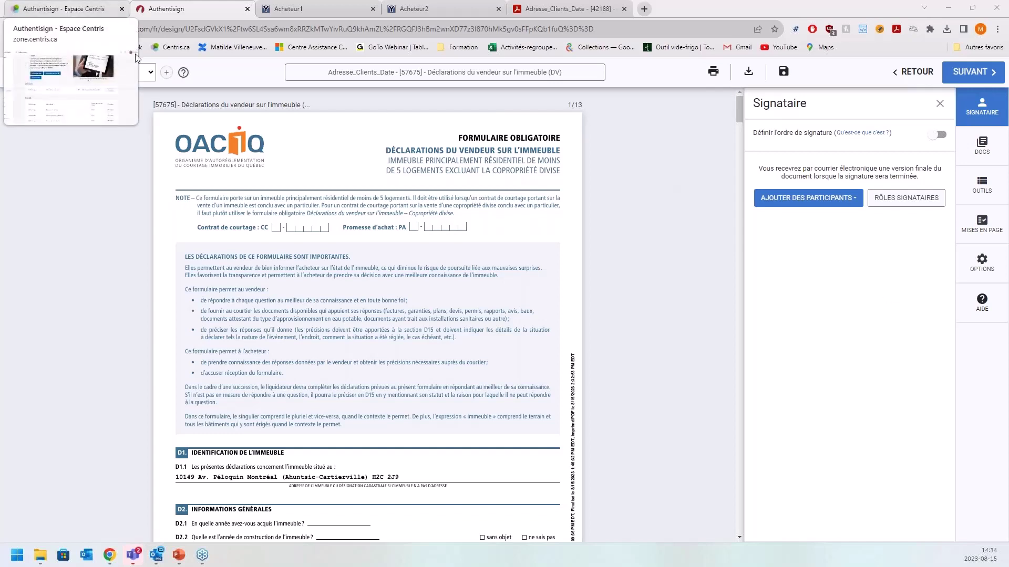
{"action": "left_click", "coordinate": [63, 8]}
{"action": "left_click", "coordinate": [285, 207]}
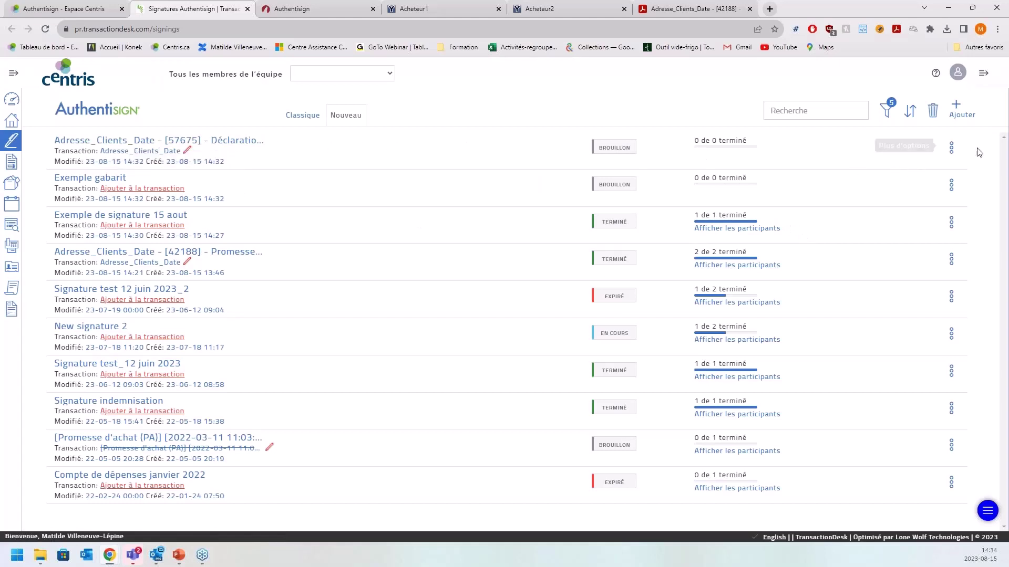
- Duplicate the [57675] Déclarations du vendeur draft signing and return to the signings list
{"action": "left_click", "coordinate": [951, 147]}
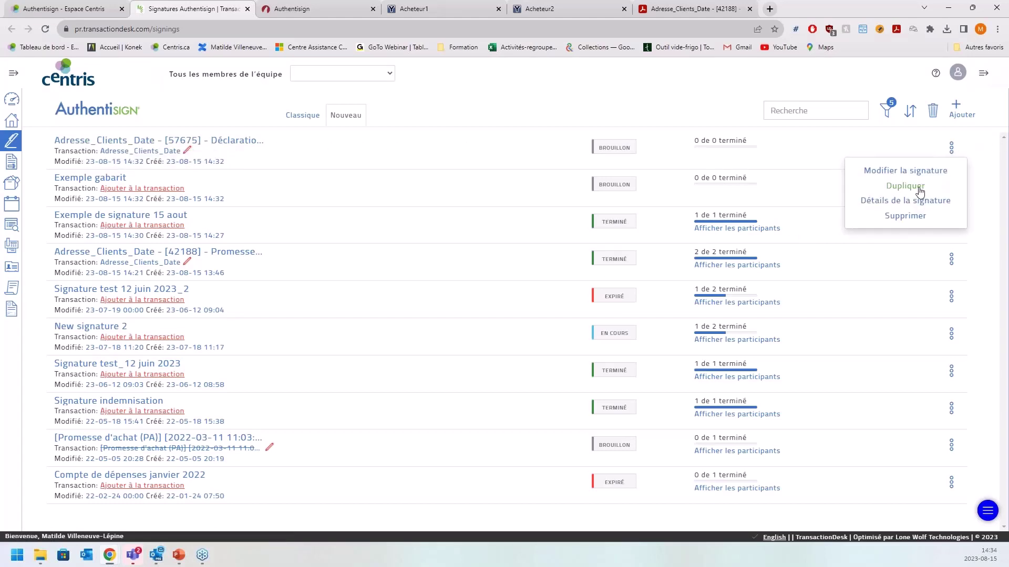
{"action": "left_click", "coordinate": [923, 200]}
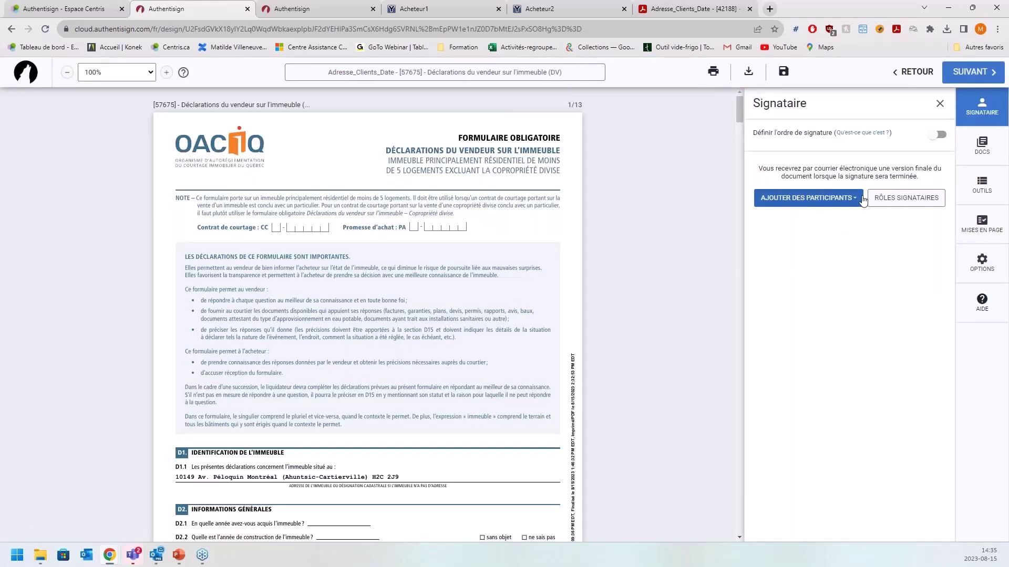
{"action": "left_click", "coordinate": [12, 32]}
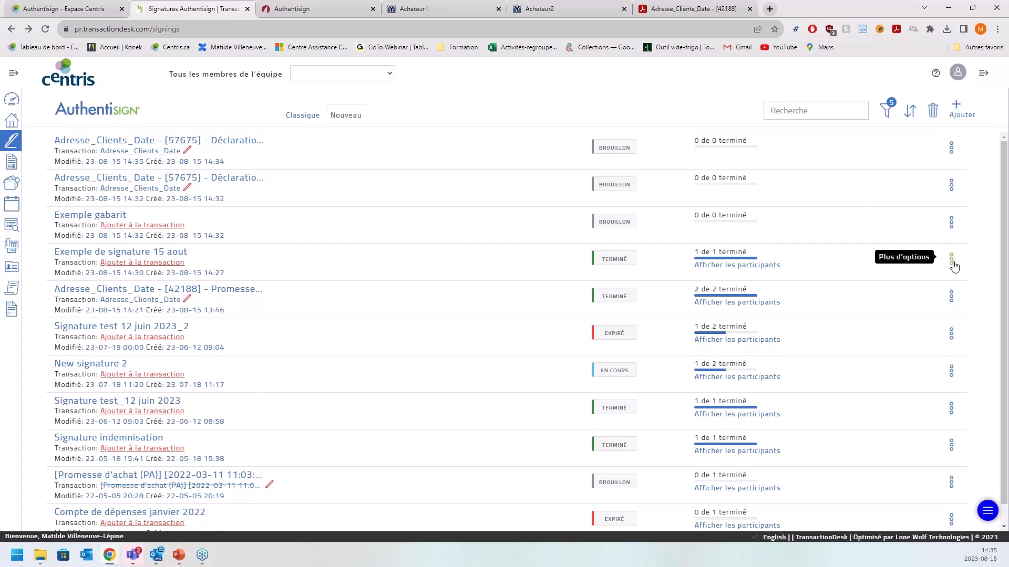
{"action": "left_click", "coordinate": [952, 259]}
- Duplicate the Exemple de signature 15 aout signing, then switch back to the Déclarations du vendeur form
{"action": "left_click", "coordinate": [891, 337]}
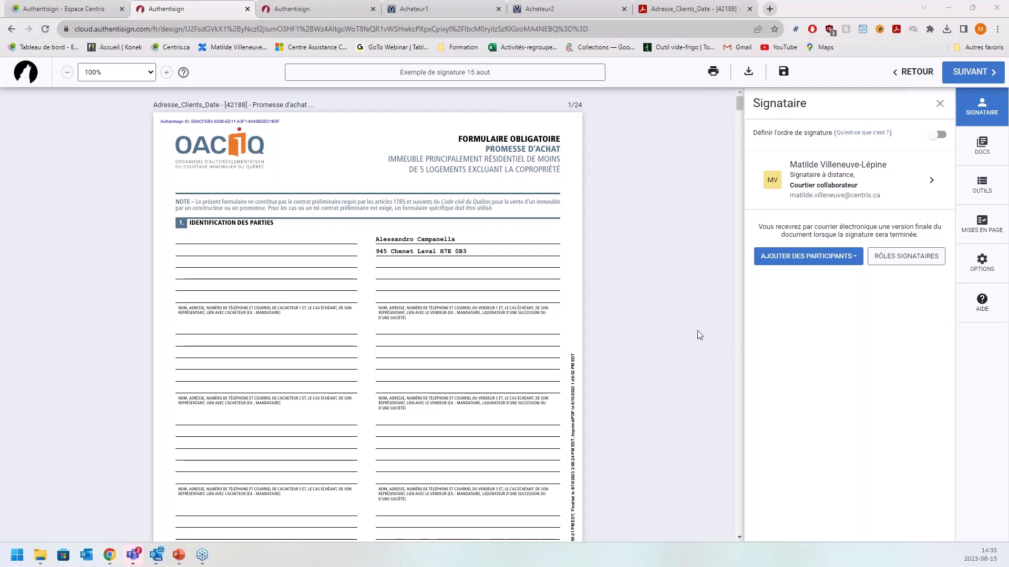
{"action": "left_click", "coordinate": [295, 8]}
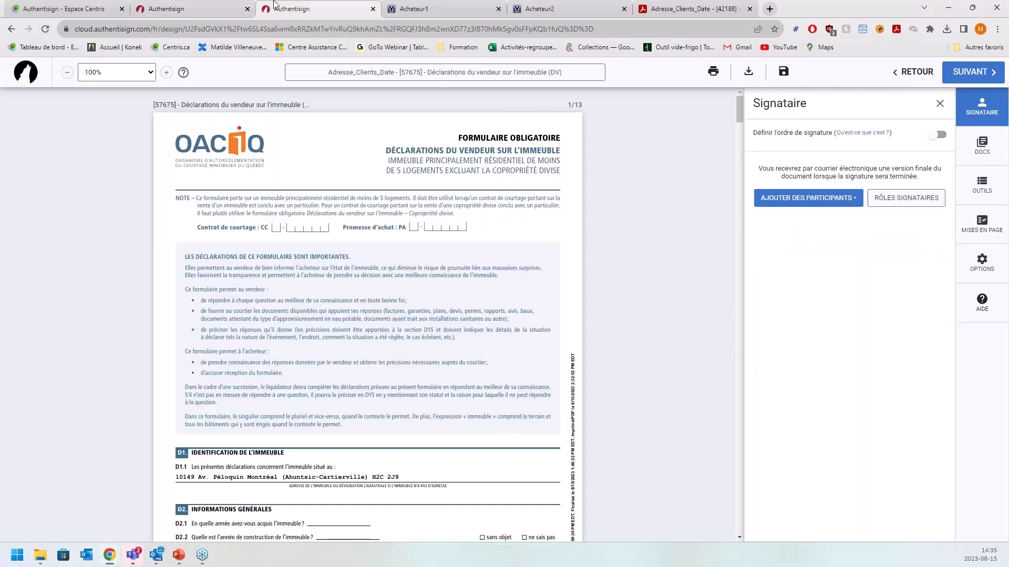
{"action": "left_click", "coordinate": [976, 231]}
- Add yourself as a remote signing participant and save the participant's details
{"action": "left_click", "coordinate": [876, 202]}
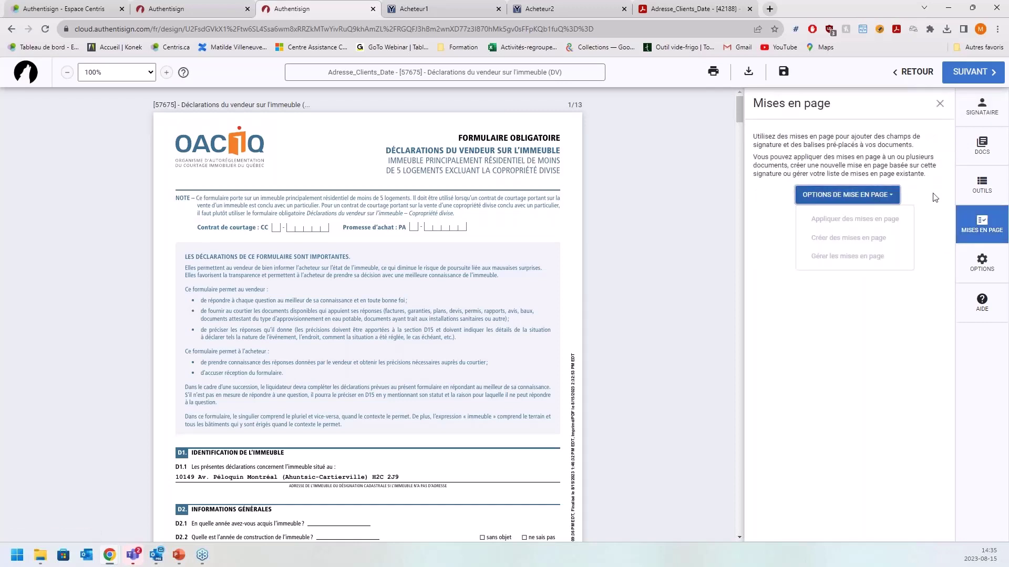
{"action": "left_click", "coordinate": [933, 196]}
{"action": "left_click", "coordinate": [976, 103]}
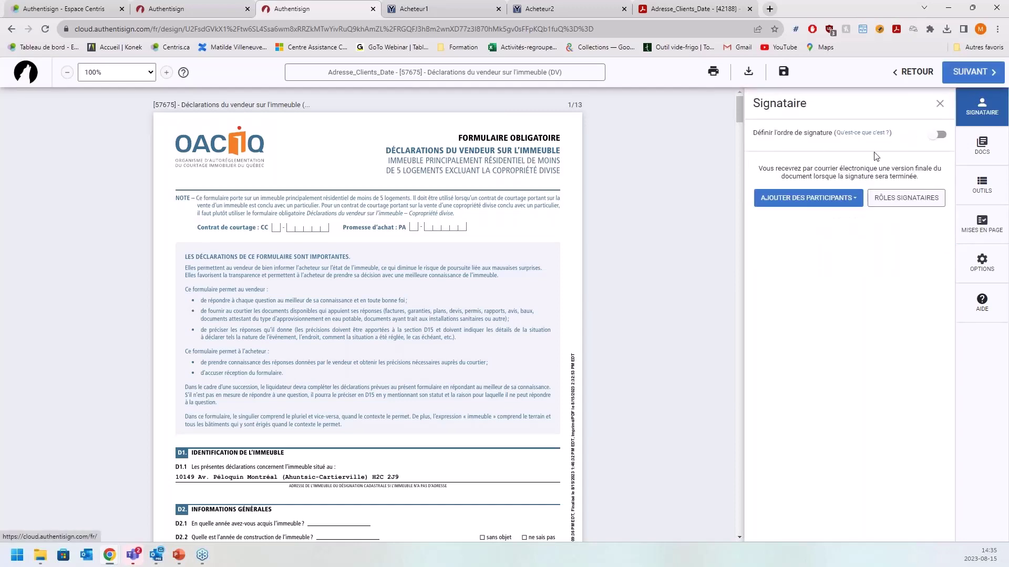
{"action": "left_click", "coordinate": [819, 198]}
{"action": "left_click", "coordinate": [820, 222]}
{"action": "left_click", "coordinate": [934, 520]}
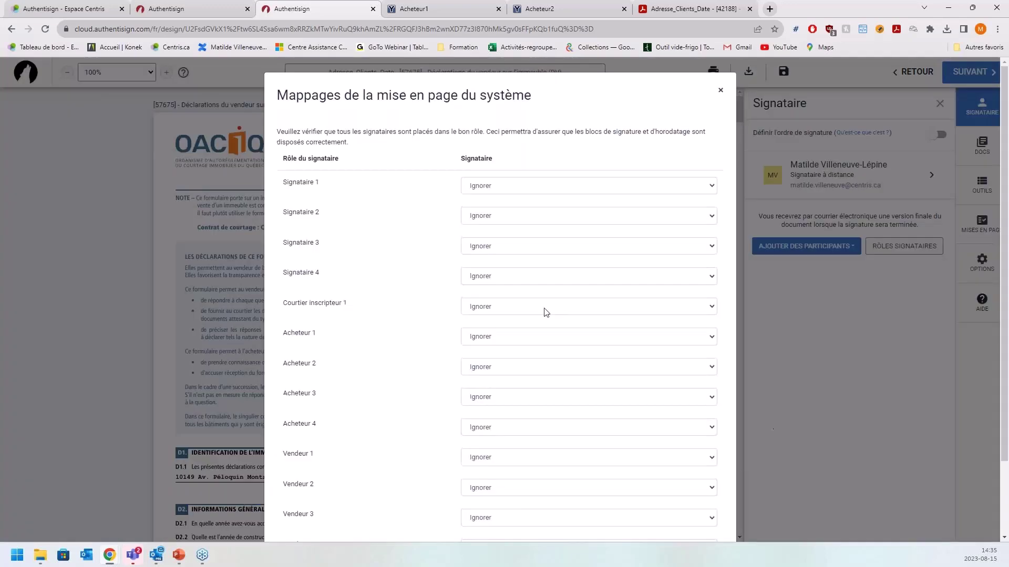
- Map the new participant to the Vendeur 4 signer role and save the mapping
{"action": "scroll", "coordinate": [546, 305], "scroll_direction": "down", "scroll_amount": 2}
{"action": "left_click", "coordinate": [511, 461]}
{"action": "left_click", "coordinate": [541, 480]}
{"action": "left_click", "coordinate": [694, 505]}
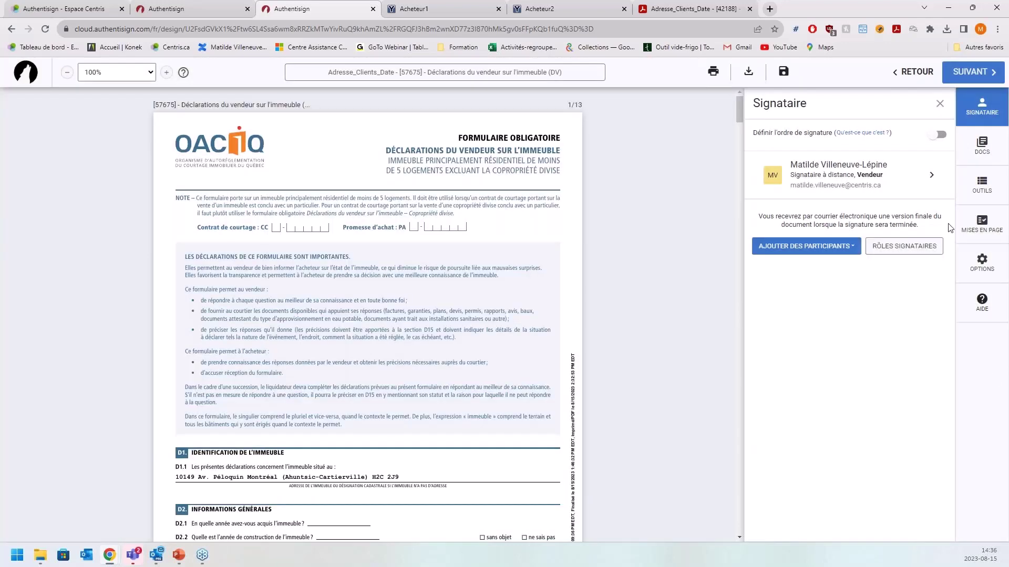
{"action": "left_click", "coordinate": [966, 231]}
- Review the saved layouts Important document and Mise en page Document important, then close the list
{"action": "left_click", "coordinate": [866, 193]}
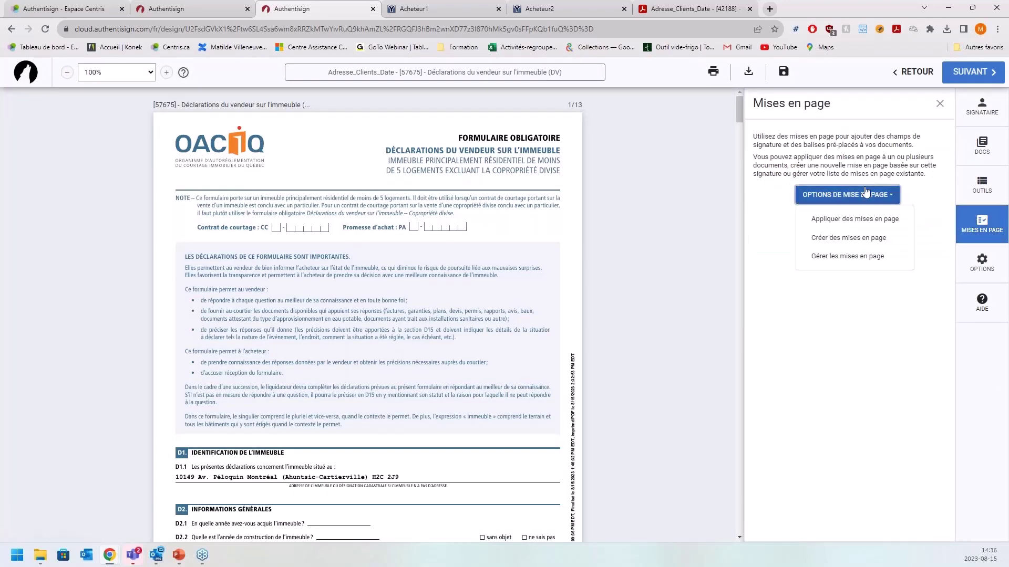
{"action": "left_click", "coordinate": [887, 256]}
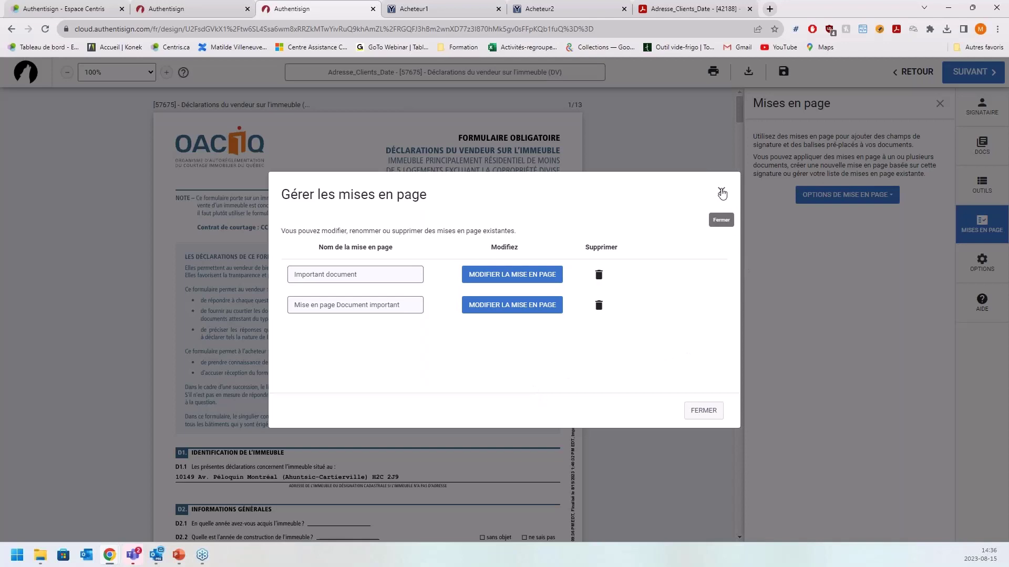
{"action": "left_click", "coordinate": [722, 192]}
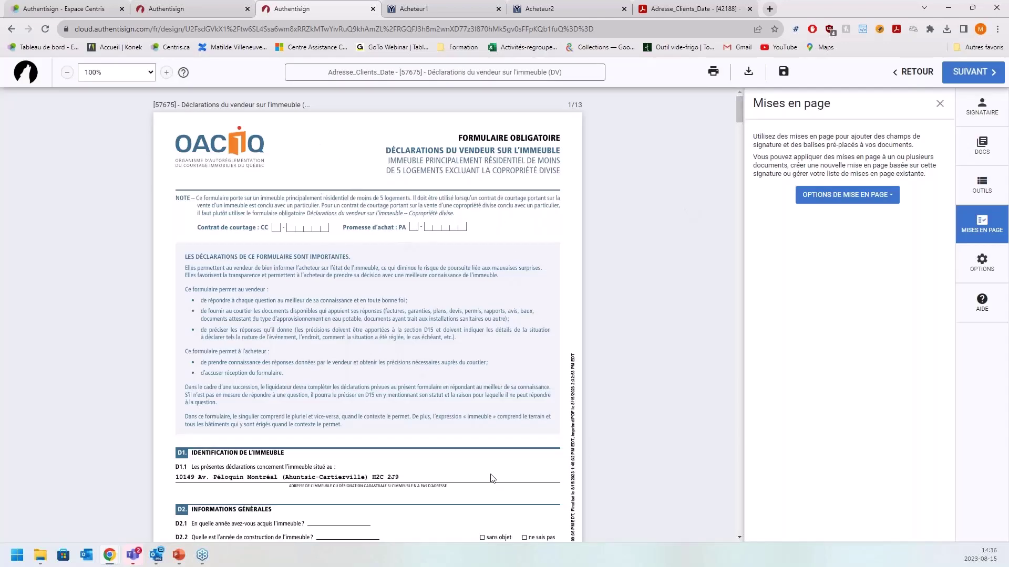
- Switch between the signing tools and Mises en page panels and browse the layout options
{"action": "left_click", "coordinate": [985, 188]}
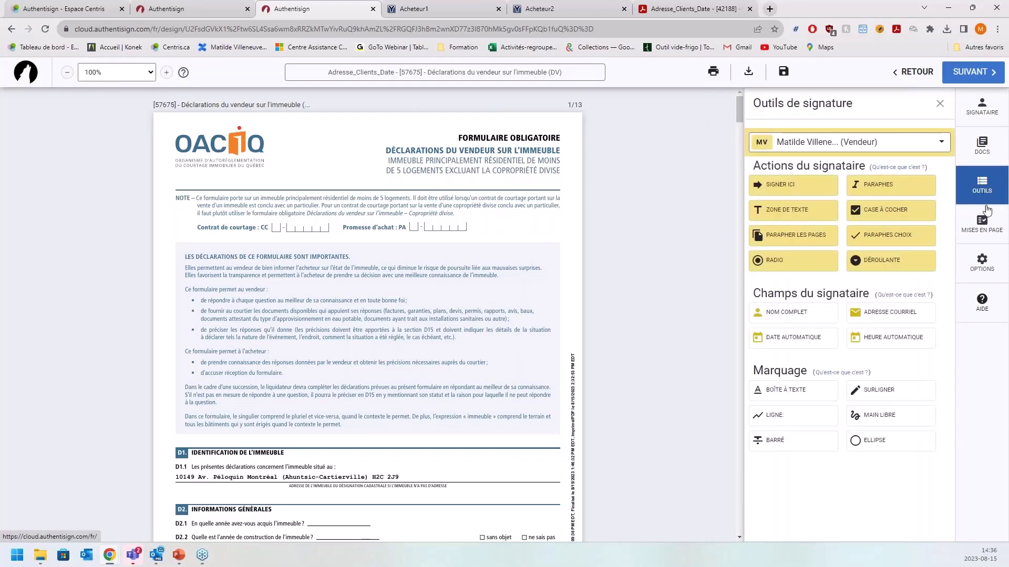
{"action": "left_click", "coordinate": [982, 223]}
{"action": "left_click", "coordinate": [847, 195]}
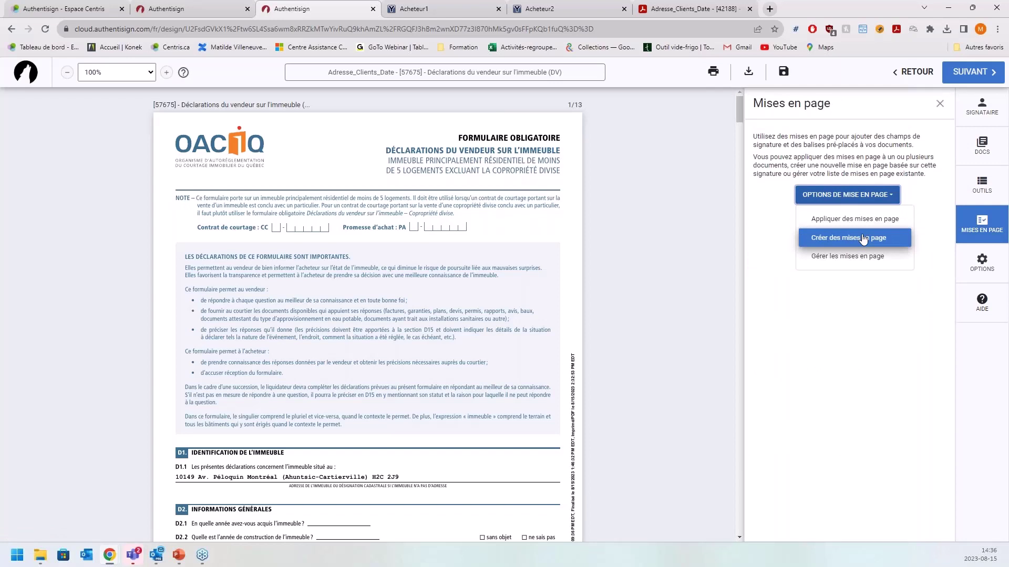
{"action": "left_click", "coordinate": [897, 328]}
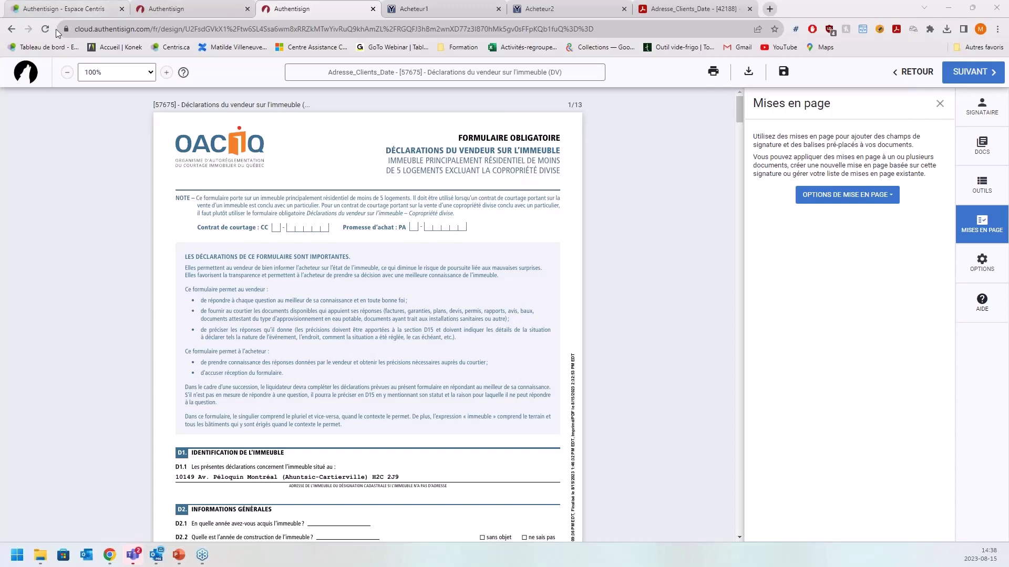
- Return to the Espace Centris Authentisign page and scroll down to its video tutorials
{"action": "left_click", "coordinate": [70, 9]}
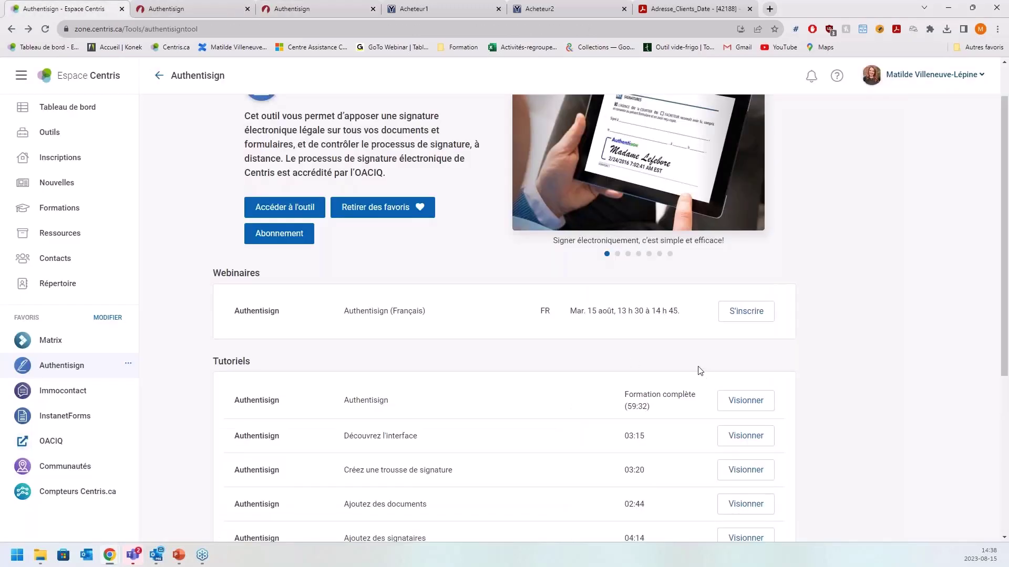
{"action": "scroll", "coordinate": [699, 371], "scroll_direction": "down", "scroll_amount": 1}
{"action": "left_click_drag", "start_coordinate": [696, 342], "coordinate": [625, 342]}
{"action": "left_click", "coordinate": [791, 374]}
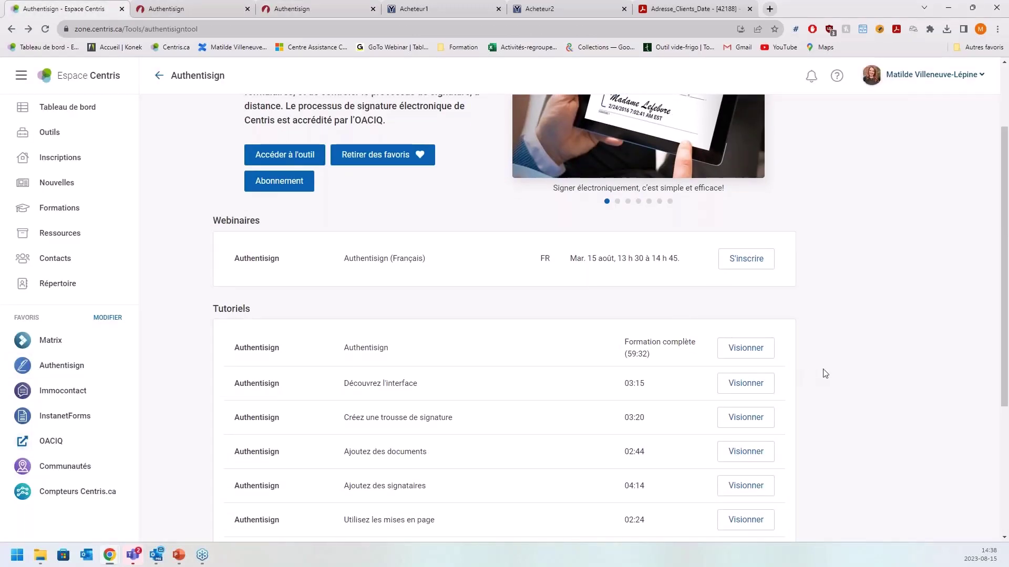